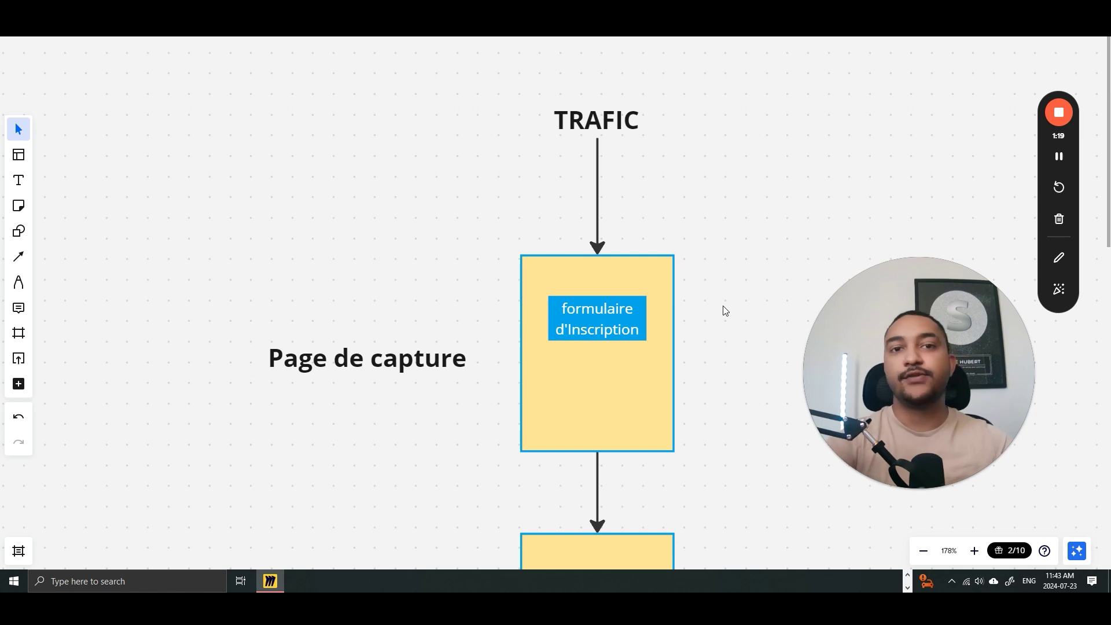
Examine the funnel diagram from TRAFIC through Page de capture, video, Prise de rdv and Page de confirmation rdv.
{"action": "scroll", "coordinate": [726, 310], "scroll_direction": "down", "scroll_amount": 3}
{"action": "left_click_drag", "start_coordinate": [737, 424], "coordinate": [716, 315]}
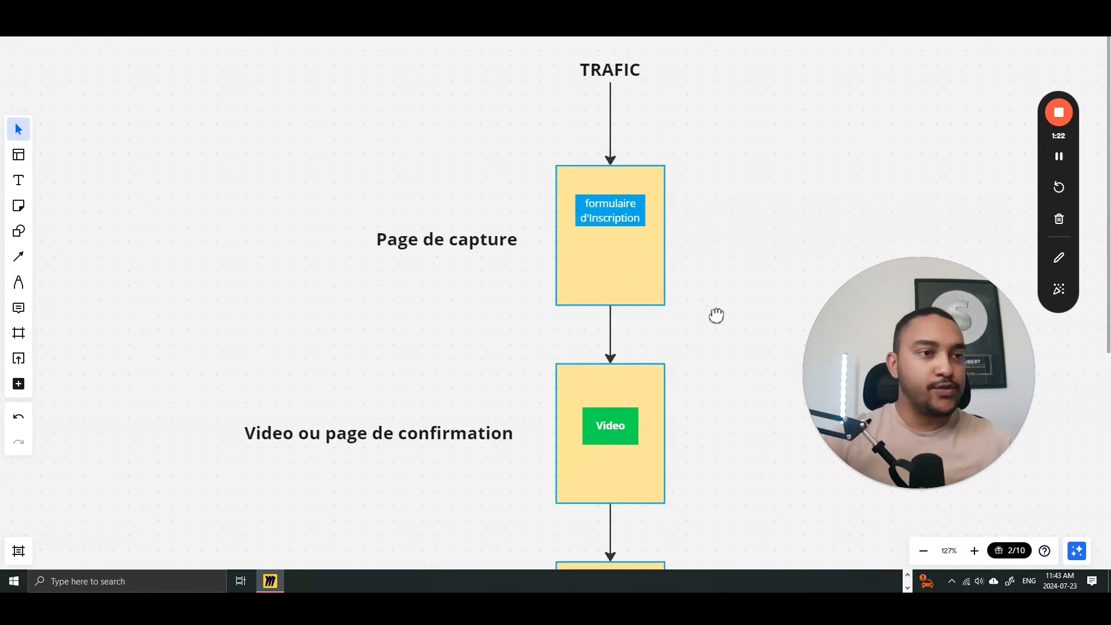
{"action": "scroll", "coordinate": [656, 406], "scroll_direction": "up", "scroll_amount": 2}
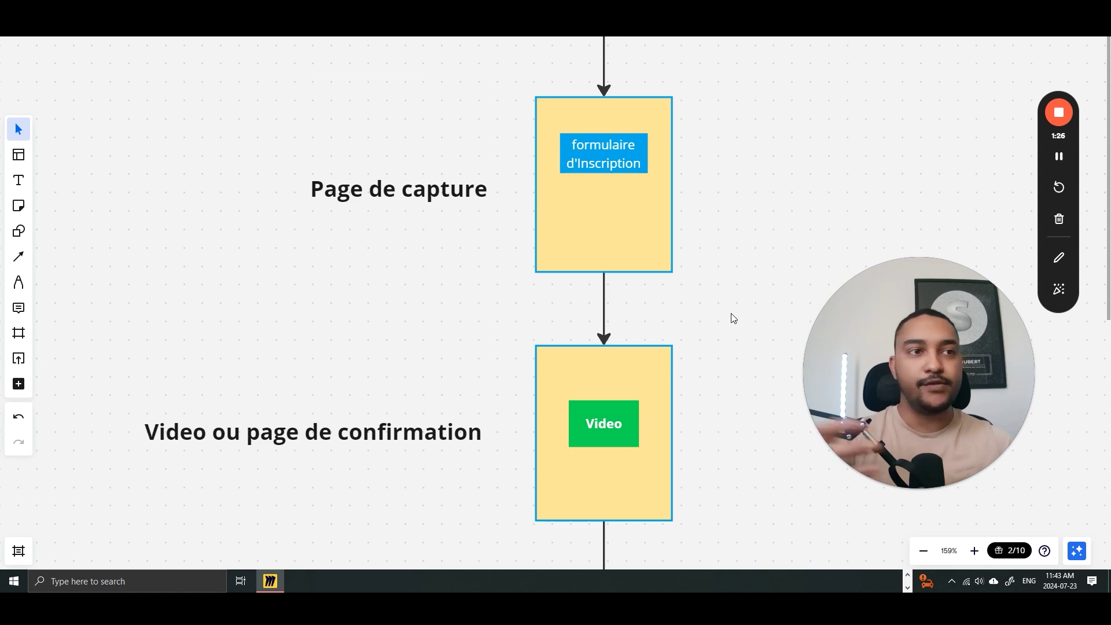
{"action": "scroll", "coordinate": [731, 314], "scroll_direction": "down", "scroll_amount": 3}
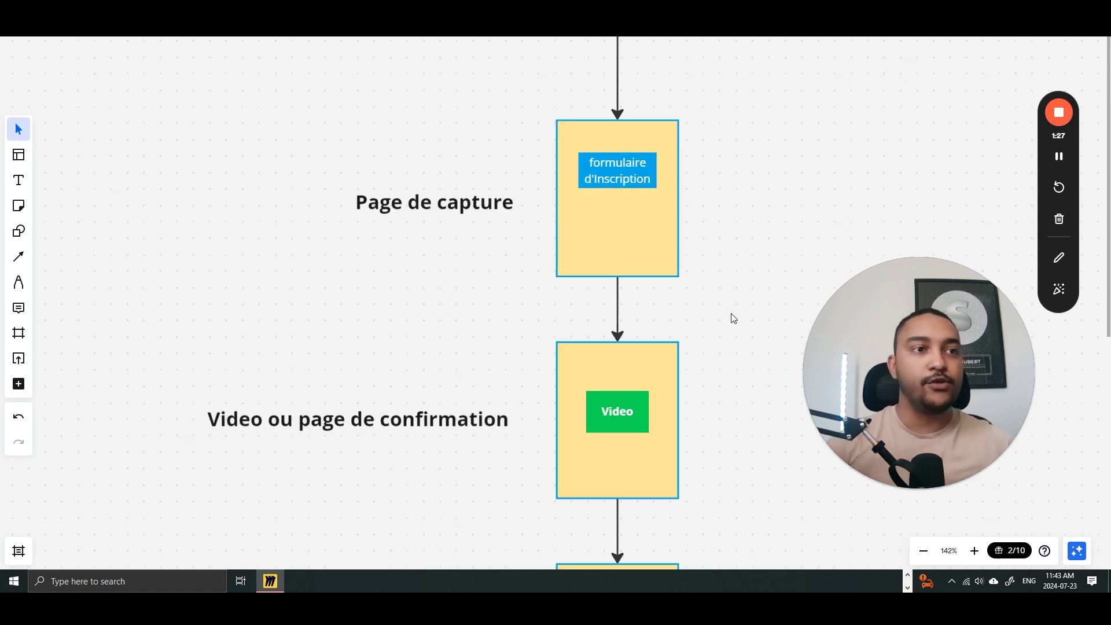
{"action": "left_click_drag", "start_coordinate": [747, 463], "coordinate": [724, 340]}
{"action": "scroll", "coordinate": [630, 452], "scroll_direction": "up", "scroll_amount": 2}
{"action": "scroll", "coordinate": [630, 452], "scroll_direction": "up", "scroll_amount": 2}
{"action": "left_click_drag", "start_coordinate": [630, 453], "coordinate": [764, 315]}
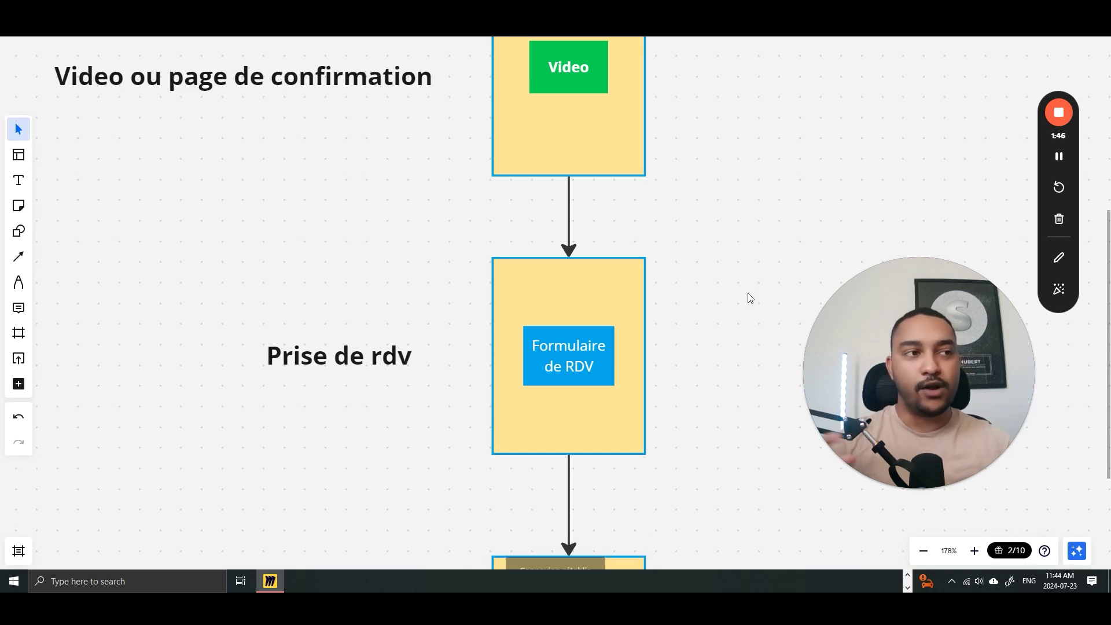
{"action": "scroll", "coordinate": [724, 471], "scroll_direction": "down", "scroll_amount": 5}
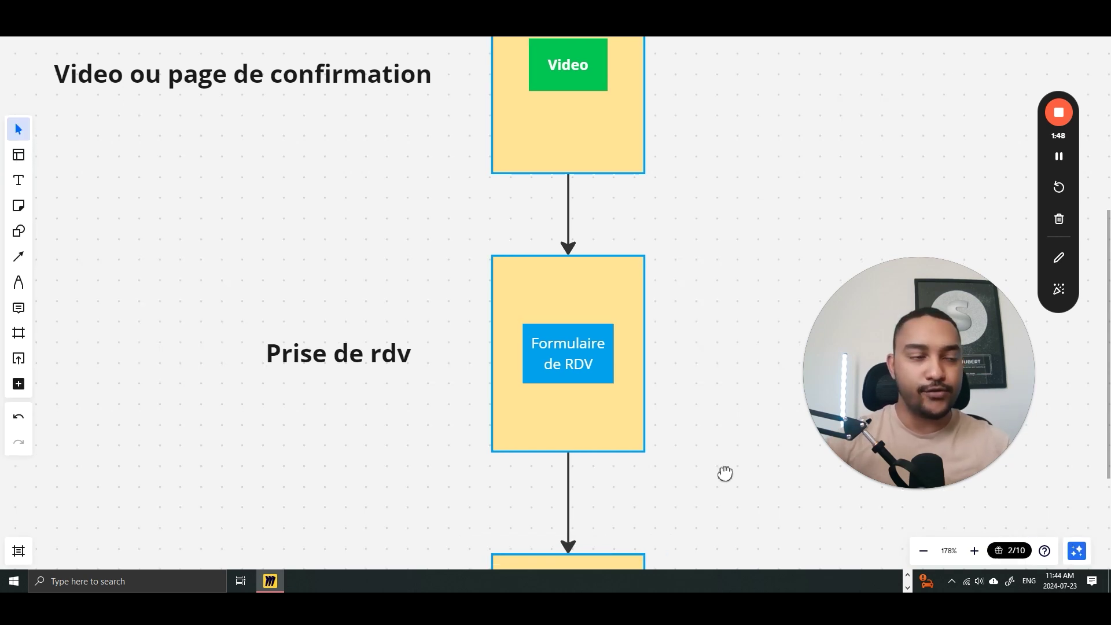
{"action": "scroll", "coordinate": [653, 413], "scroll_direction": "down", "scroll_amount": 5}
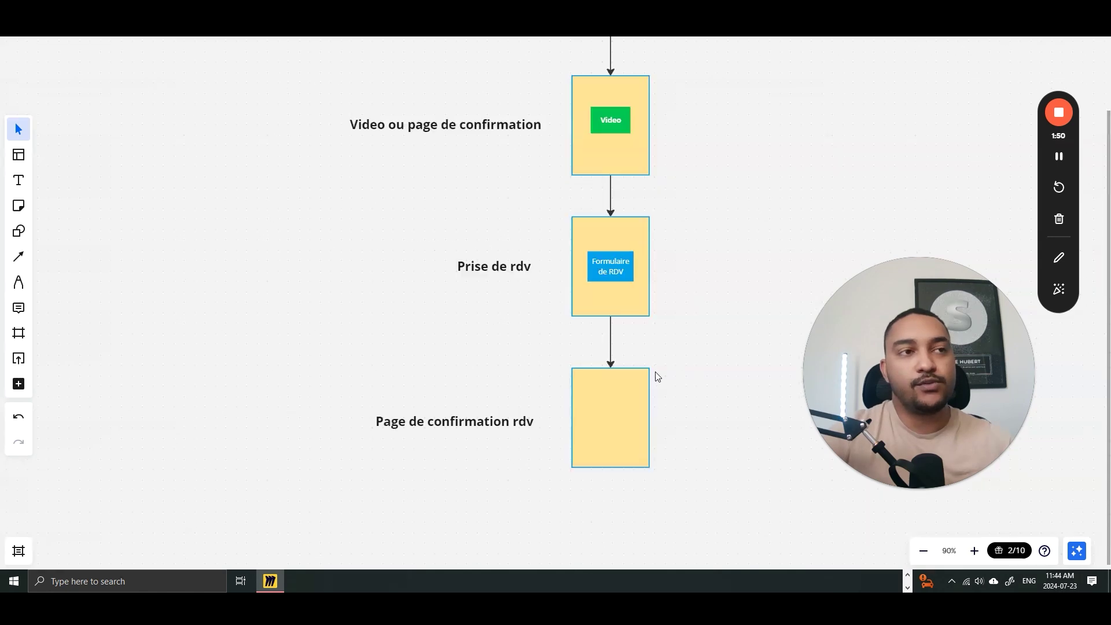
{"action": "scroll", "coordinate": [665, 228], "scroll_direction": "up", "scroll_amount": 3}
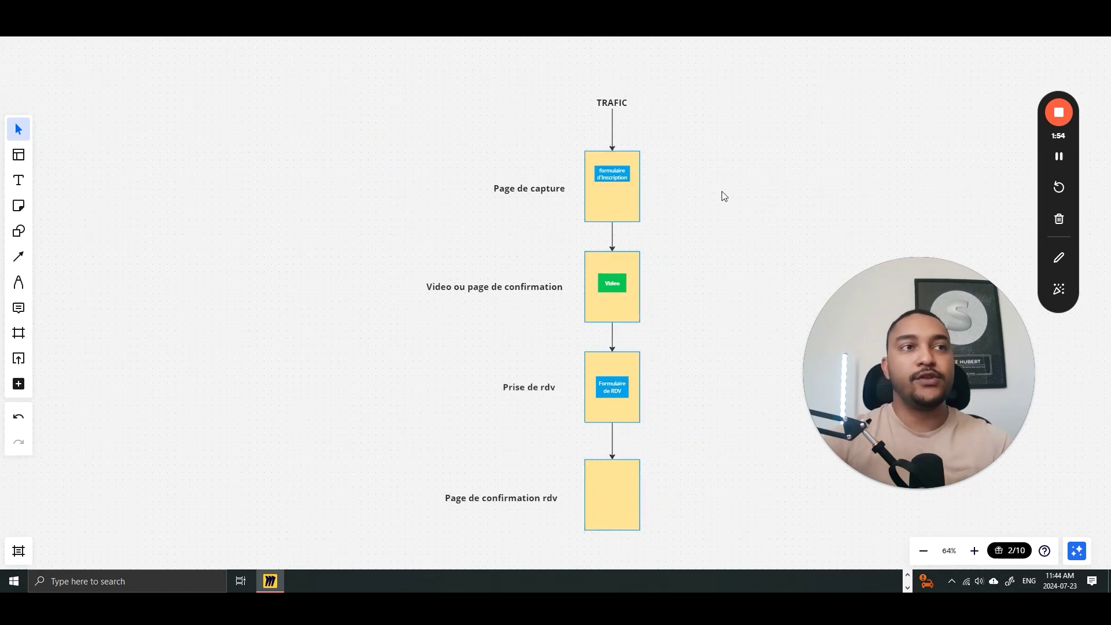
{"action": "scroll", "coordinate": [663, 147], "scroll_direction": "up", "scroll_amount": 5}
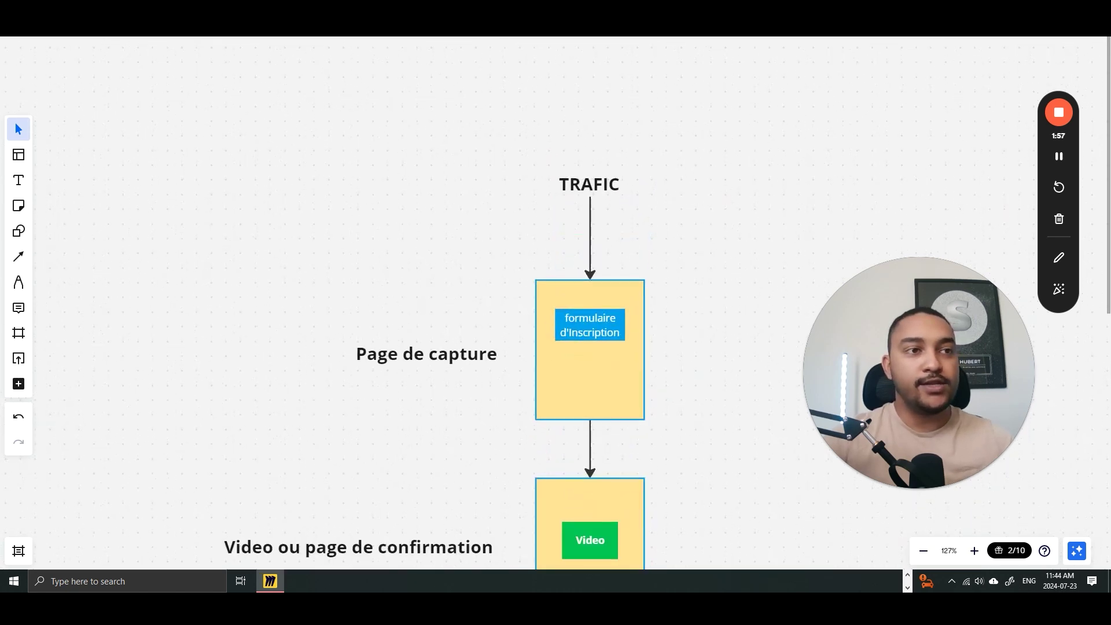
Switch to GoHighLevel in the browser and open the Funnels list of the Sites area.
{"action": "key", "text": "alt+Tab"}
{"action": "scroll", "coordinate": [405, 144], "scroll_direction": "down", "scroll_amount": 1}
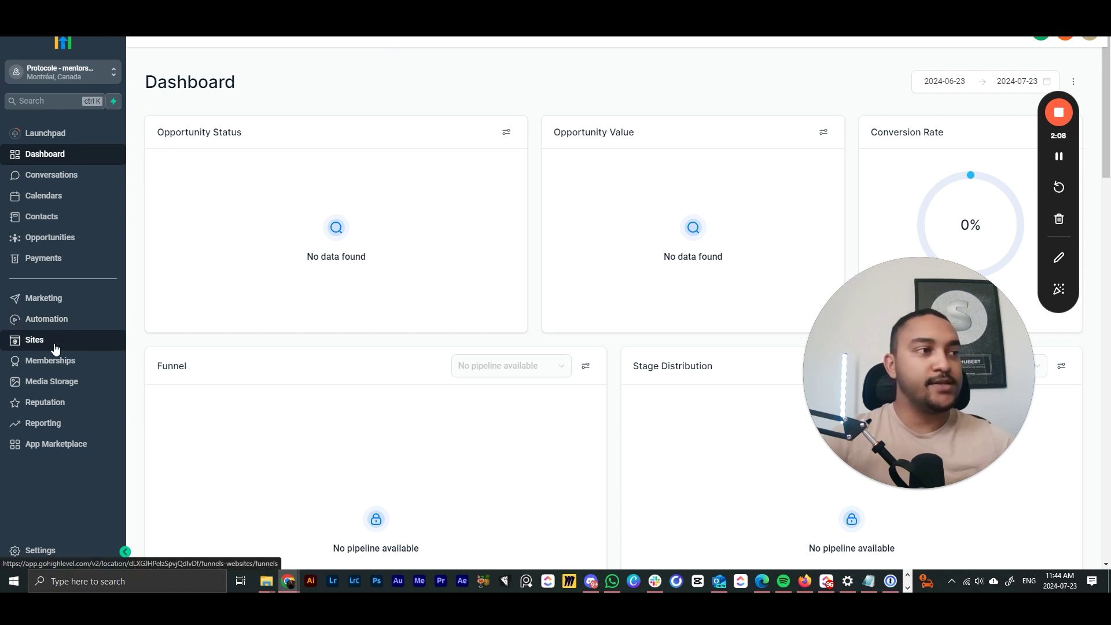
{"action": "left_click", "coordinate": [80, 349]}
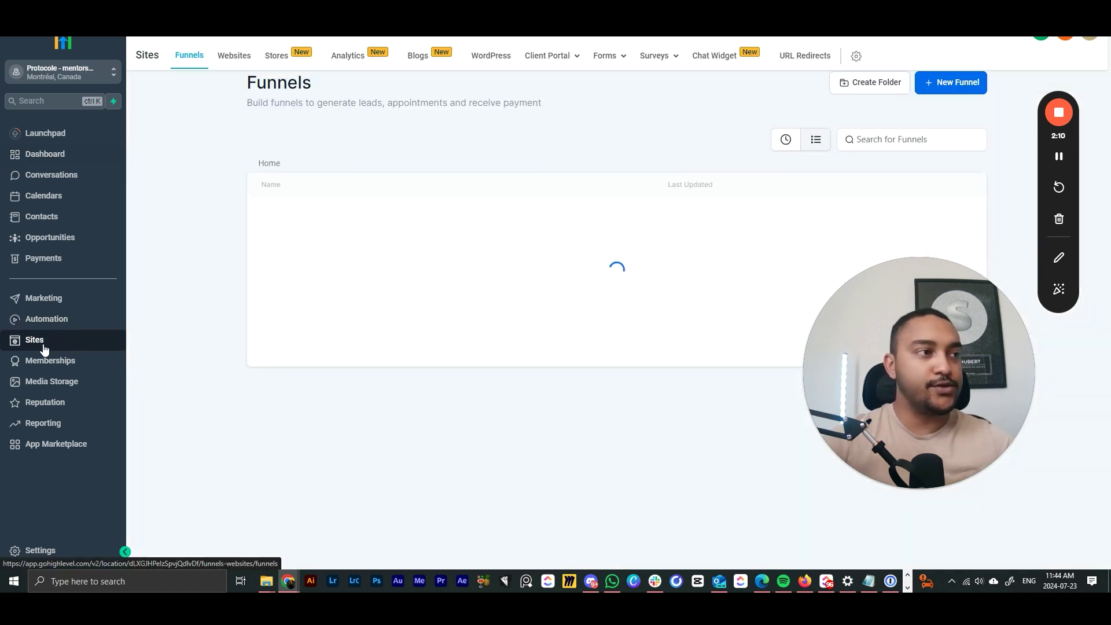
{"action": "left_click", "coordinate": [233, 56]}
{"action": "mouse_move", "coordinate": [604, 56]}
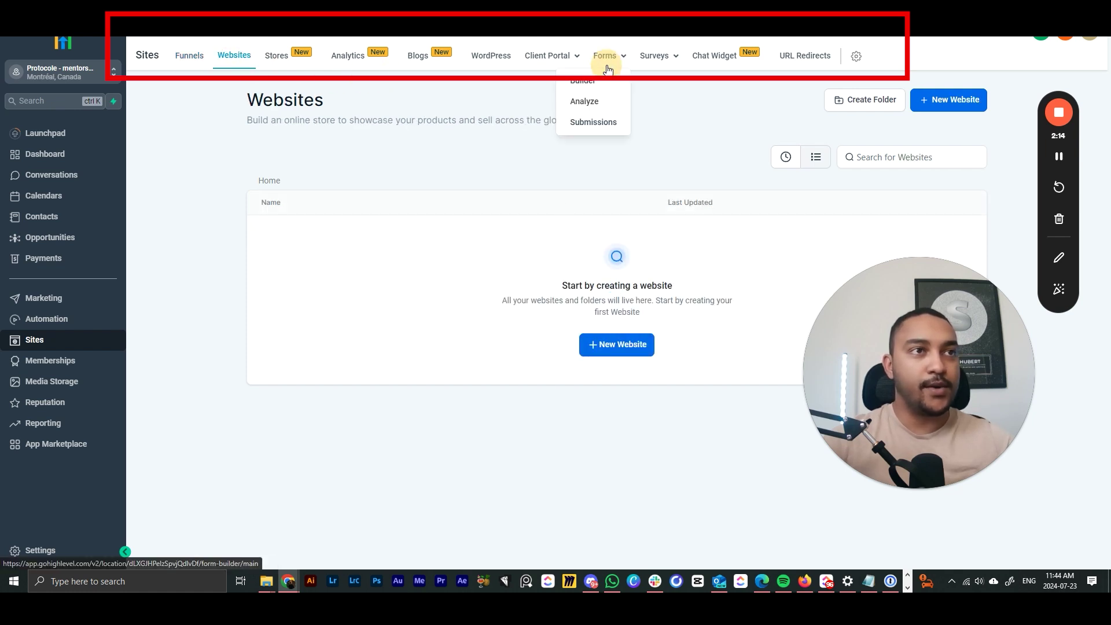
{"action": "left_click", "coordinate": [586, 96]}
{"action": "left_click", "coordinate": [195, 68]}
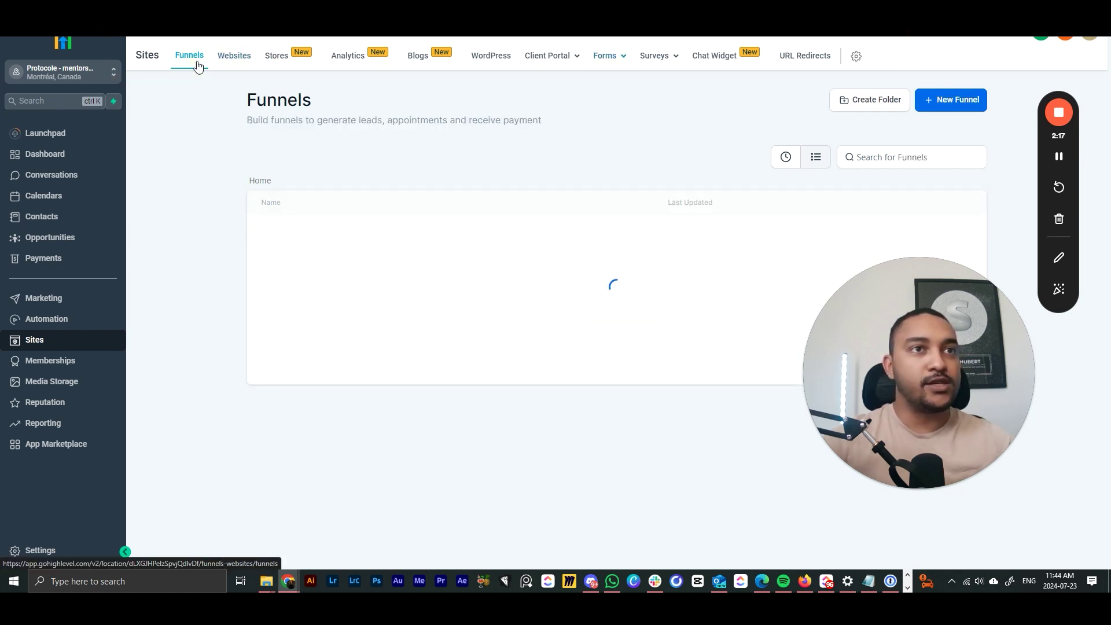
{"action": "left_click_drag", "start_coordinate": [927, 349], "coordinate": [964, 390]}
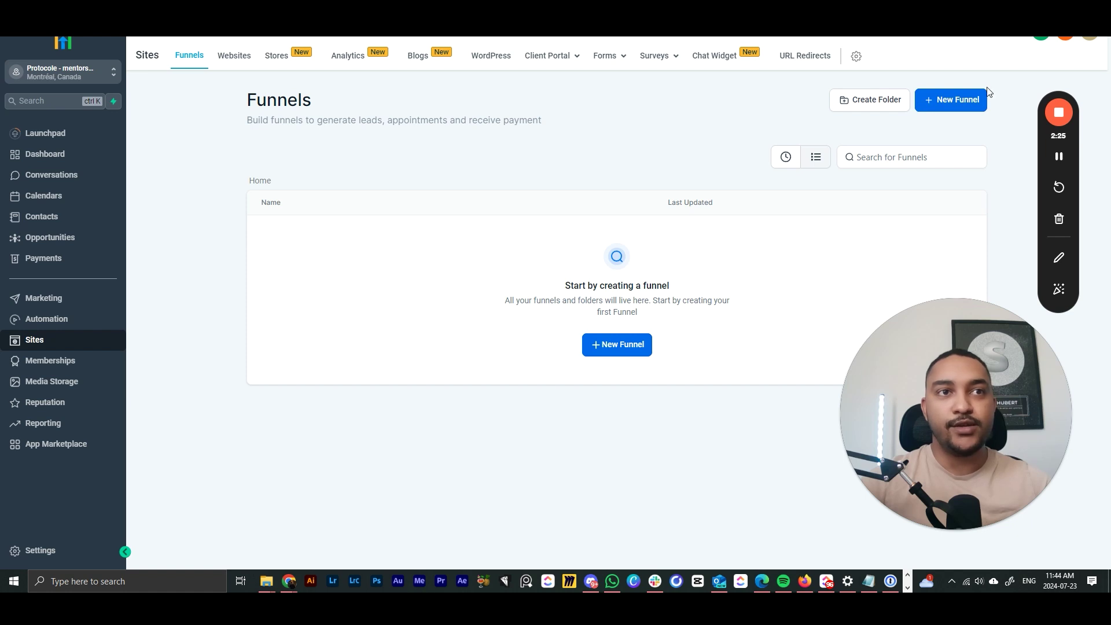
Create a funnel folder named VSL and dismiss the notification.
{"action": "left_click", "coordinate": [861, 100]}
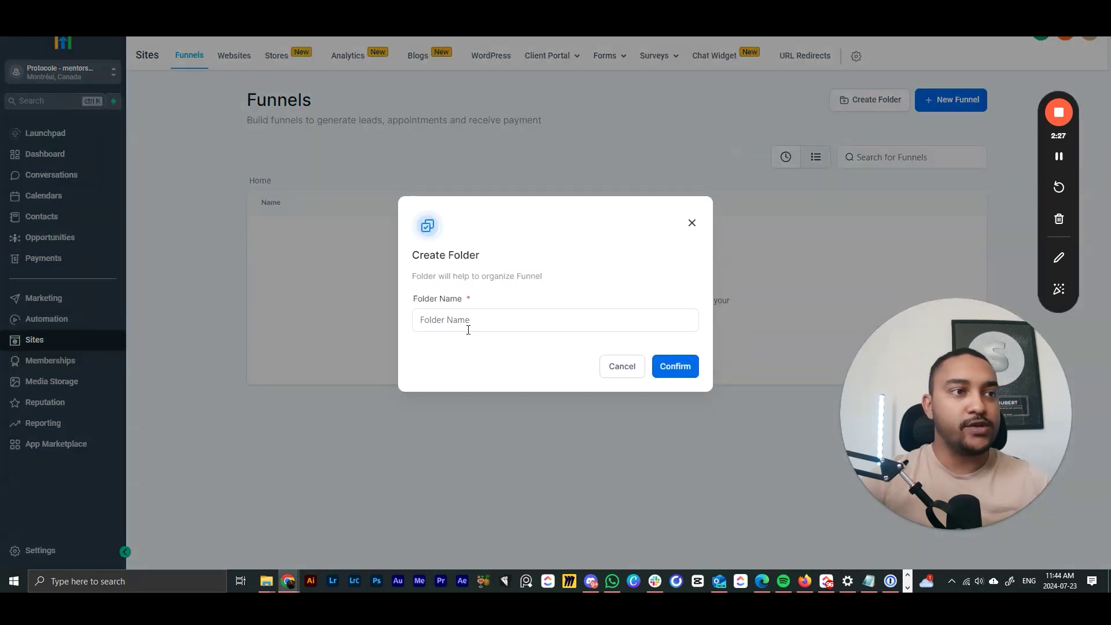
{"action": "left_click", "coordinate": [492, 325]}
{"action": "type", "text": "VS"}
{"action": "key", "text": "BackSpace"}
{"action": "key", "text": "BackSpace"}
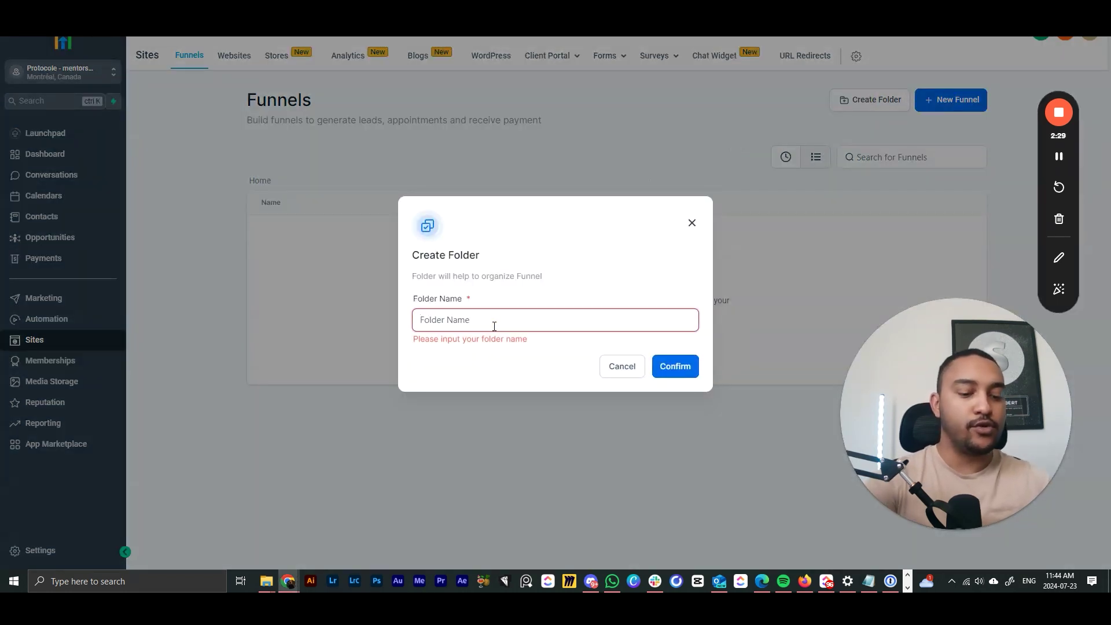
{"action": "type", "text": "VSL"}
{"action": "left_click", "coordinate": [665, 362]}
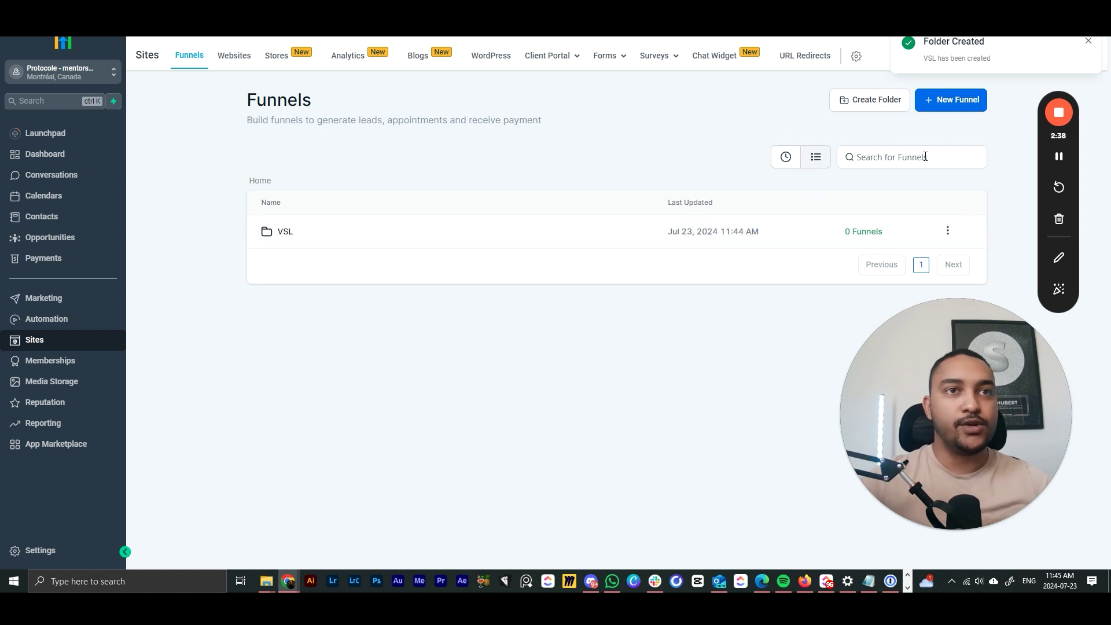
{"action": "left_click", "coordinate": [1088, 43]}
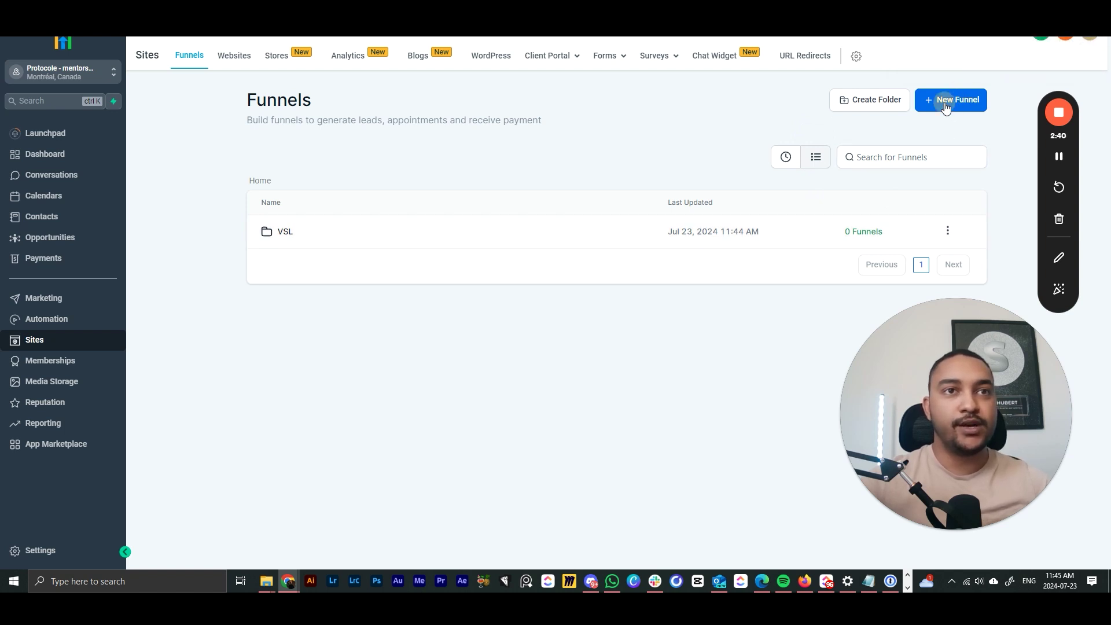
Create a new funnel from blank with the name VSL.
{"action": "left_click", "coordinate": [946, 107]}
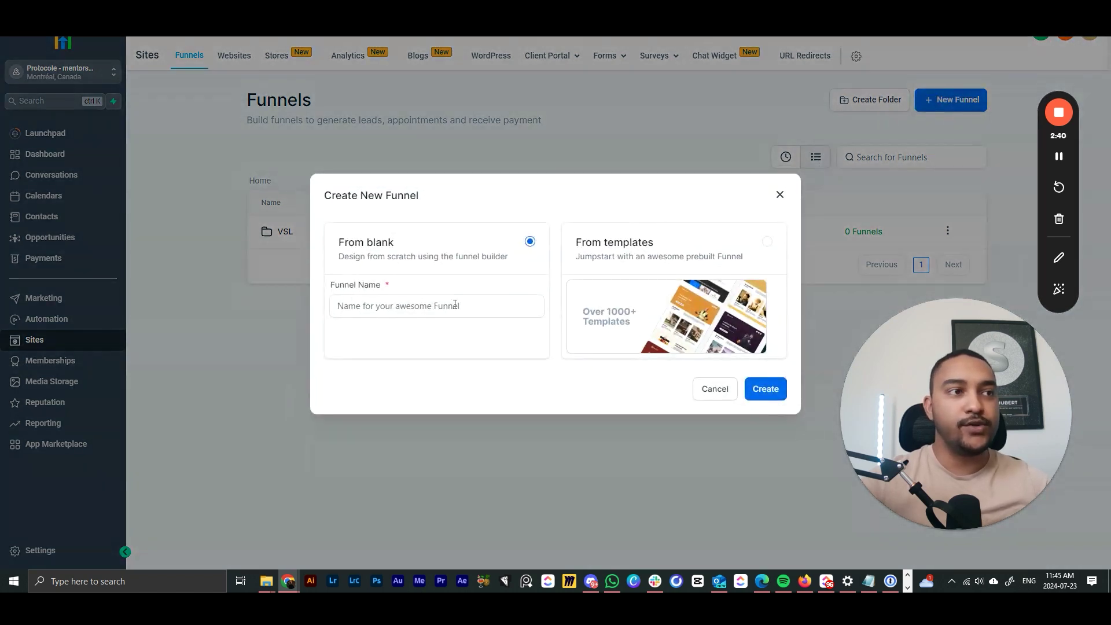
{"action": "left_click", "coordinate": [653, 267]}
{"action": "left_click", "coordinate": [396, 305]}
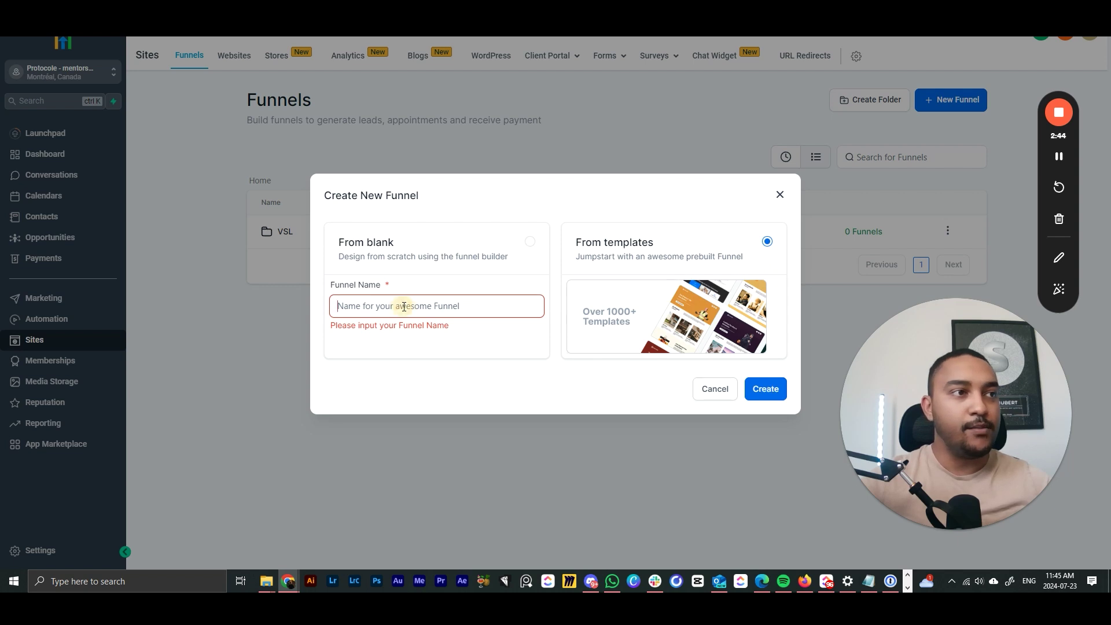
{"action": "type", "text": "VSL"}
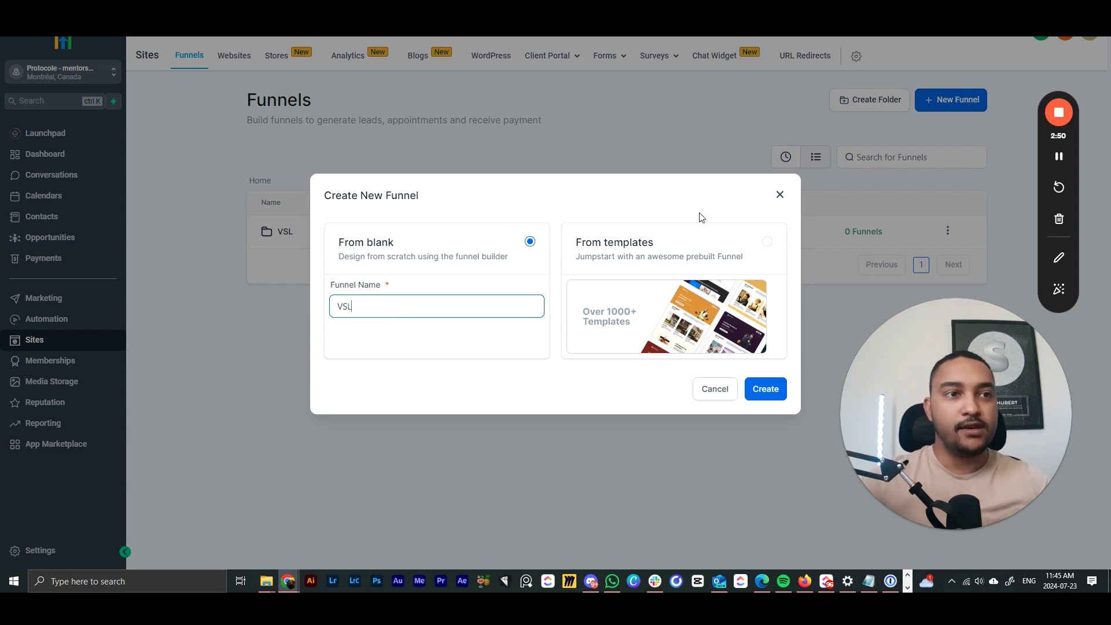
{"action": "left_click", "coordinate": [766, 386]}
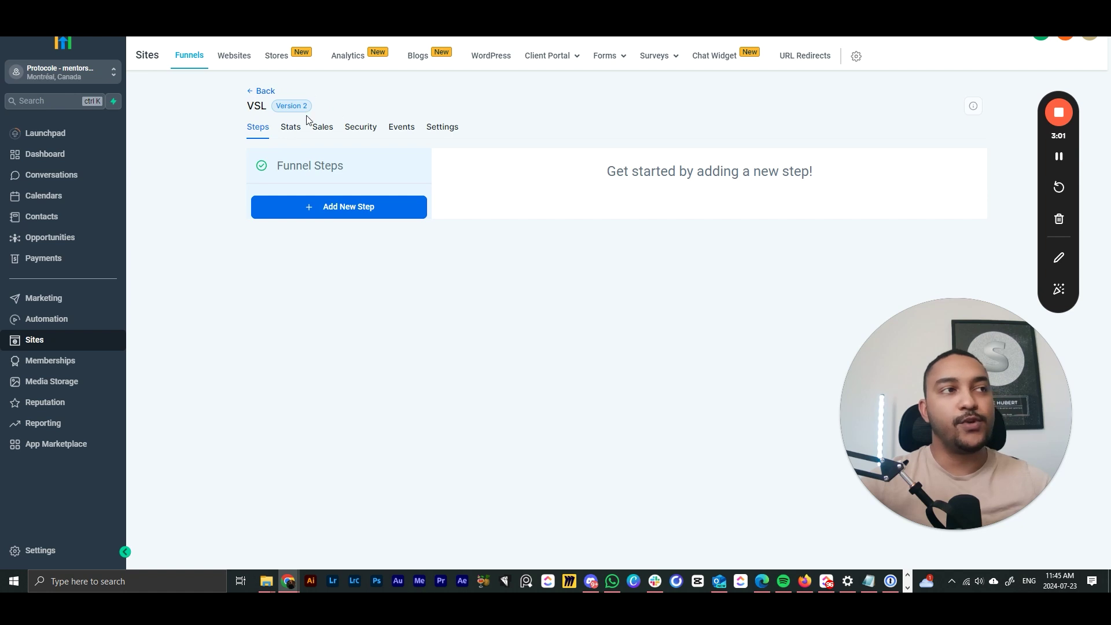
Return to the funnel list and move the VSL funnel into the VSL folder.
{"action": "left_click", "coordinate": [265, 91]}
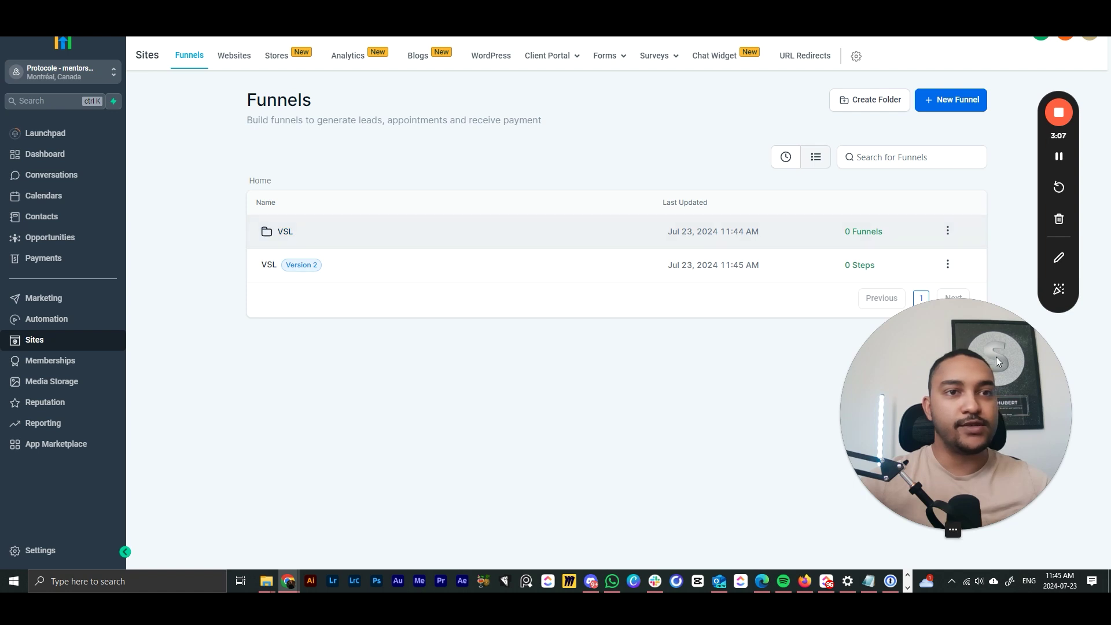
{"action": "left_click_drag", "start_coordinate": [995, 356], "coordinate": [242, 408]}
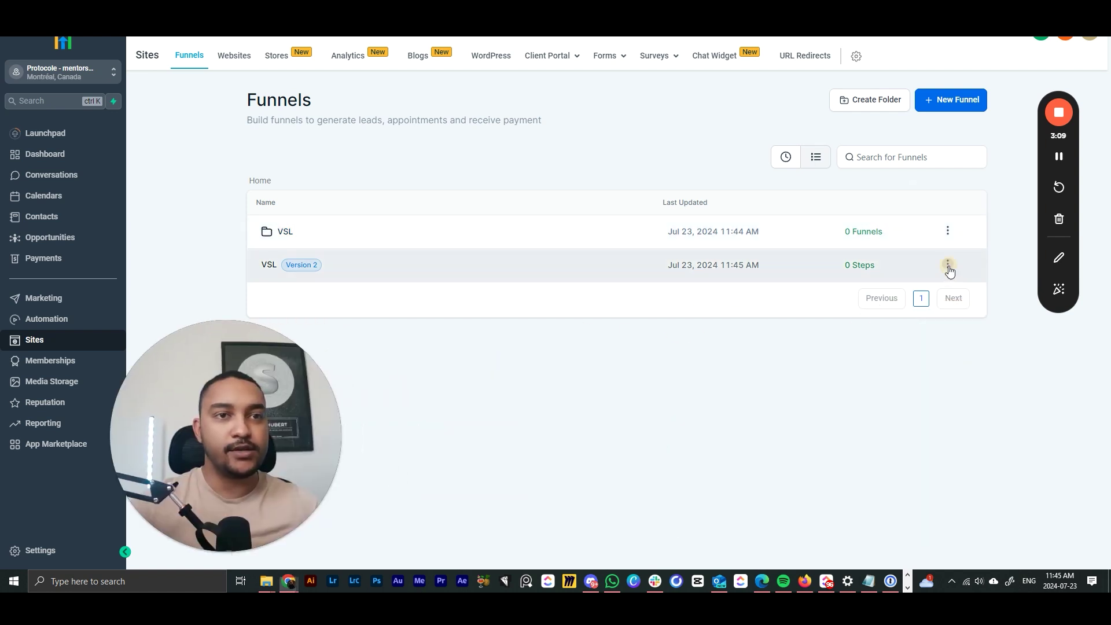
{"action": "left_click", "coordinate": [948, 265]}
{"action": "left_click", "coordinate": [951, 222]}
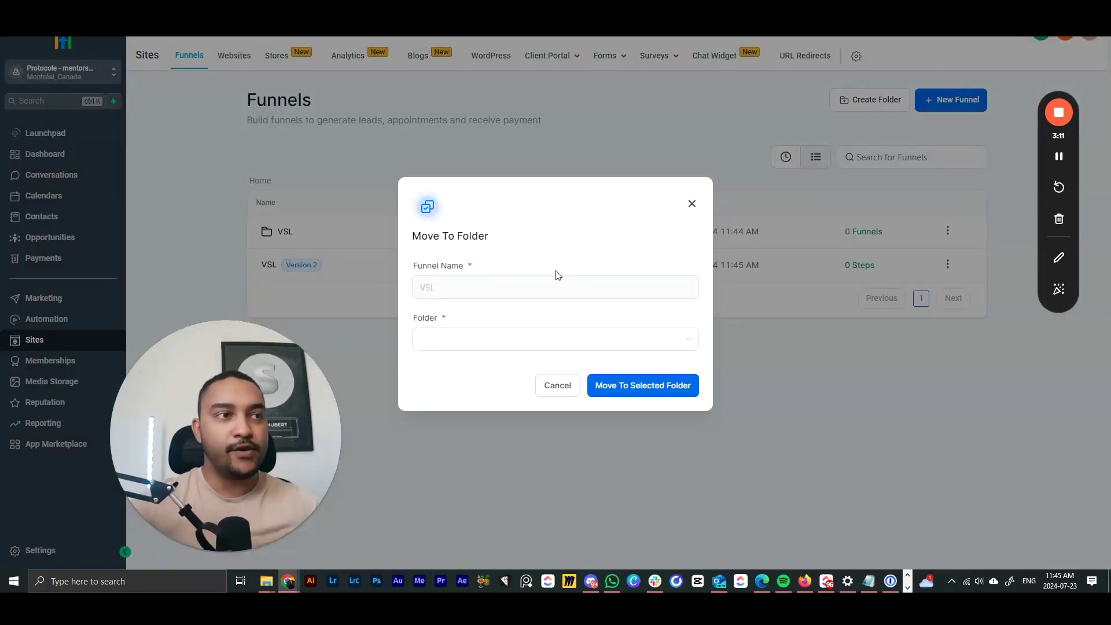
{"action": "left_click", "coordinate": [451, 341]}
{"action": "left_click", "coordinate": [463, 365]}
{"action": "left_click", "coordinate": [618, 386]}
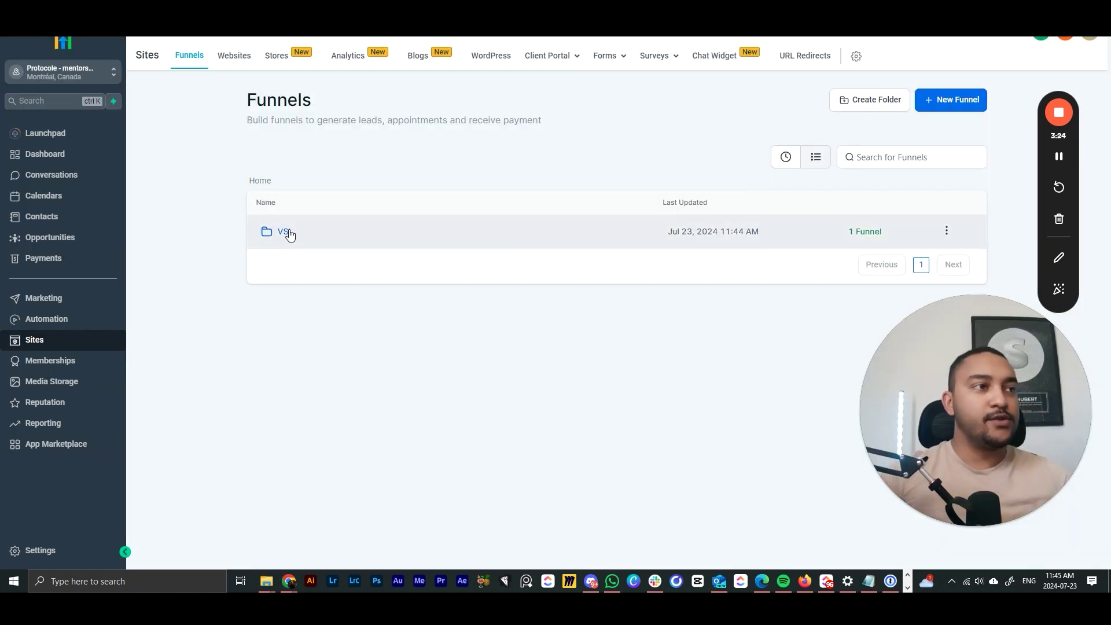
Open the VSL funnel inside the VSL folder and add a funnel step named "Page de capture", leaving path and ClickFunnels URL empty.
{"action": "left_click", "coordinate": [288, 232]}
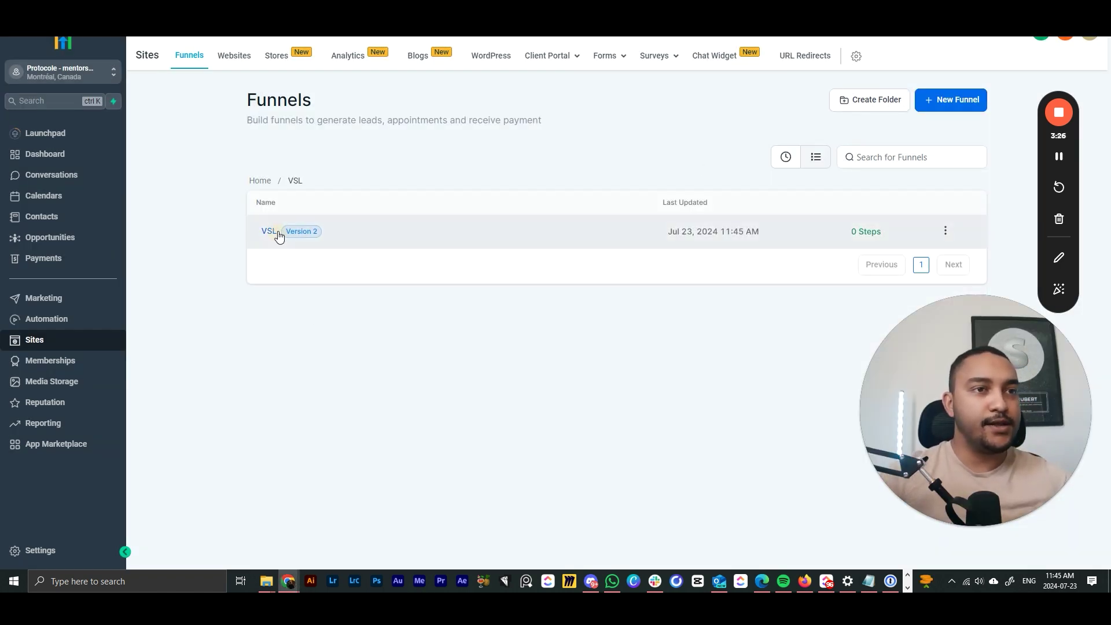
{"action": "left_click", "coordinate": [277, 231]}
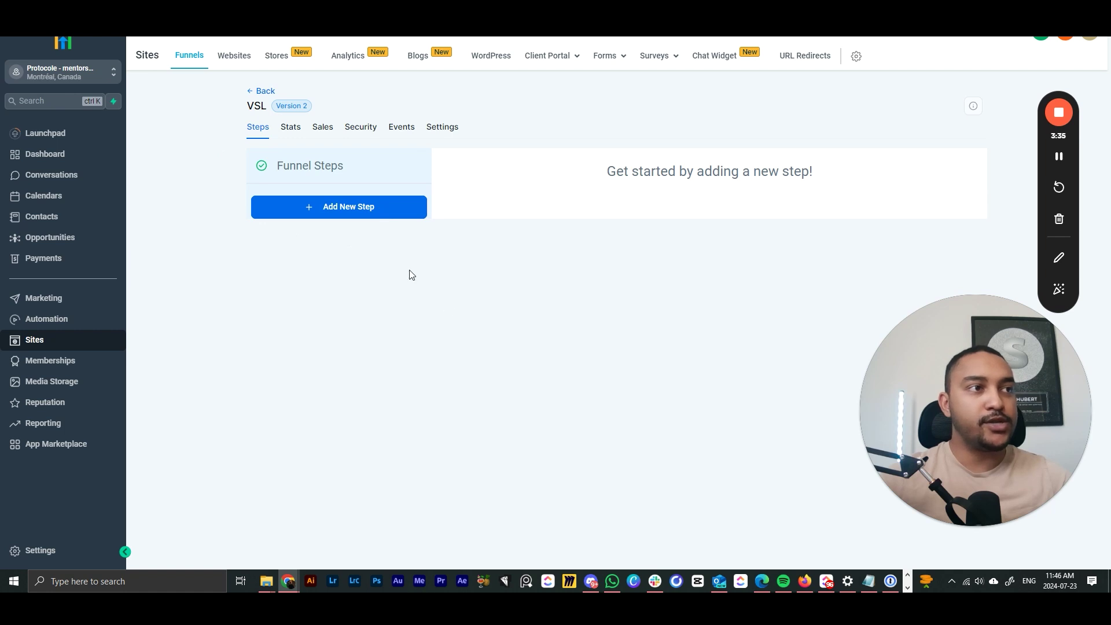
{"action": "left_click", "coordinate": [354, 220]}
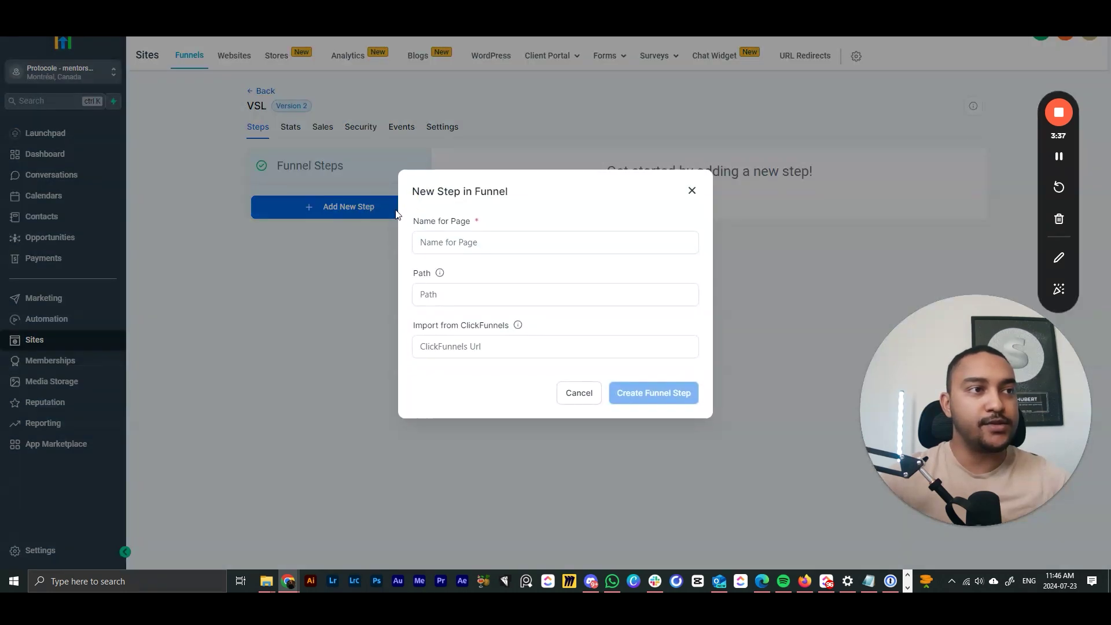
{"action": "left_click", "coordinate": [450, 236]}
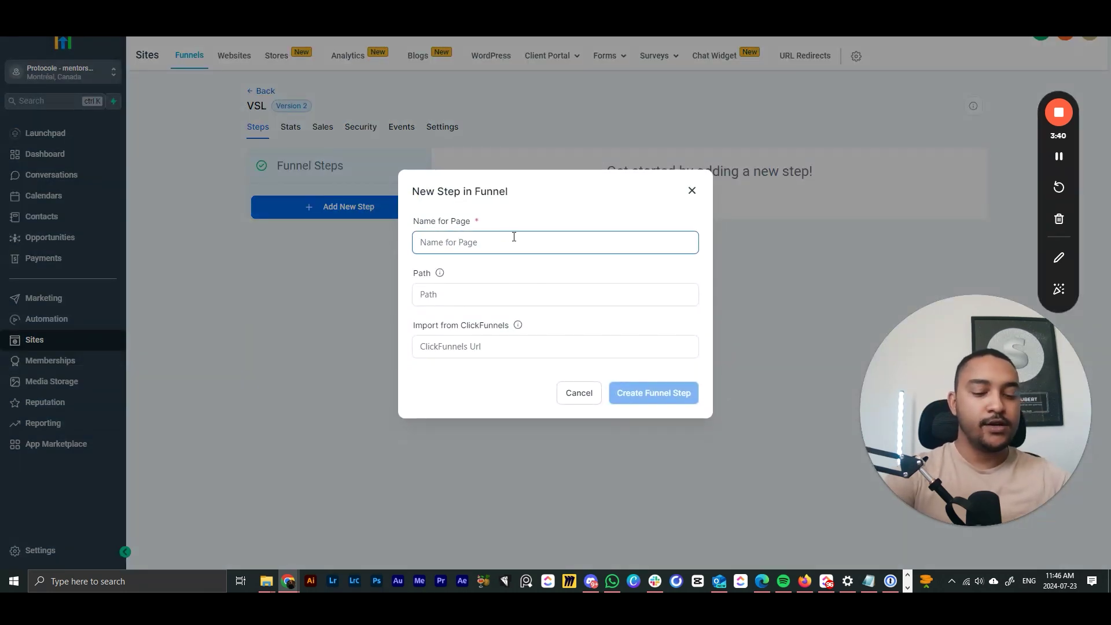
{"action": "type", "text": "Page de capture"}
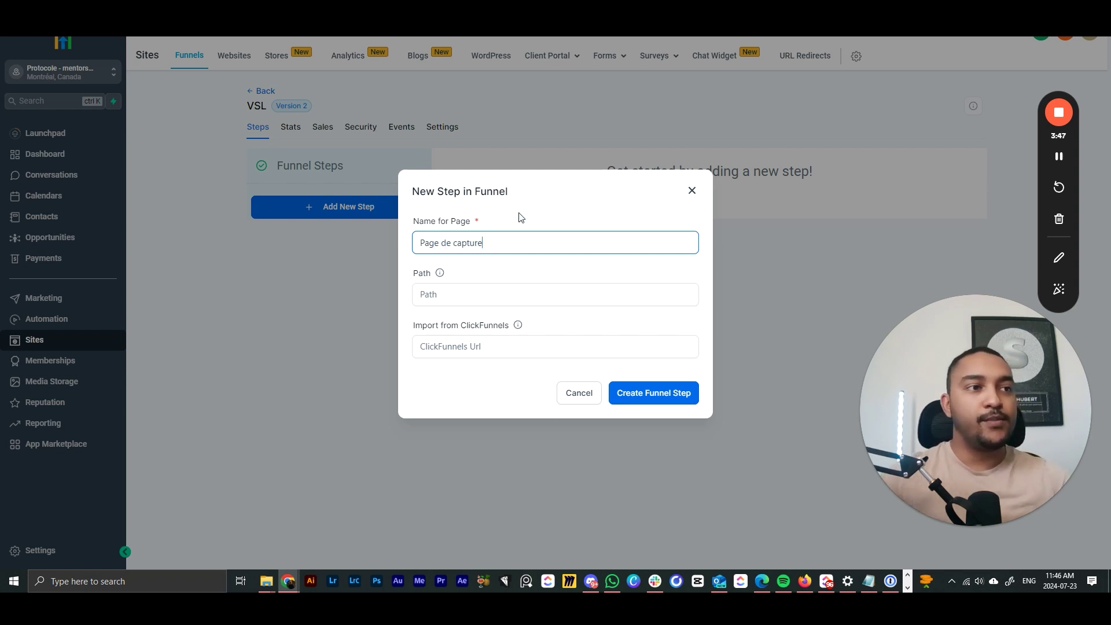
{"action": "left_click", "coordinate": [497, 248]}
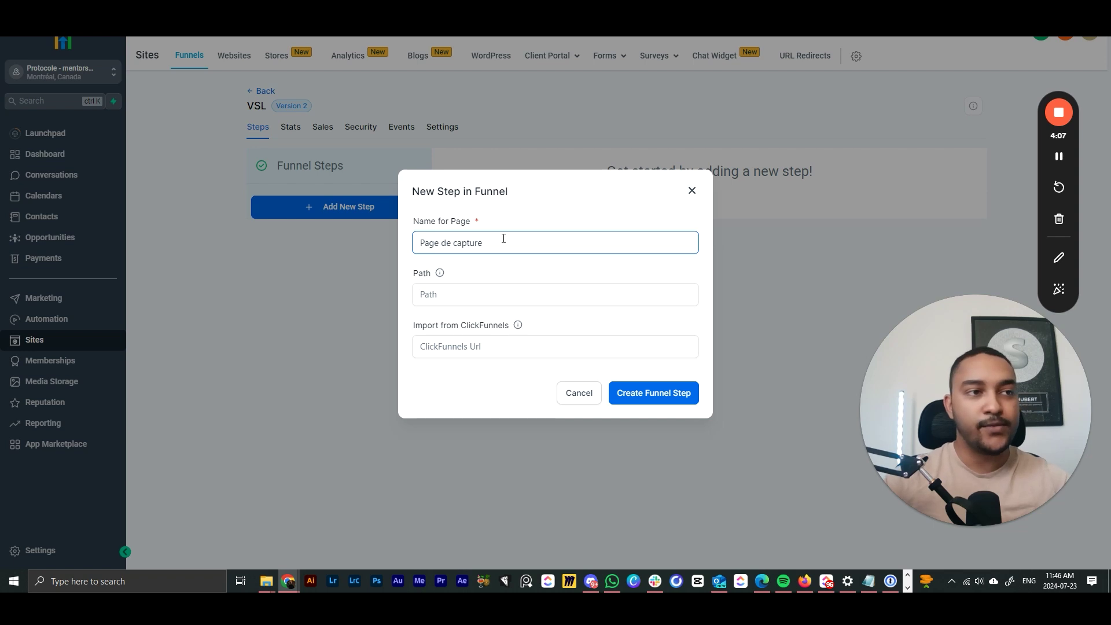
{"action": "left_click", "coordinate": [460, 350]}
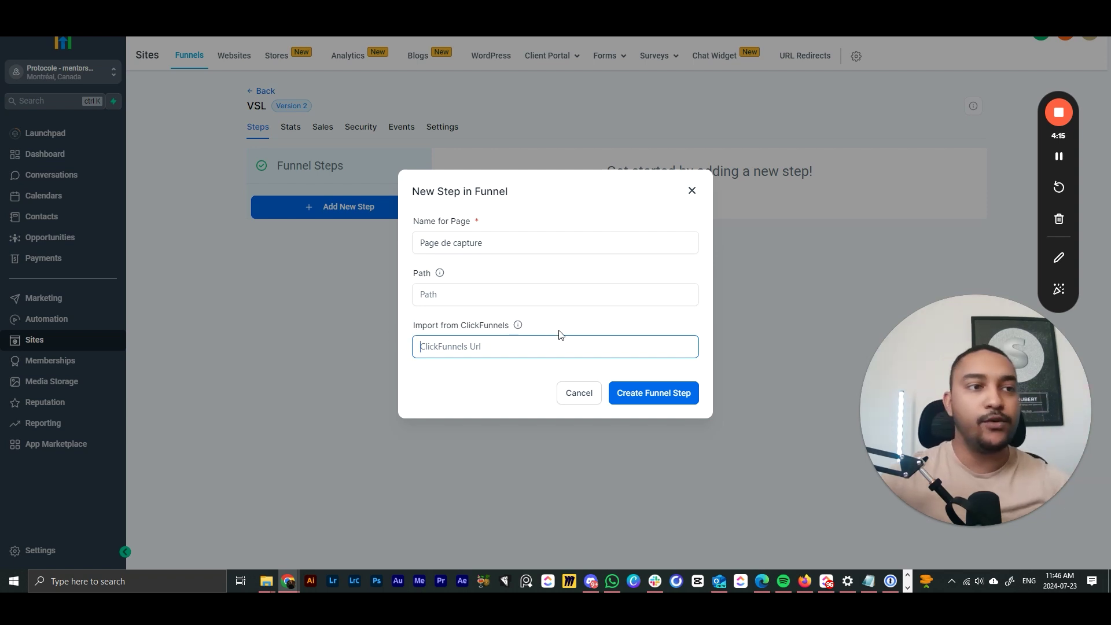
{"action": "left_click", "coordinate": [478, 243]}
{"action": "left_click", "coordinate": [688, 397]}
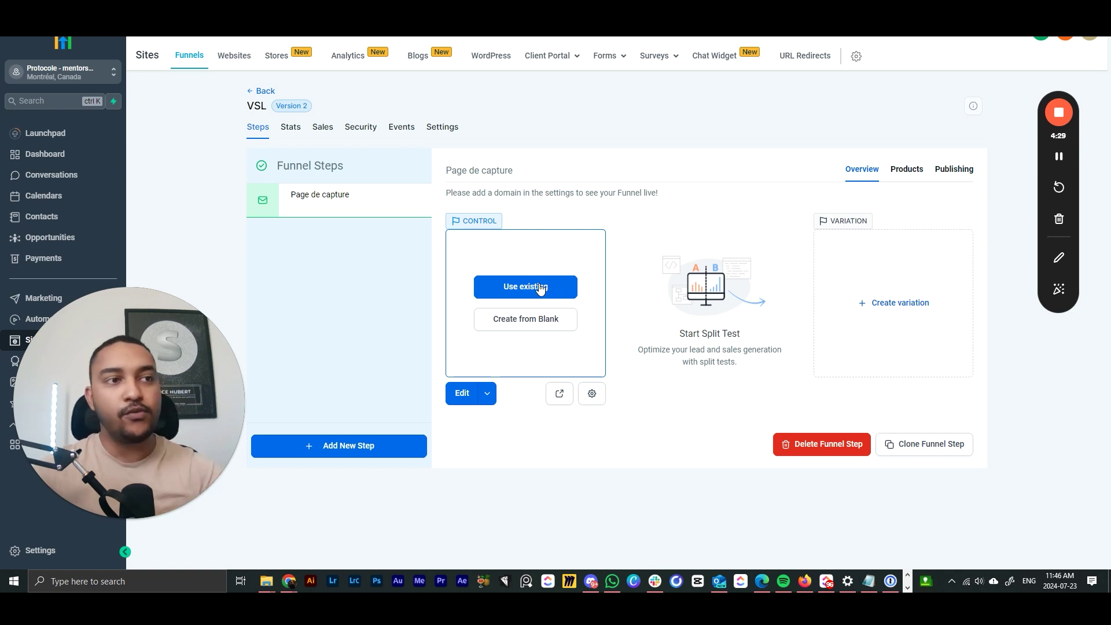
Create the control page of the Page de capture step from blank in the page builder.
{"action": "left_click", "coordinate": [524, 327]}
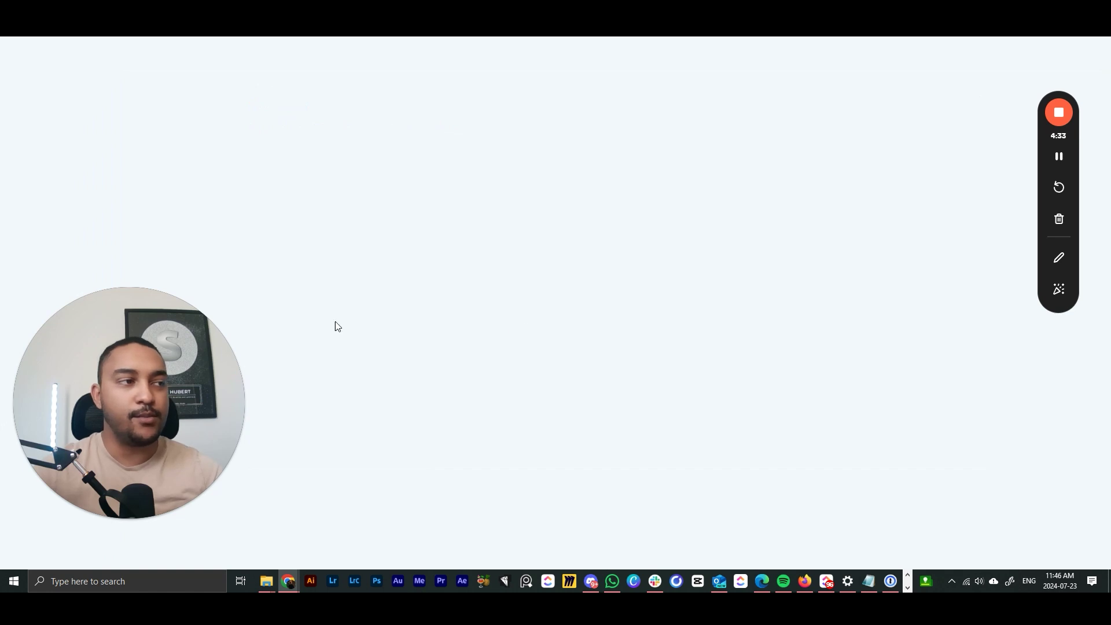
{"action": "left_click_drag", "start_coordinate": [116, 510], "coordinate": [887, 467]}
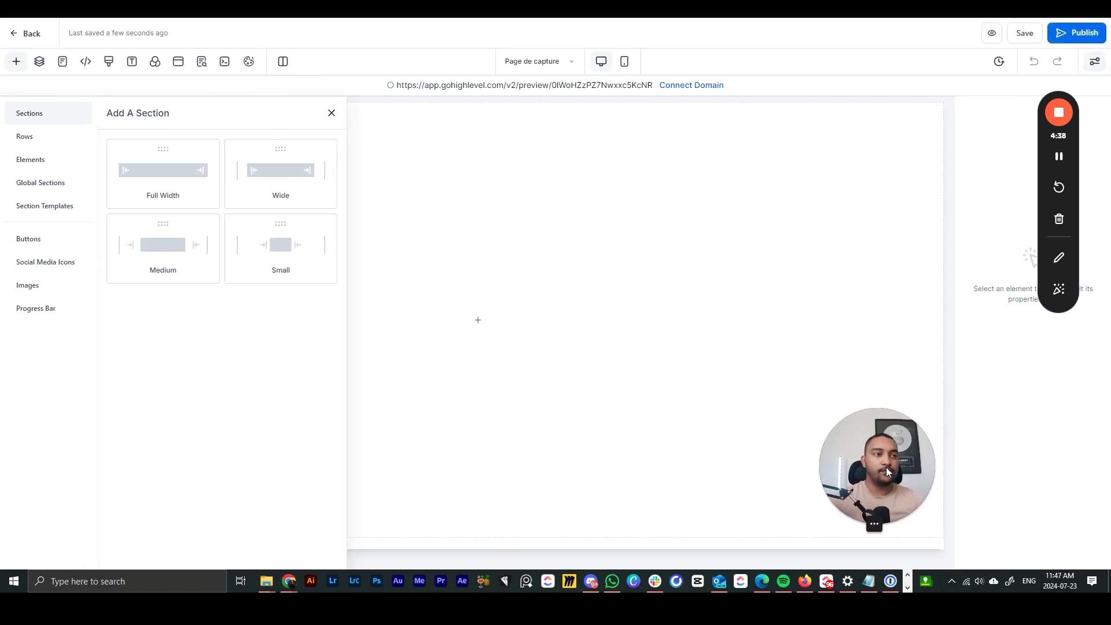
{"action": "left_click", "coordinate": [332, 112]}
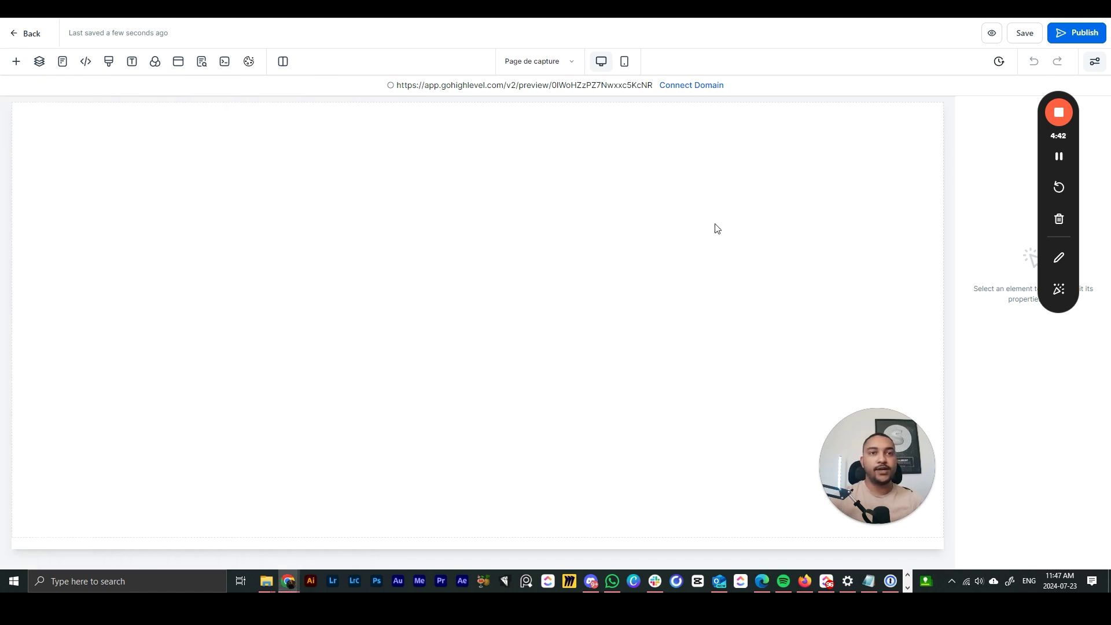
{"action": "left_click_drag", "start_coordinate": [1041, 198], "coordinate": [1046, 384]}
{"action": "left_click", "coordinate": [421, 299]}
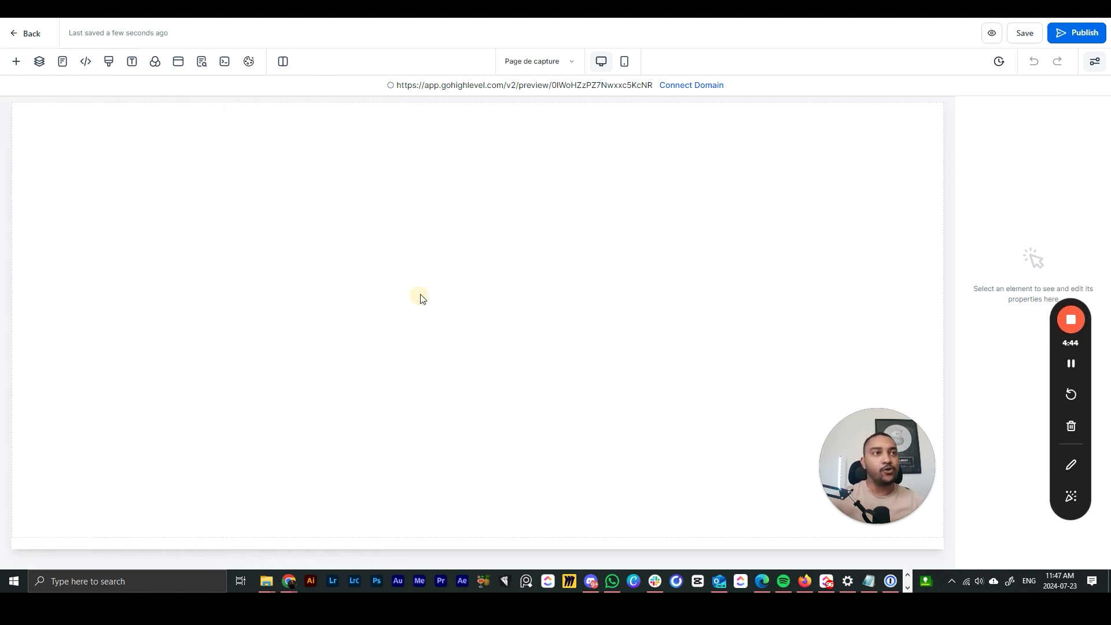
{"action": "left_click", "coordinate": [398, 273]}
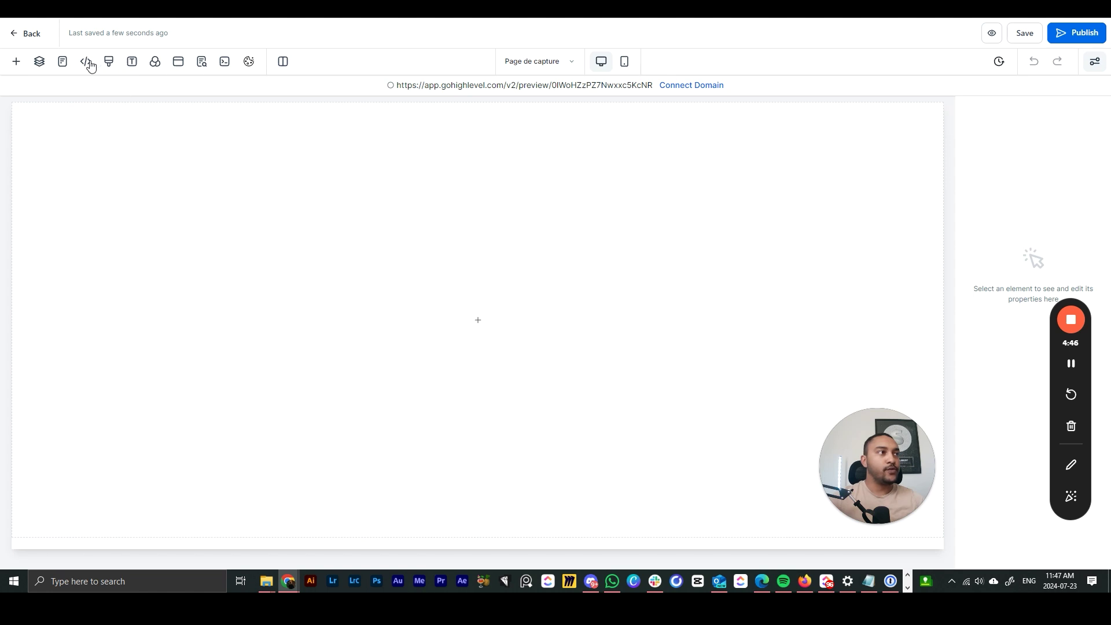
Examine the section widths, row column layouts and the full catalogue of page elements available for the page.
{"action": "left_click", "coordinate": [17, 62]}
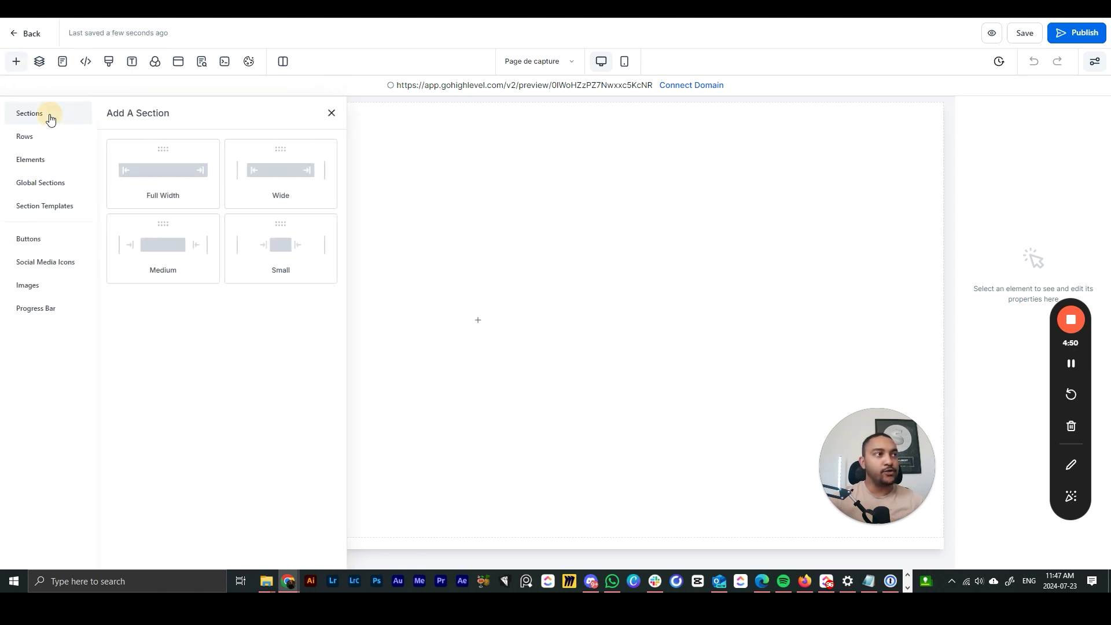
{"action": "left_click", "coordinate": [48, 137]}
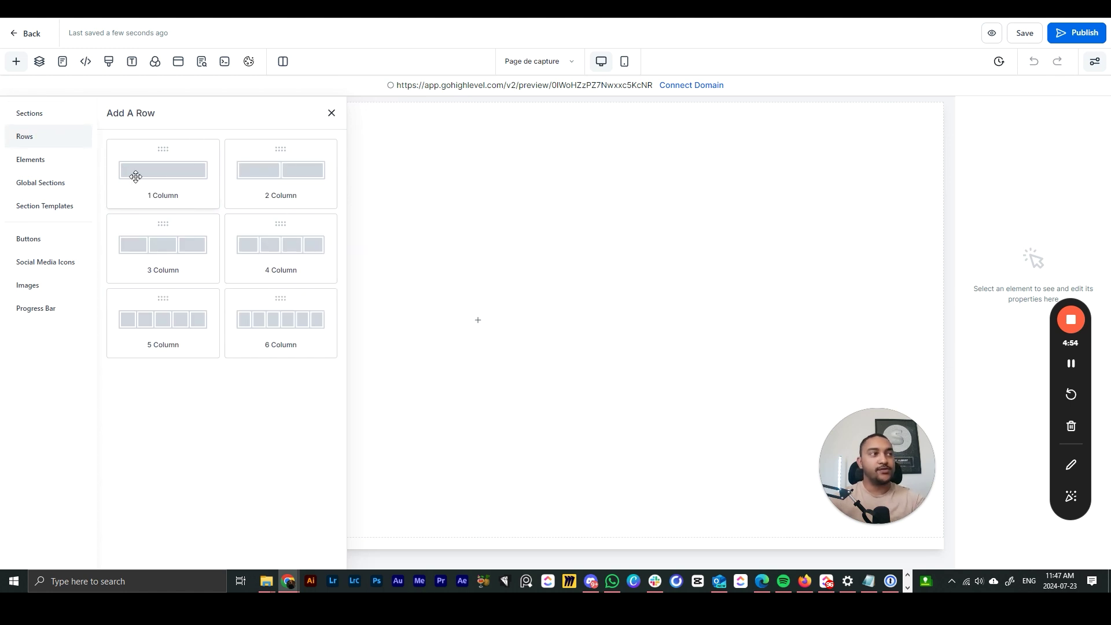
{"action": "left_click", "coordinate": [45, 162]}
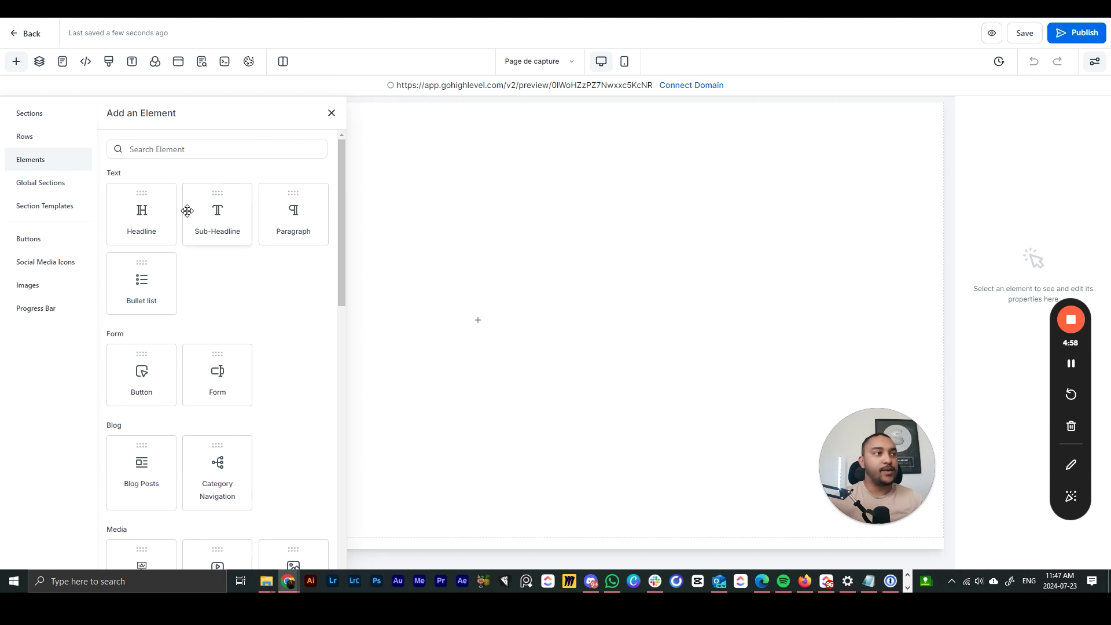
{"action": "scroll", "coordinate": [174, 202], "scroll_direction": "down", "scroll_amount": 3}
{"action": "scroll", "coordinate": [156, 189], "scroll_direction": "up", "scroll_amount": 1}
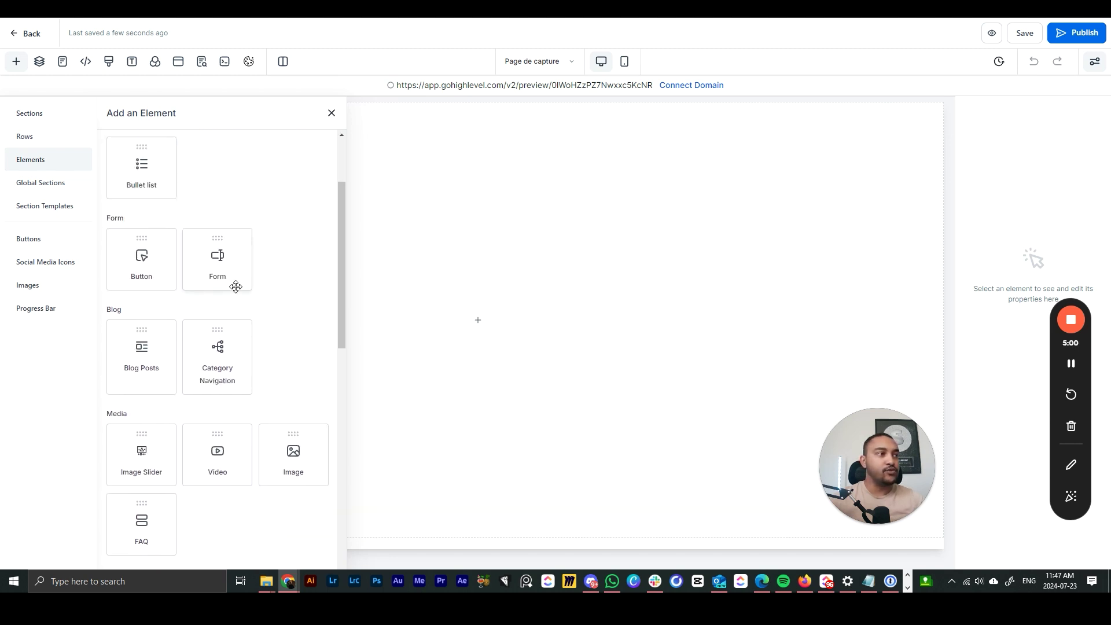
{"action": "scroll", "coordinate": [237, 253], "scroll_direction": "down", "scroll_amount": 2}
{"action": "scroll", "coordinate": [200, 331], "scroll_direction": "down", "scroll_amount": 3}
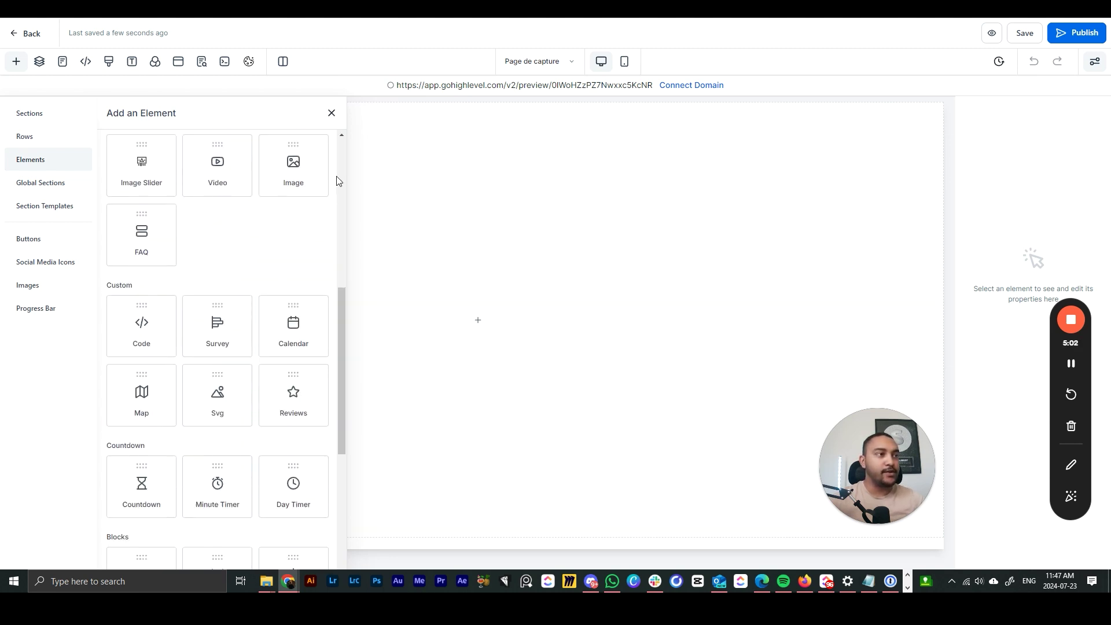
{"action": "scroll", "coordinate": [270, 483], "scroll_direction": "down", "scroll_amount": 4}
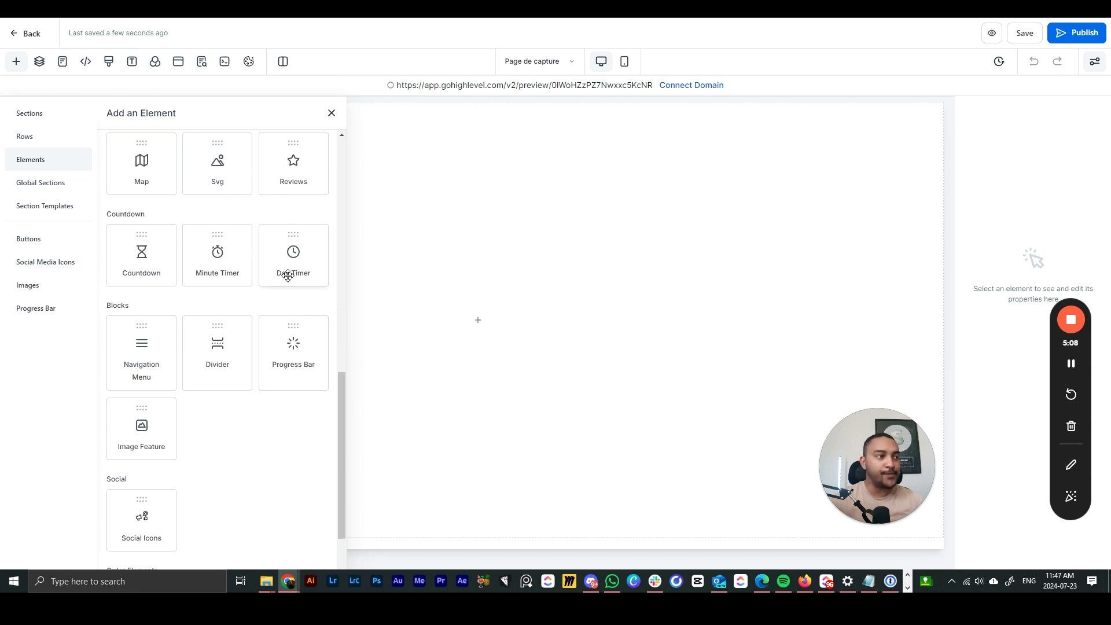
{"action": "scroll", "coordinate": [235, 362], "scroll_direction": "down", "scroll_amount": 2}
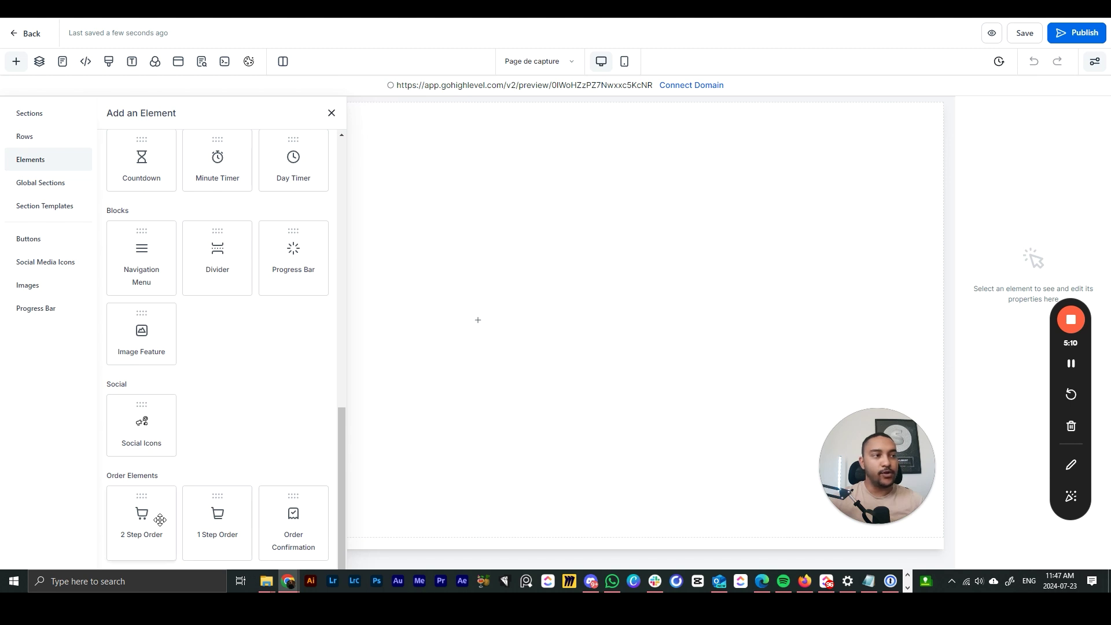
{"action": "scroll", "coordinate": [243, 424], "scroll_direction": "up", "scroll_amount": 4}
{"action": "scroll", "coordinate": [266, 255], "scroll_direction": "up", "scroll_amount": 6}
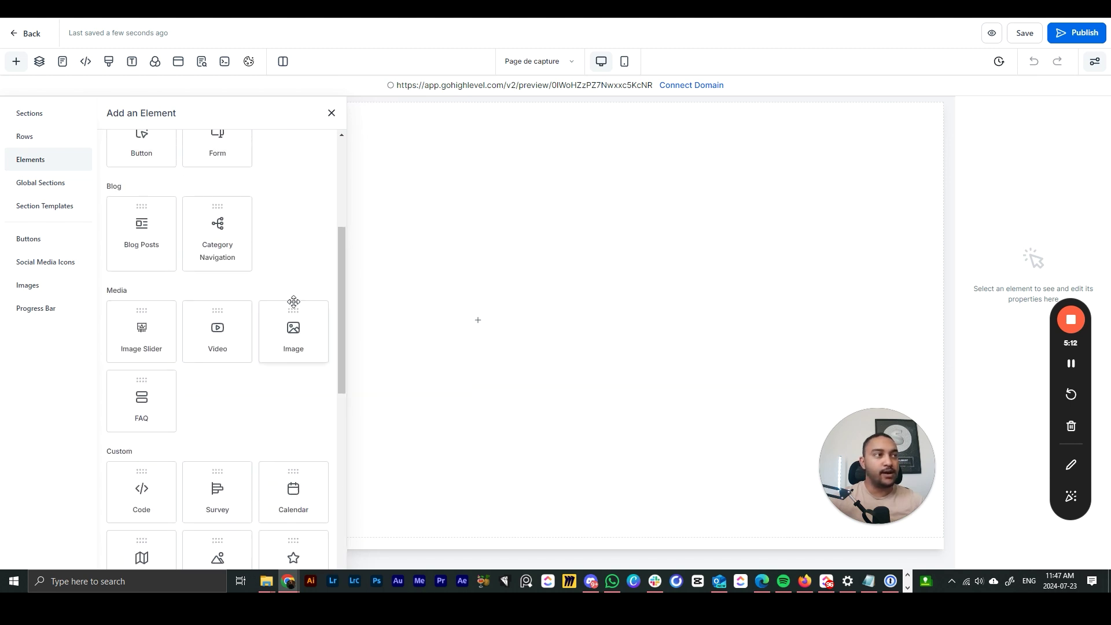
{"action": "scroll", "coordinate": [169, 290], "scroll_direction": "down", "scroll_amount": 3}
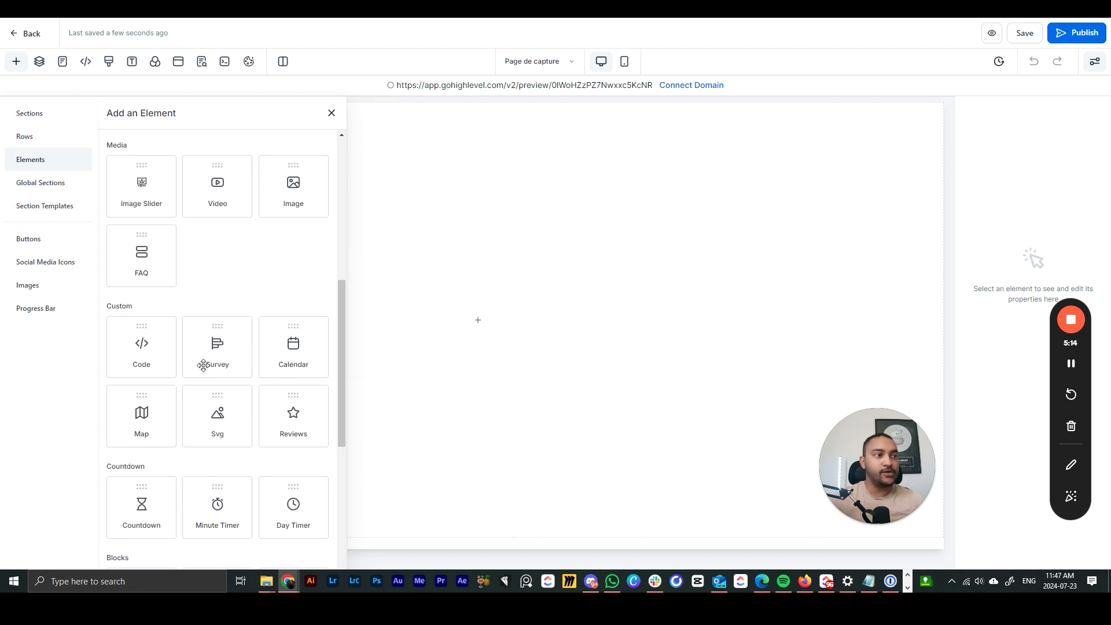
{"action": "scroll", "coordinate": [165, 345], "scroll_direction": "up", "scroll_amount": 3}
Look through the global sections, section templates and ready-made buttons, social media icons, images and progress bars.
{"action": "left_click", "coordinate": [21, 183]}
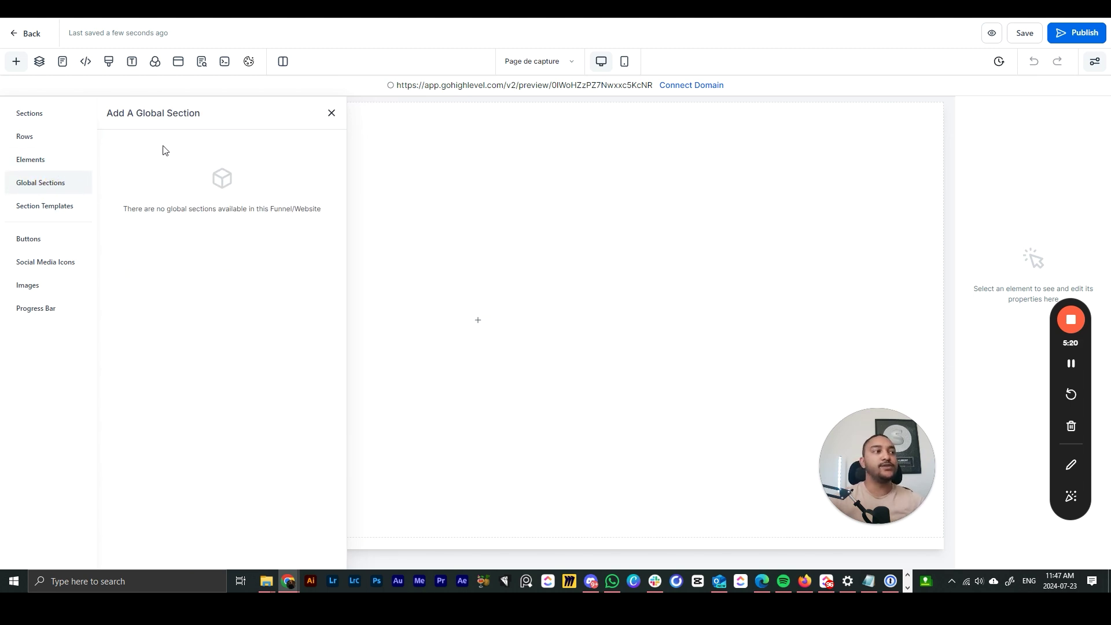
{"action": "left_click", "coordinate": [39, 210]}
{"action": "left_click", "coordinate": [44, 240]}
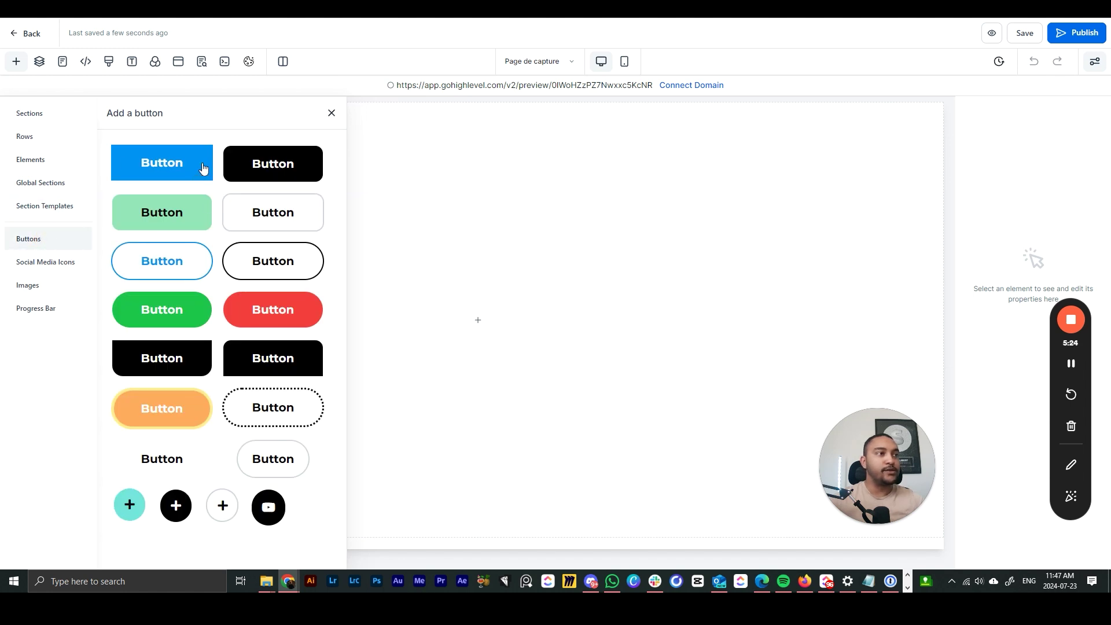
{"action": "left_click", "coordinate": [51, 260]}
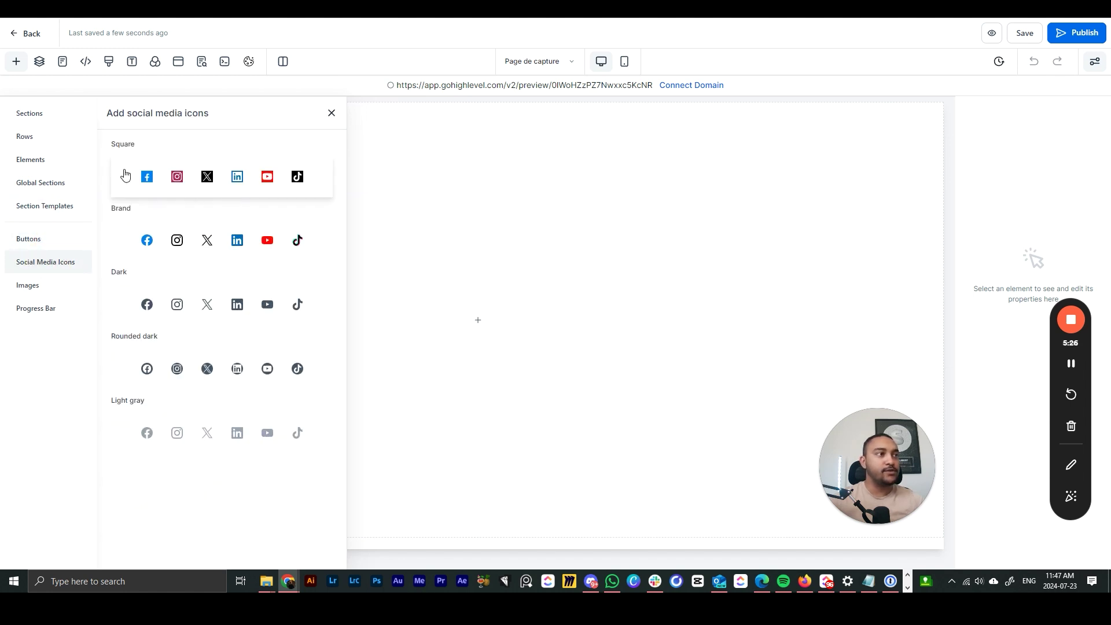
{"action": "left_click", "coordinate": [18, 289]}
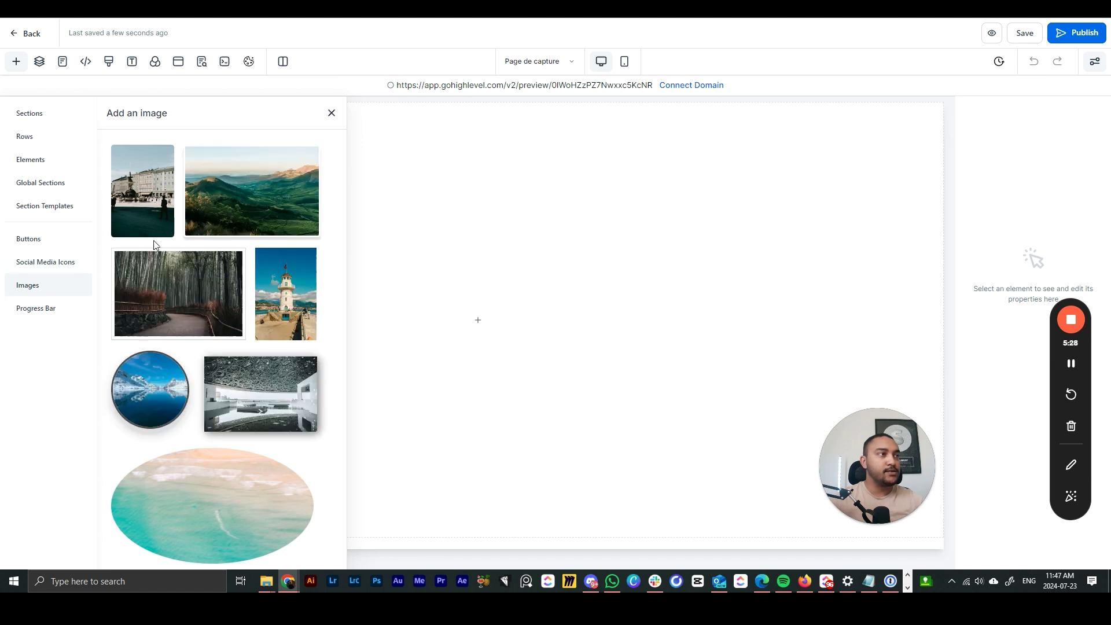
{"action": "left_click", "coordinate": [48, 307]}
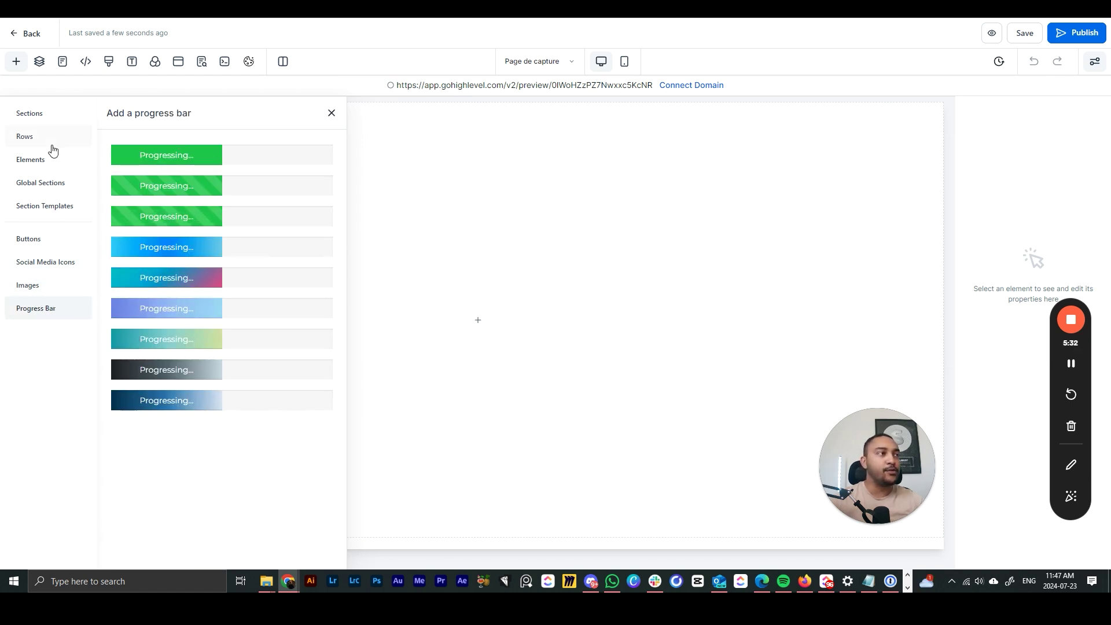
{"action": "left_click", "coordinate": [33, 137]}
{"action": "left_click", "coordinate": [33, 114]}
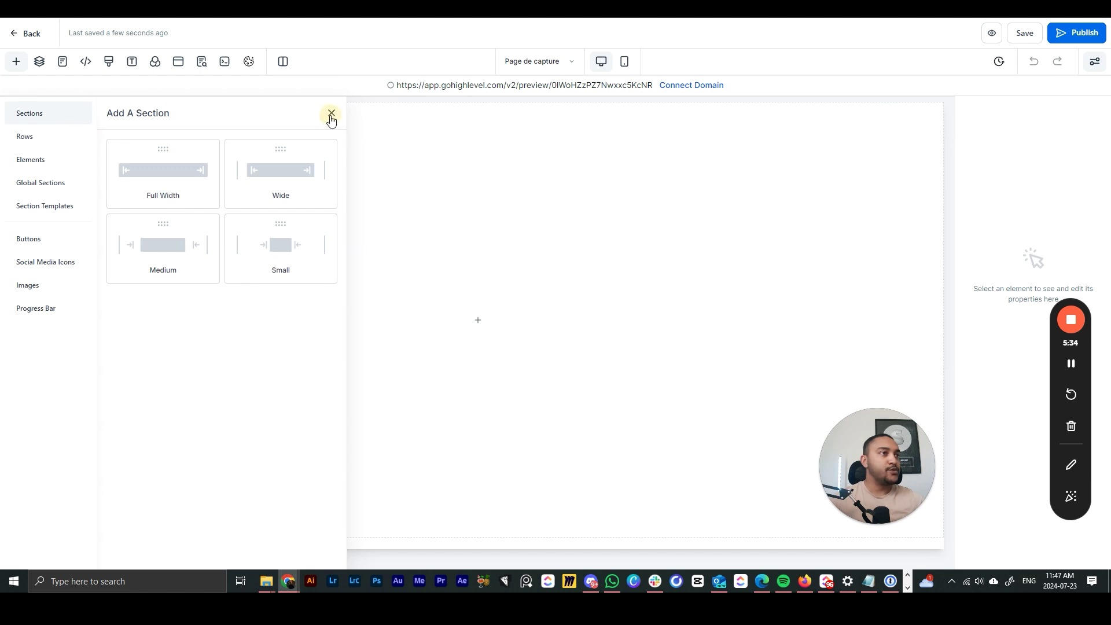
{"action": "left_click", "coordinate": [331, 115]}
Examine the page's layer structure and the list of main pages in the funnel.
{"action": "left_click", "coordinate": [39, 62]}
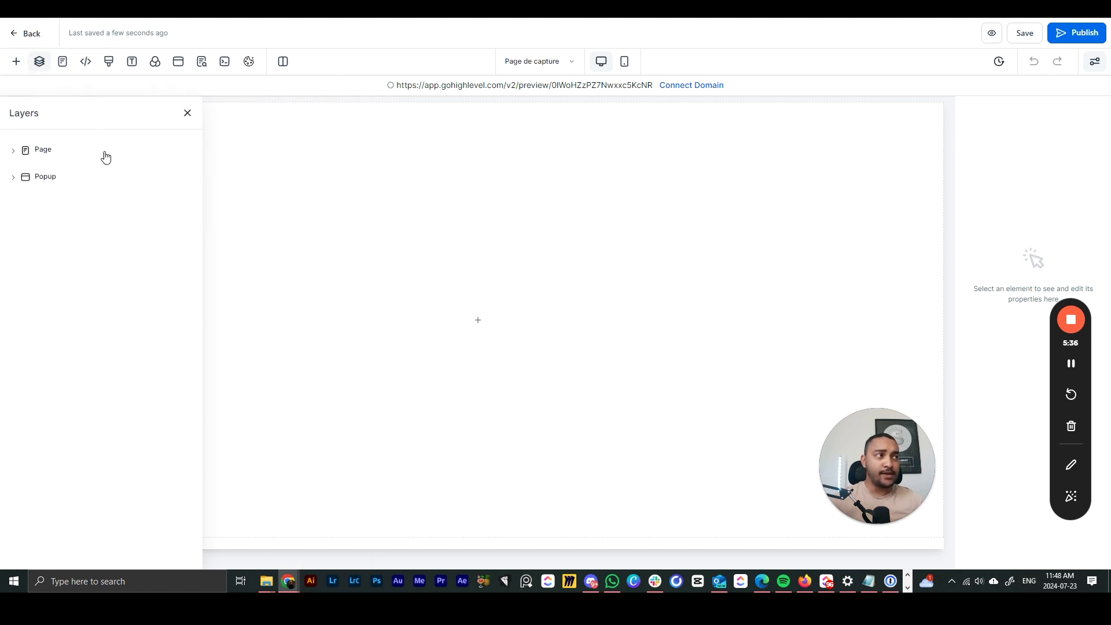
{"action": "left_click", "coordinate": [13, 152]}
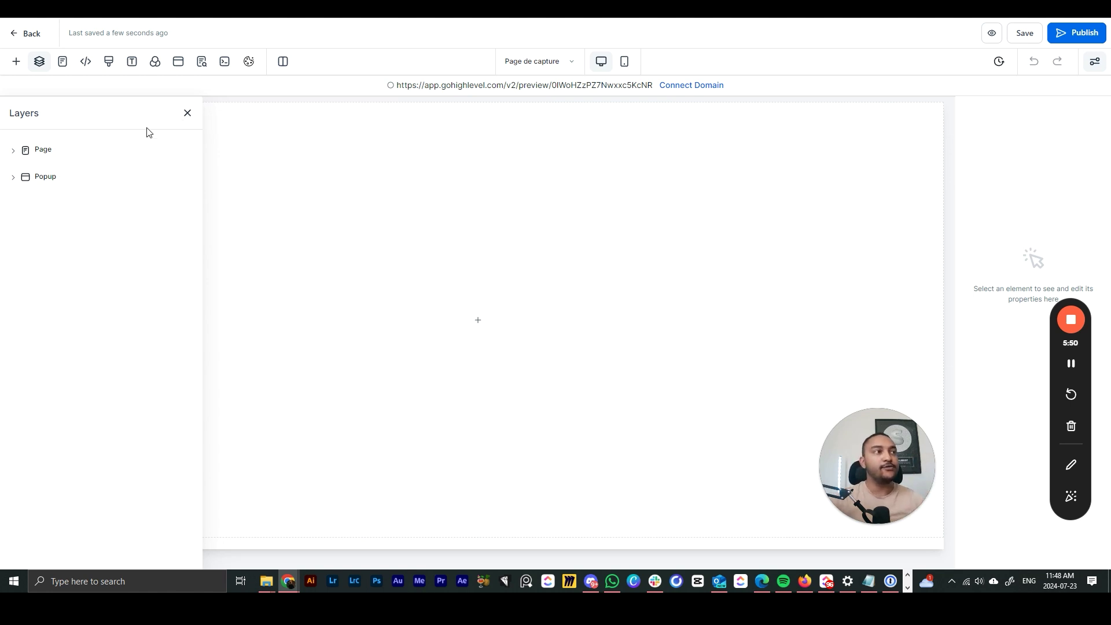
{"action": "left_click", "coordinate": [187, 114]}
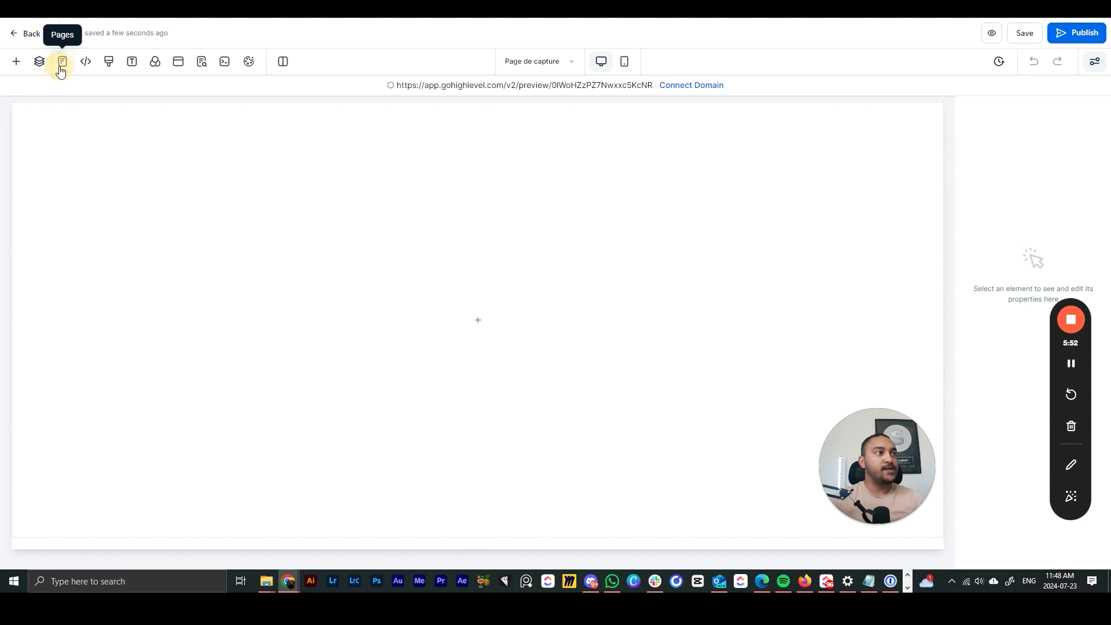
{"action": "left_click", "coordinate": [62, 61]}
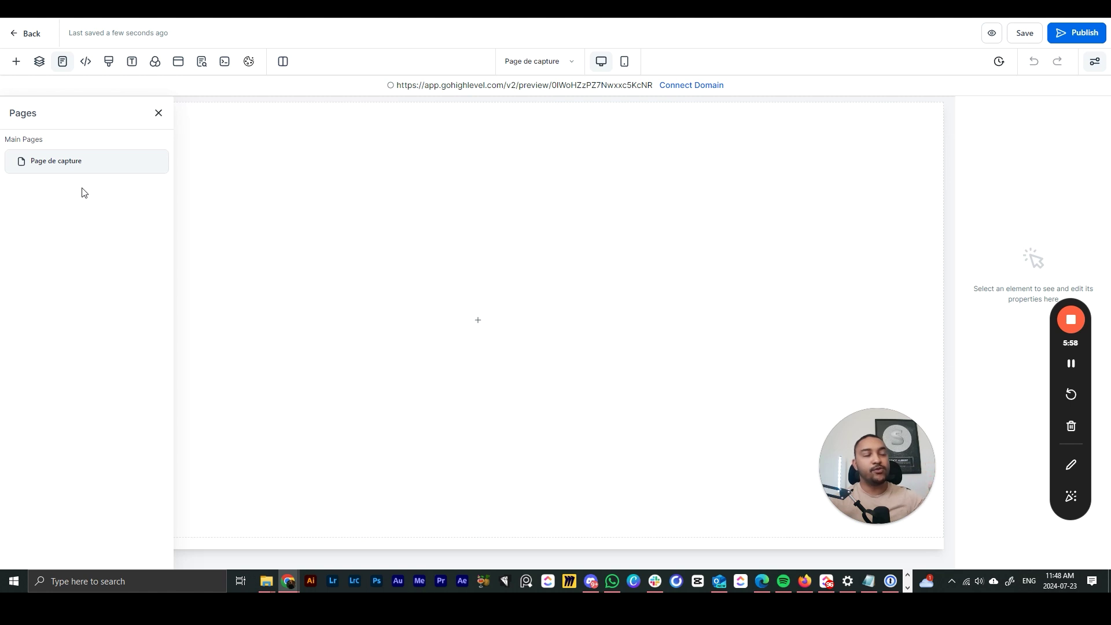
{"action": "left_click", "coordinate": [159, 113]}
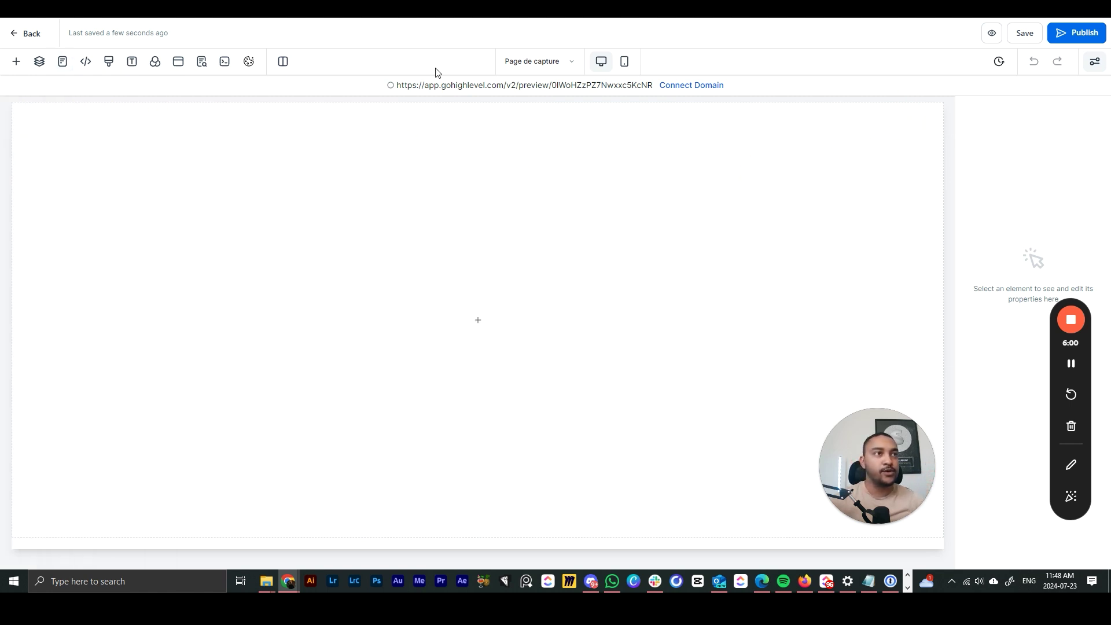
Add a Full Width section to the blank page and place a 1 Column row inside it.
{"action": "left_click", "coordinate": [16, 61]}
{"action": "left_click_drag", "start_coordinate": [155, 163], "coordinate": [496, 192]}
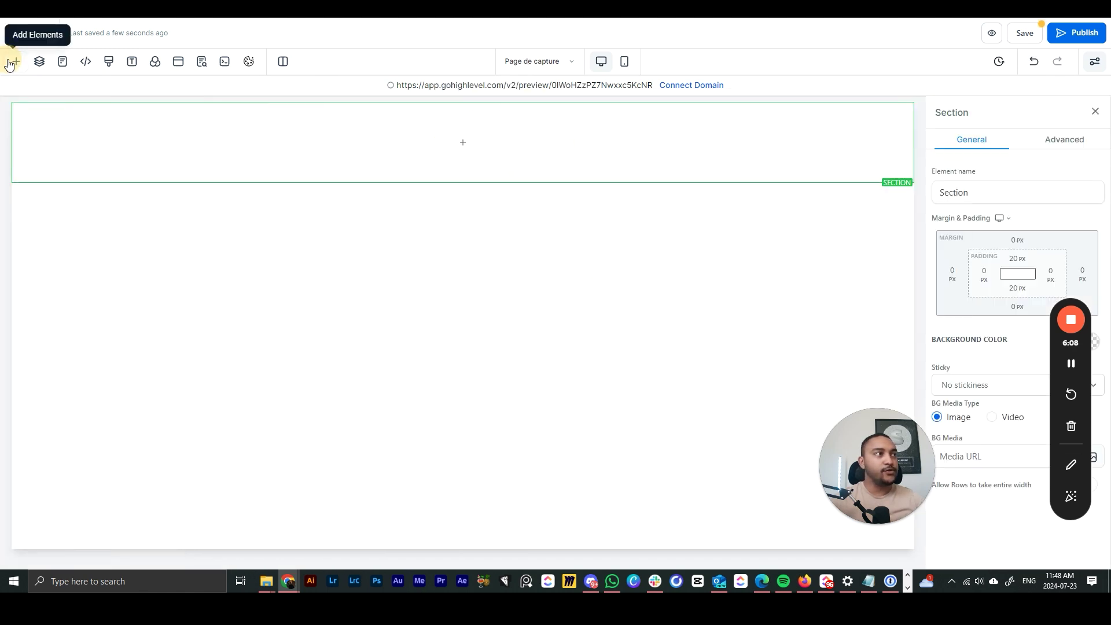
{"action": "left_click", "coordinate": [16, 61]}
{"action": "left_click", "coordinate": [43, 138]}
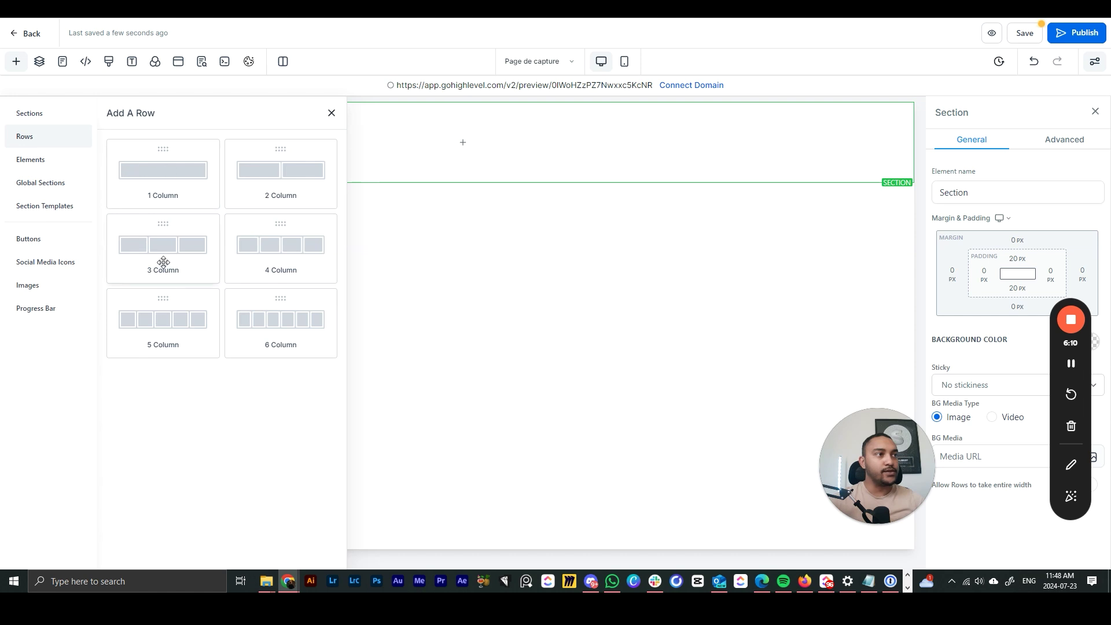
{"action": "left_click_drag", "start_coordinate": [160, 172], "coordinate": [455, 168]}
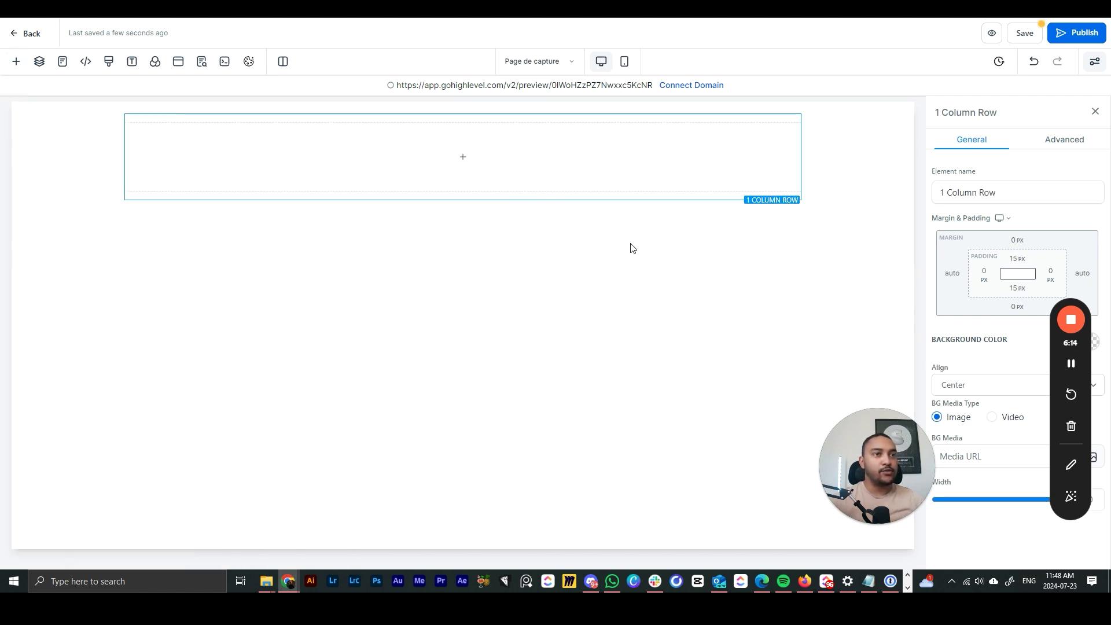
Add a Headline element inside the one-column row and set its text to "Titre page de capture".
{"action": "left_click", "coordinate": [466, 160]}
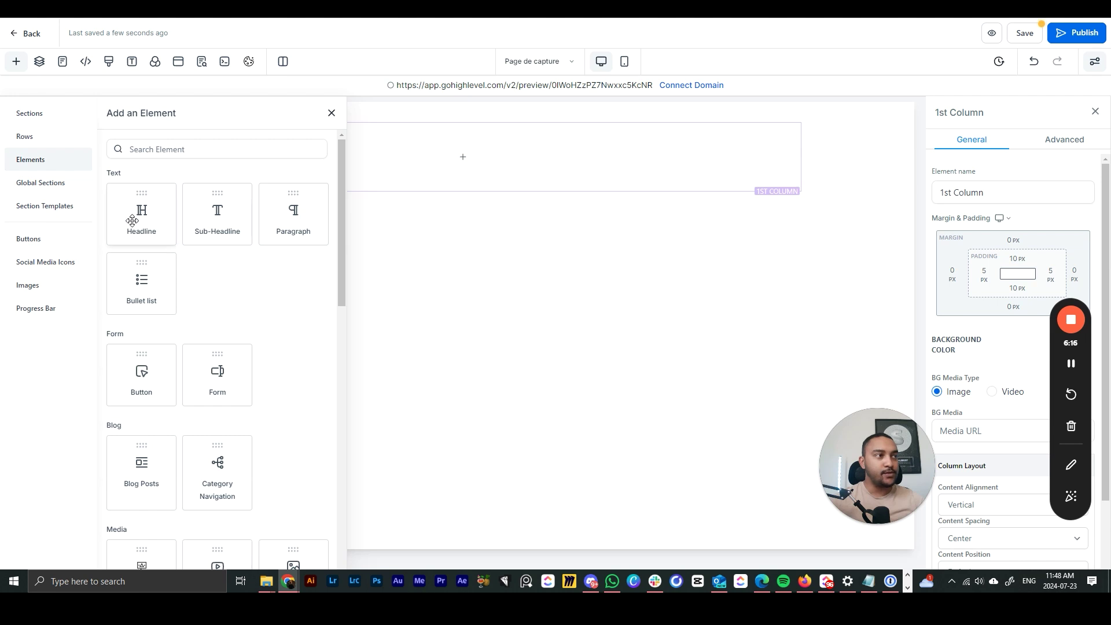
{"action": "left_click", "coordinate": [133, 220]}
{"action": "double_click", "coordinate": [468, 141]}
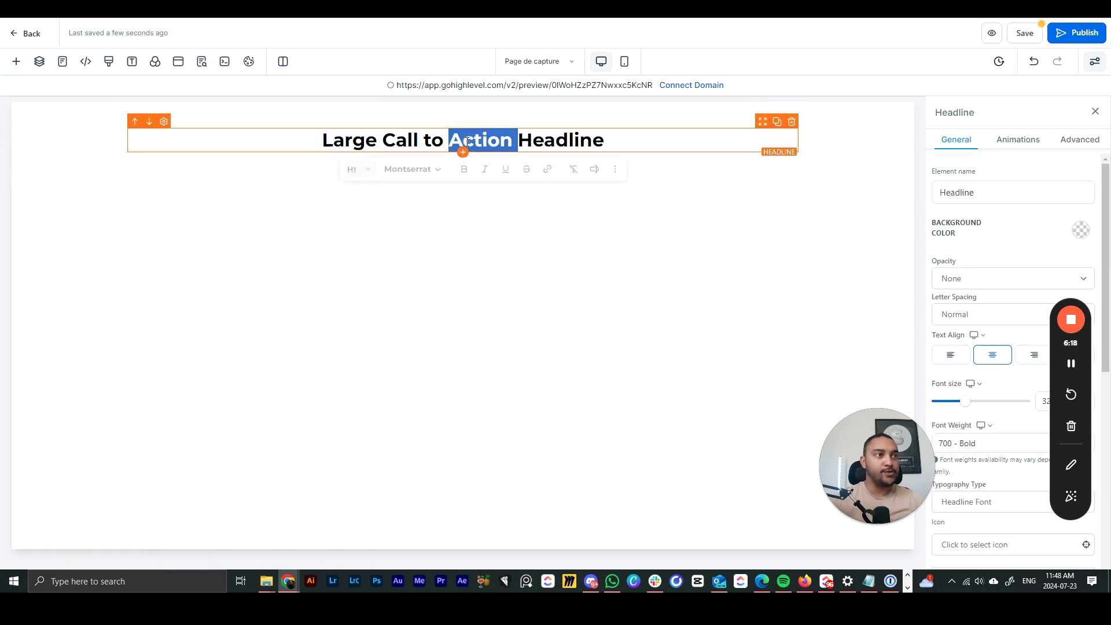
{"action": "type", "text": "t"}
{"action": "key", "text": "ctrl+a"}
{"action": "type", "text": "Titre"}
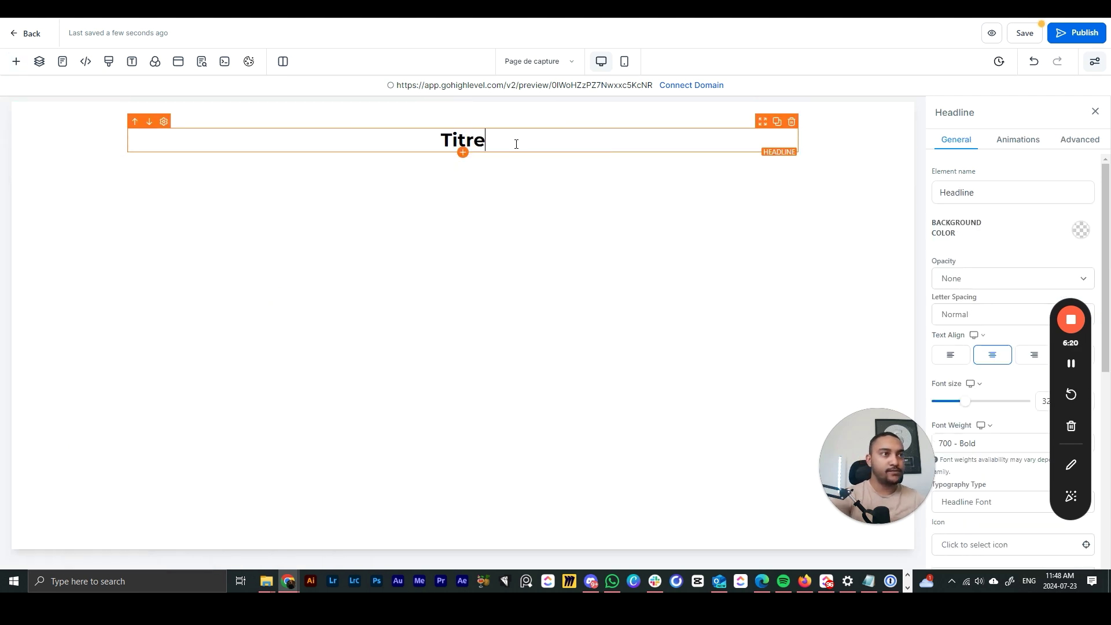
{"action": "type", "text": " page de cpatu"}
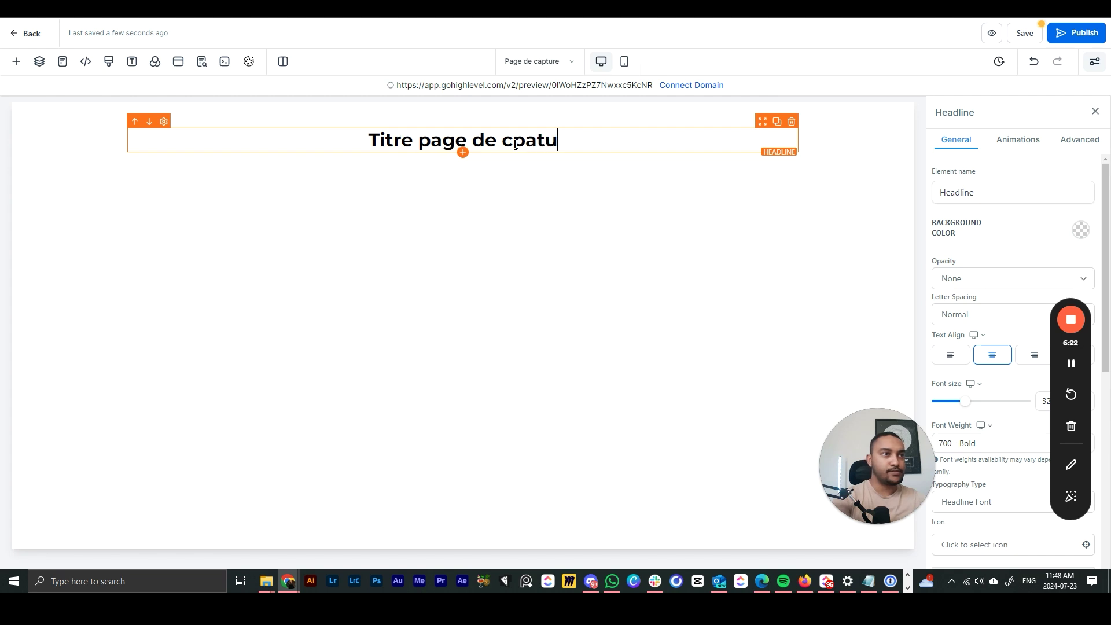
{"action": "key", "text": "BackSpace"}
{"action": "key", "text": "BackSpace"}
{"action": "key", "text": "BackSpace"}
{"action": "key", "text": "BackSpace"}
{"action": "type", "text": "apture"}
{"action": "left_click", "coordinate": [742, 271]}
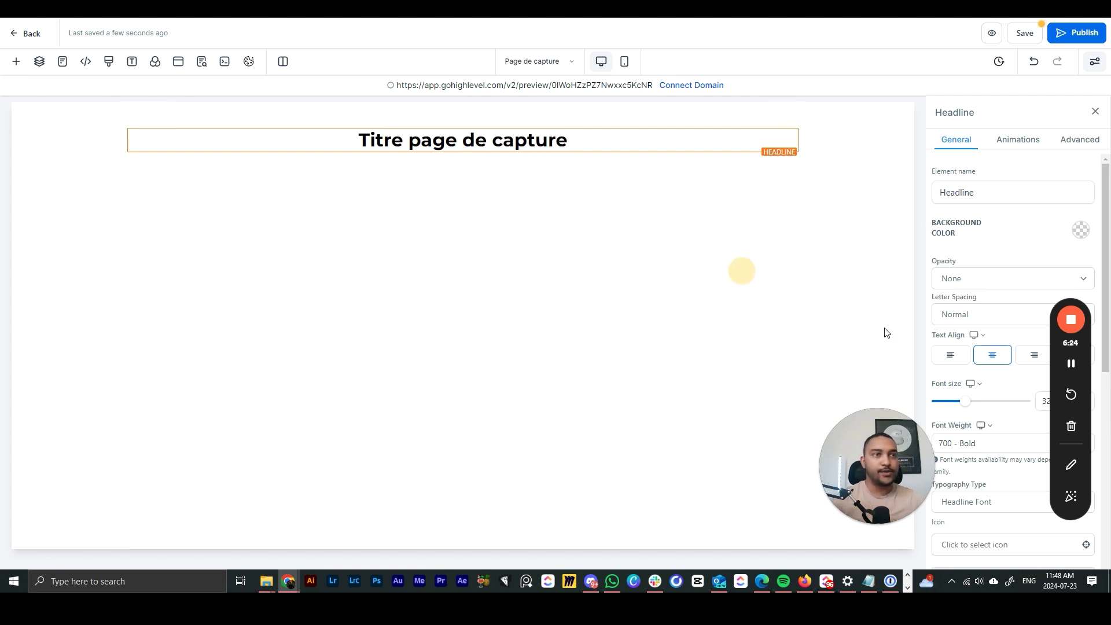
{"action": "left_click_drag", "start_coordinate": [1054, 372], "coordinate": [55, 313]}
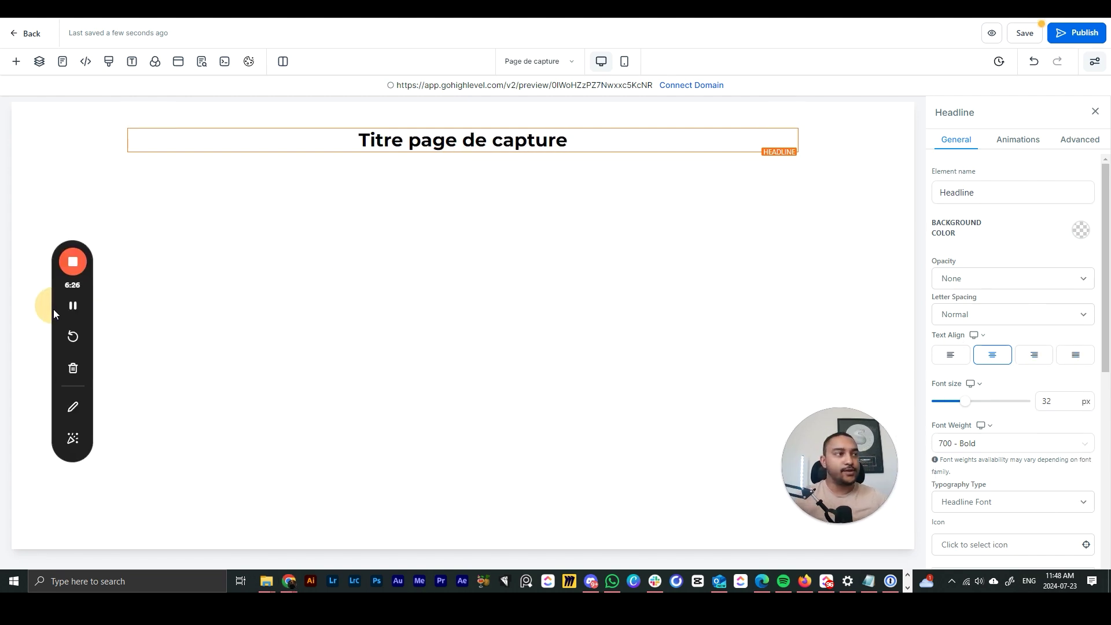
{"action": "left_click", "coordinate": [608, 295]}
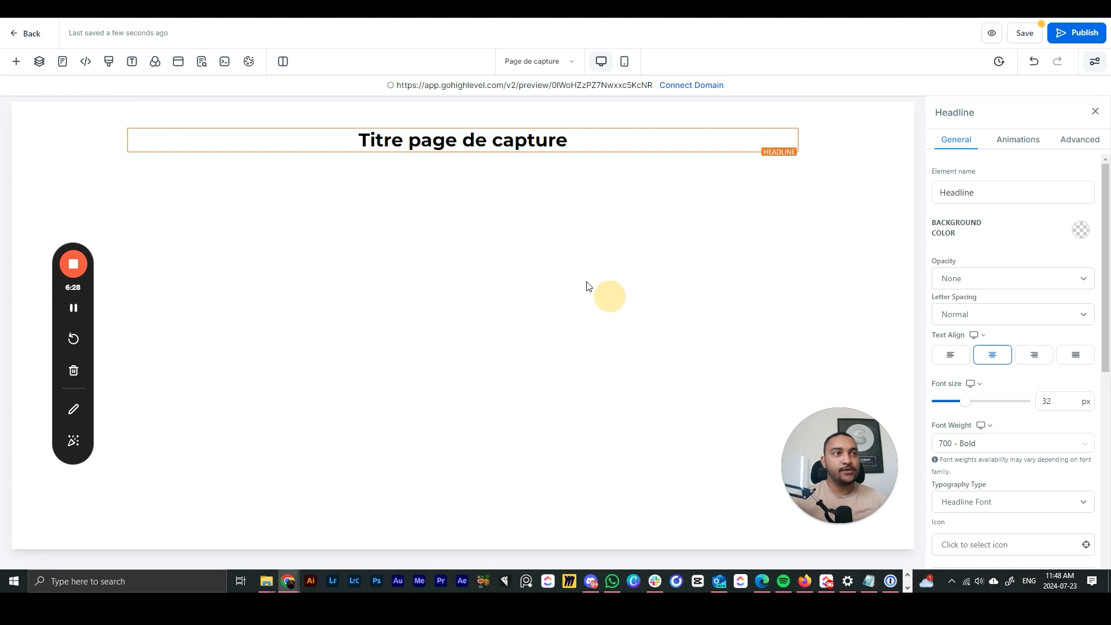
Hide the section containing the headline on desktop, leaving it visible on mobile only, and close its settings.
{"action": "left_click", "coordinate": [601, 162]}
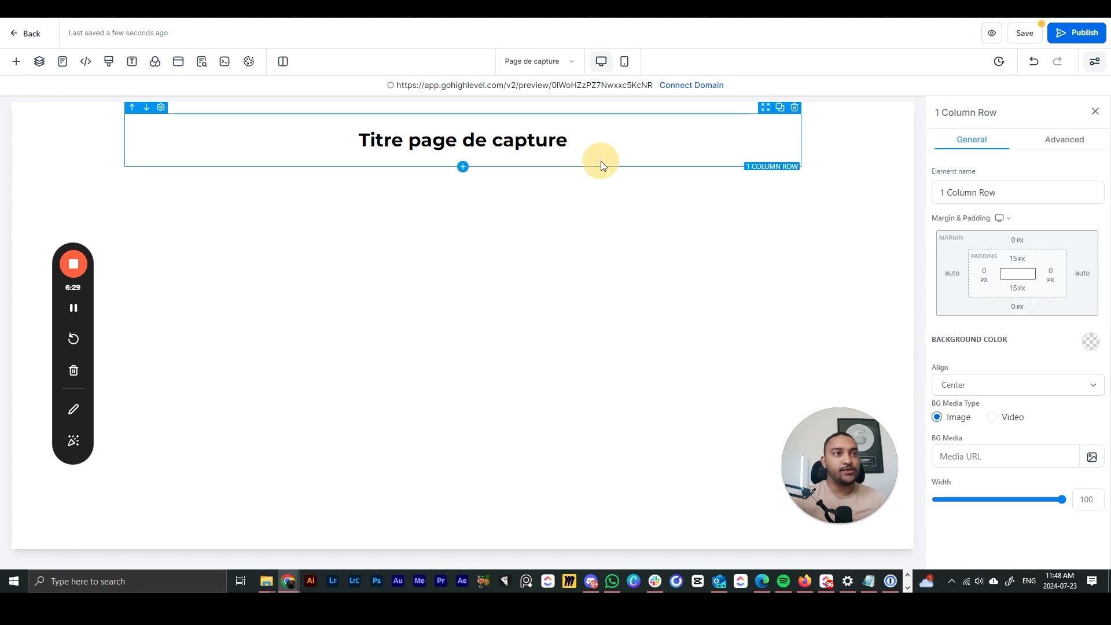
{"action": "left_click", "coordinate": [864, 161]}
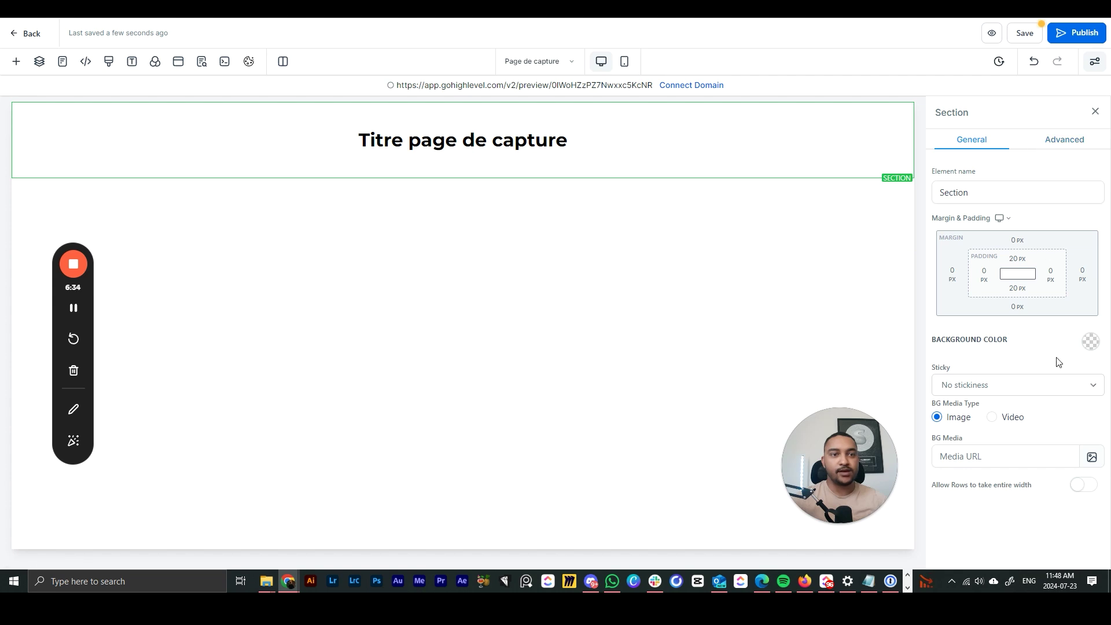
{"action": "left_click", "coordinate": [1046, 145]}
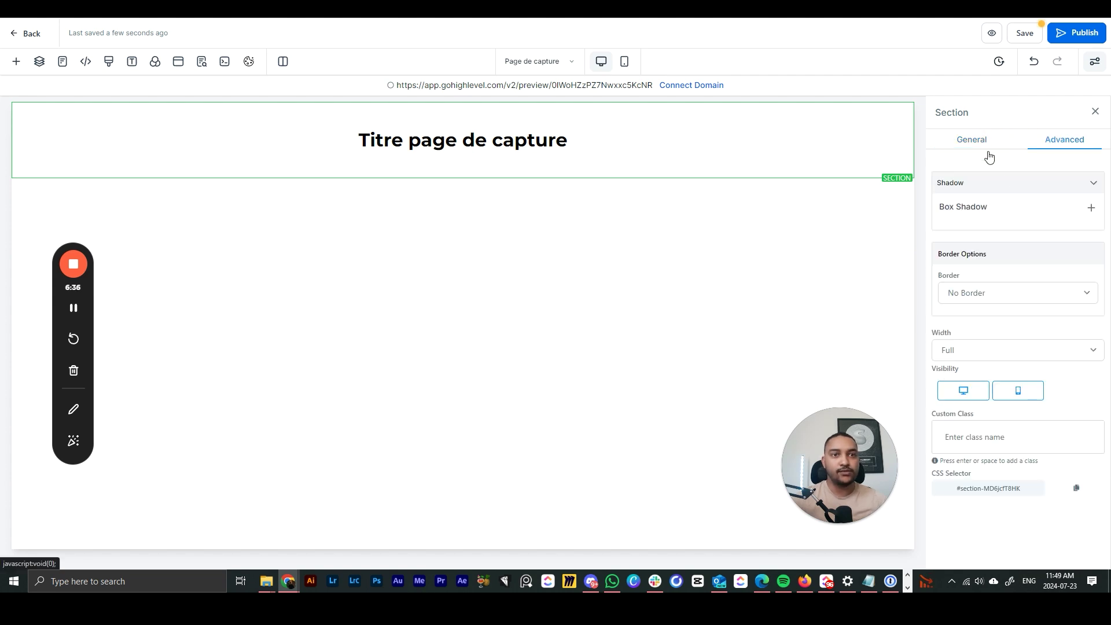
{"action": "left_click", "coordinate": [977, 393]}
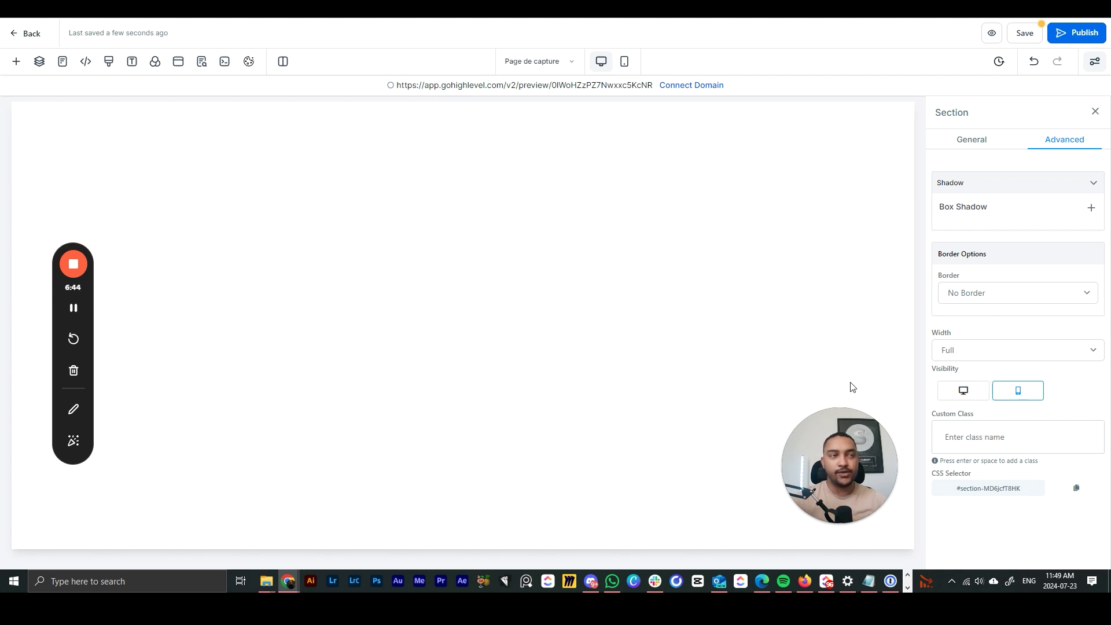
{"action": "left_click", "coordinate": [634, 263]}
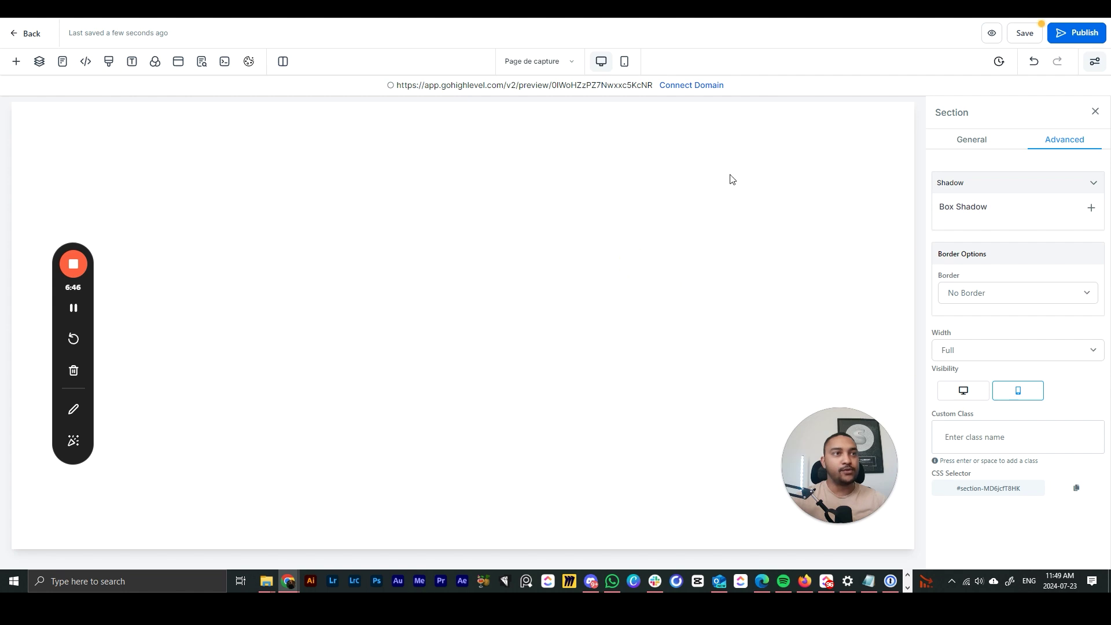
{"action": "left_click", "coordinate": [1093, 112]}
{"action": "left_click", "coordinate": [788, 157]}
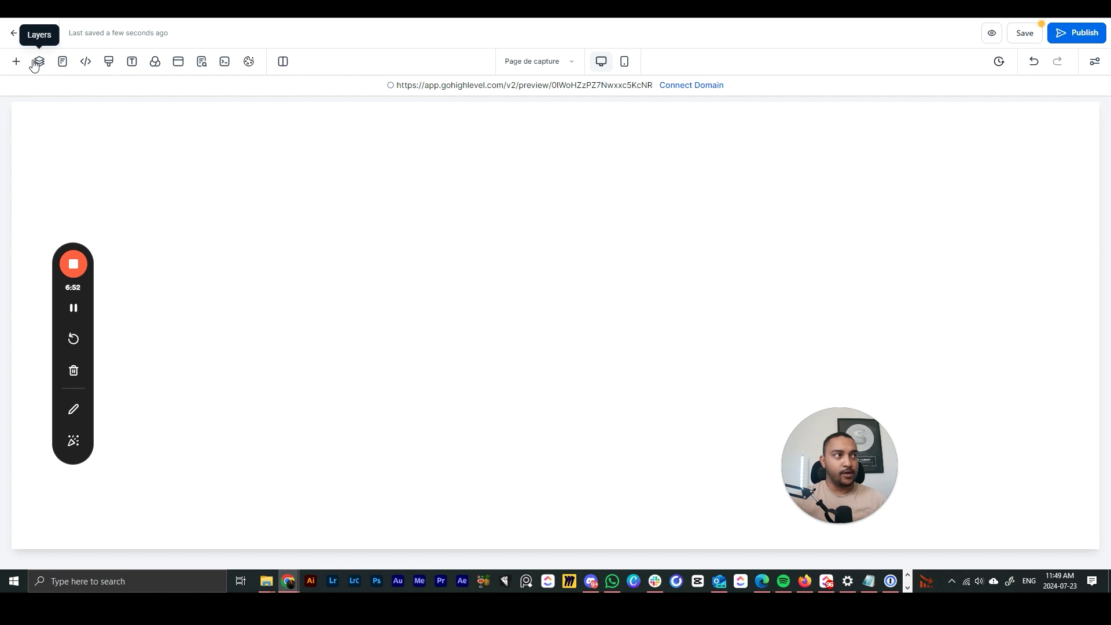
Find the hidden section in the page's layer structure, edit its settings and turn its desktop visibility back on.
{"action": "left_click", "coordinate": [35, 63]}
{"action": "left_click", "coordinate": [14, 156]}
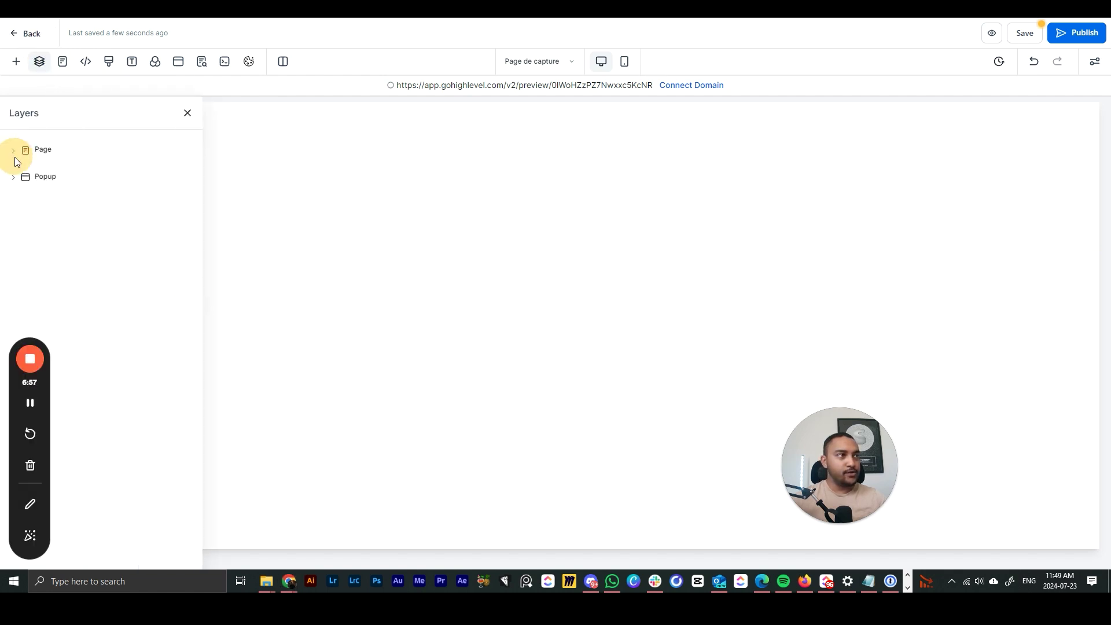
{"action": "left_click", "coordinate": [80, 200]}
{"action": "left_click", "coordinate": [55, 174]}
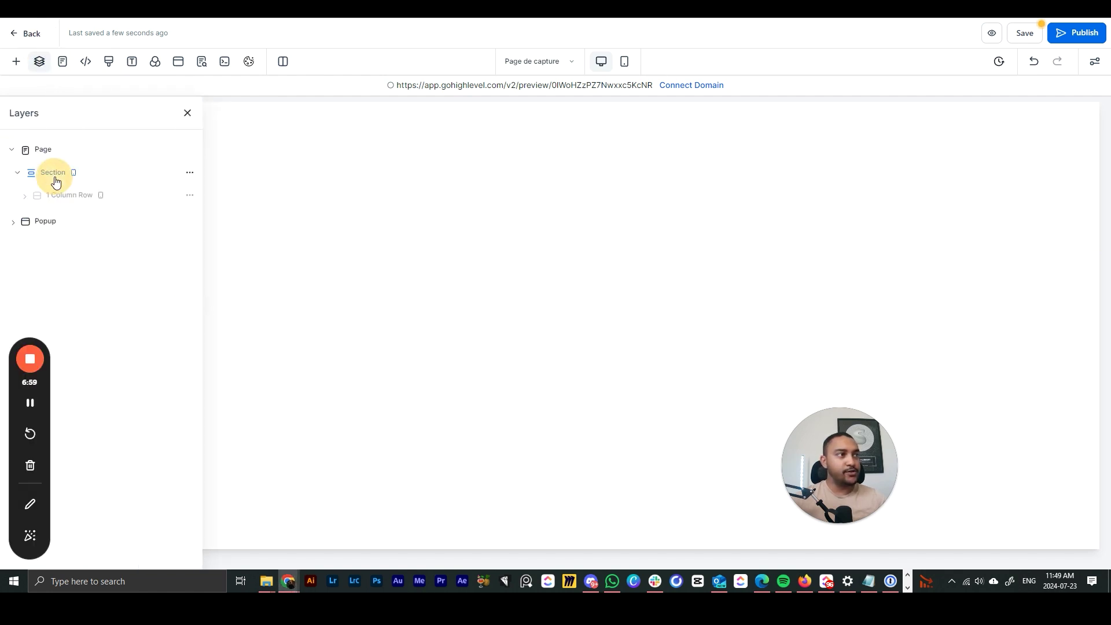
{"action": "left_click", "coordinate": [190, 172]}
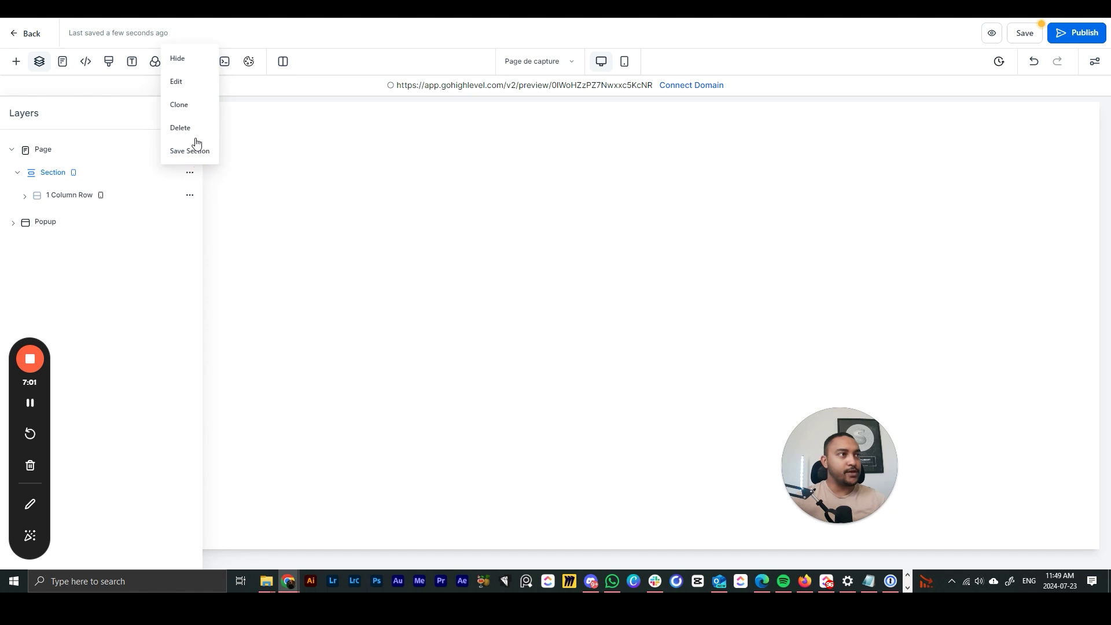
{"action": "left_click", "coordinate": [191, 81]}
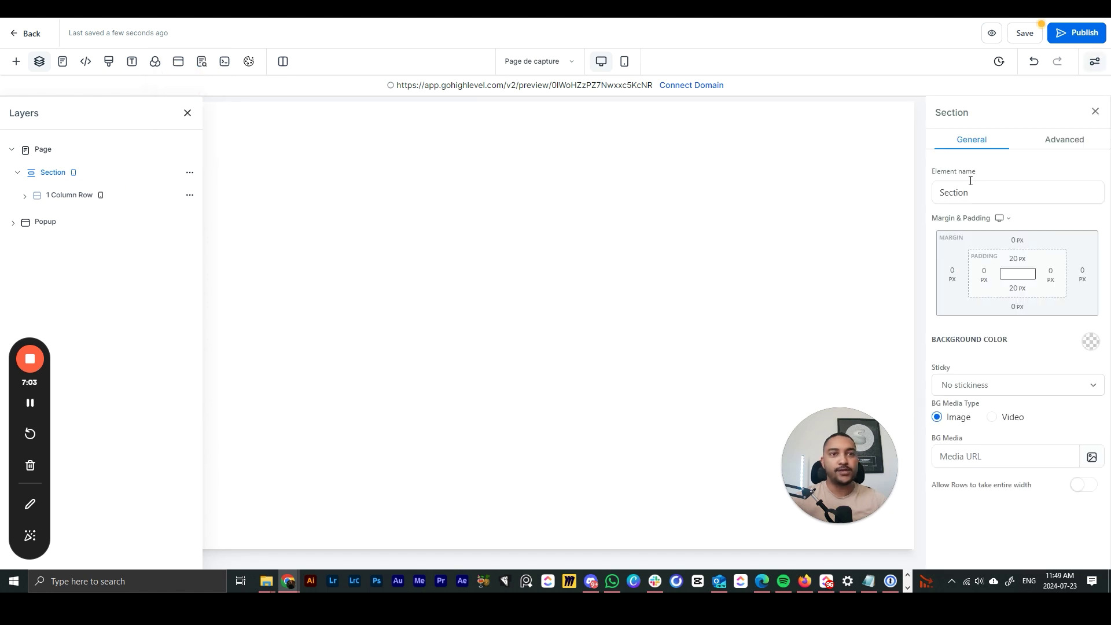
{"action": "left_click", "coordinate": [1044, 141]}
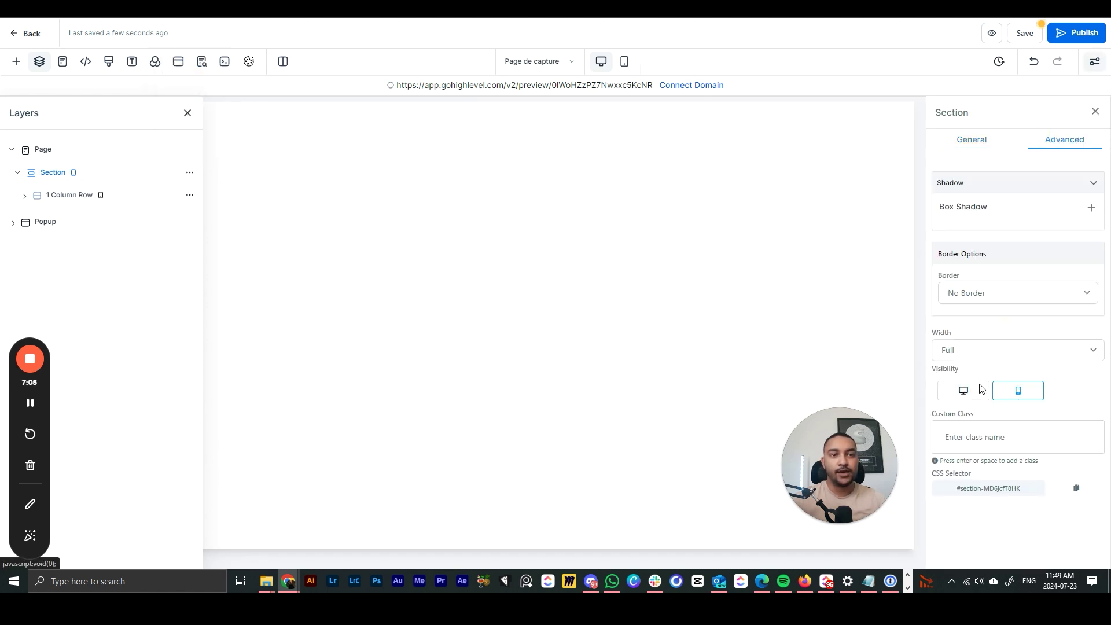
{"action": "left_click", "coordinate": [952, 390]}
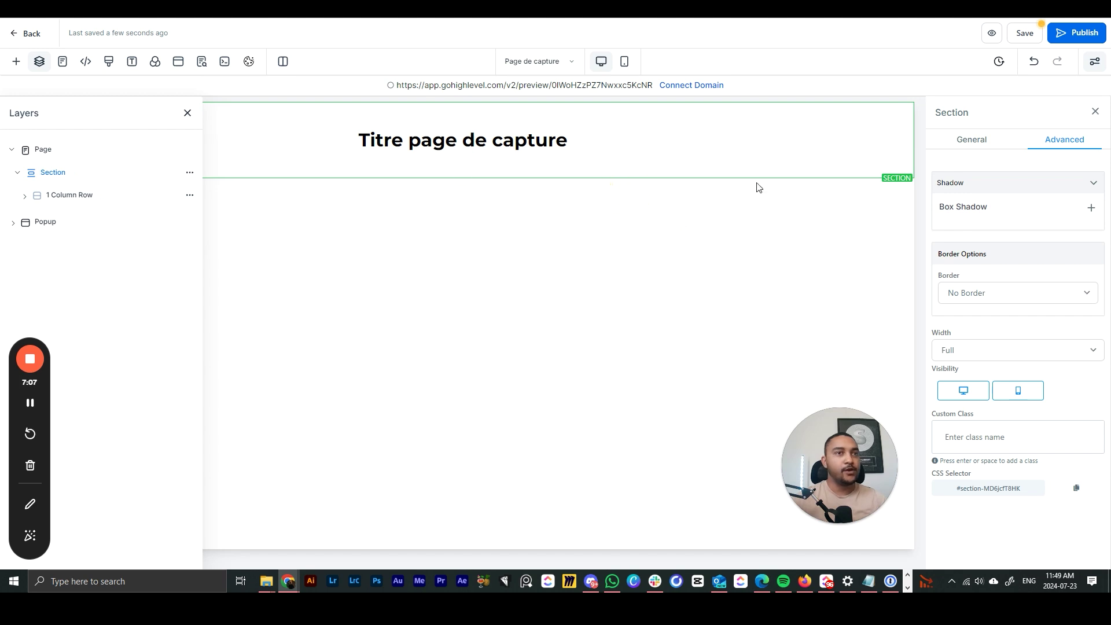
Try the Light Fade and Half Fade opacity on the "Titre page de capture" headline and return it to None.
{"action": "left_click", "coordinate": [462, 152]}
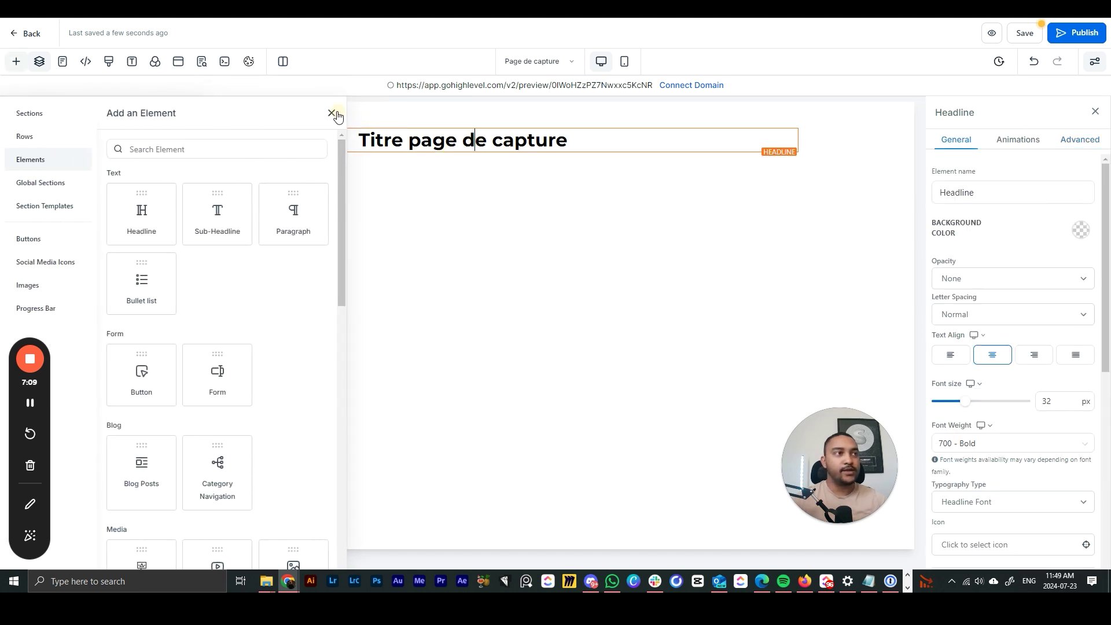
{"action": "left_click", "coordinate": [331, 113]}
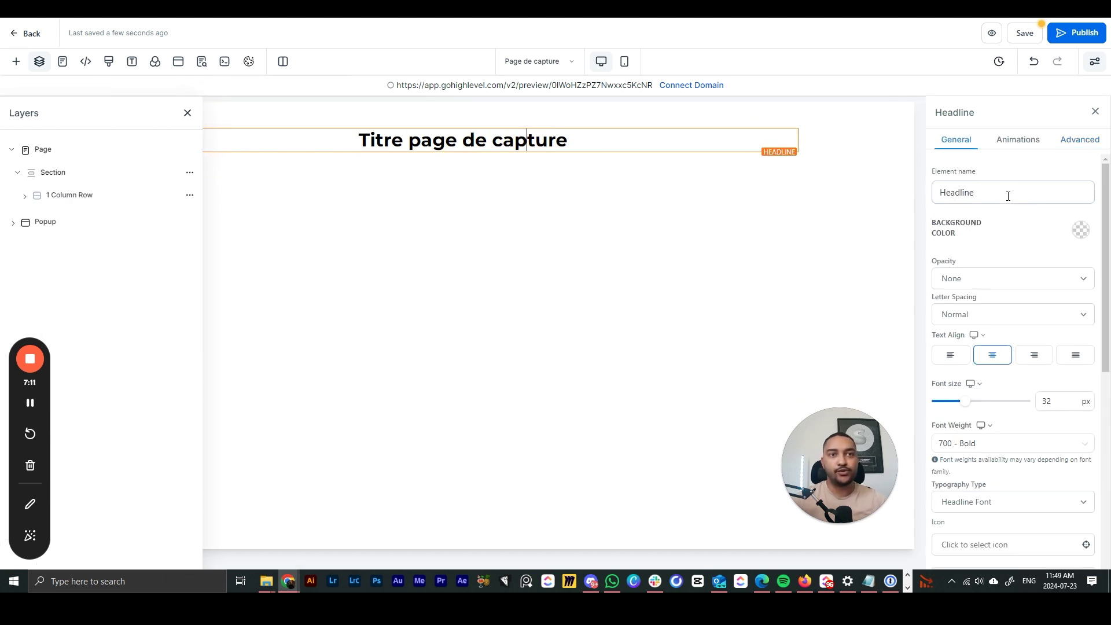
{"action": "triple_click", "coordinate": [650, 147]}
{"action": "left_click", "coordinate": [595, 157]}
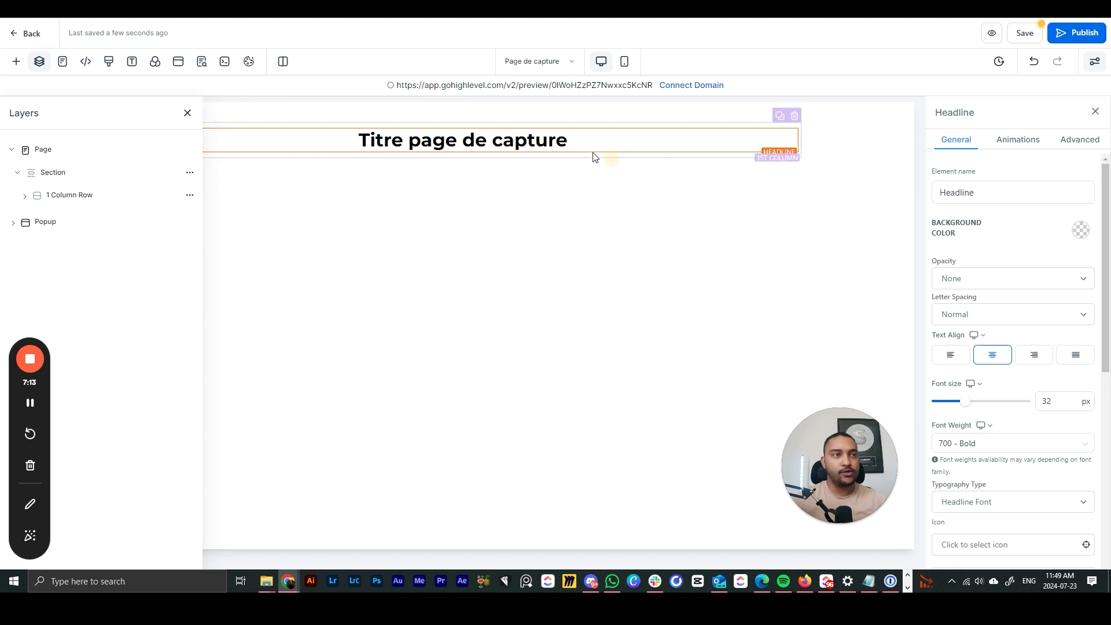
{"action": "left_click", "coordinate": [974, 280]}
{"action": "left_click", "coordinate": [970, 316]}
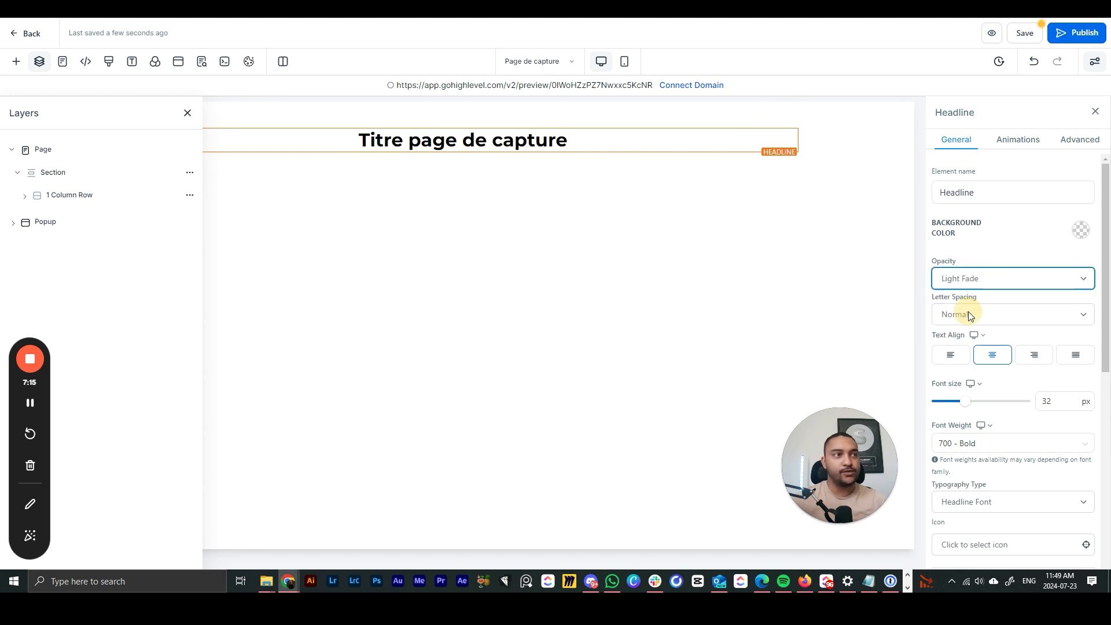
{"action": "left_click", "coordinate": [963, 280]}
{"action": "left_click", "coordinate": [960, 319]}
{"action": "left_click", "coordinate": [963, 280]}
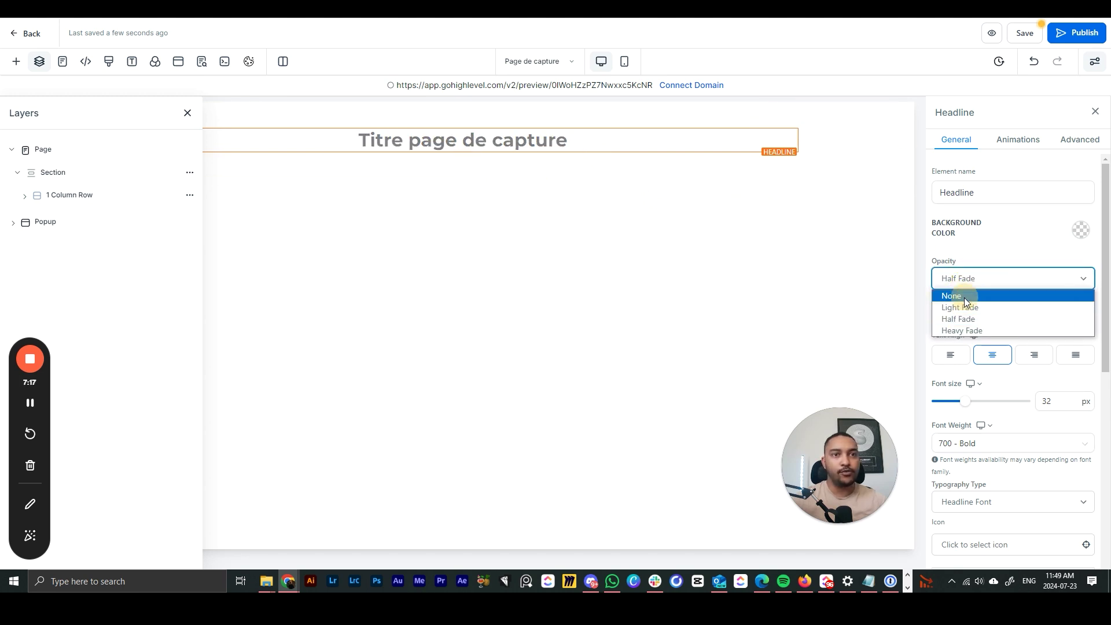
{"action": "left_click", "coordinate": [964, 296]}
Try a 3px letter spacing on the headline and return it to Normal.
{"action": "left_click", "coordinate": [975, 314]}
{"action": "left_click", "coordinate": [971, 358]}
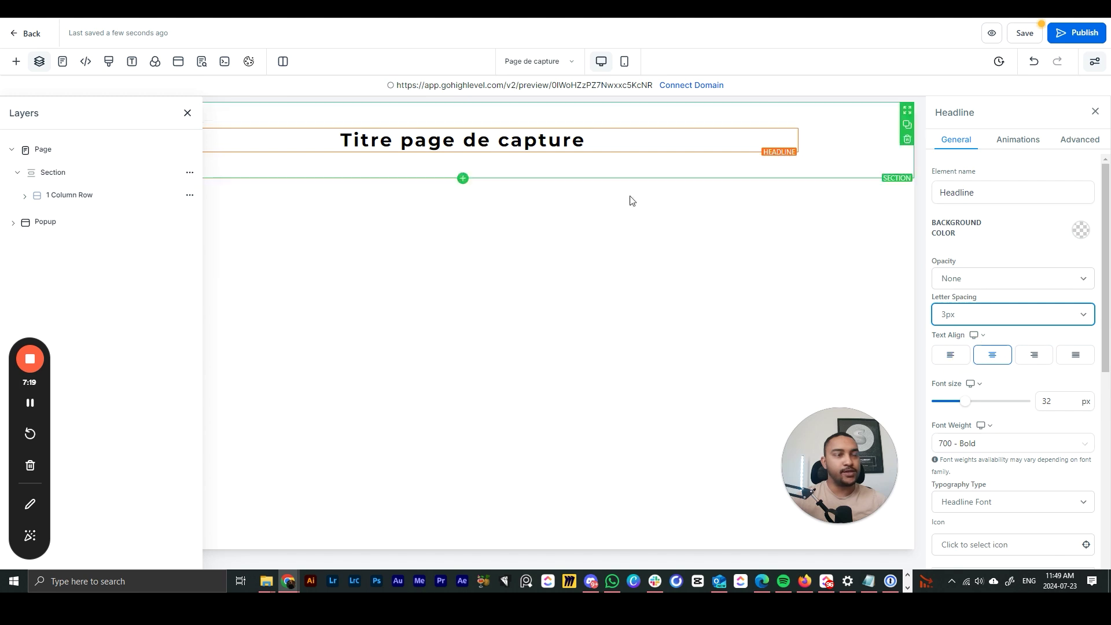
{"action": "left_click", "coordinate": [949, 314]}
{"action": "left_click", "coordinate": [949, 345]}
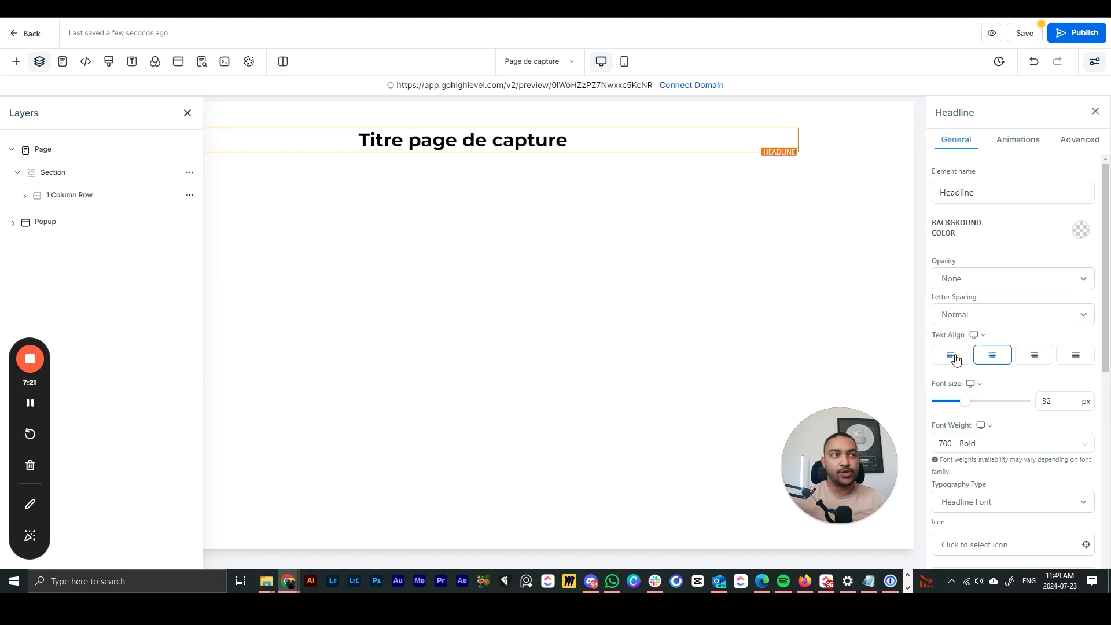
Set the headline's font size to 29 px, check it in the mobile view and return to the desktop view.
{"action": "mouse_move", "coordinate": [984, 401]}
{"action": "left_mouse_down"}
{"action": "mouse_move", "coordinate": [991, 408]}
{"action": "mouse_move", "coordinate": [961, 401]}
{"action": "left_mouse_up"}
{"action": "left_click", "coordinate": [984, 385]}
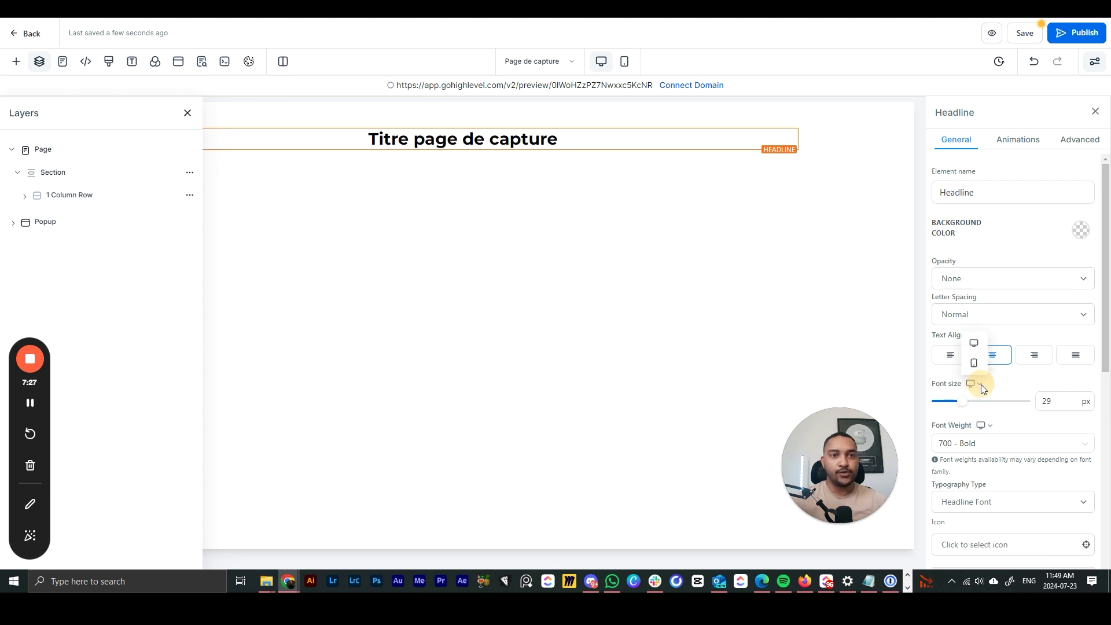
{"action": "left_click", "coordinate": [978, 370]}
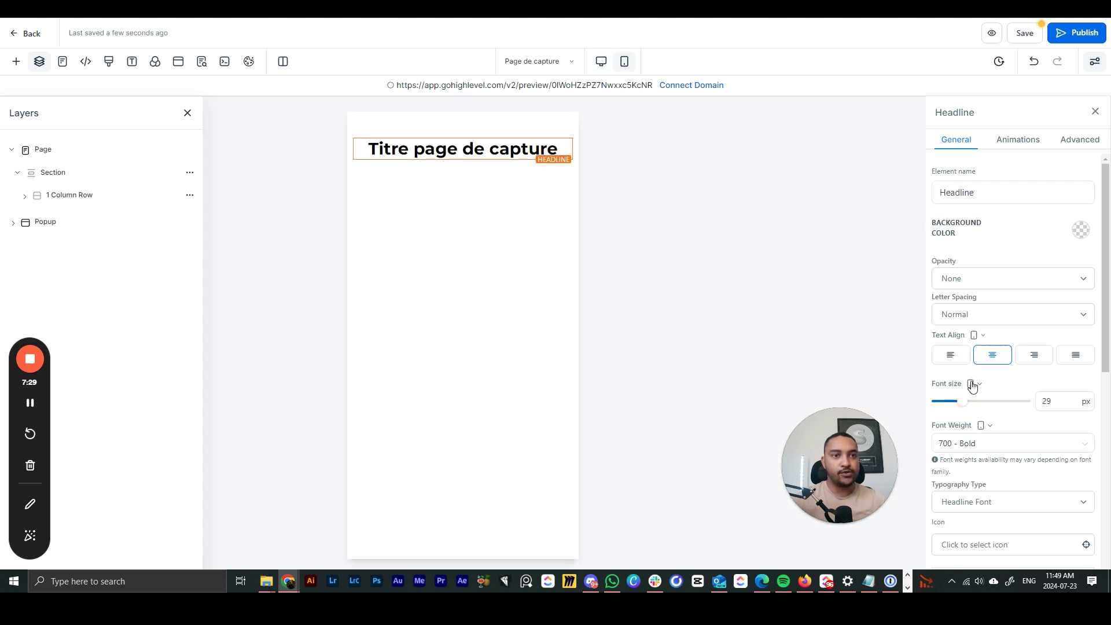
{"action": "left_click", "coordinate": [973, 385]}
{"action": "left_click", "coordinate": [974, 348]}
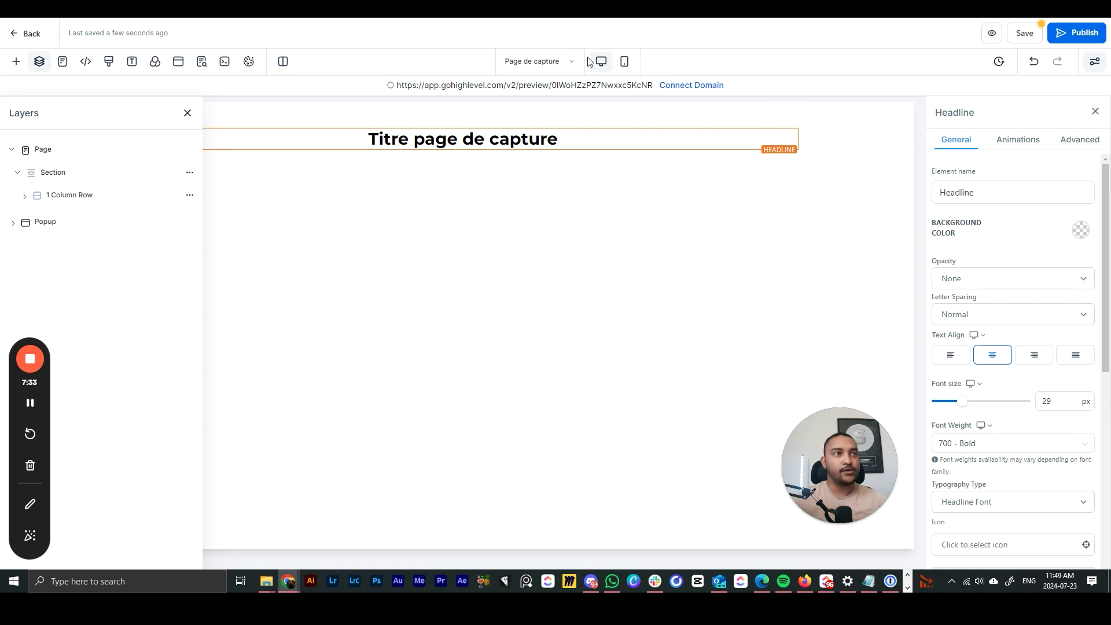
{"action": "left_click", "coordinate": [625, 62]}
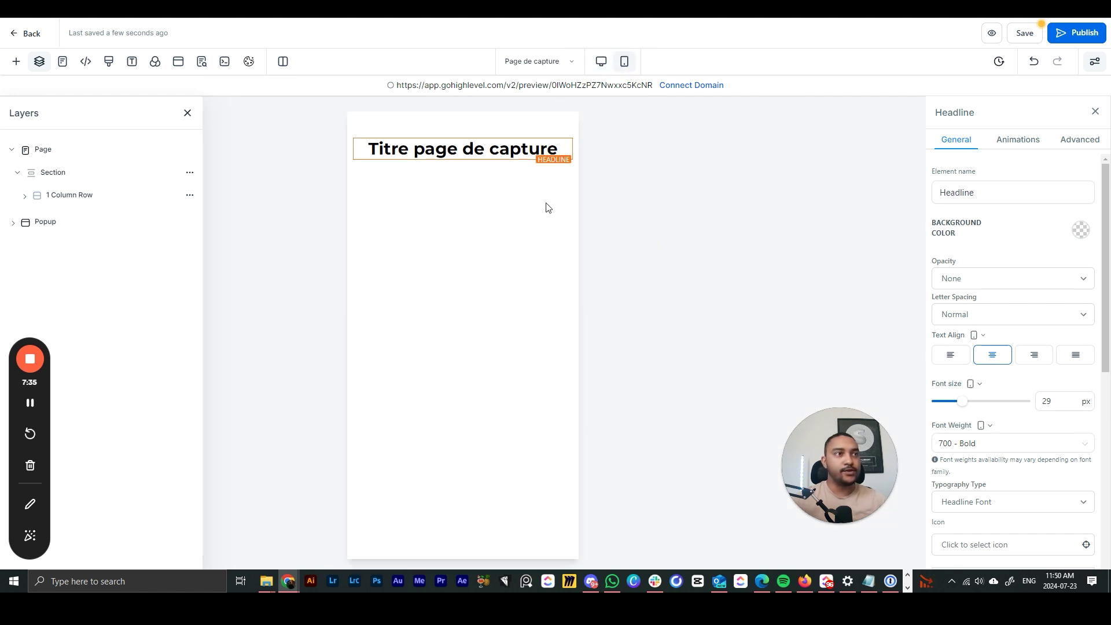
{"action": "left_click", "coordinate": [601, 61]}
Try the 400 - Normal font weight on the headline and return it to 700 - Bold.
{"action": "scroll", "coordinate": [960, 285], "scroll_direction": "down", "scroll_amount": 3}
{"action": "left_click", "coordinate": [983, 270]}
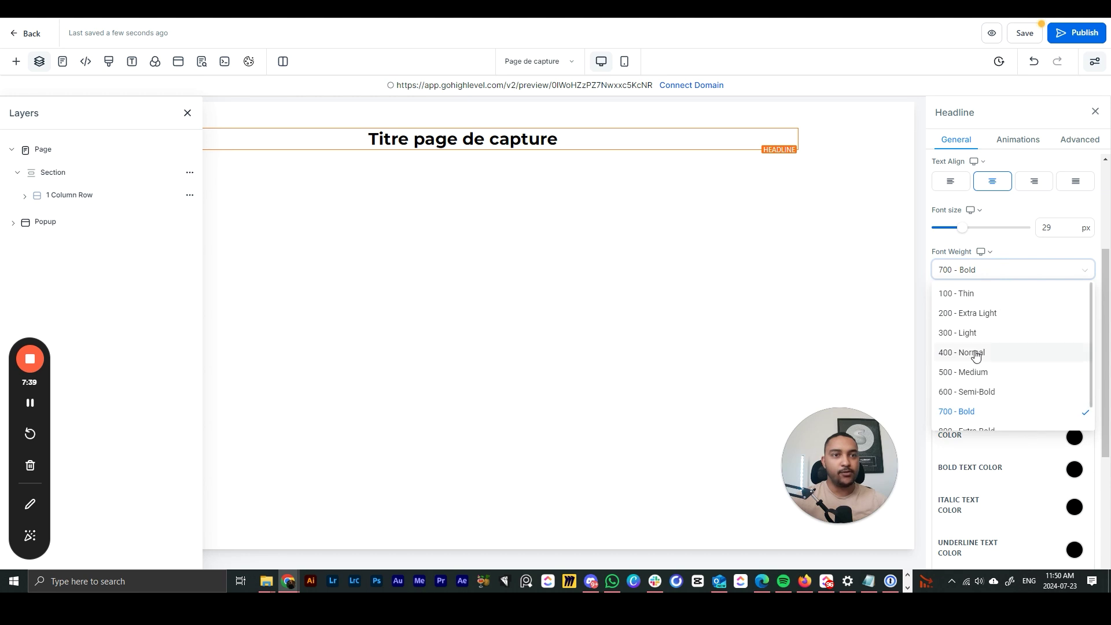
{"action": "left_click", "coordinate": [974, 353]}
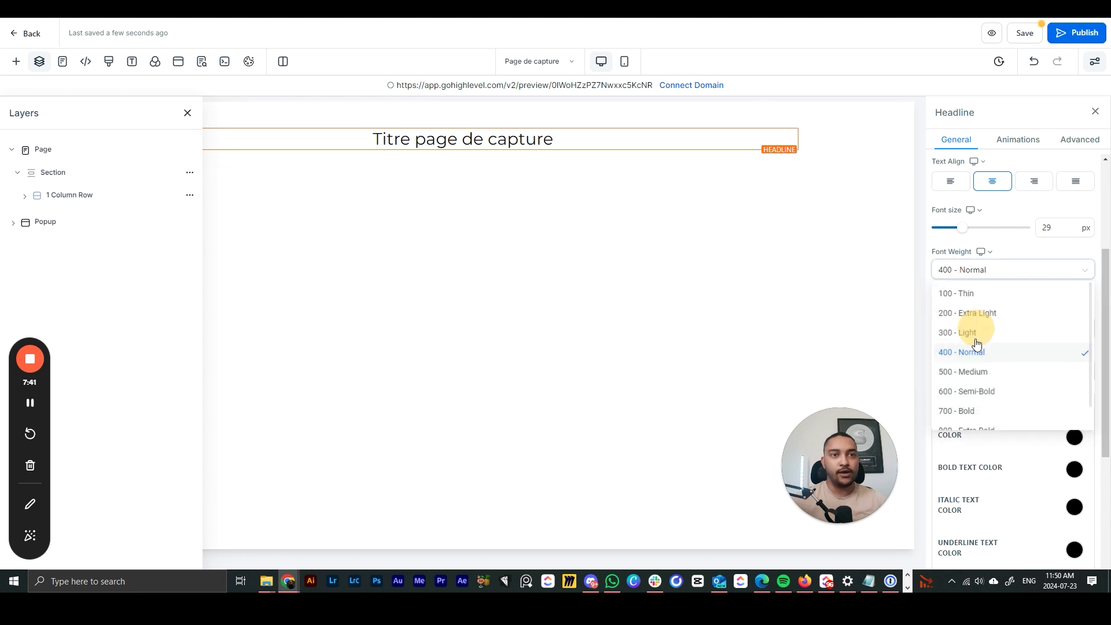
{"action": "left_click", "coordinate": [950, 270]}
{"action": "left_click", "coordinate": [970, 411]}
Set the headline's bold text color to blue.
{"action": "scroll", "coordinate": [985, 349], "scroll_direction": "down", "scroll_amount": 3}
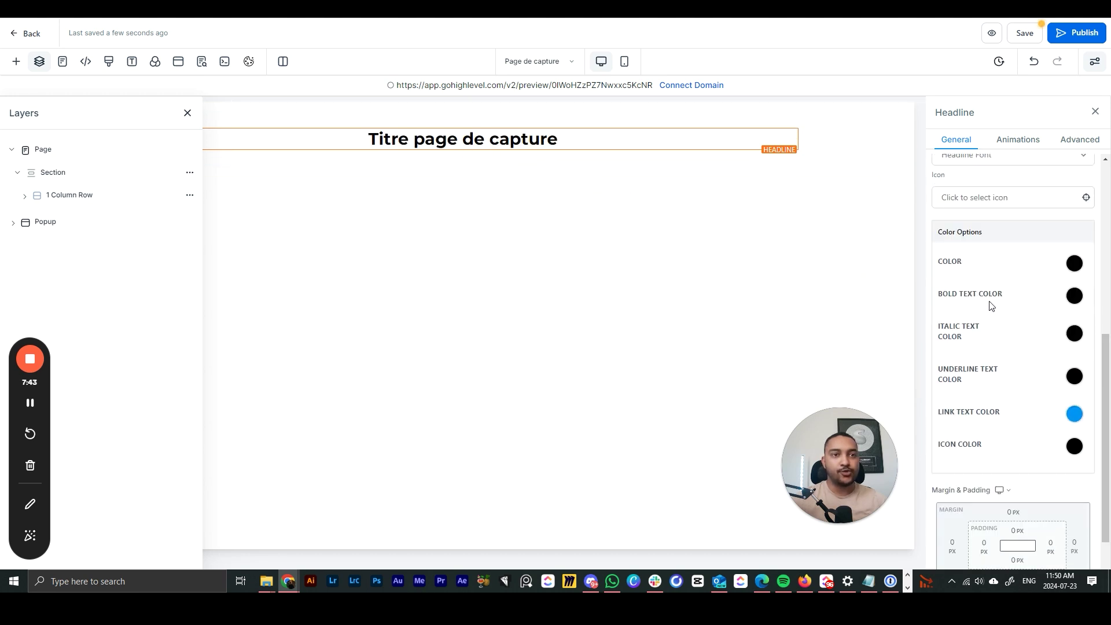
{"action": "left_click", "coordinate": [1074, 297]}
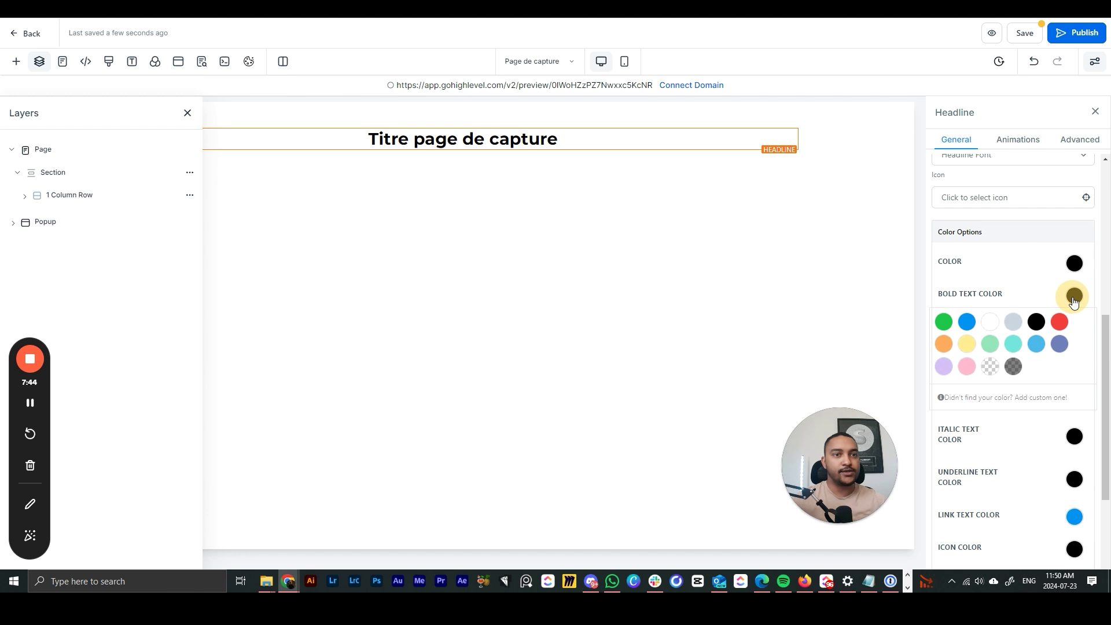
{"action": "left_click", "coordinate": [967, 321]}
{"action": "left_click", "coordinate": [1072, 295]}
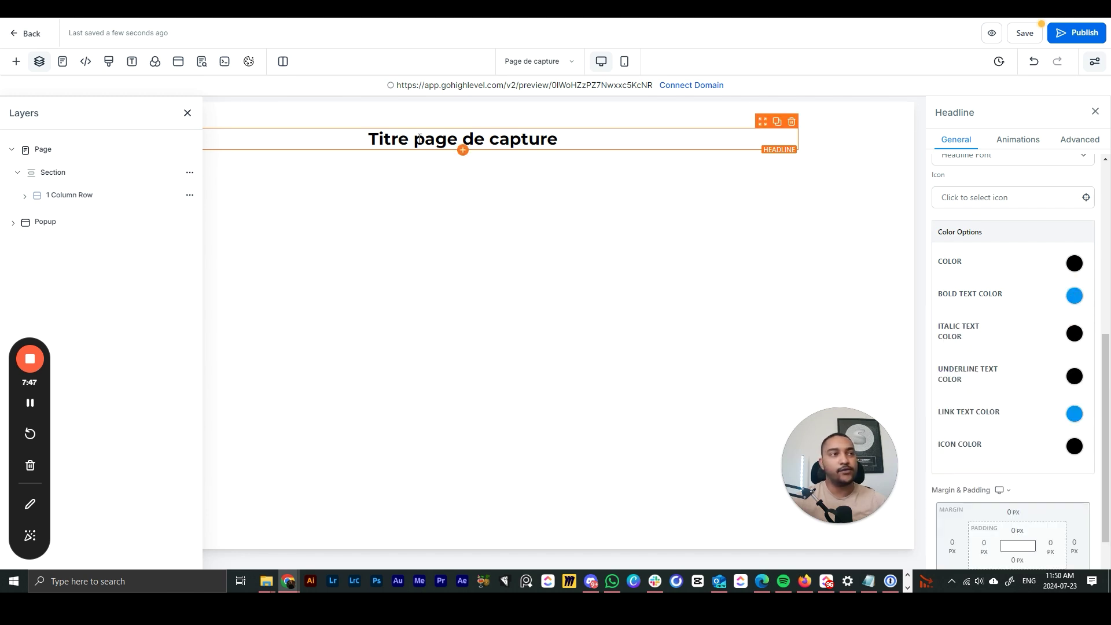
Change the font of the word "capture" in the headline to Roboto and make the word bold.
{"action": "left_click_drag", "start_coordinate": [490, 140], "coordinate": [566, 142]}
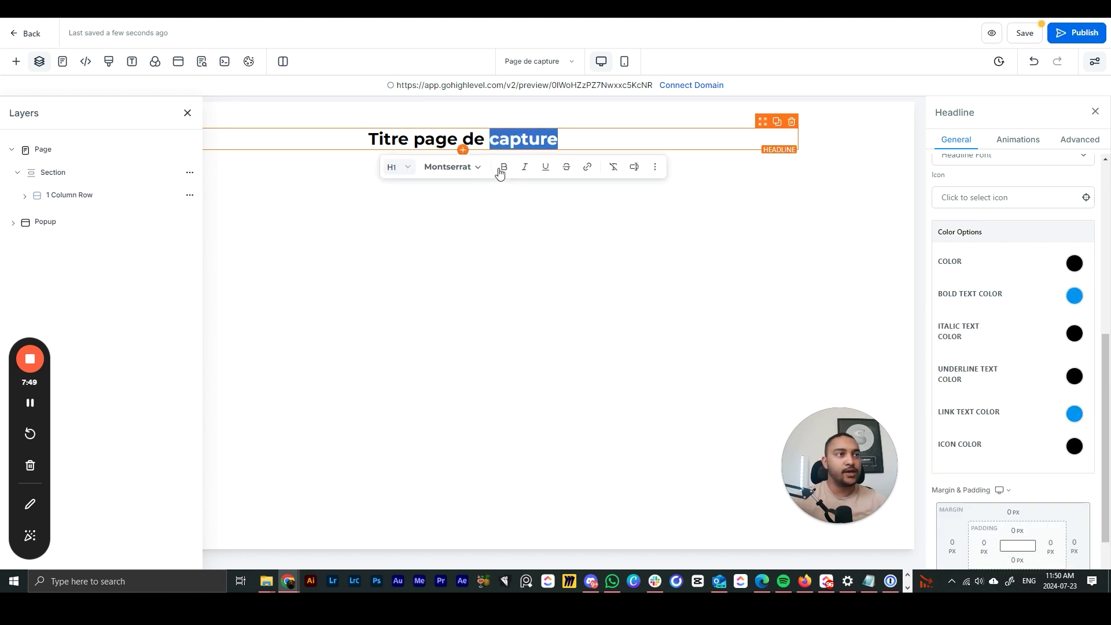
{"action": "left_click", "coordinate": [523, 223]}
{"action": "left_click_drag", "start_coordinate": [397, 143], "coordinate": [559, 142]}
{"action": "left_click", "coordinate": [529, 198]}
{"action": "left_click", "coordinate": [446, 166]}
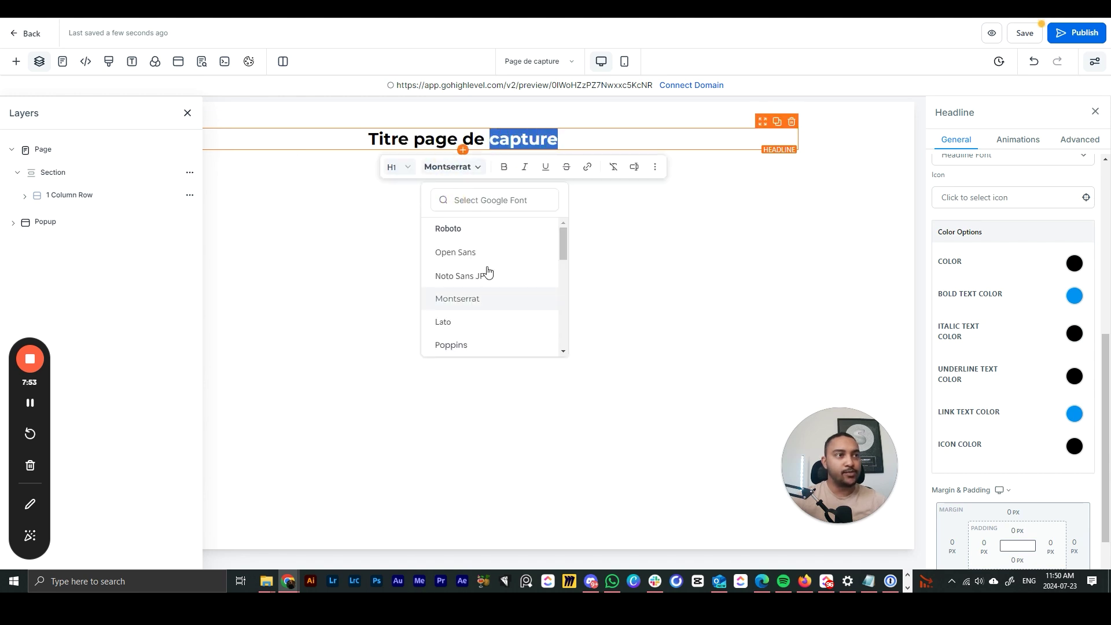
{"action": "left_click", "coordinate": [481, 224]}
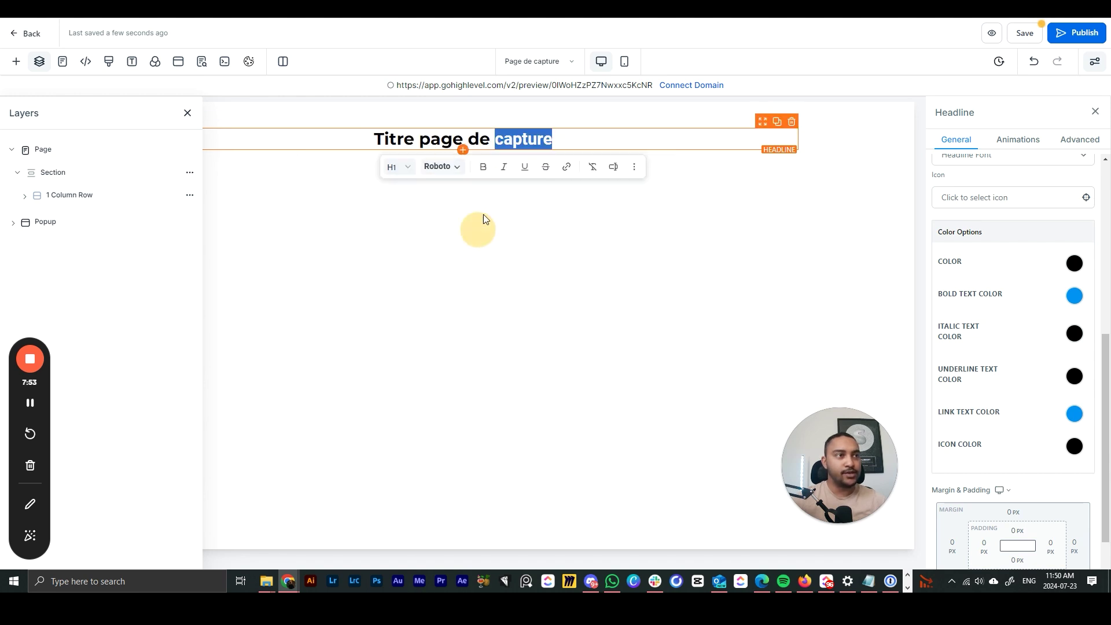
{"action": "left_click", "coordinate": [482, 168]}
{"action": "left_click", "coordinate": [523, 261]}
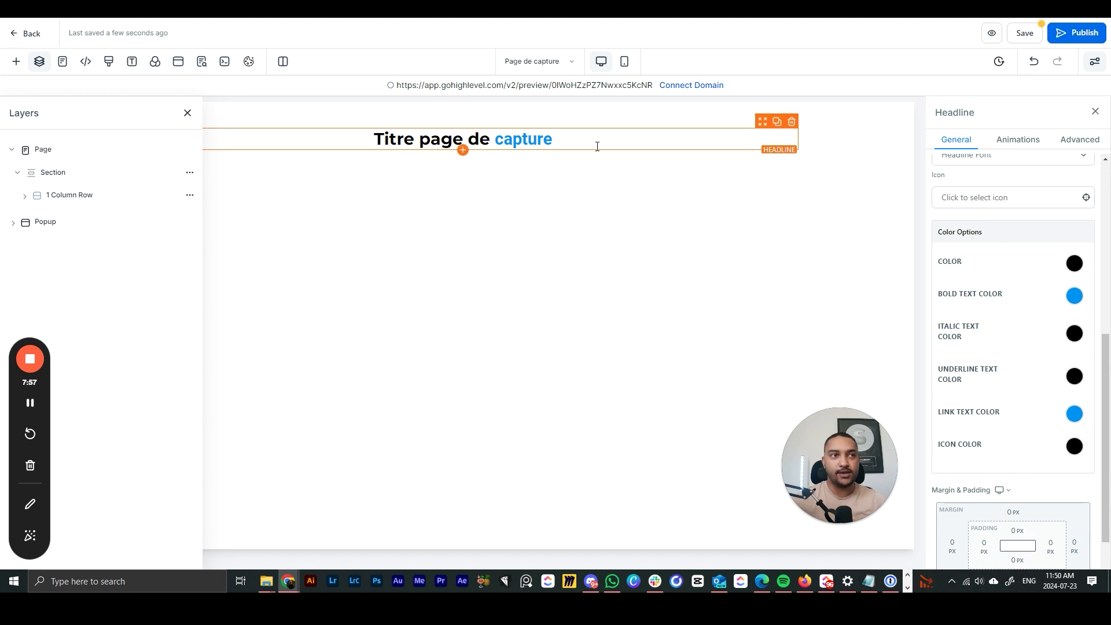
{"action": "scroll", "coordinate": [1019, 310], "scroll_direction": "down", "scroll_amount": 1}
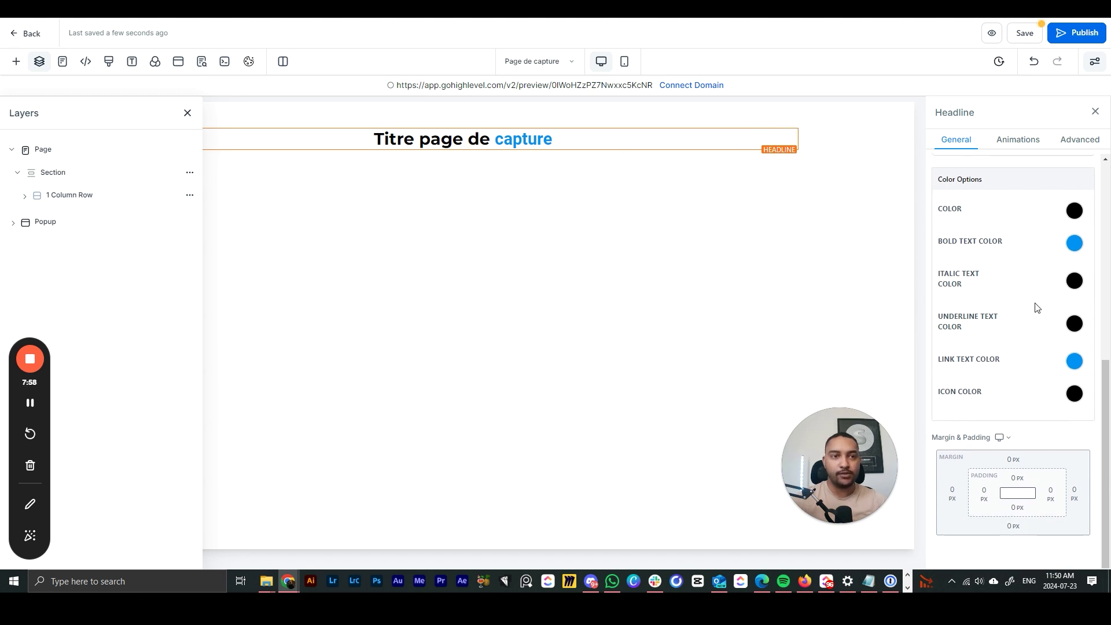
Try an automatic left margin on the headline and return the margin to 0 px.
{"action": "left_click", "coordinate": [957, 491]}
{"action": "mouse_move", "coordinate": [916, 392]}
{"action": "left_mouse_down"}
{"action": "mouse_move", "coordinate": [891, 396]}
{"action": "mouse_move", "coordinate": [924, 397]}
{"action": "left_mouse_up"}
{"action": "left_click", "coordinate": [943, 423]}
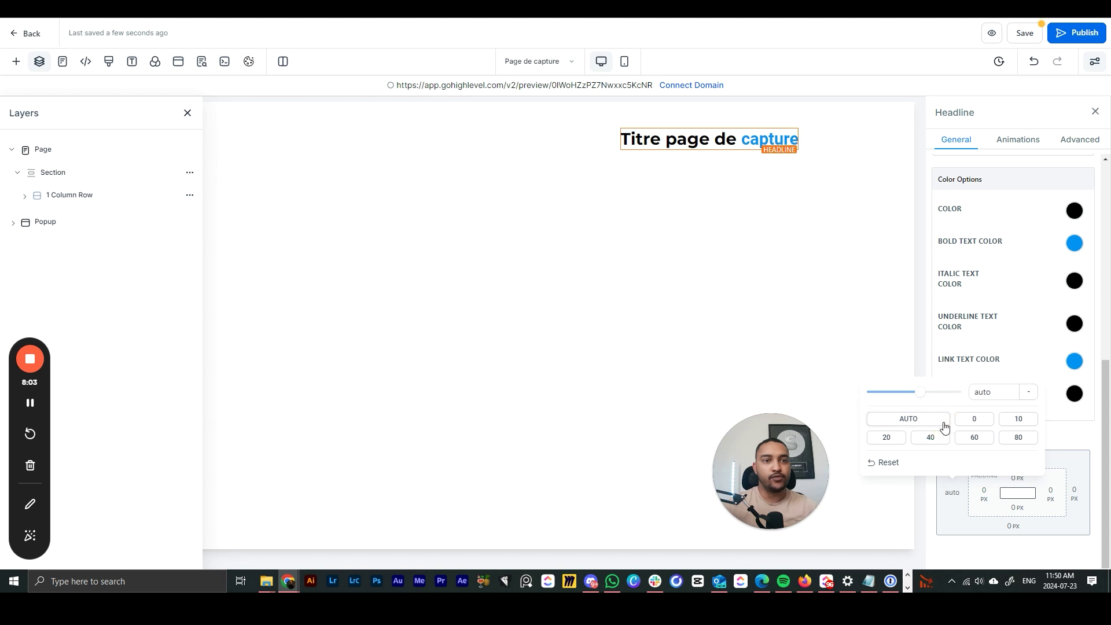
{"action": "left_click", "coordinate": [970, 420]}
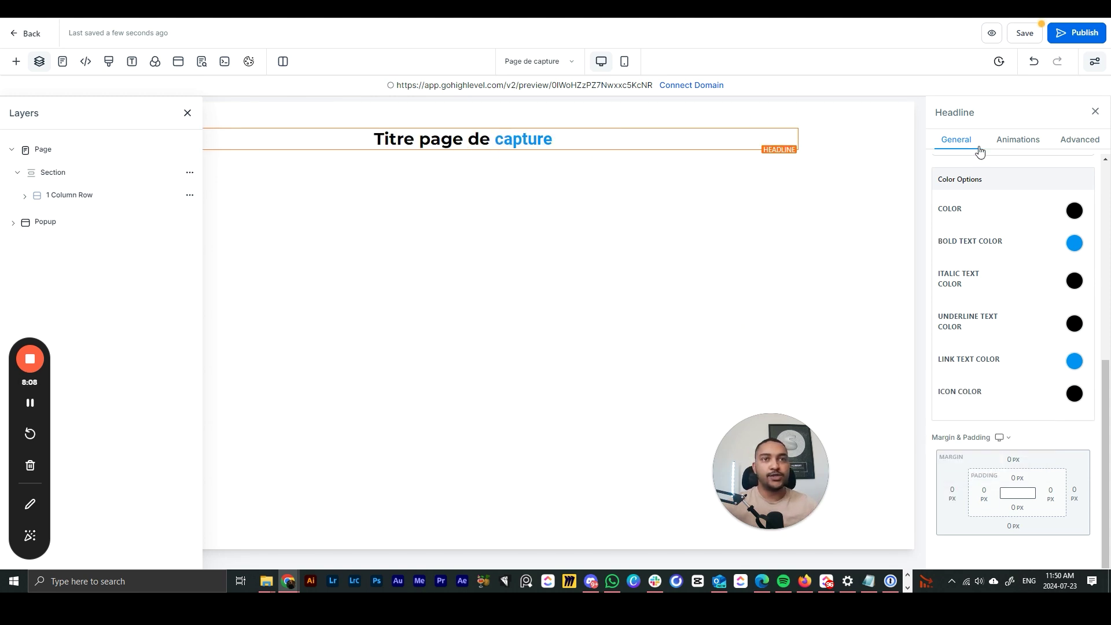
Try the Zoom In, Rotate In, Light speed and Infinite loop animations on the headline.
{"action": "left_click", "coordinate": [1018, 140]}
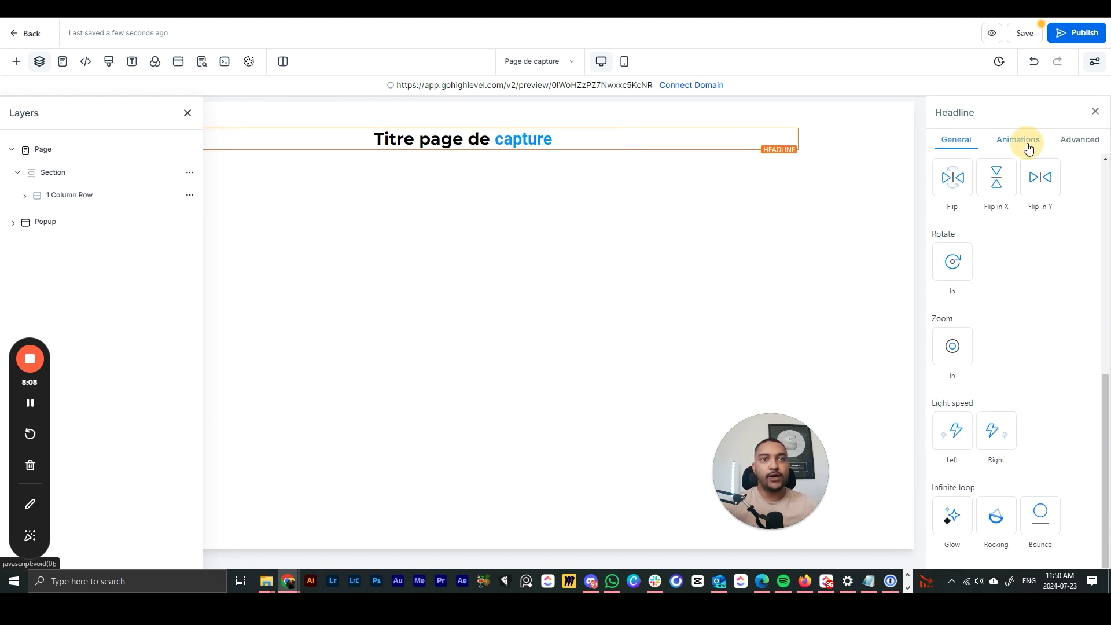
{"action": "left_click", "coordinate": [953, 346]}
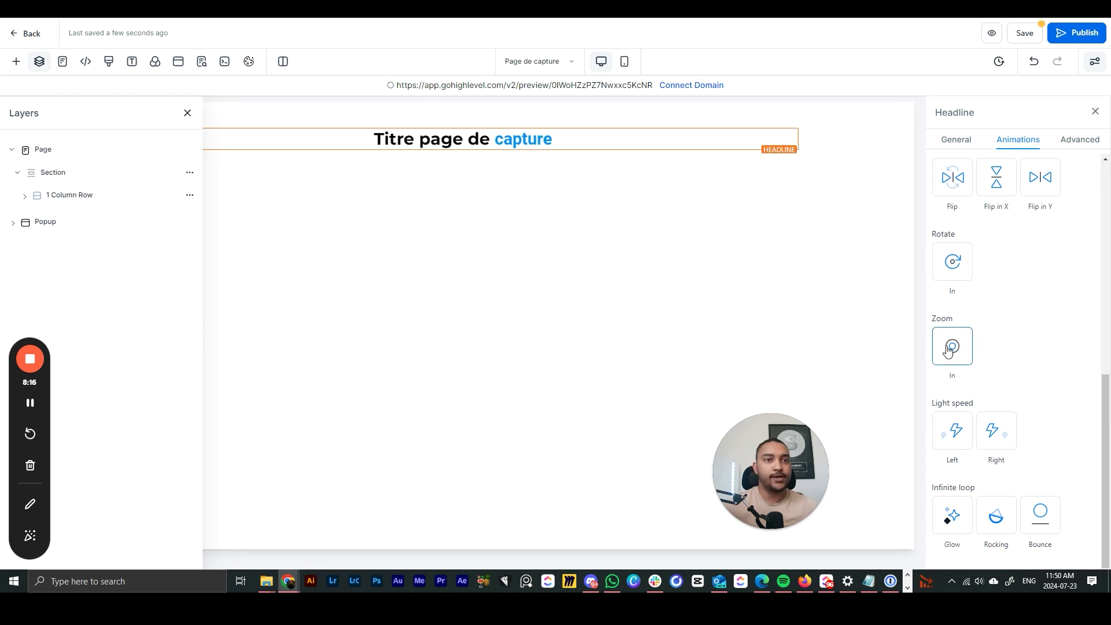
{"action": "left_click", "coordinate": [953, 272]}
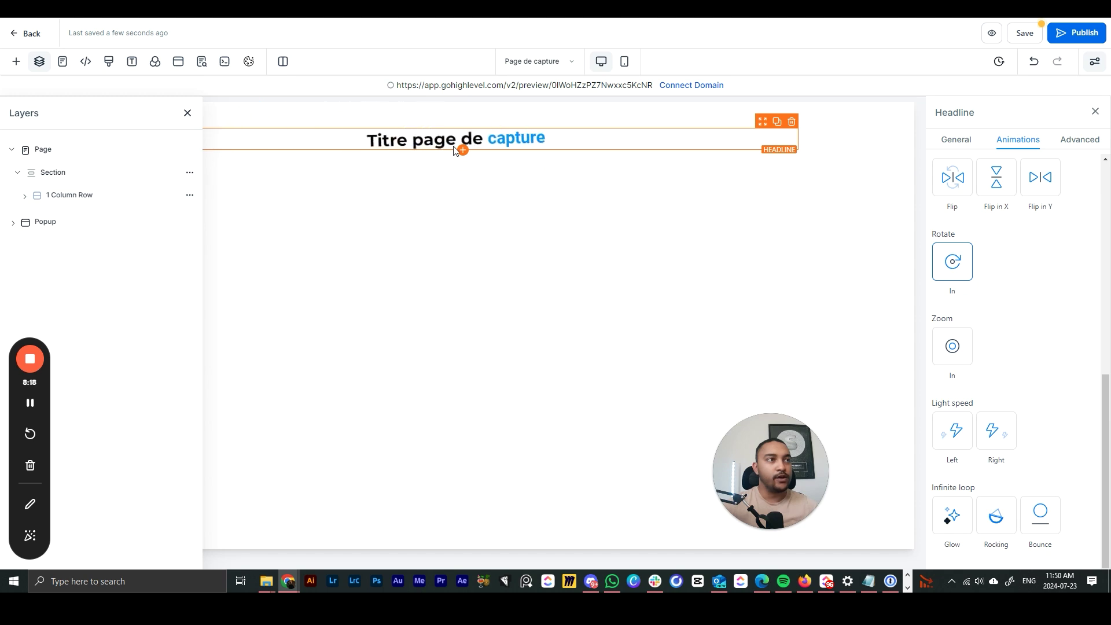
{"action": "left_click", "coordinate": [953, 431]}
{"action": "left_click", "coordinate": [990, 431]}
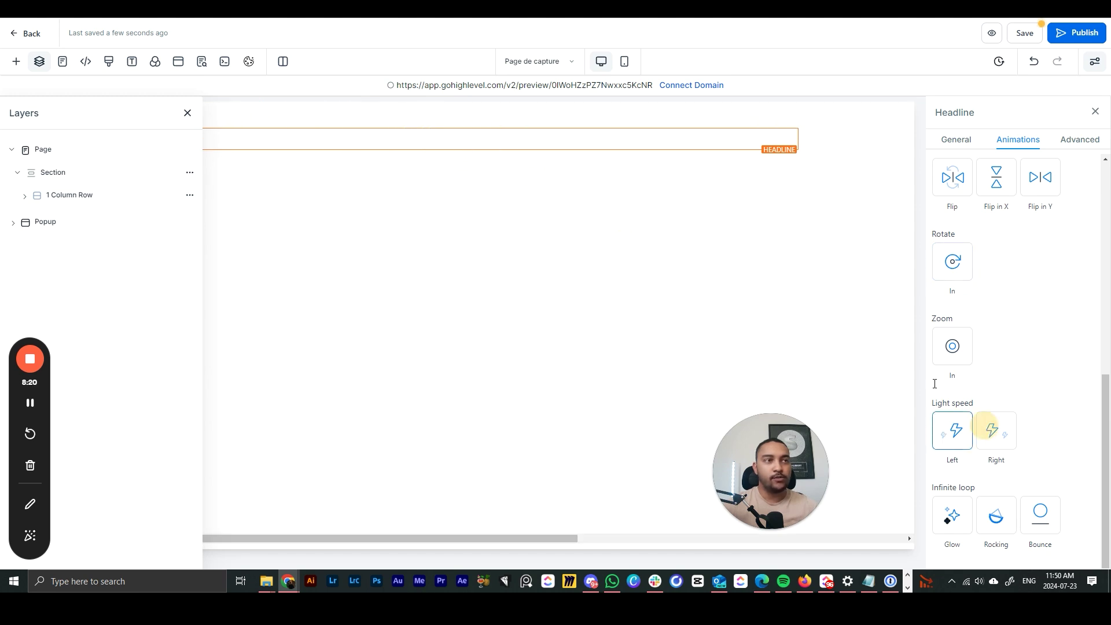
{"action": "left_click", "coordinate": [964, 526]}
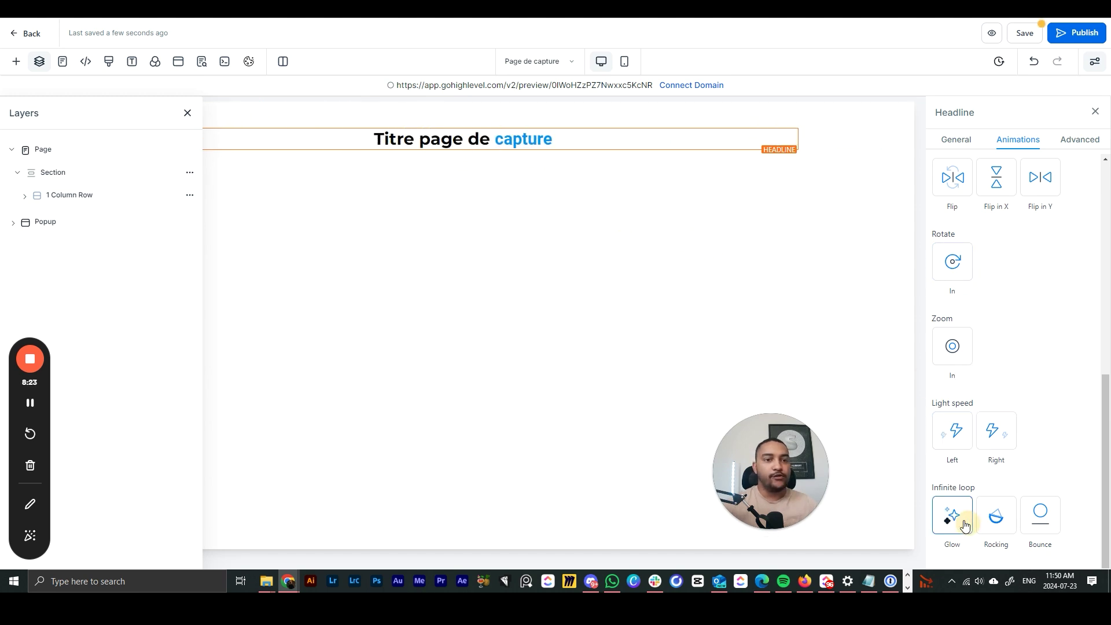
{"action": "left_click", "coordinate": [994, 525]}
{"action": "left_click", "coordinate": [1036, 518]}
Try the Flip in X, Flip in Y, Bounce, Rotate In and Zoom In animations on the headline.
{"action": "scroll", "coordinate": [978, 405], "scroll_direction": "up", "scroll_amount": 2}
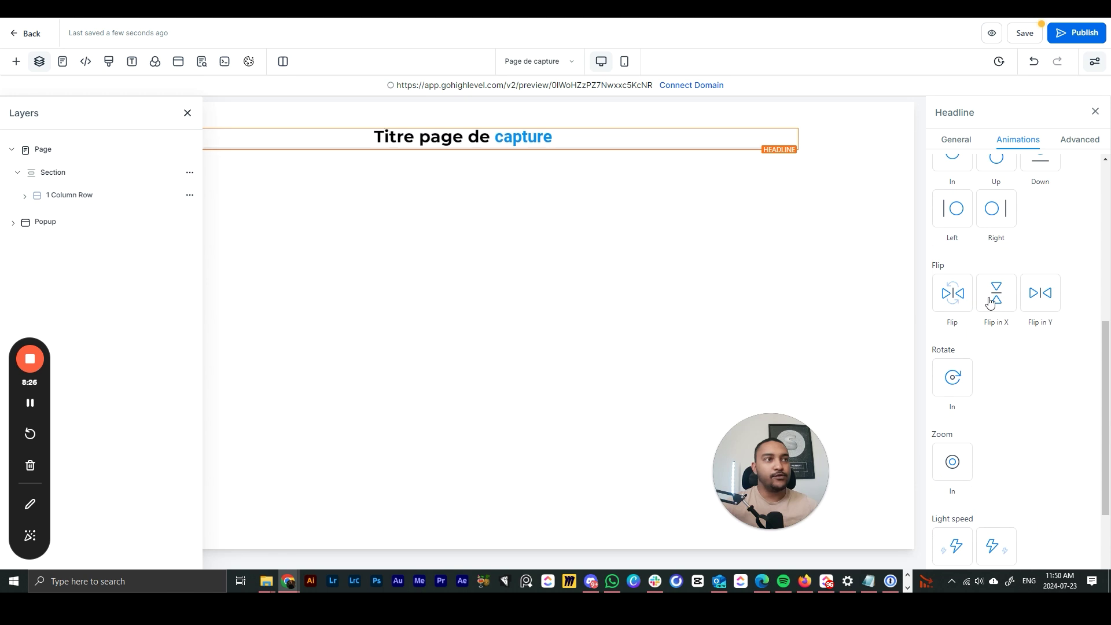
{"action": "left_click", "coordinate": [989, 302]}
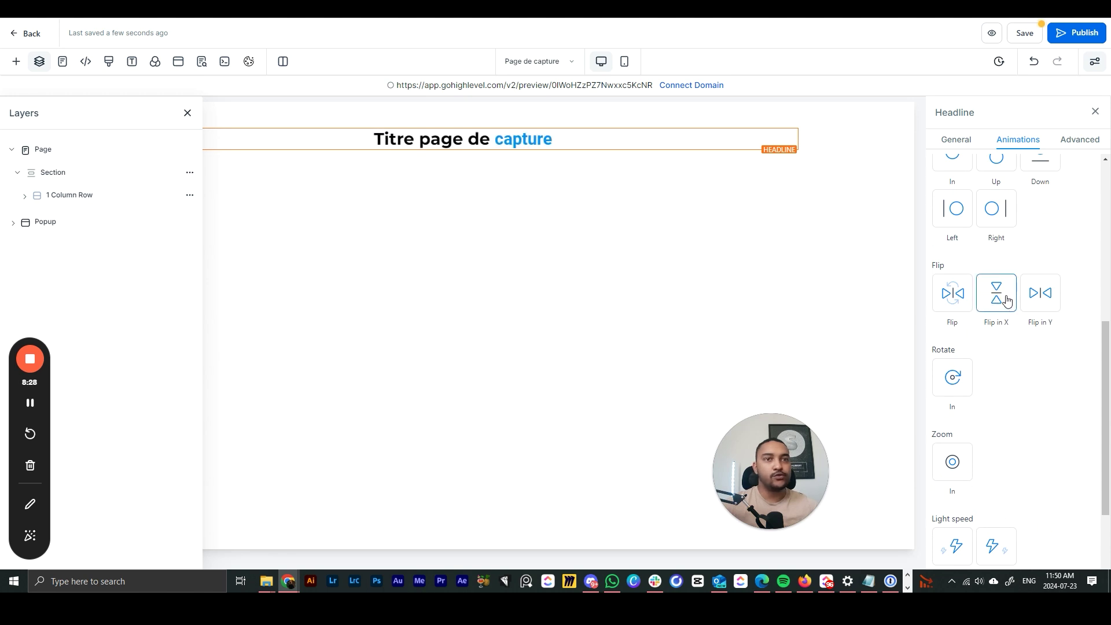
{"action": "scroll", "coordinate": [1007, 300], "scroll_direction": "up", "scroll_amount": 1}
{"action": "left_click", "coordinate": [1022, 356]}
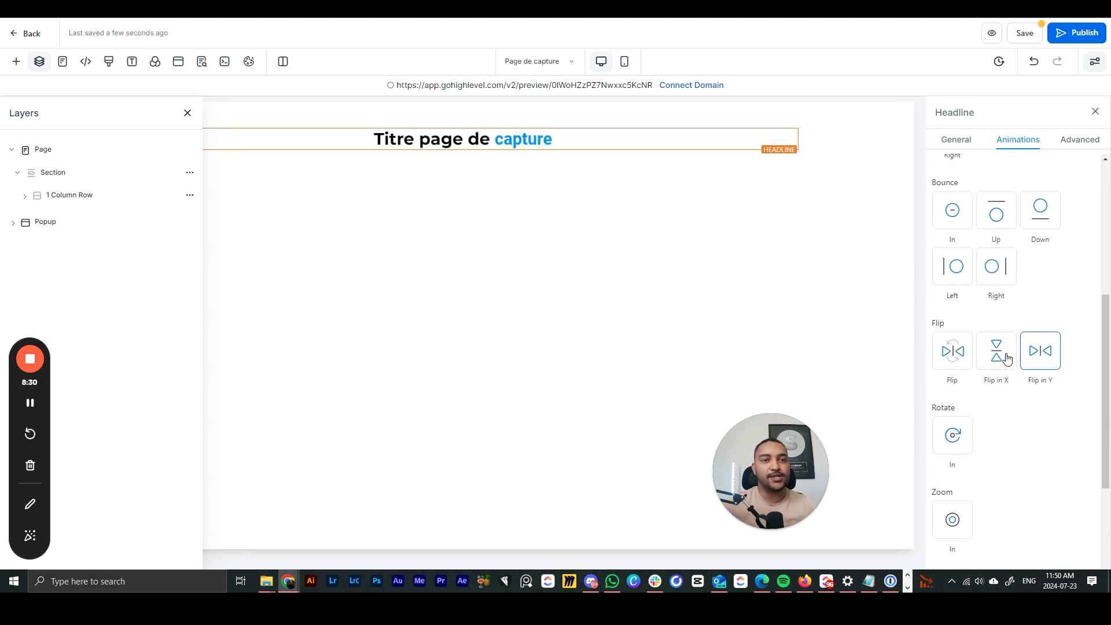
{"action": "left_click", "coordinate": [1007, 359]}
{"action": "left_click", "coordinate": [996, 217]}
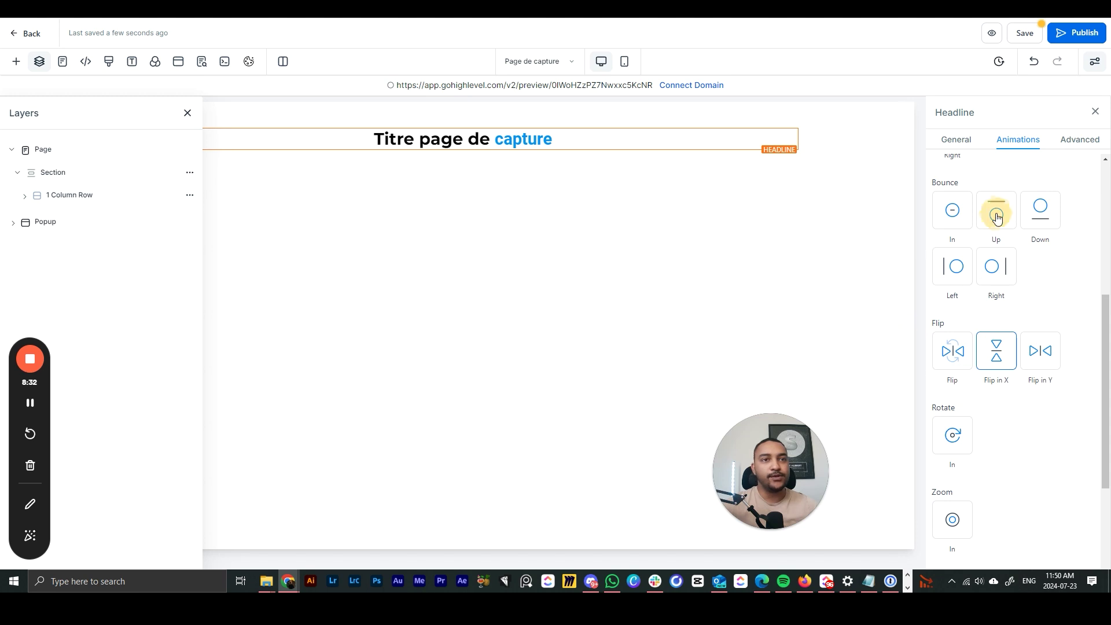
{"action": "left_click", "coordinate": [944, 223]}
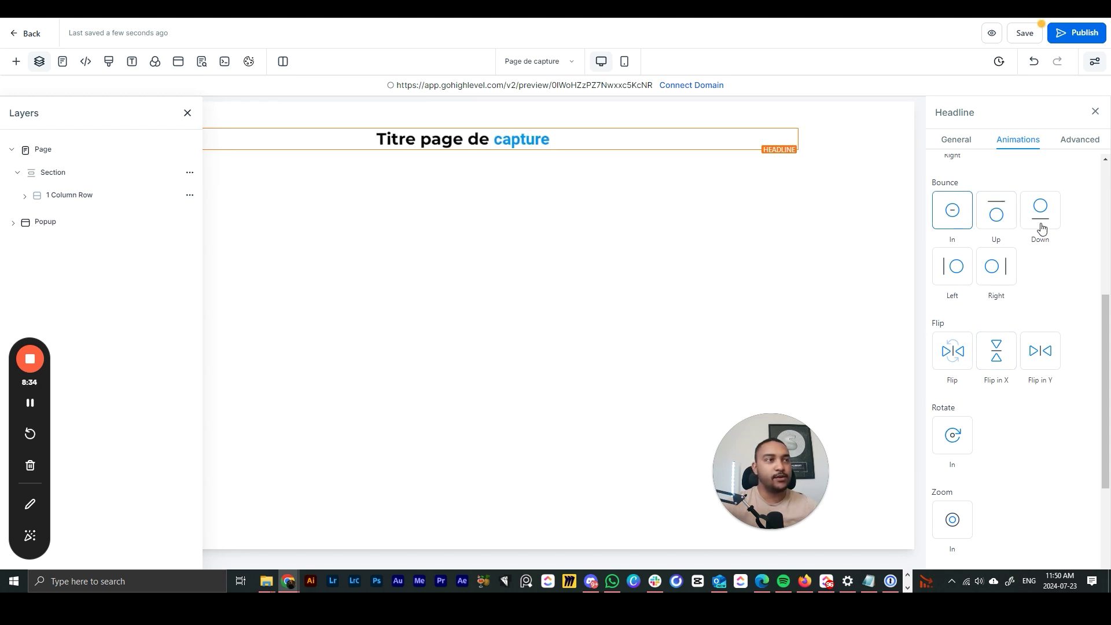
{"action": "left_click", "coordinate": [1042, 228]}
{"action": "left_click", "coordinate": [999, 268]}
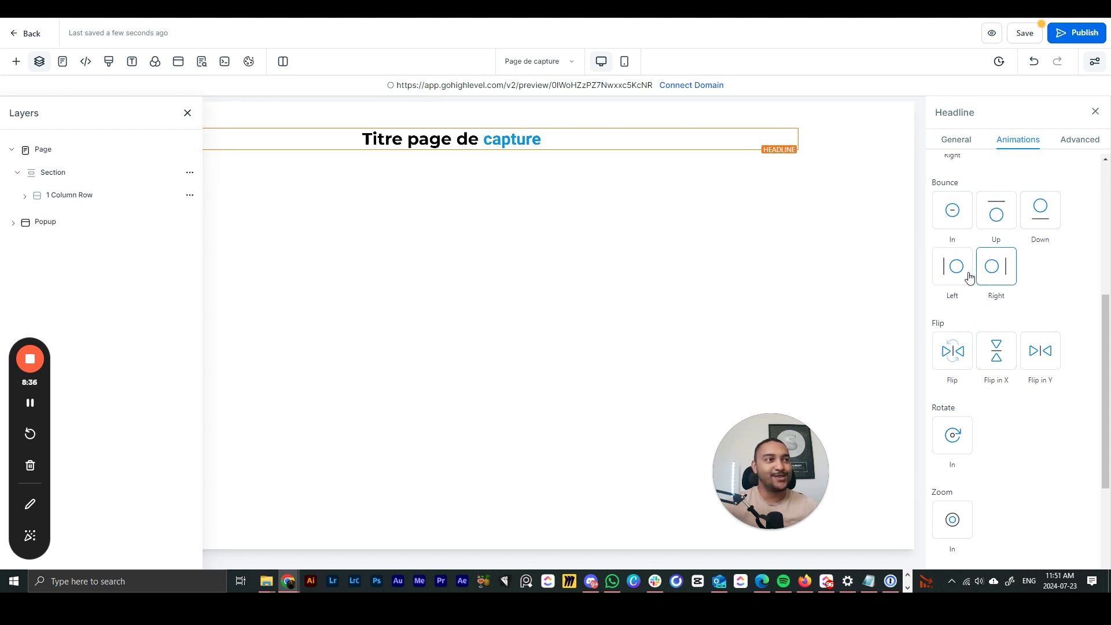
{"action": "left_click", "coordinate": [967, 276]}
{"action": "scroll", "coordinate": [983, 377], "scroll_direction": "down", "scroll_amount": 1}
{"action": "left_click", "coordinate": [955, 391]}
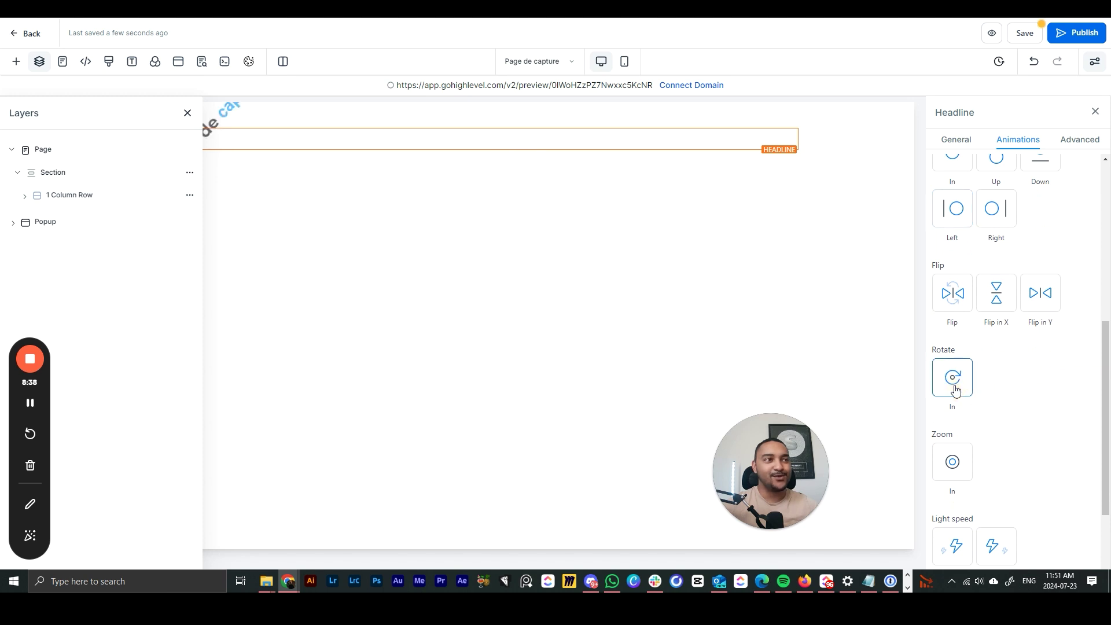
{"action": "left_click", "coordinate": [952, 462]}
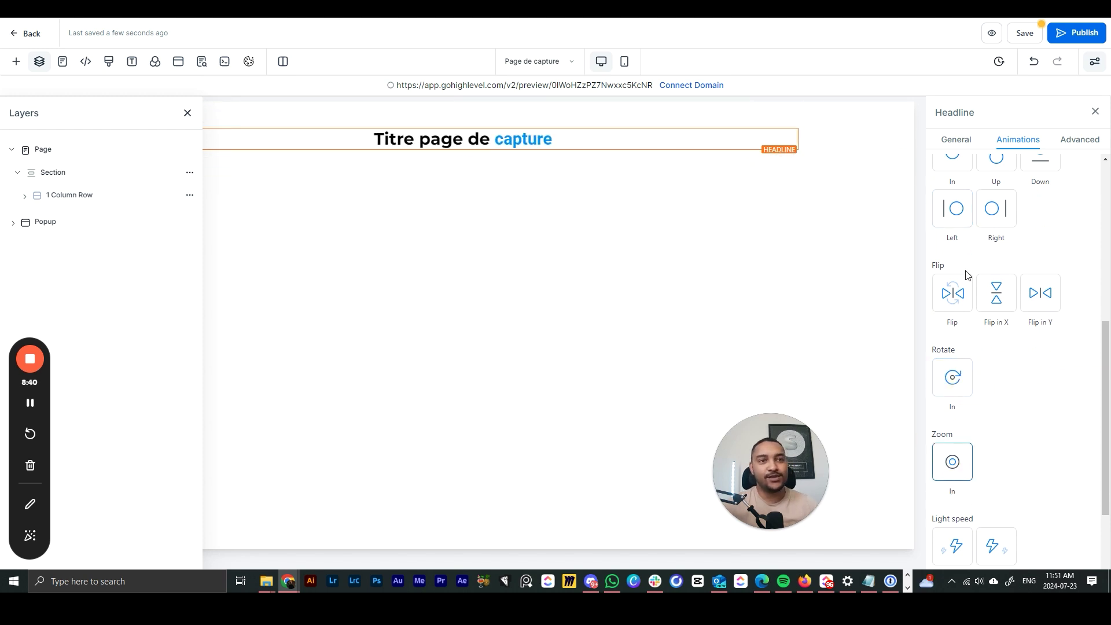
Clear the entrance animation from the headline.
{"action": "scroll", "coordinate": [966, 273], "scroll_direction": "up", "scroll_amount": 6}
{"action": "left_click", "coordinate": [1081, 167]}
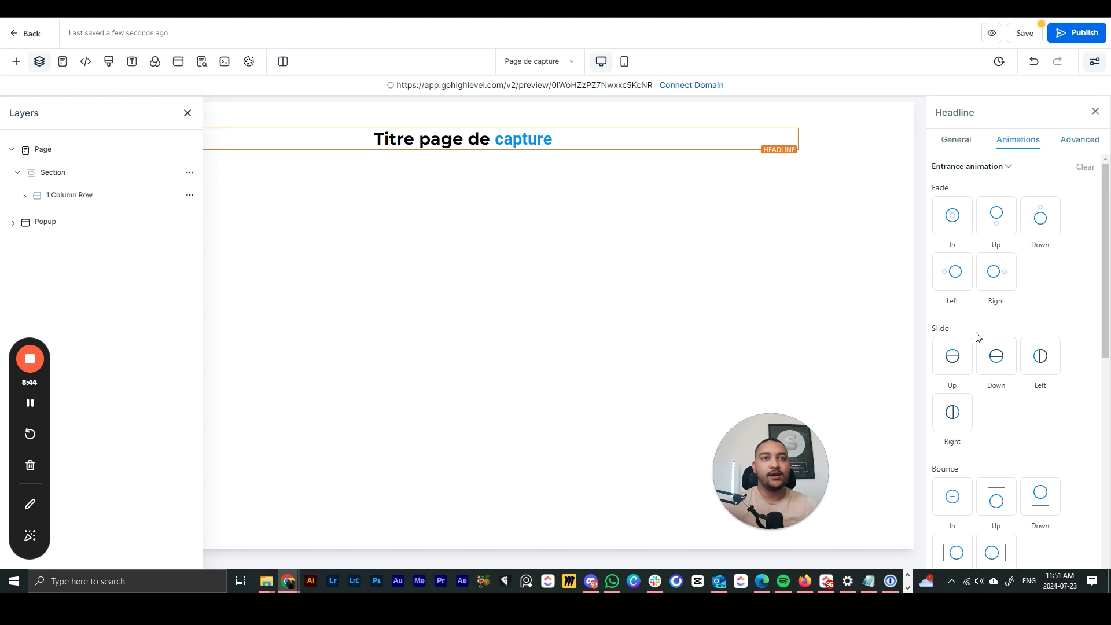
{"action": "left_click", "coordinate": [1010, 295]}
{"action": "left_click", "coordinate": [1081, 167]}
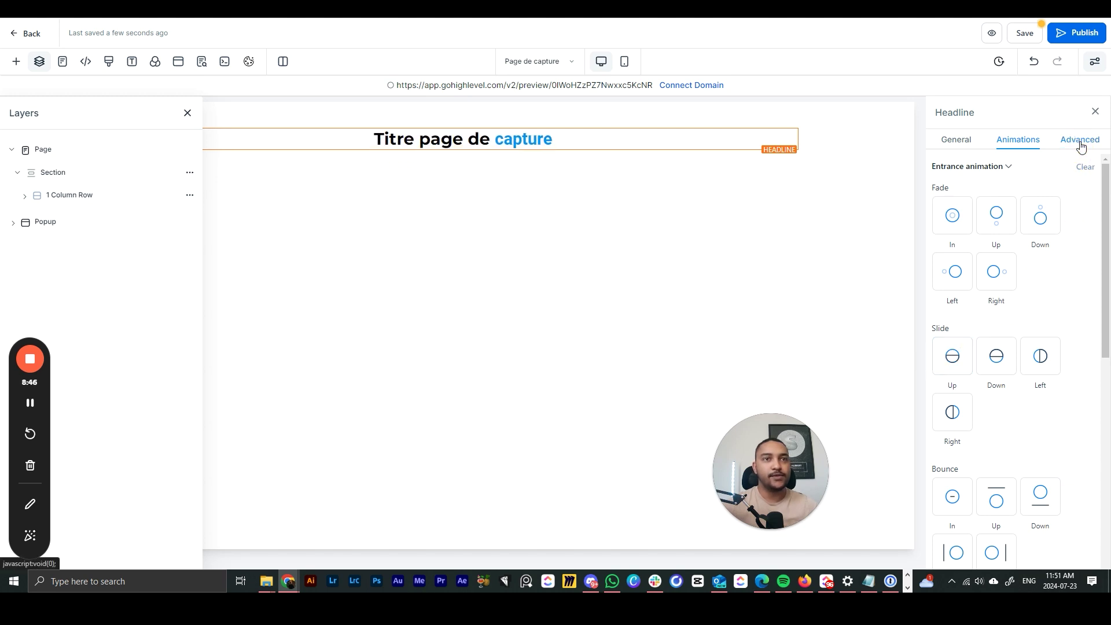
Review the headline's advanced shadow, border, line height, text transform and visibility settings, and close the open side panels.
{"action": "left_click", "coordinate": [1080, 141]}
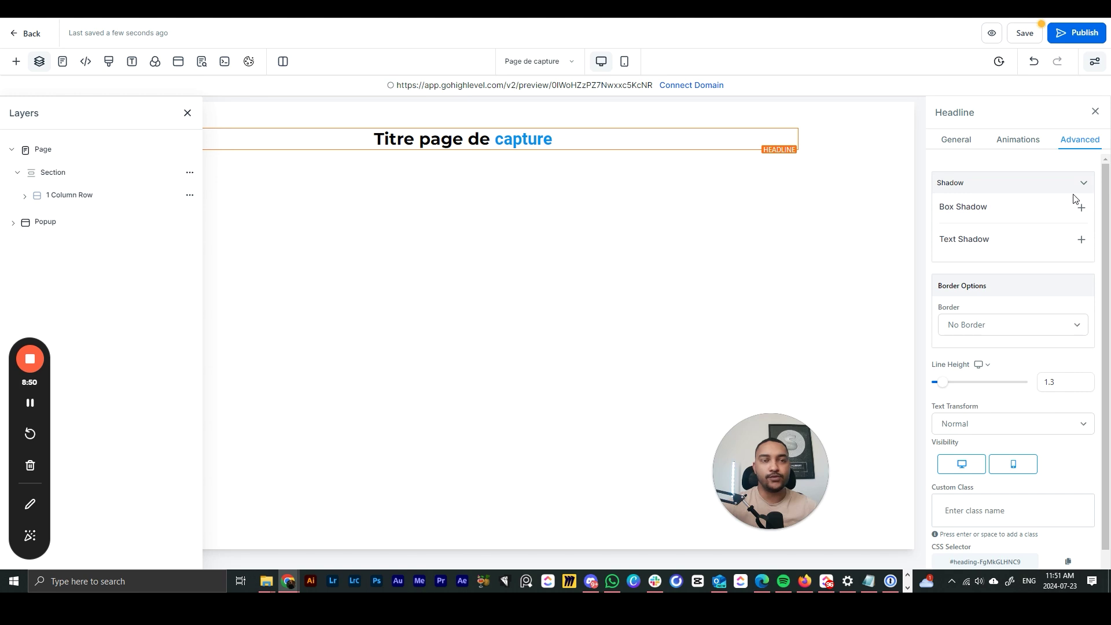
{"action": "scroll", "coordinate": [988, 278], "scroll_direction": "down", "scroll_amount": 1}
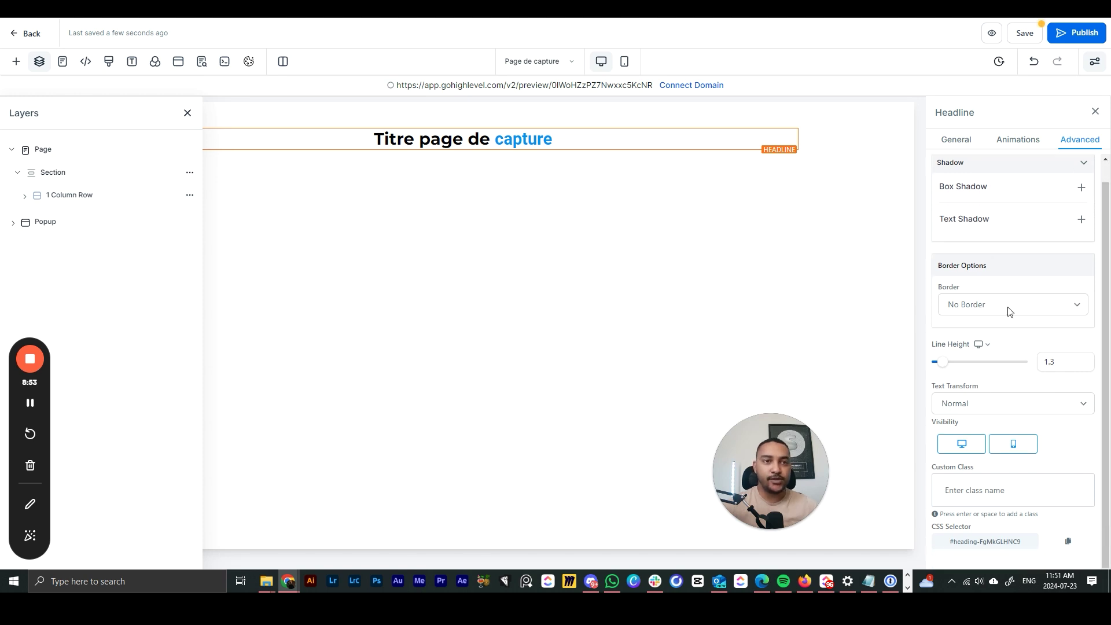
{"action": "mouse_move", "coordinate": [945, 368]}
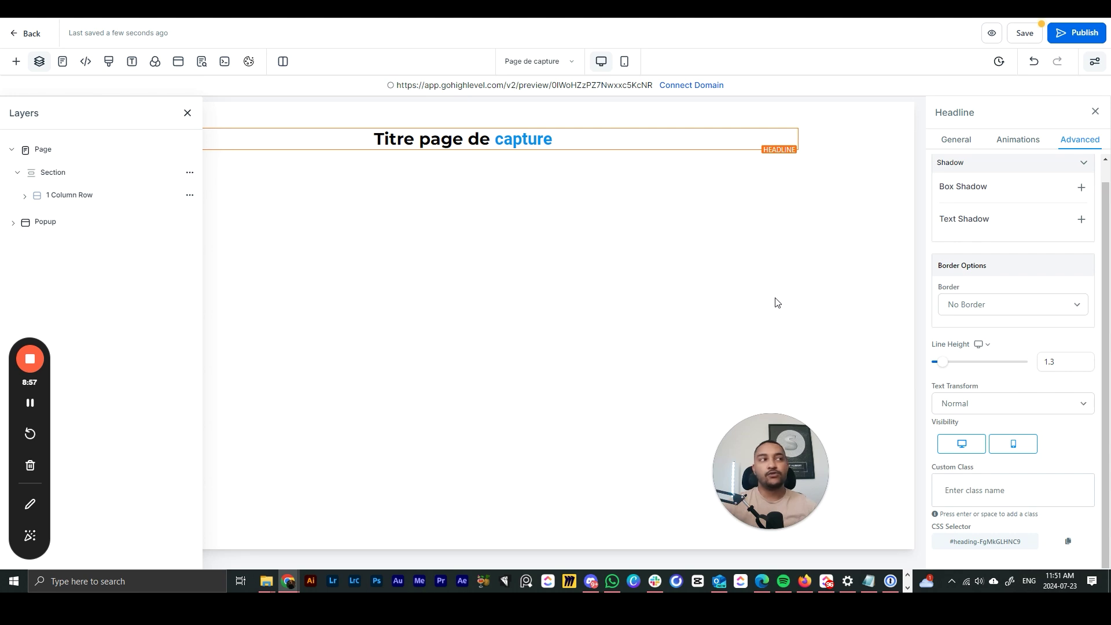
{"action": "left_click", "coordinate": [1095, 112]}
{"action": "left_click", "coordinate": [186, 114]}
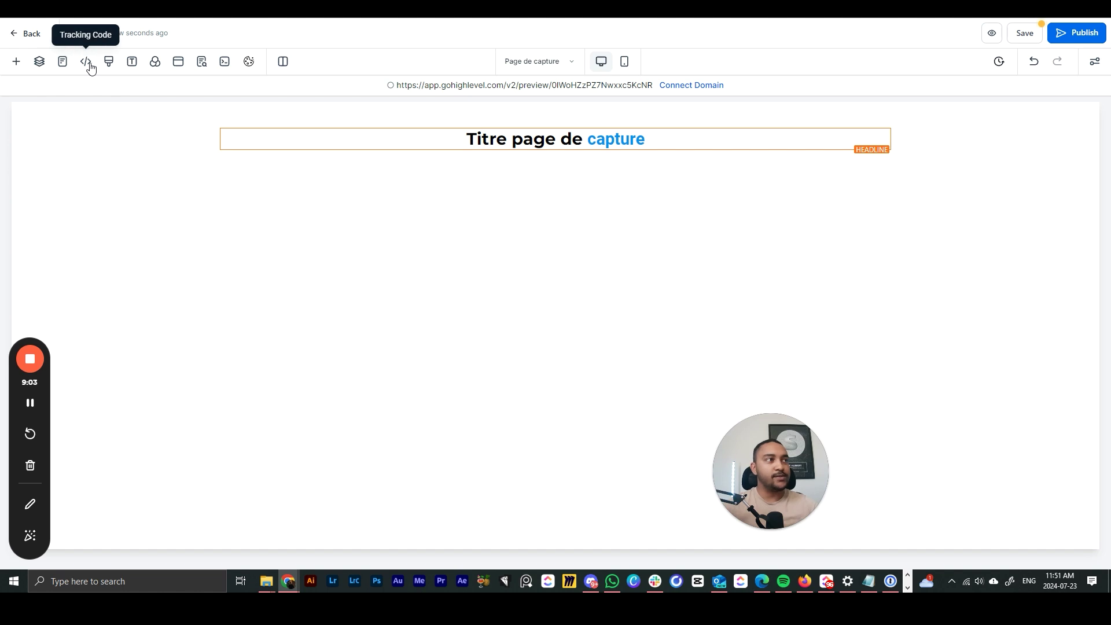
Look at the page's header and footer tracking code editors and close them without adding code.
{"action": "left_click", "coordinate": [87, 63]}
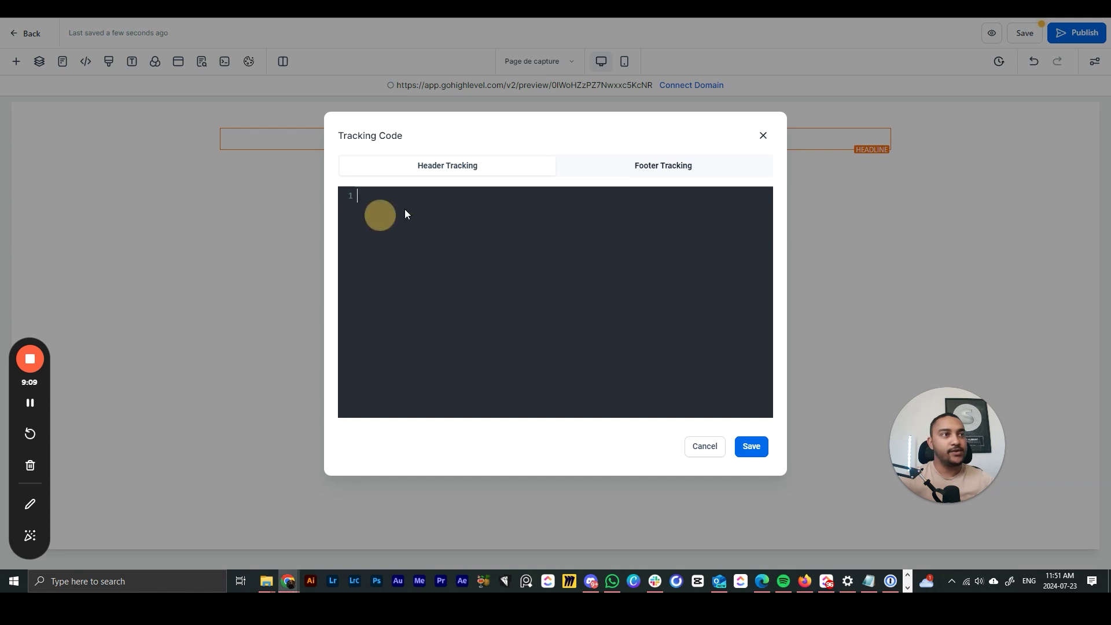
{"action": "left_click", "coordinate": [634, 172]}
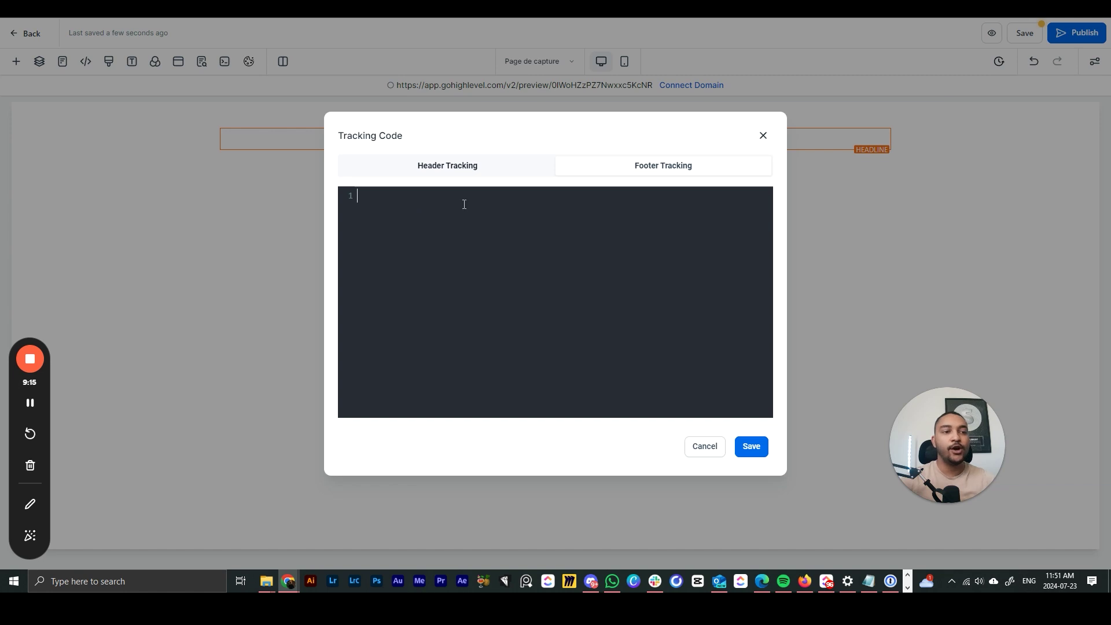
{"action": "left_click", "coordinate": [763, 136]}
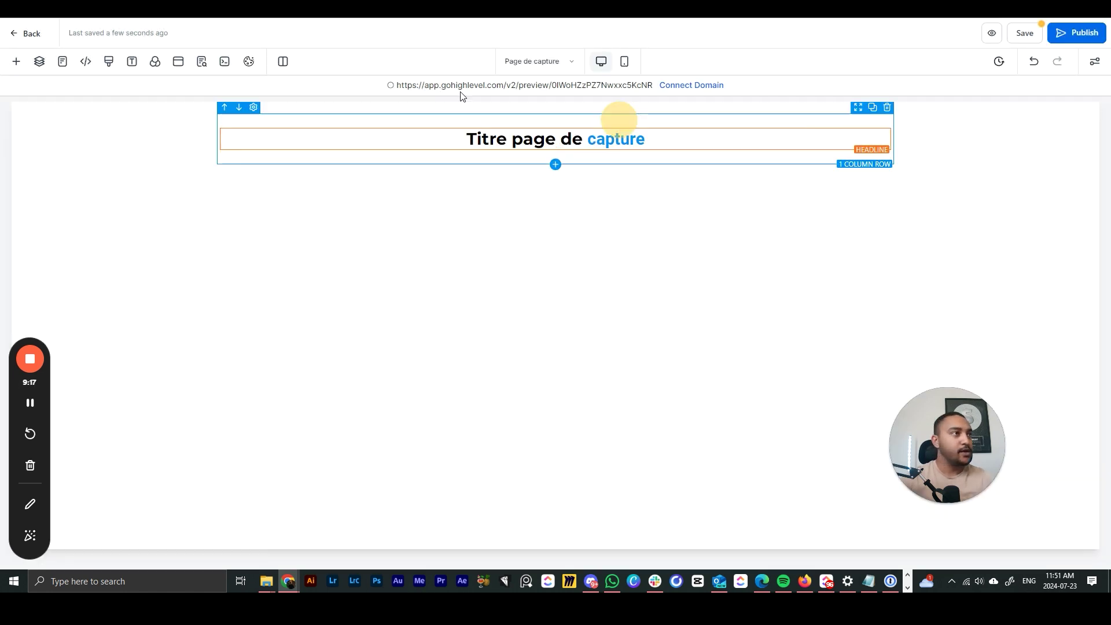
View the page's typography settings and change the font of the headline text to Open Sans.
{"action": "left_click", "coordinate": [134, 66]}
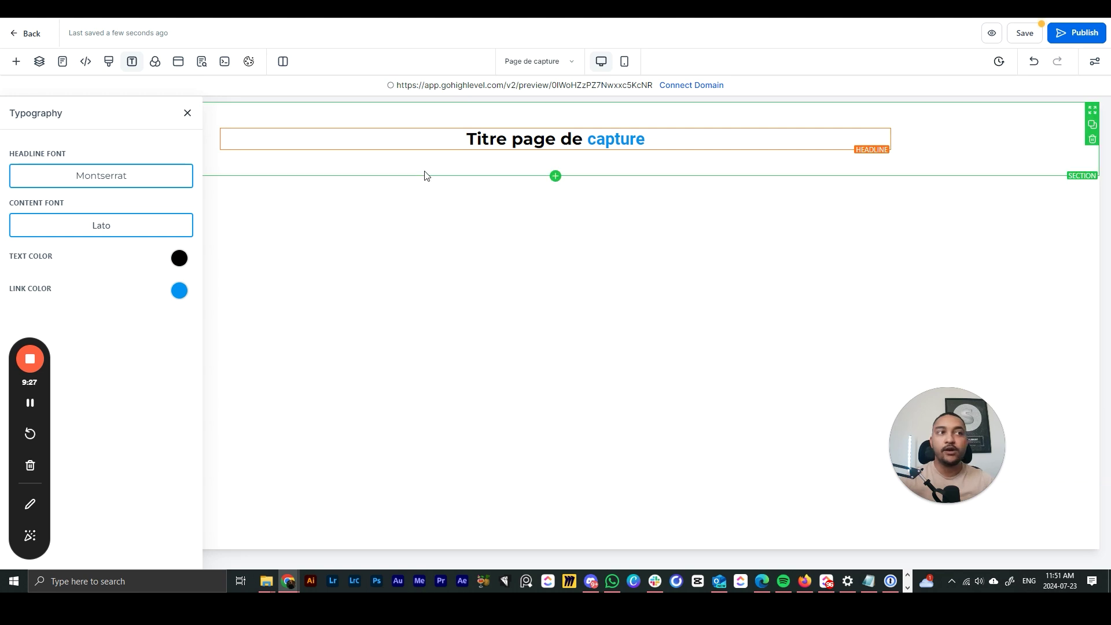
{"action": "left_click", "coordinate": [553, 145]}
{"action": "left_click_drag", "start_coordinate": [463, 148], "coordinate": [418, 168]}
{"action": "left_click", "coordinate": [394, 167]}
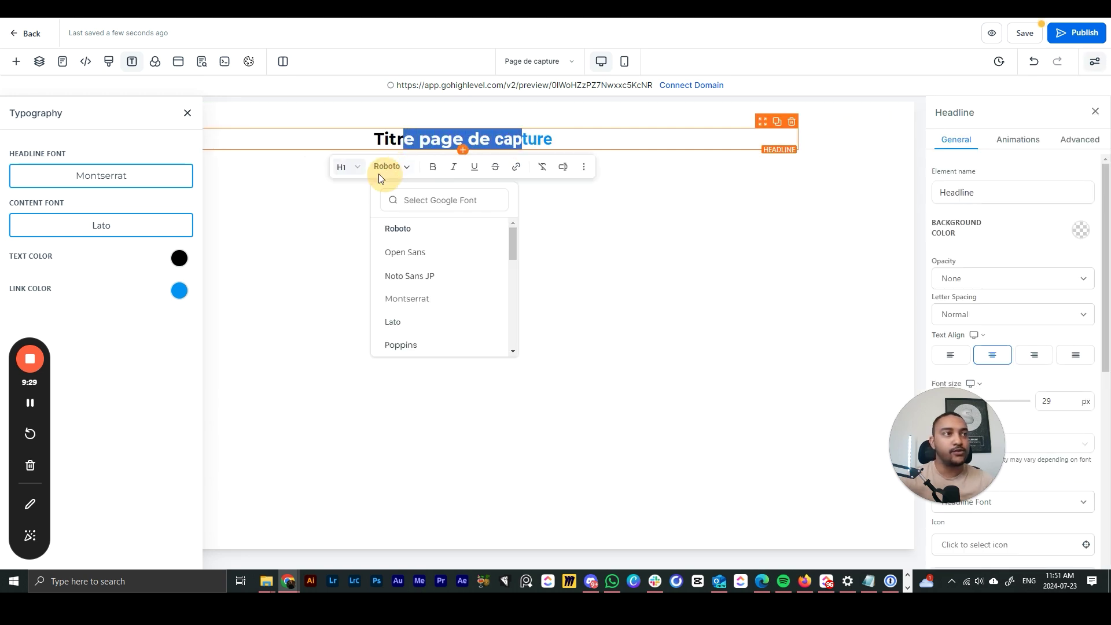
{"action": "left_click", "coordinate": [409, 251]}
{"action": "left_click", "coordinate": [437, 280]}
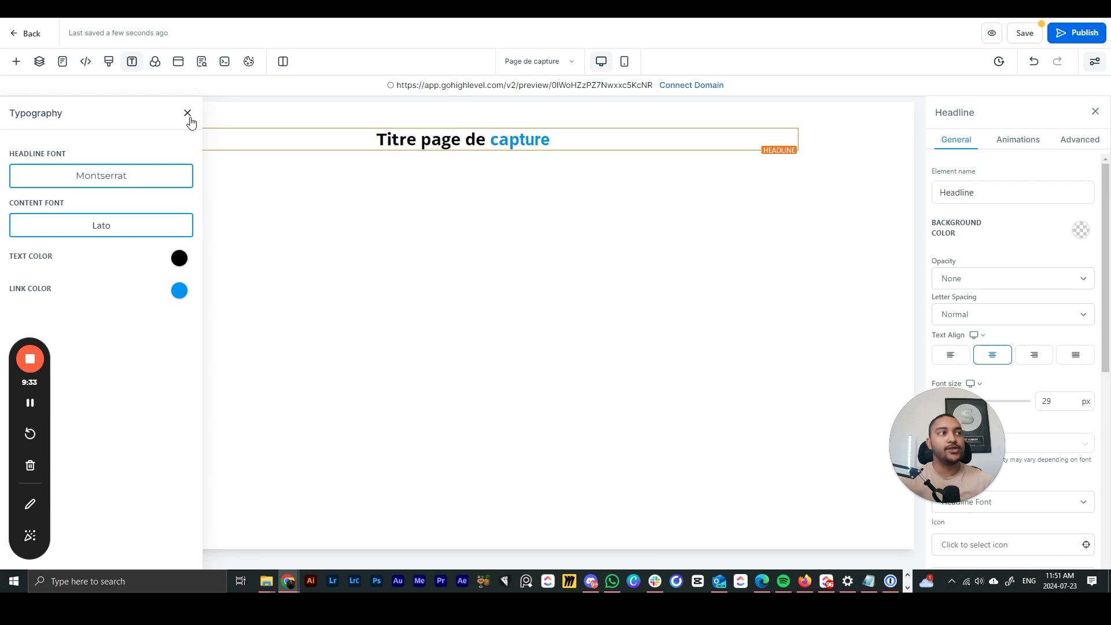
Set the page's background color to black.
{"action": "left_click", "coordinate": [154, 61]}
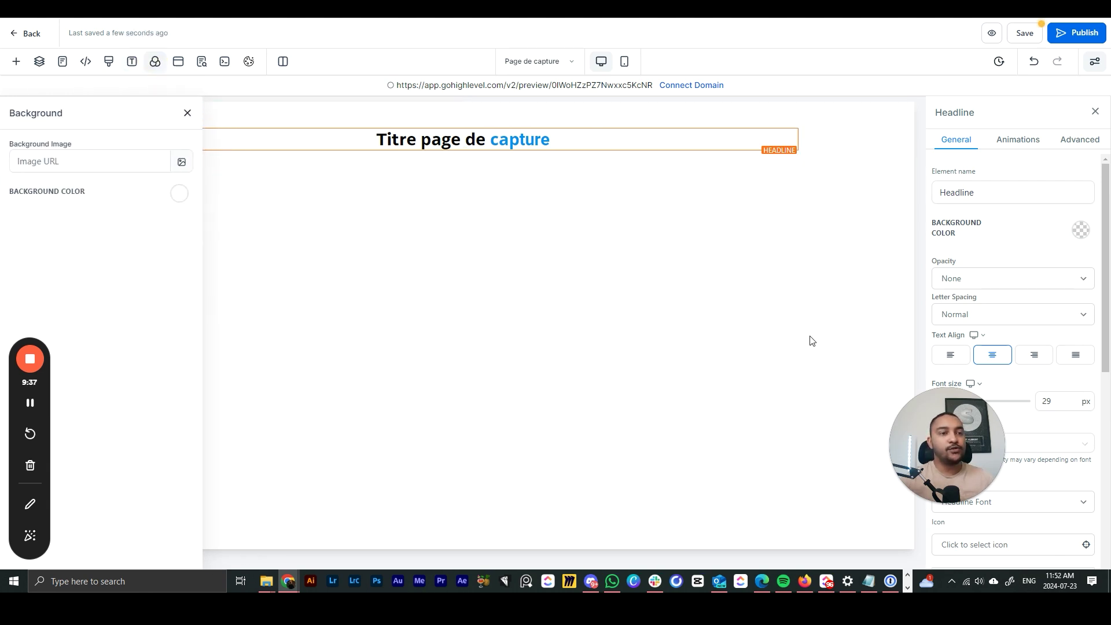
{"action": "left_click", "coordinate": [180, 193]}
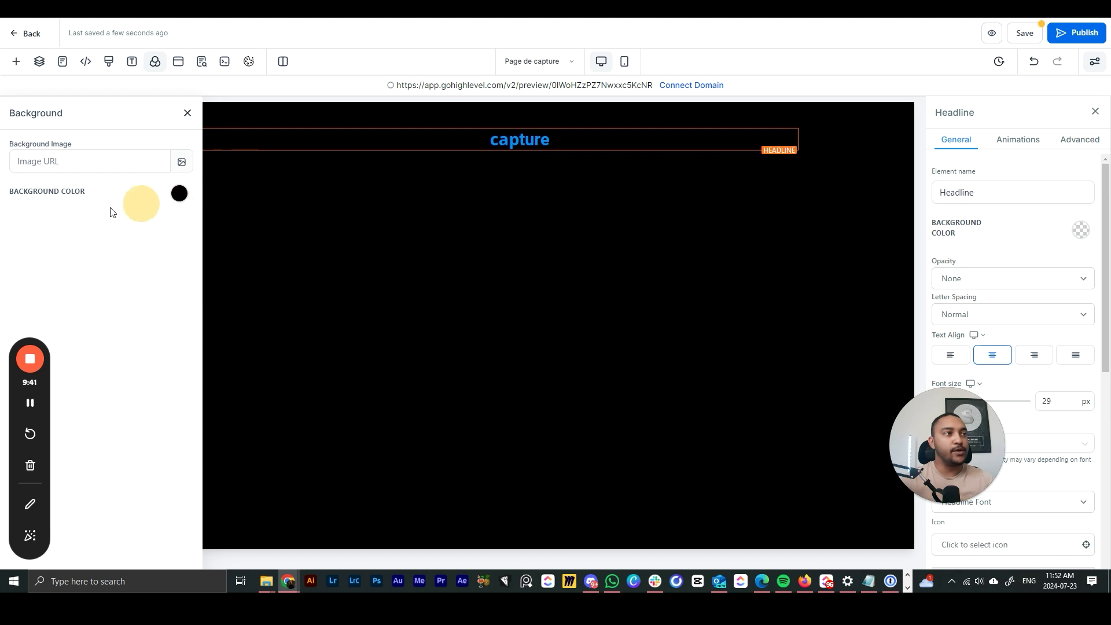
{"action": "left_click", "coordinate": [180, 194]}
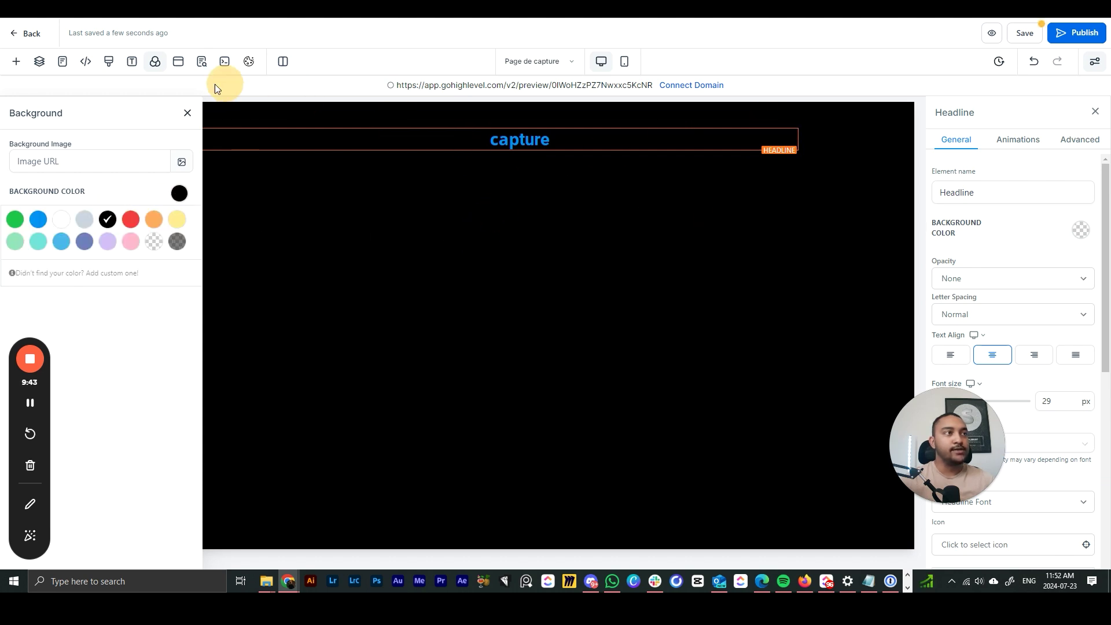
{"action": "left_click", "coordinate": [186, 113]}
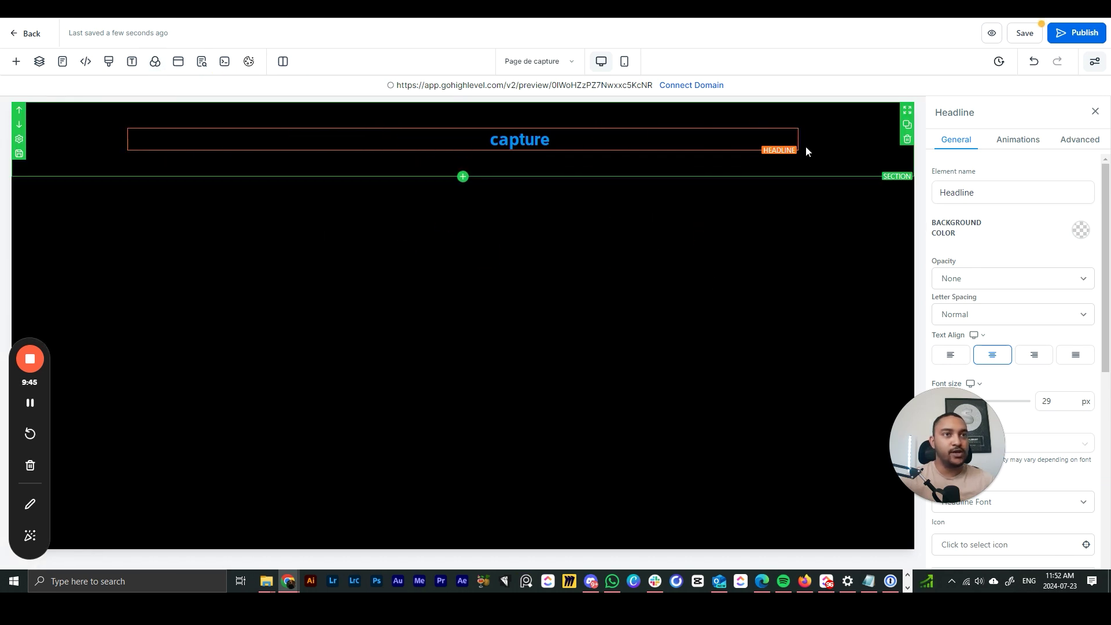
Set the background color of the section containing the headline to white.
{"action": "left_click", "coordinate": [856, 223]}
{"action": "left_click_drag", "start_coordinate": [914, 454], "coordinate": [719, 443]}
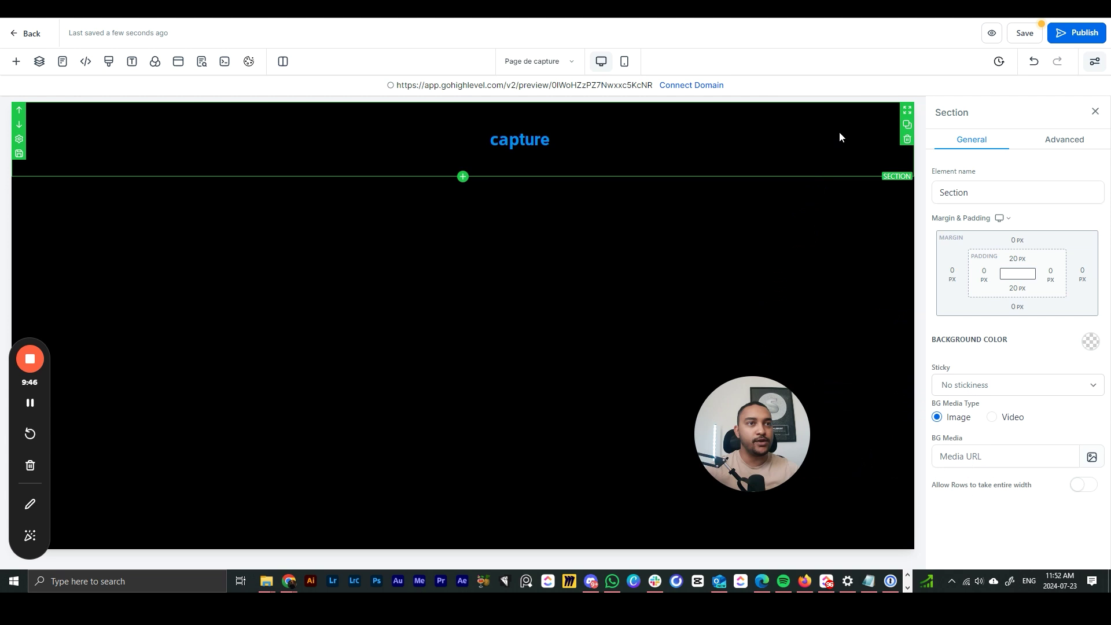
{"action": "left_click", "coordinate": [1078, 346]}
{"action": "left_click", "coordinate": [983, 378]}
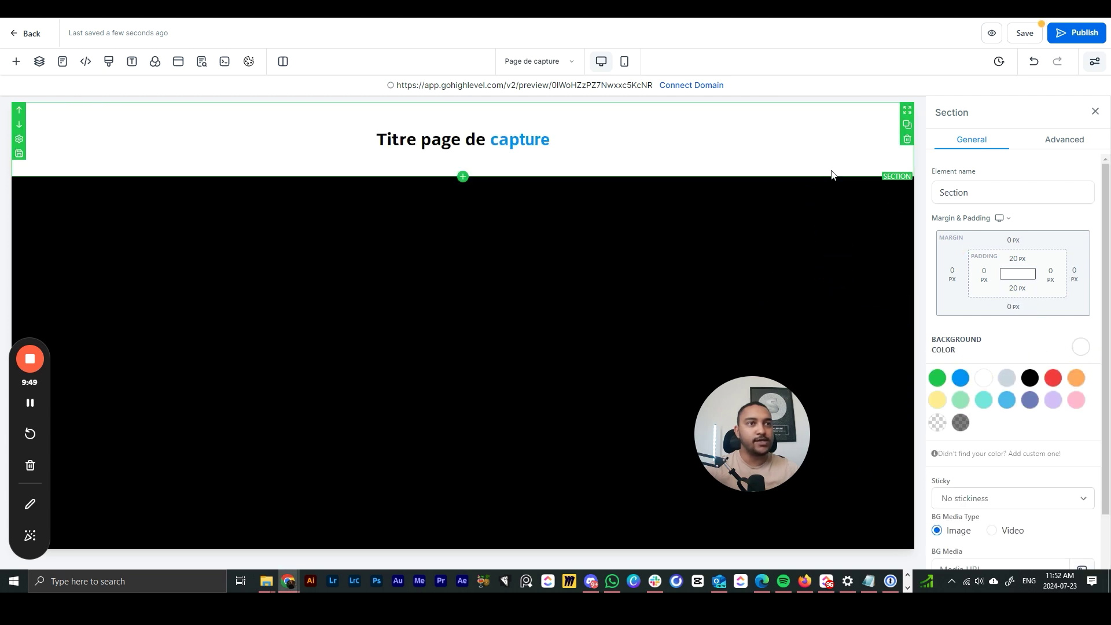
{"action": "left_click_drag", "start_coordinate": [757, 456], "coordinate": [789, 450]}
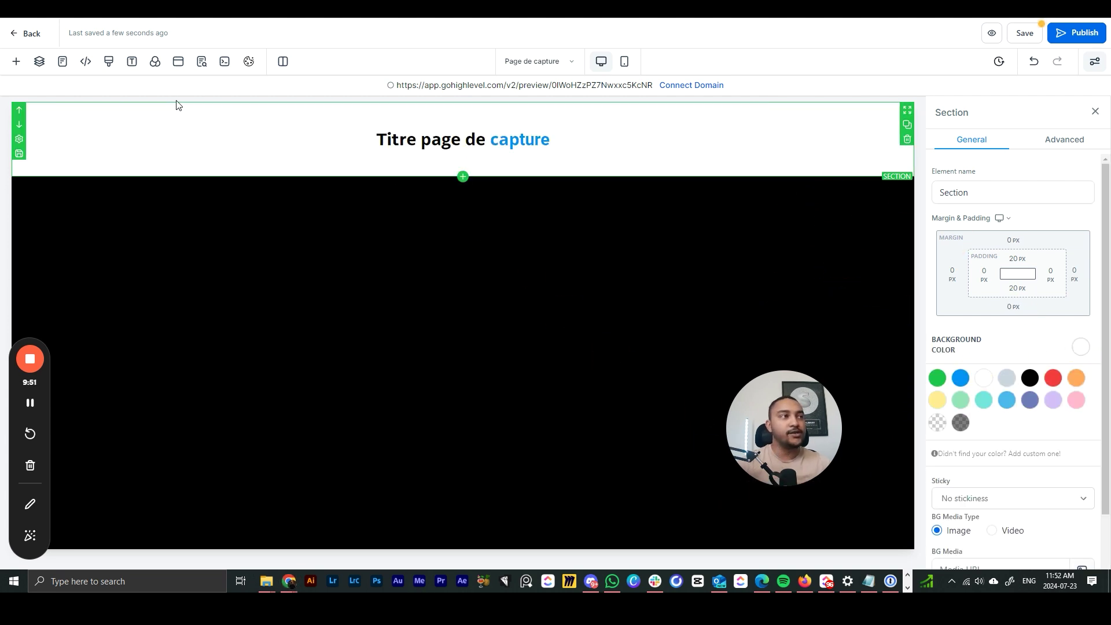
Set the page's background color to transparent.
{"action": "left_click", "coordinate": [154, 61]}
{"action": "left_click", "coordinate": [154, 241]}
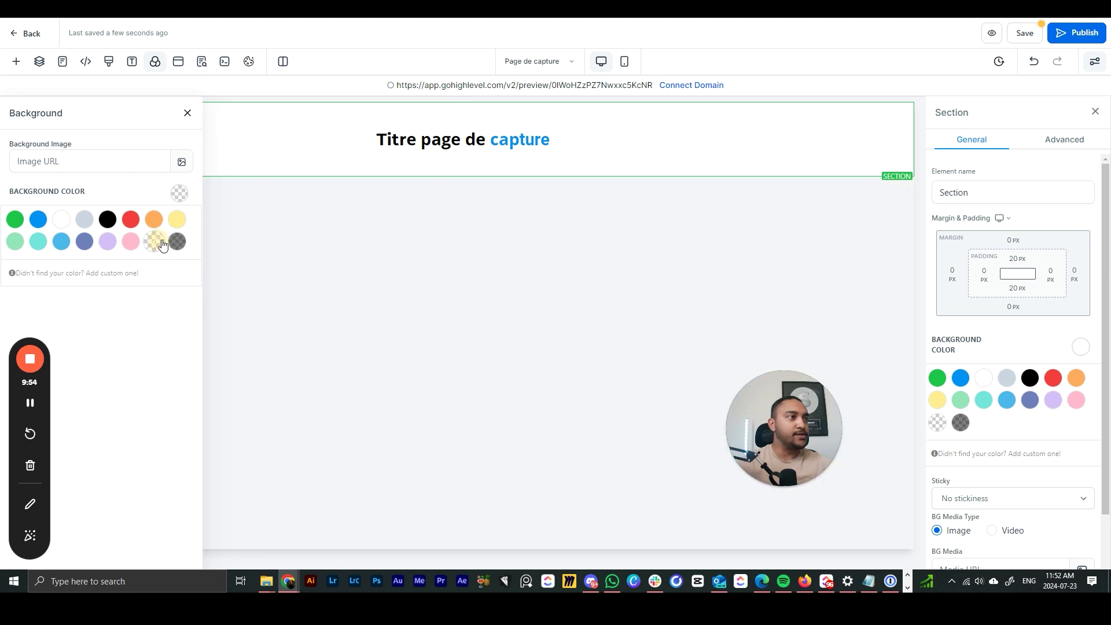
Close the background settings and open the page's popup with its general settings.
{"action": "left_click", "coordinate": [187, 112]}
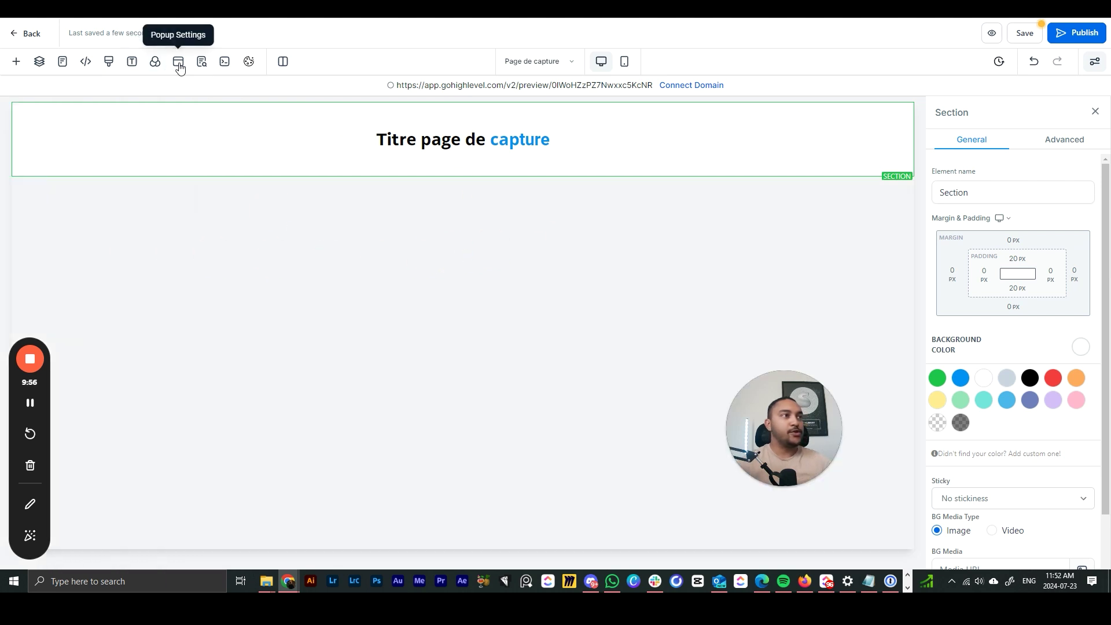
{"action": "left_click", "coordinate": [179, 66]}
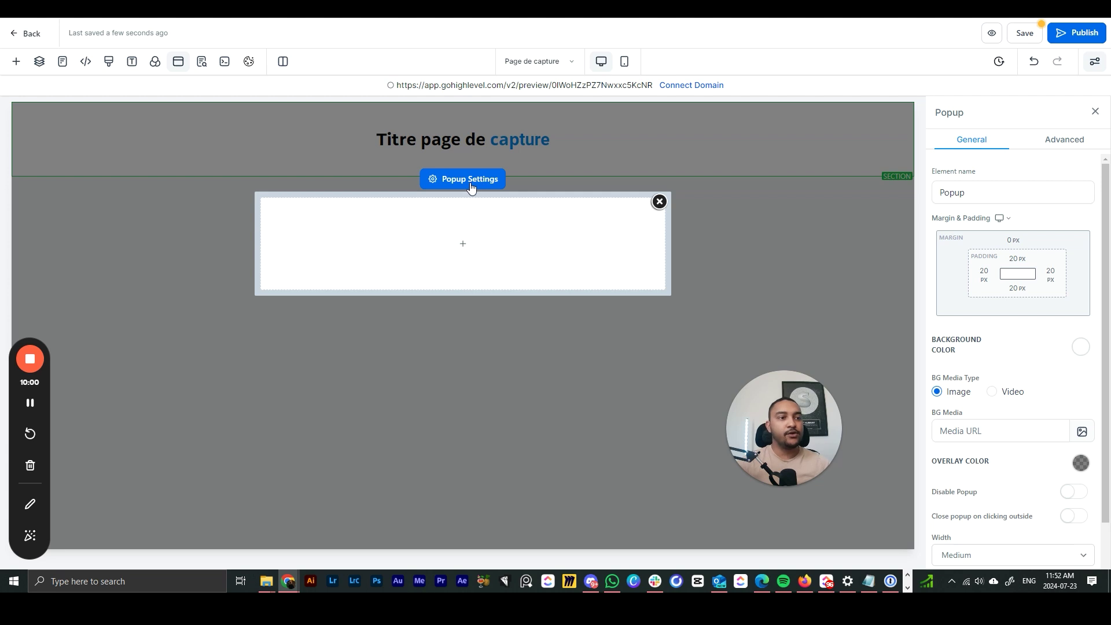
{"action": "mouse_move", "coordinate": [460, 218]}
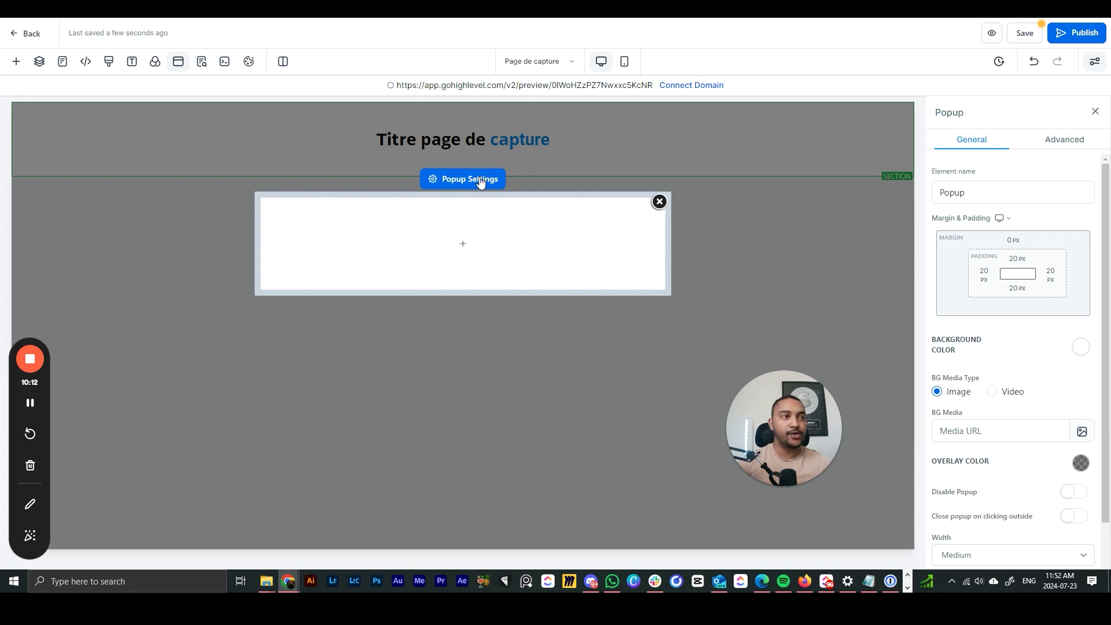
{"action": "left_click", "coordinate": [546, 214]}
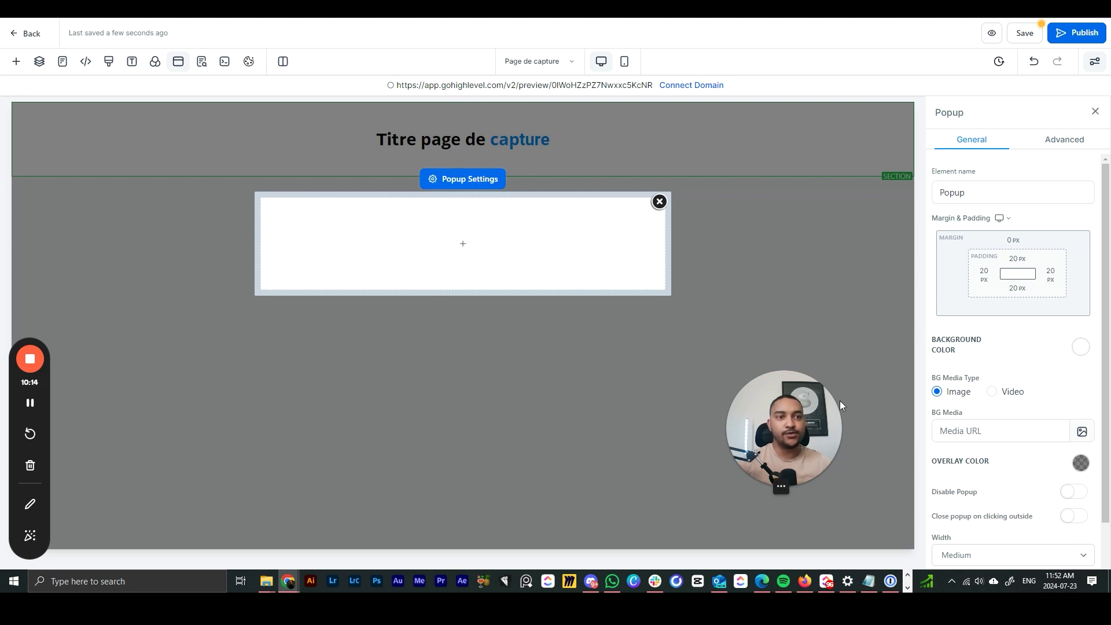
{"action": "scroll", "coordinate": [961, 374], "scroll_direction": "down", "scroll_amount": 1}
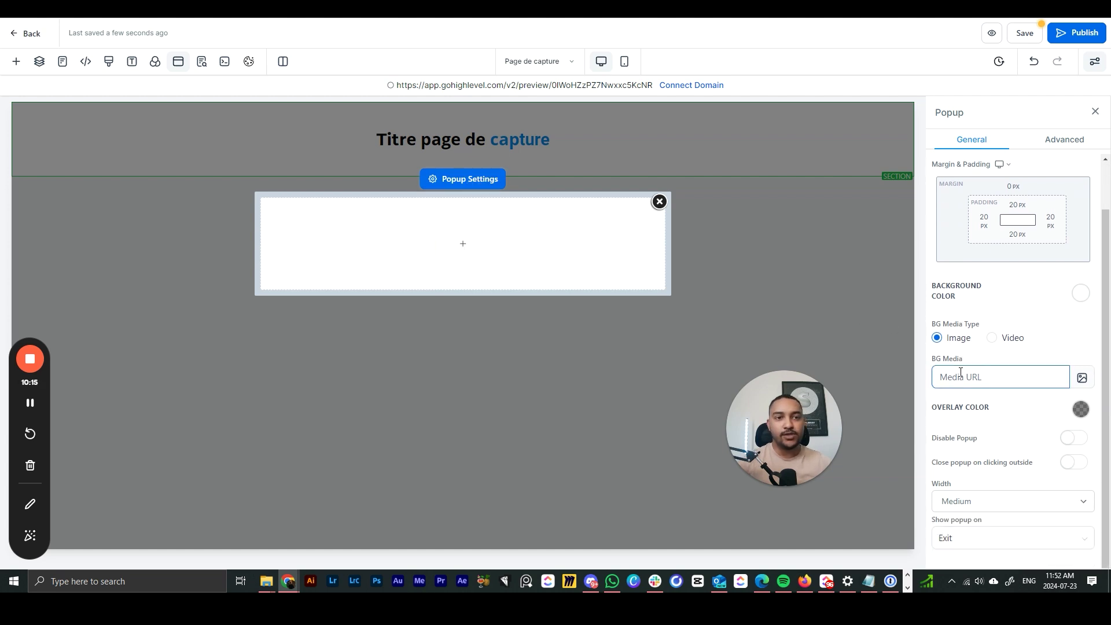
Try the popup options for disabling it and for closing it on an outside click, leaving both off.
{"action": "left_click", "coordinate": [1069, 441]}
{"action": "left_click", "coordinate": [1070, 442]}
{"action": "left_click", "coordinate": [1065, 467]}
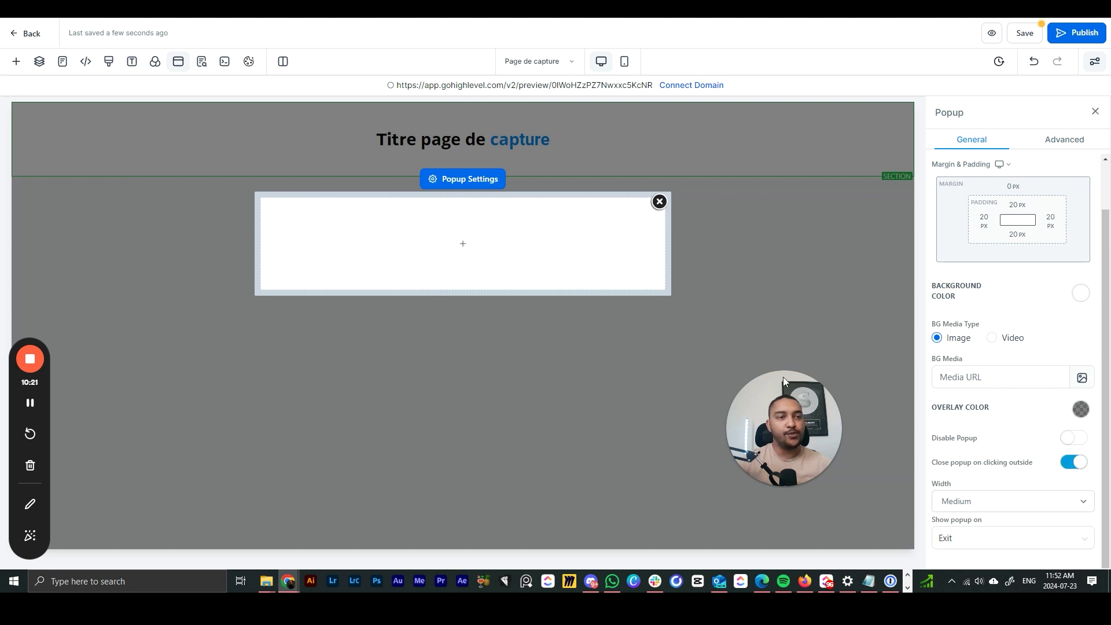
{"action": "left_click", "coordinate": [1072, 462]}
Try the Small and Full Page popup widths, restore Medium, and keep Exit as the popup's display trigger.
{"action": "left_click", "coordinate": [986, 502]}
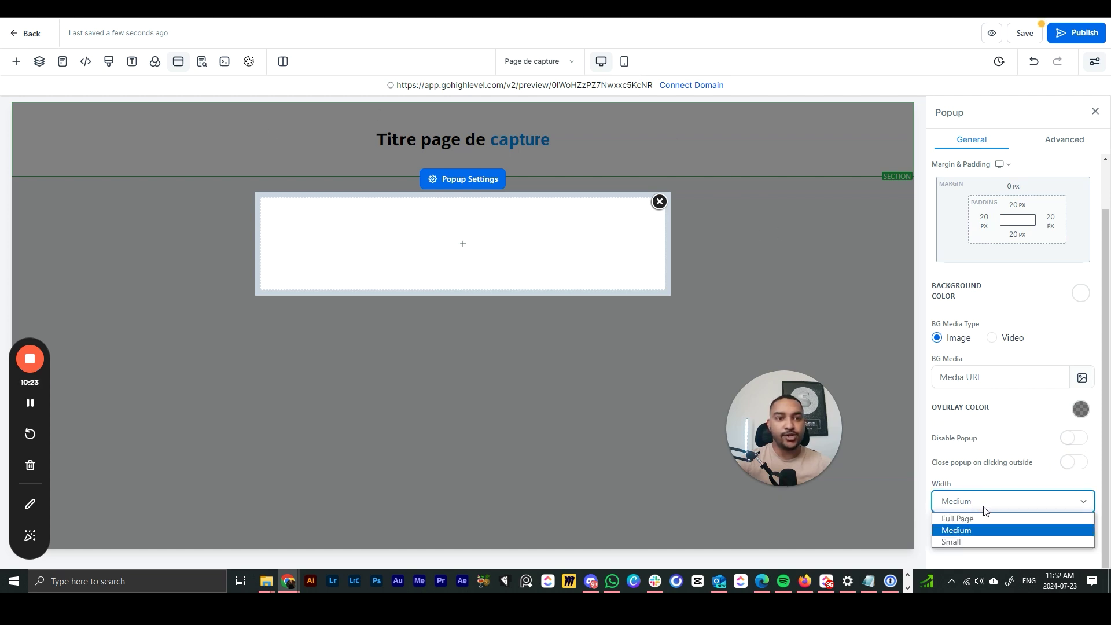
{"action": "left_click", "coordinate": [959, 542]}
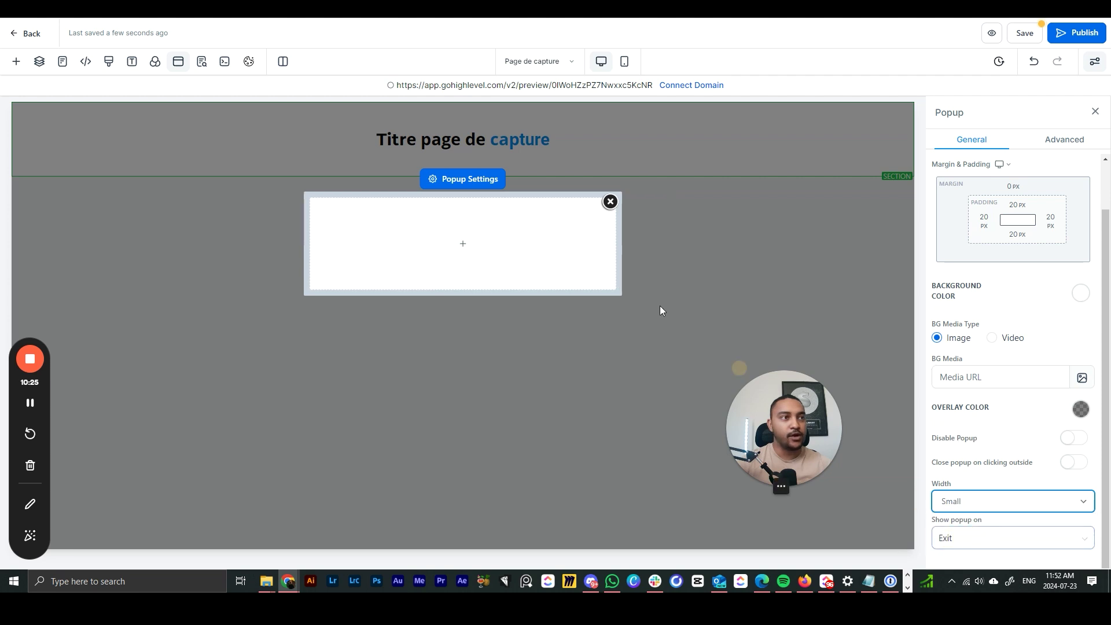
{"action": "left_click", "coordinate": [972, 501]}
{"action": "left_click", "coordinate": [967, 518]}
{"action": "left_click", "coordinate": [971, 505]}
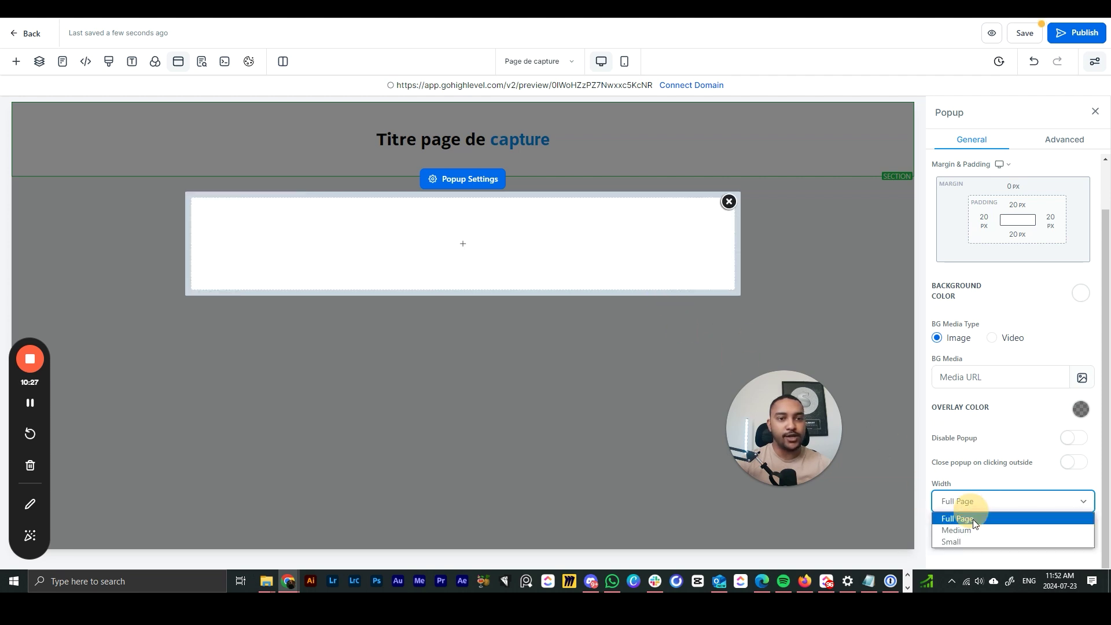
{"action": "left_click", "coordinate": [966, 530]}
{"action": "left_click", "coordinate": [992, 540]}
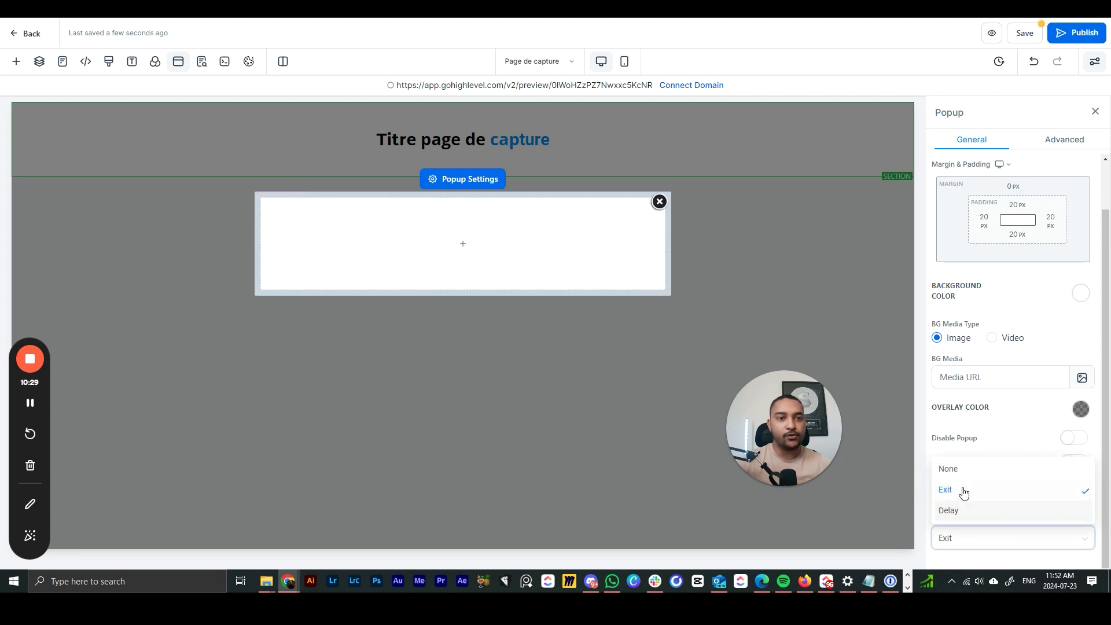
{"action": "left_click", "coordinate": [964, 492]}
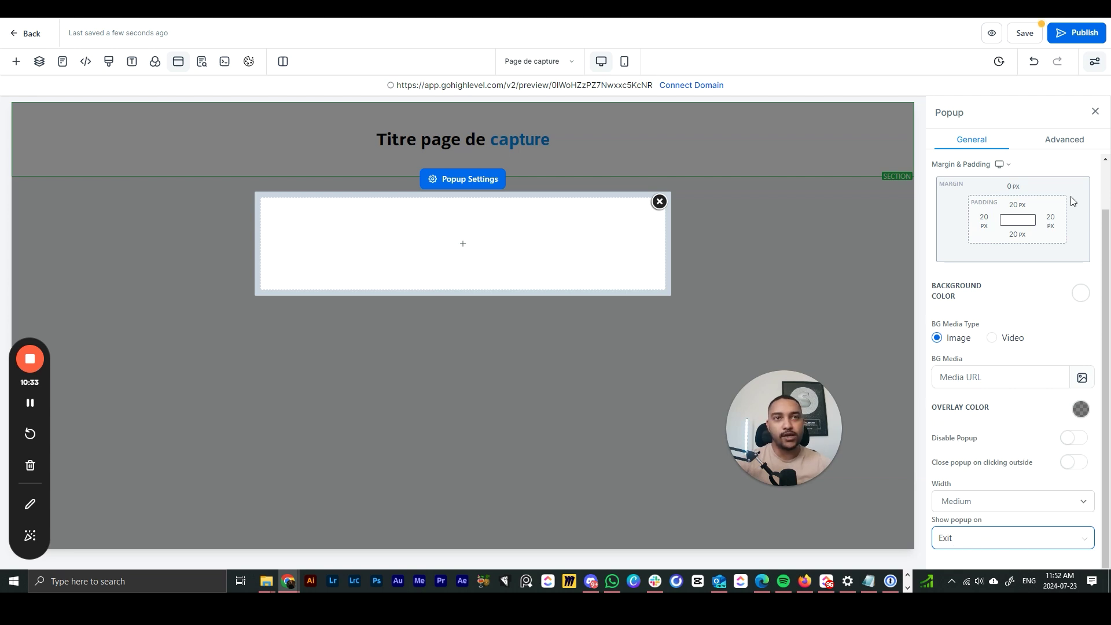
Set the color of the popup's full border to green.
{"action": "left_click", "coordinate": [1059, 139]}
{"action": "left_click", "coordinate": [991, 253]}
{"action": "left_click", "coordinate": [984, 280]}
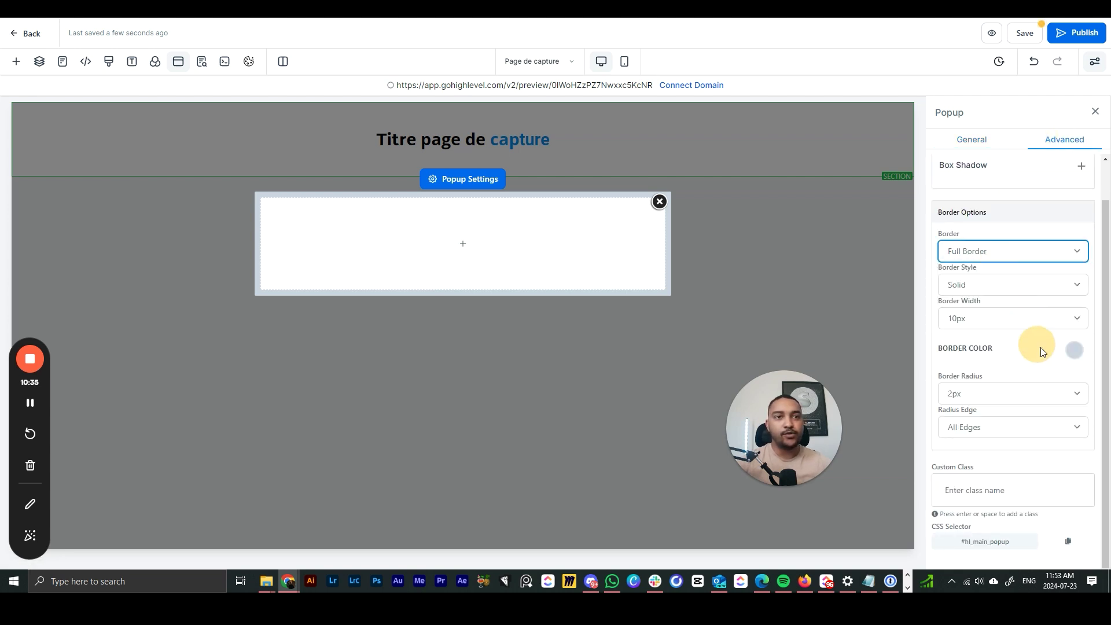
{"action": "left_click", "coordinate": [1074, 350]}
{"action": "left_click", "coordinate": [945, 377]}
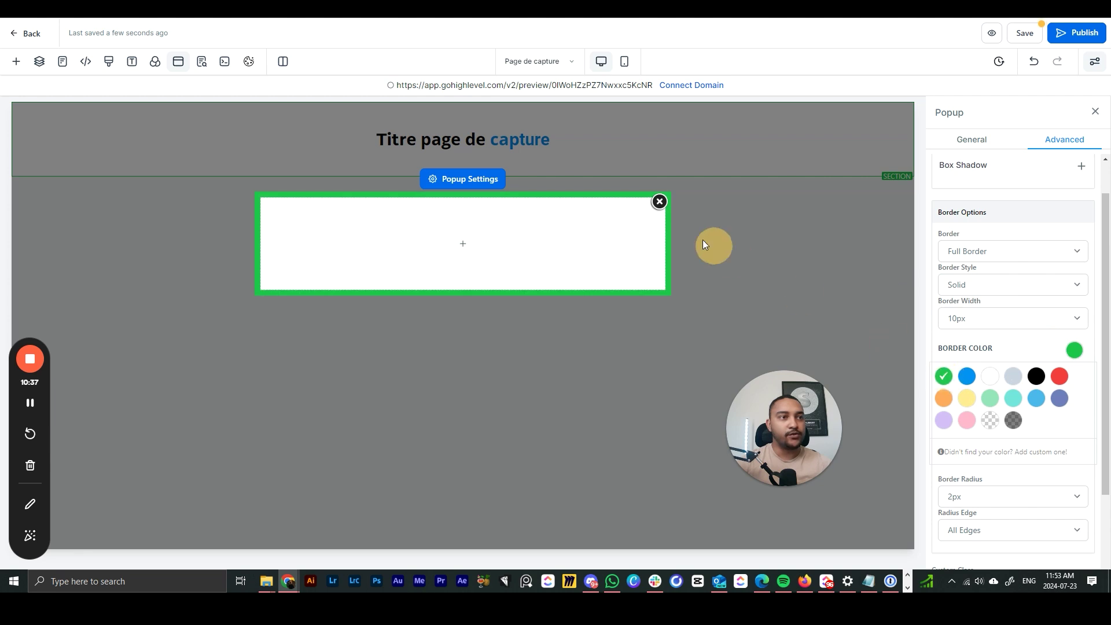
Try a 3px popup border, set the border width to 5px, and close the popup.
{"action": "left_click", "coordinate": [955, 318]}
{"action": "left_click", "coordinate": [955, 359]}
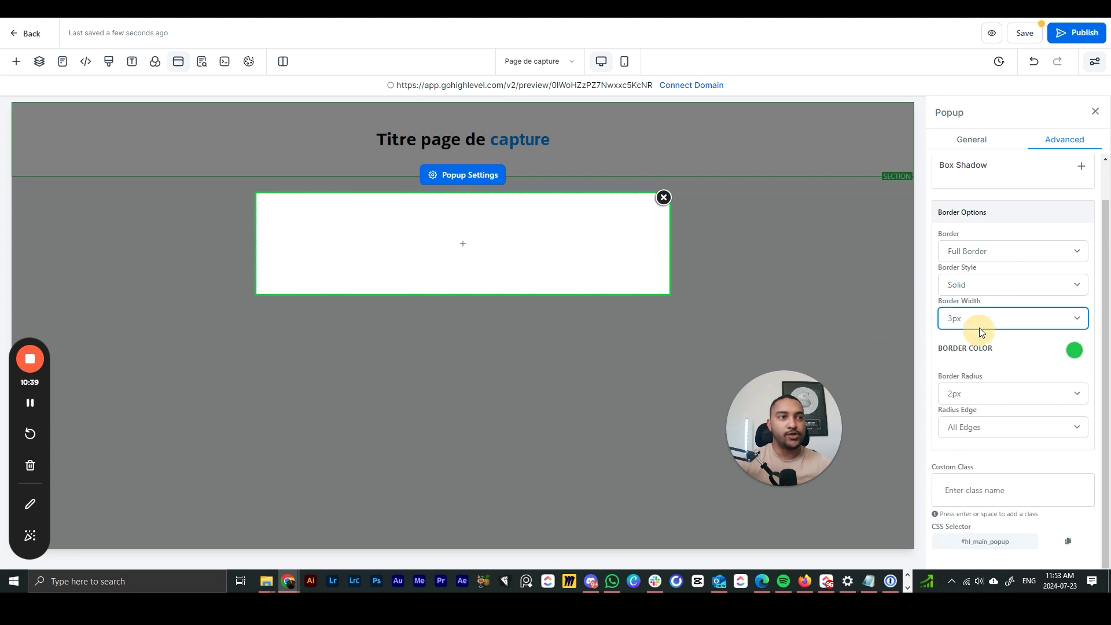
{"action": "left_click", "coordinate": [974, 322]}
{"action": "left_click", "coordinate": [955, 370]}
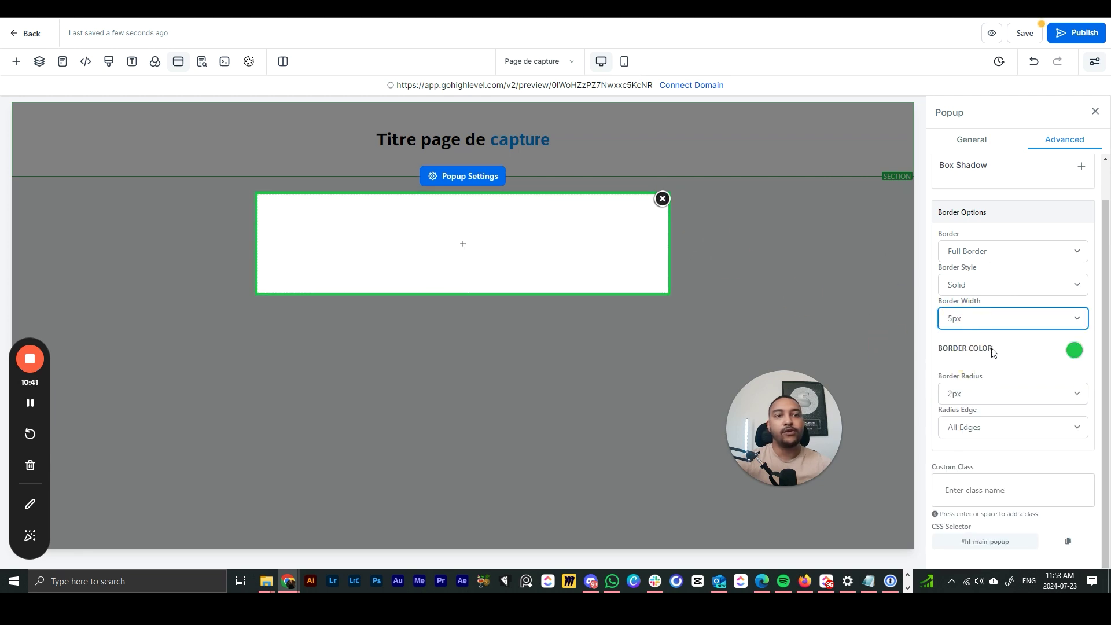
{"action": "scroll", "coordinate": [993, 352], "scroll_direction": "up", "scroll_amount": 1}
{"action": "left_click", "coordinate": [991, 142]}
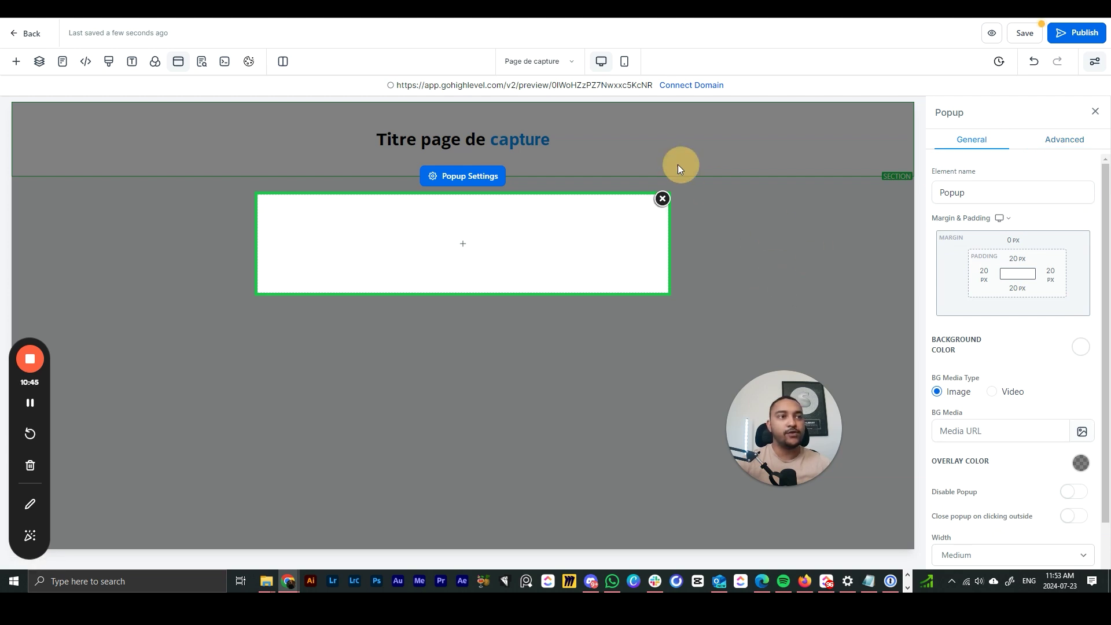
{"action": "left_click", "coordinate": [663, 199]}
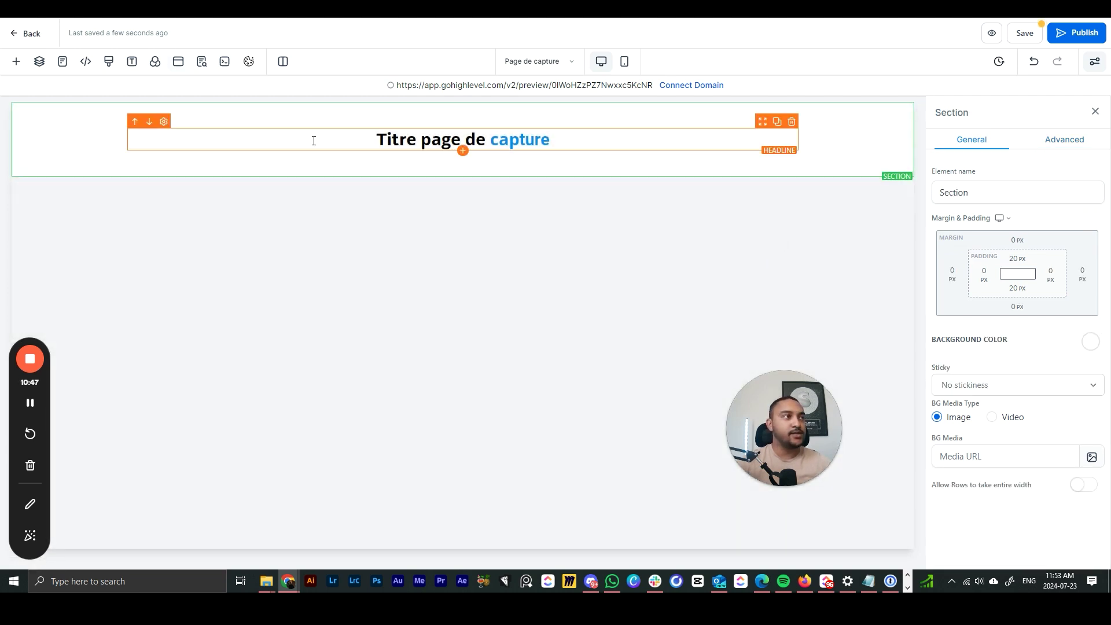
Open the page's SEO metadata and start editing the title in its content section.
{"action": "left_click", "coordinate": [201, 61]}
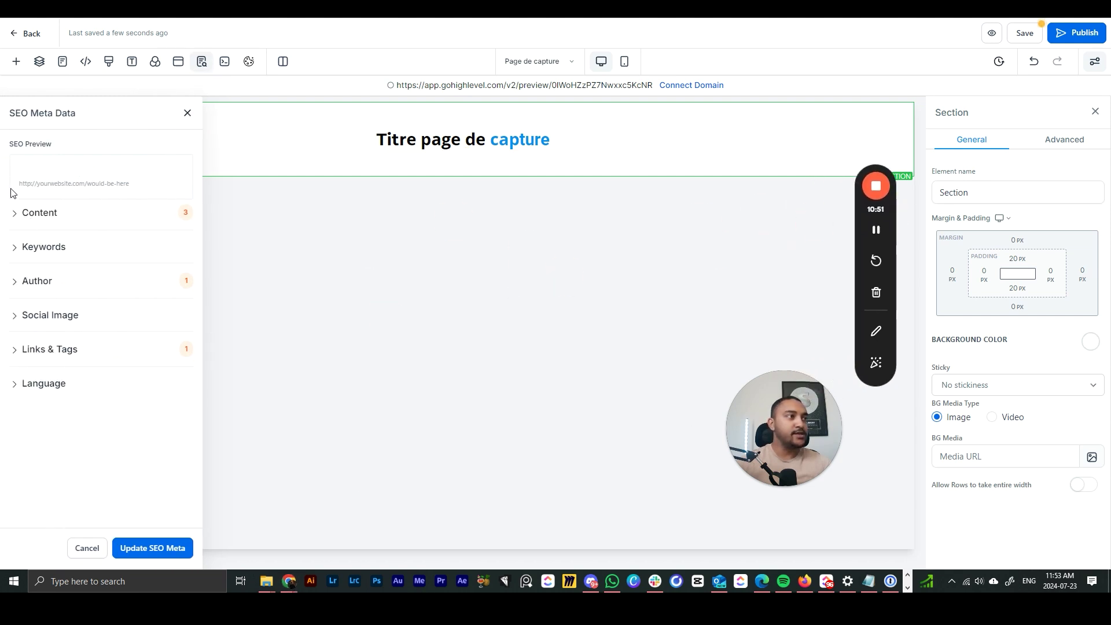
{"action": "left_click", "coordinate": [43, 217]}
{"action": "left_click", "coordinate": [58, 252]}
Enter "page de capture - client" as the page's SEO title.
{"action": "type", "text": "T"}
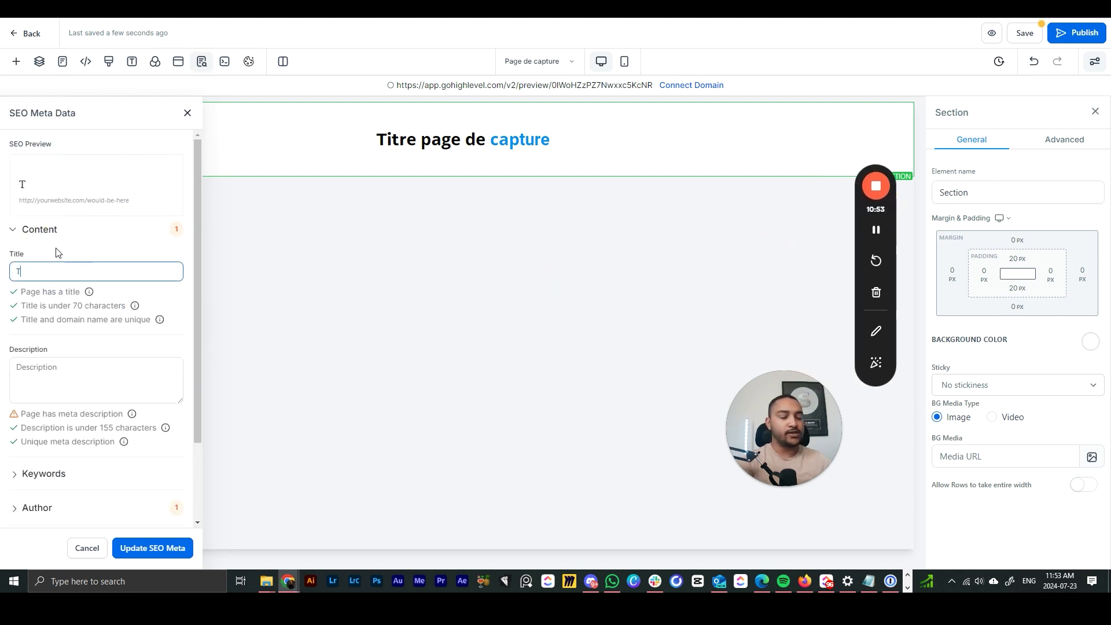
{"action": "type", "text": "i"}
{"action": "key", "text": "BackSpace"}
{"action": "key", "text": "BackSpace"}
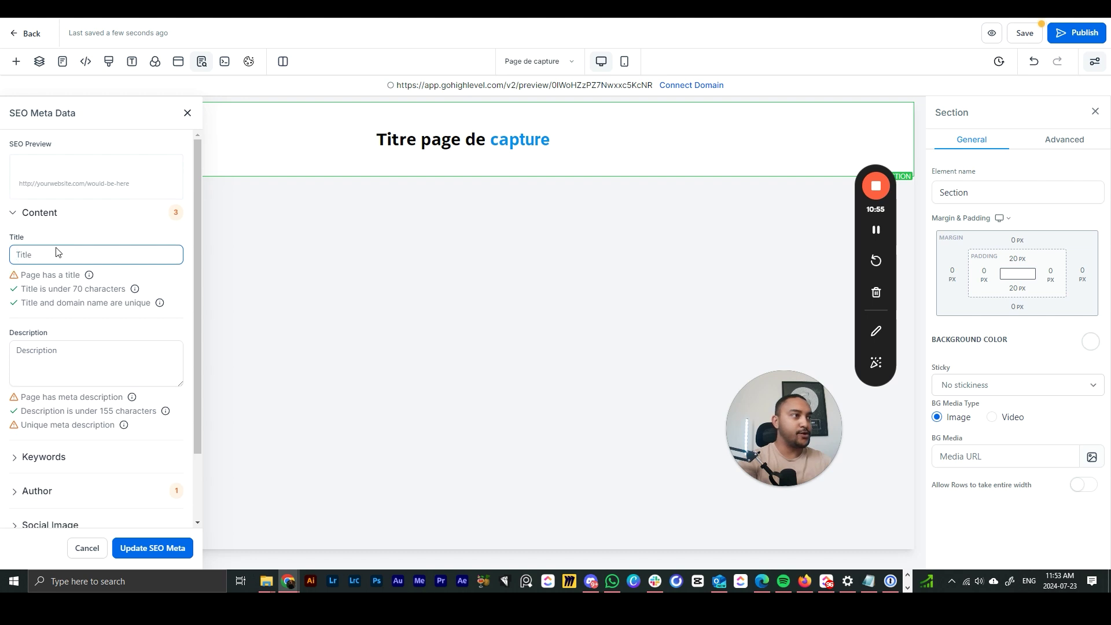
{"action": "type", "text": "page de capture - client"}
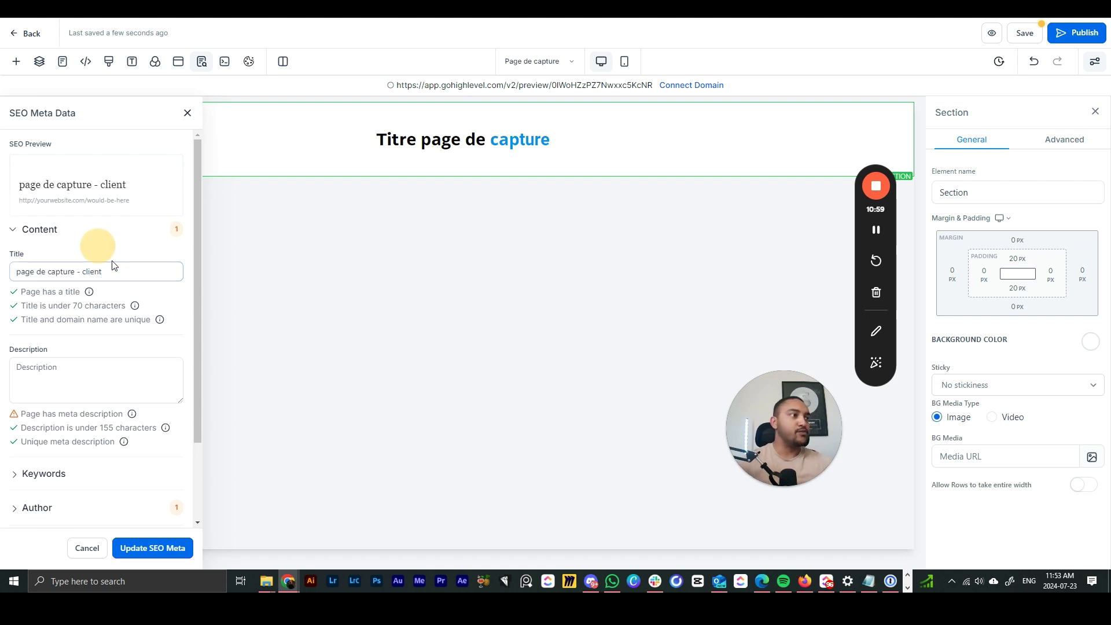
{"action": "key", "text": "ctrl+a"}
{"action": "left_click", "coordinate": [166, 249]}
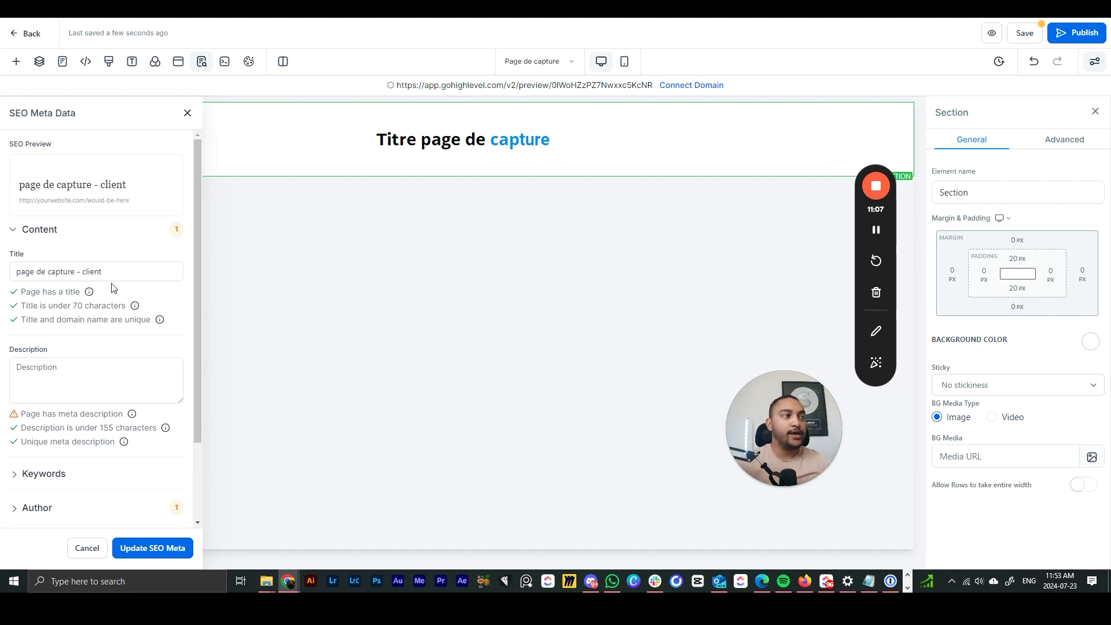
Set the SEO title to "inscription masterclass" and update the page's SEO metadata.
{"action": "scroll", "coordinate": [114, 288], "scroll_direction": "down", "scroll_amount": 2}
{"action": "scroll", "coordinate": [110, 243], "scroll_direction": "up", "scroll_amount": 2}
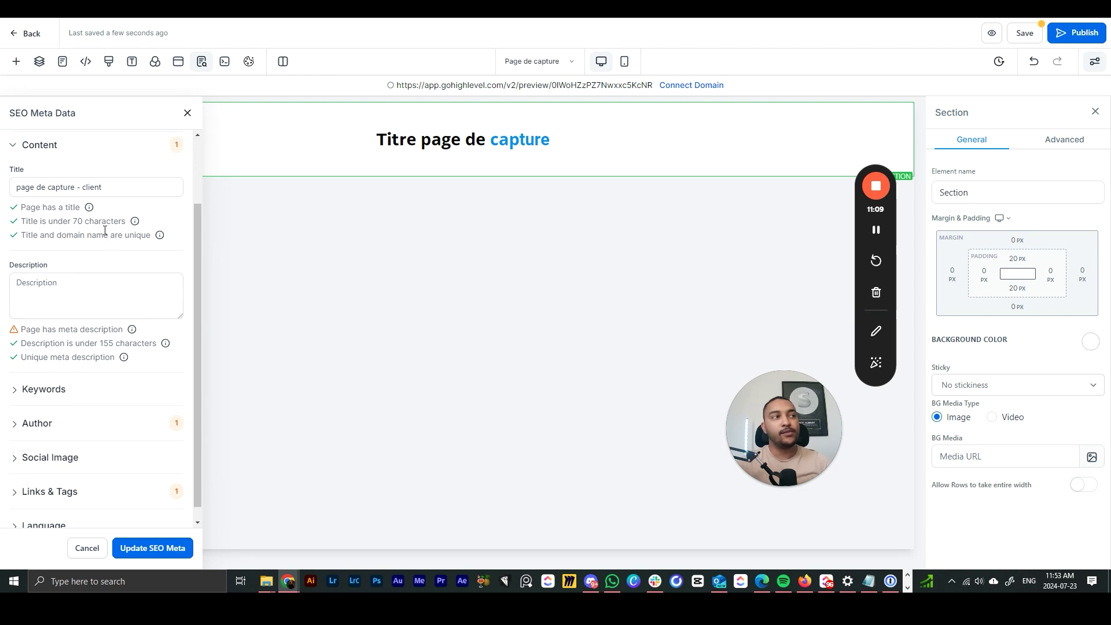
{"action": "left_click_drag", "start_coordinate": [104, 272], "coordinate": [15, 278]}
{"action": "type", "text": "inscription masterclass"}
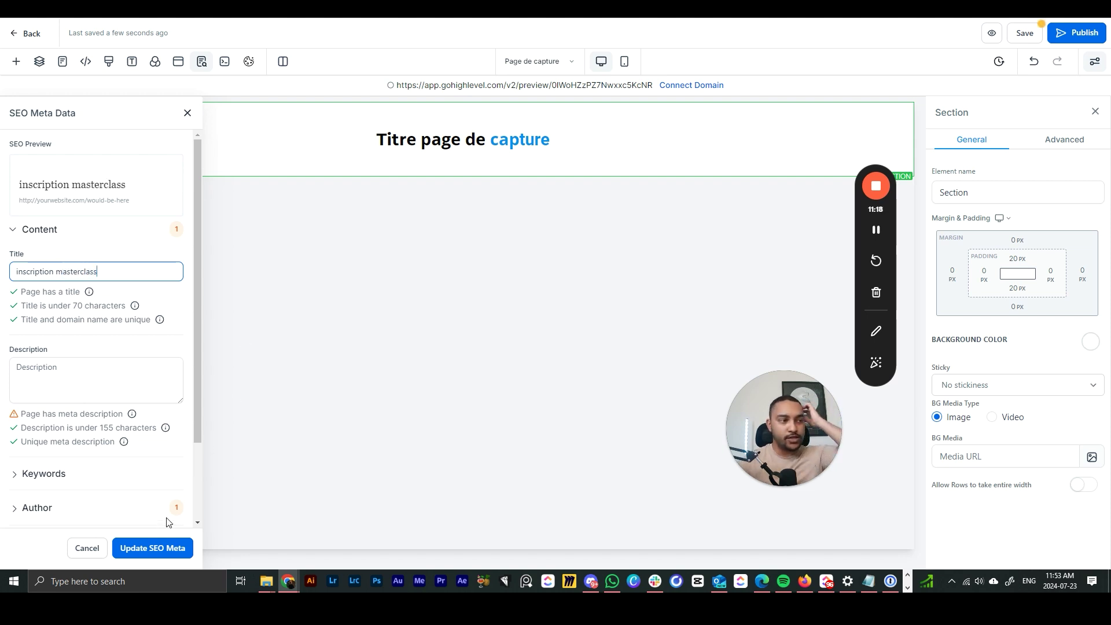
{"action": "scroll", "coordinate": [169, 498], "scroll_direction": "down", "scroll_amount": 4}
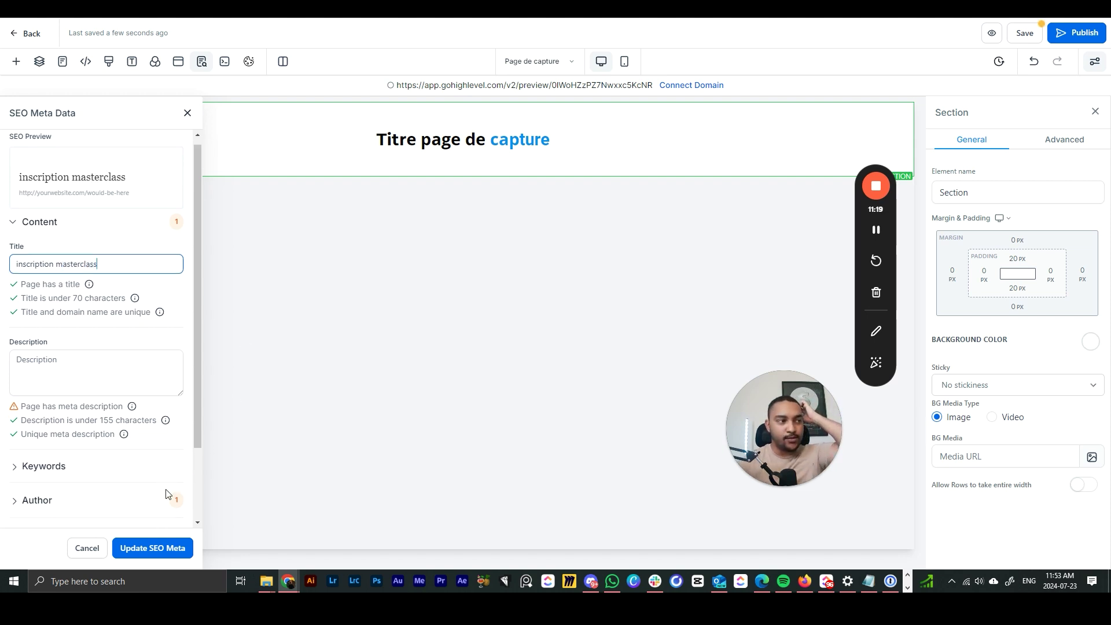
{"action": "left_click", "coordinate": [176, 548]}
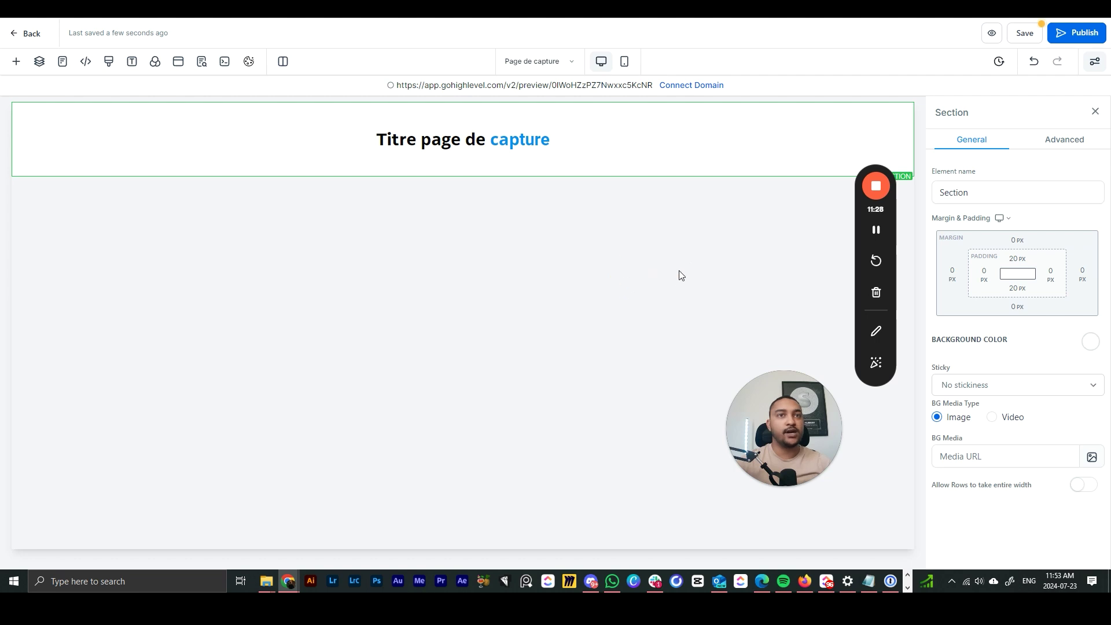
View the list of the funnel's pages.
{"action": "left_click", "coordinate": [539, 64]}
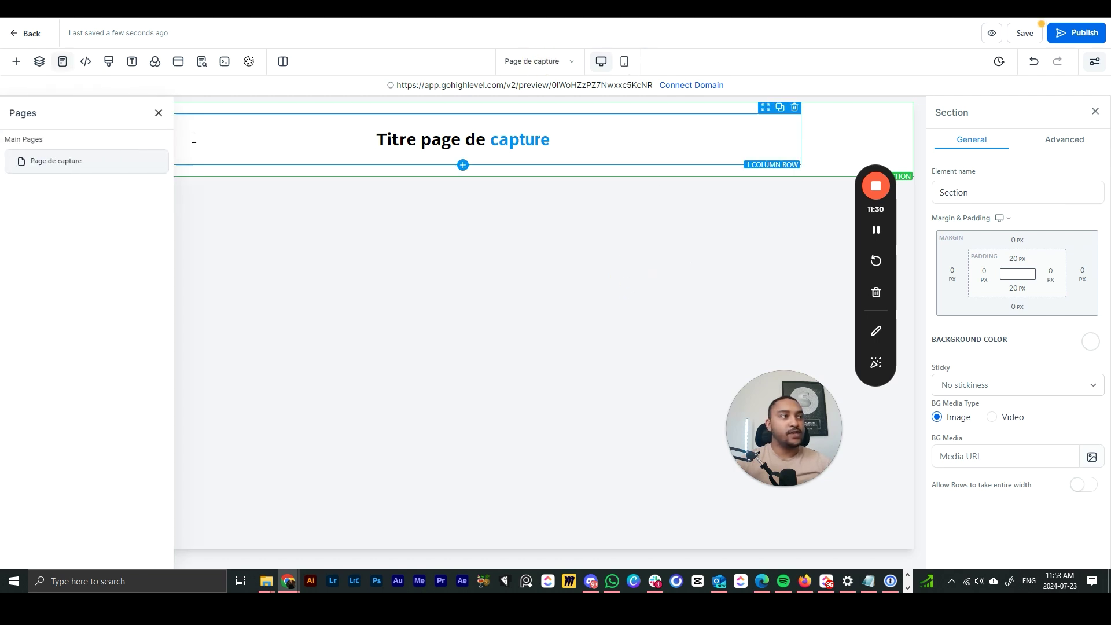
{"action": "left_click", "coordinate": [158, 113]}
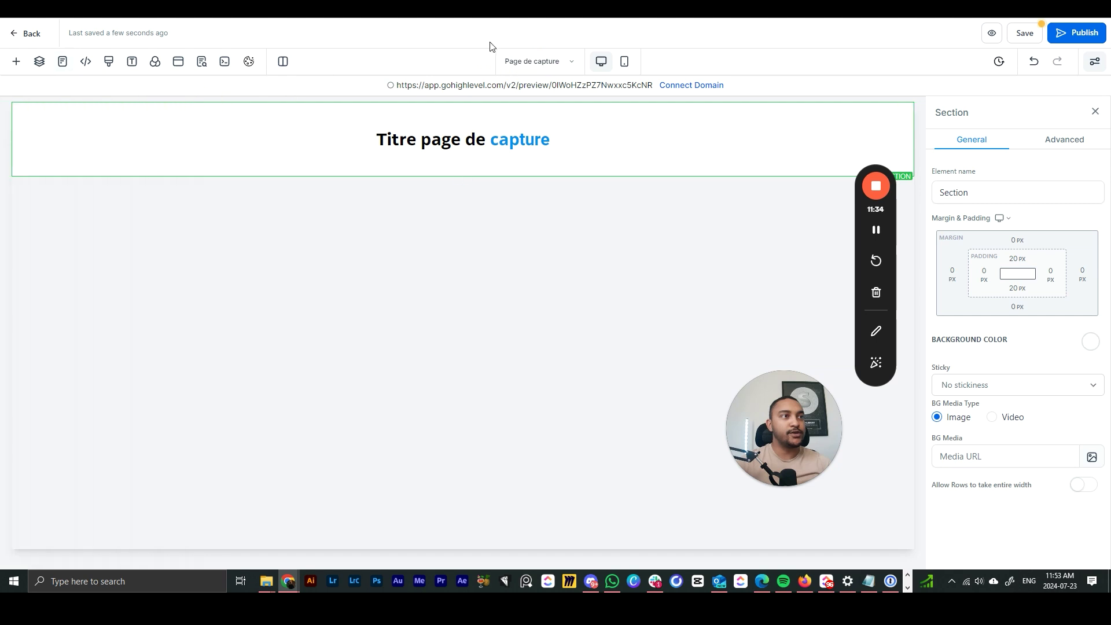
{"action": "left_click", "coordinate": [509, 61]}
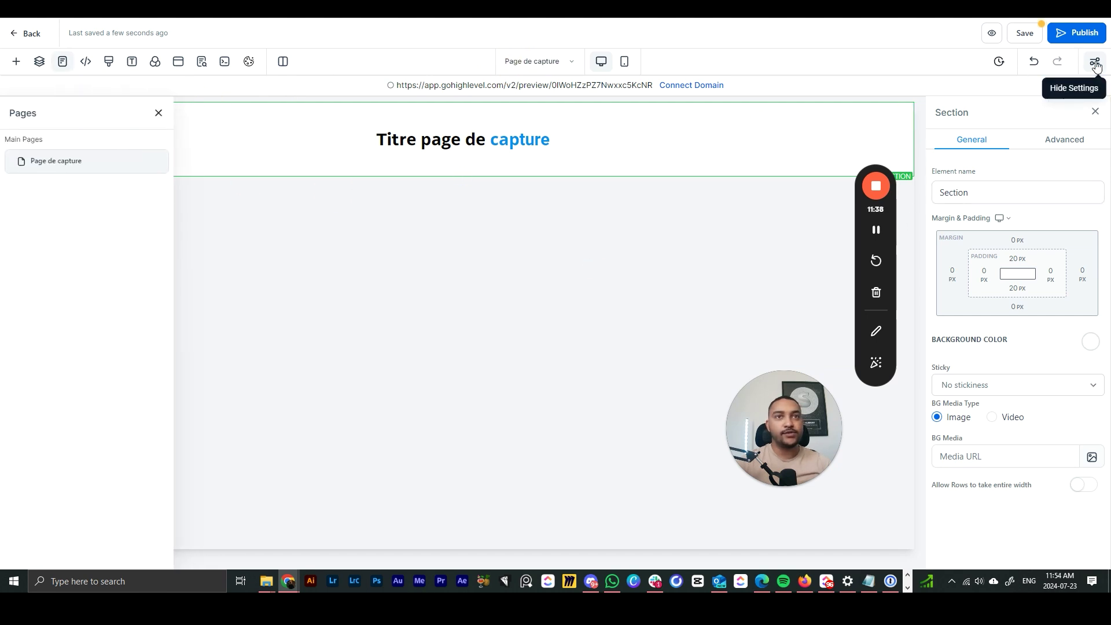
View the domain selection required for publishing, dismiss it without choosing a domain, and save the page.
{"action": "left_click", "coordinate": [1073, 36]}
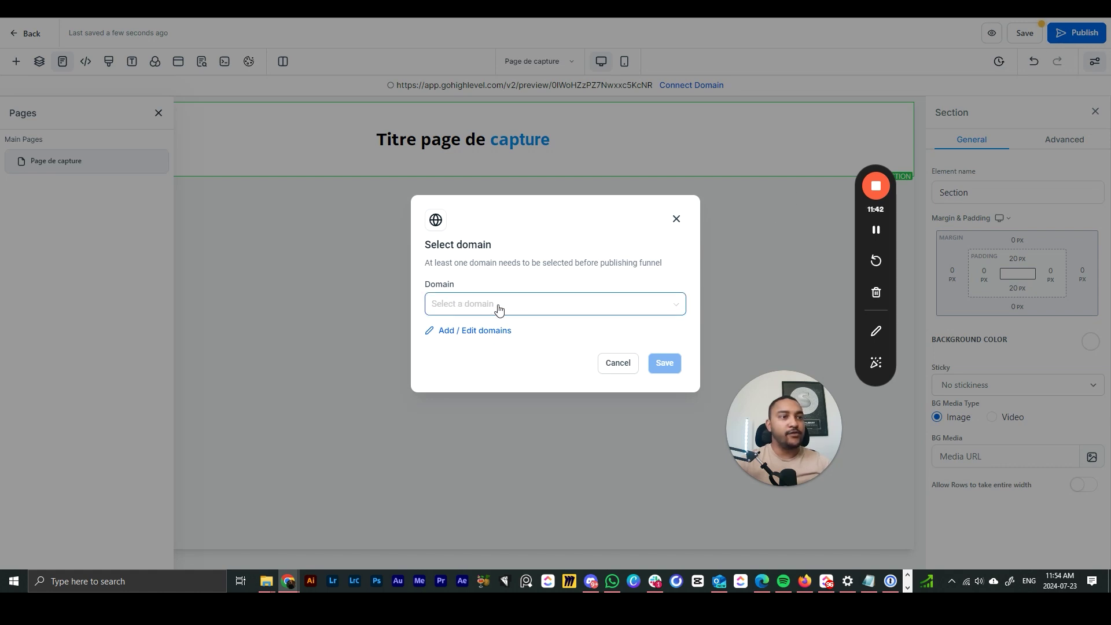
{"action": "left_click", "coordinate": [676, 220]}
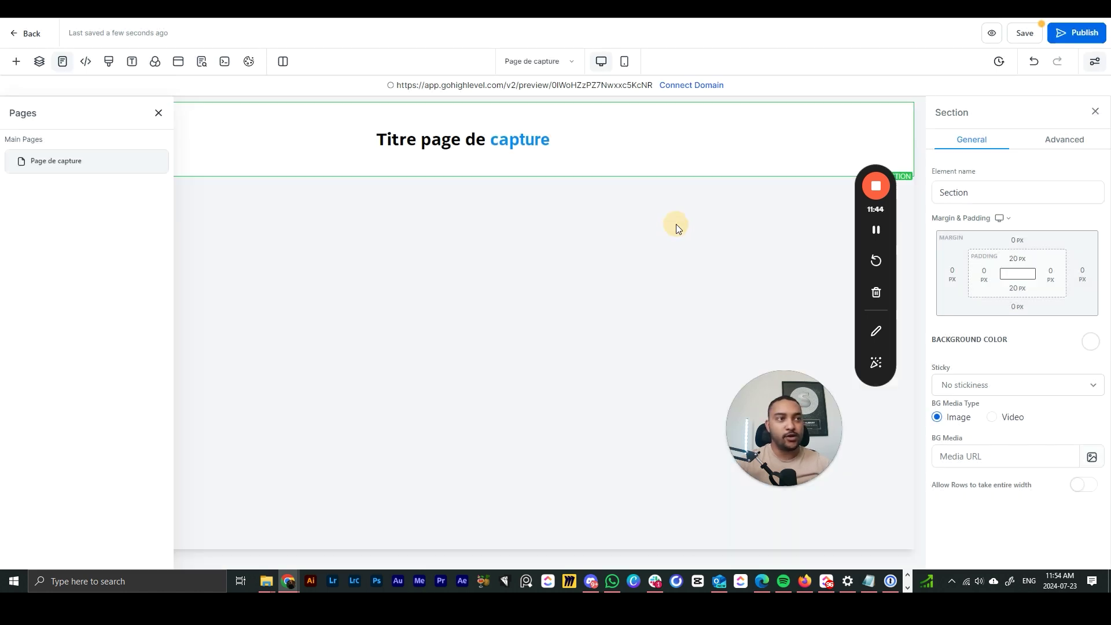
{"action": "left_click", "coordinate": [1023, 36]}
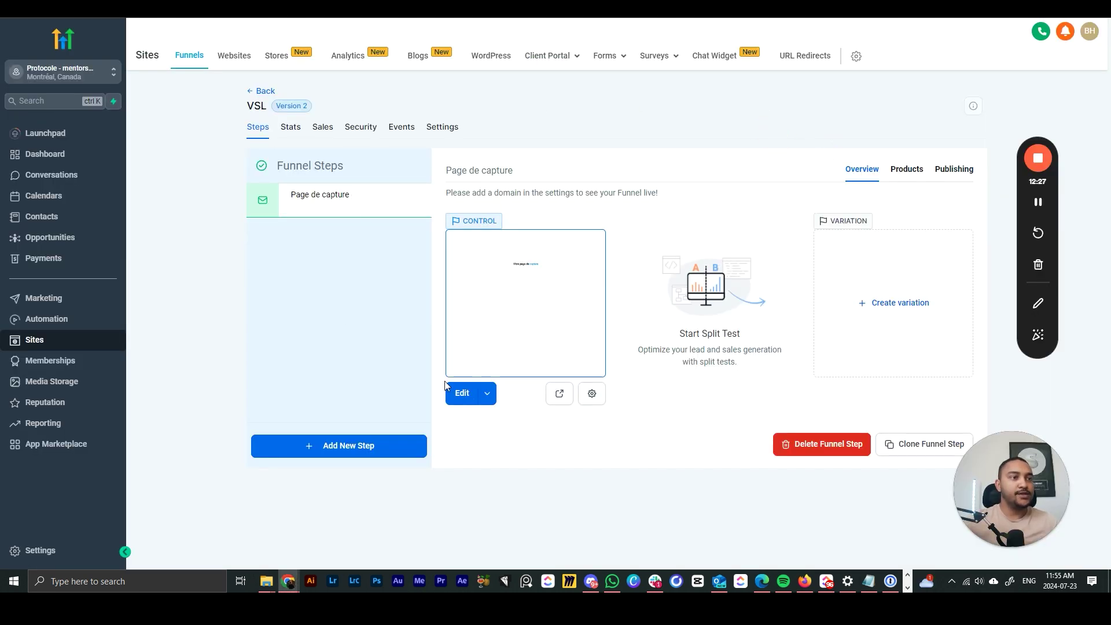
Reopen the Page de capture in the editor and return to the funnel's steps.
{"action": "left_click", "coordinate": [466, 394]}
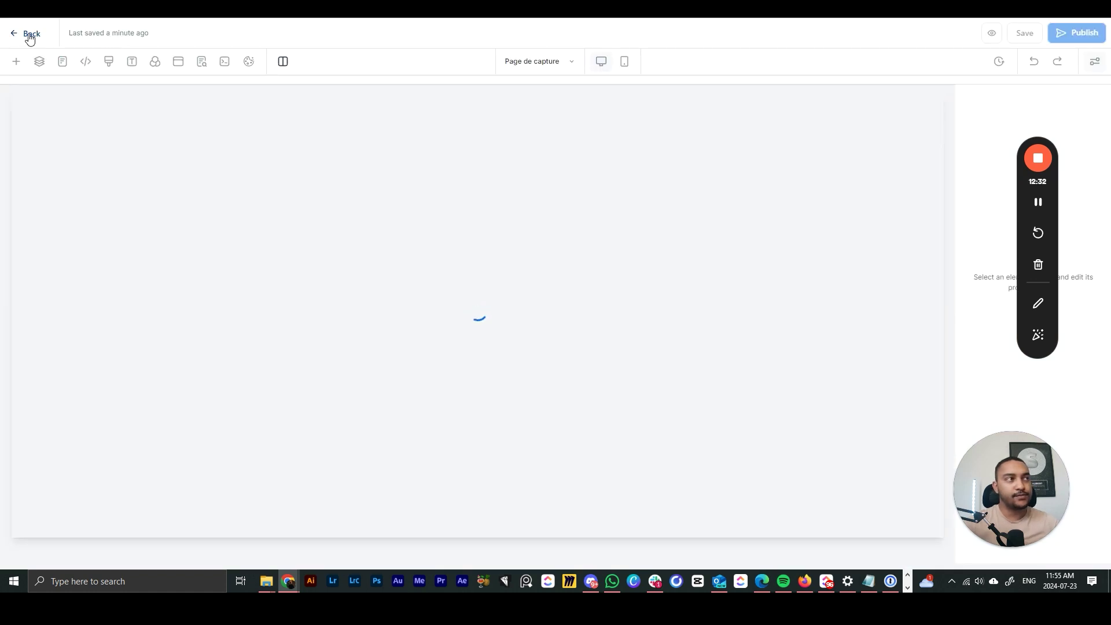
{"action": "left_click", "coordinate": [30, 38]}
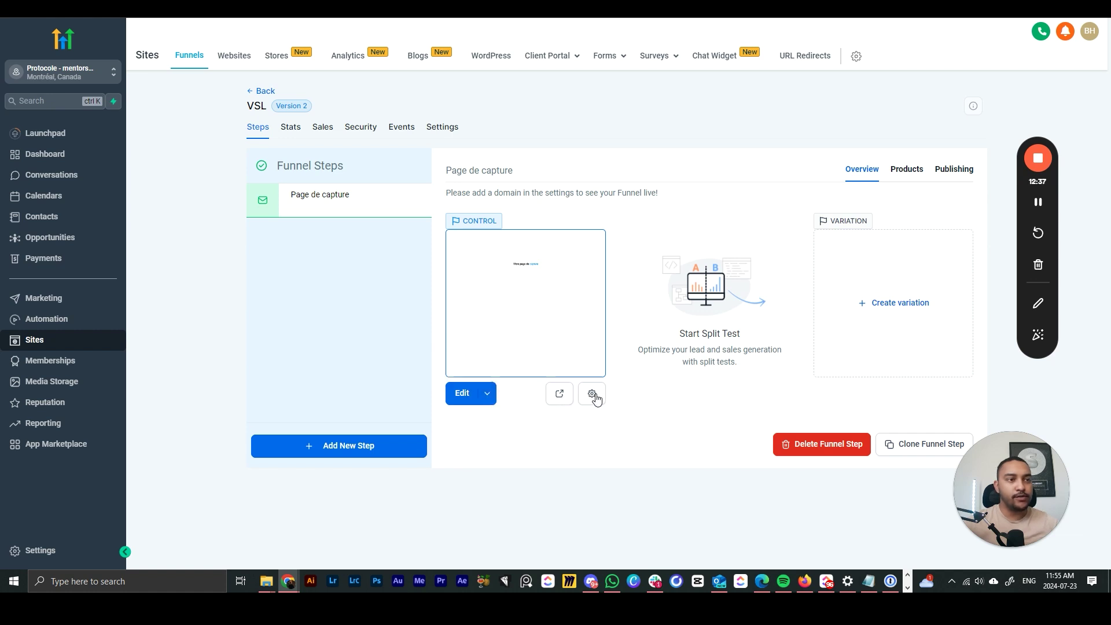
View the settings of the Page de capture's control version and close them.
{"action": "left_click", "coordinate": [590, 396]}
{"action": "left_click_drag", "start_coordinate": [518, 347], "coordinate": [411, 345]}
{"action": "left_click", "coordinate": [693, 200]}
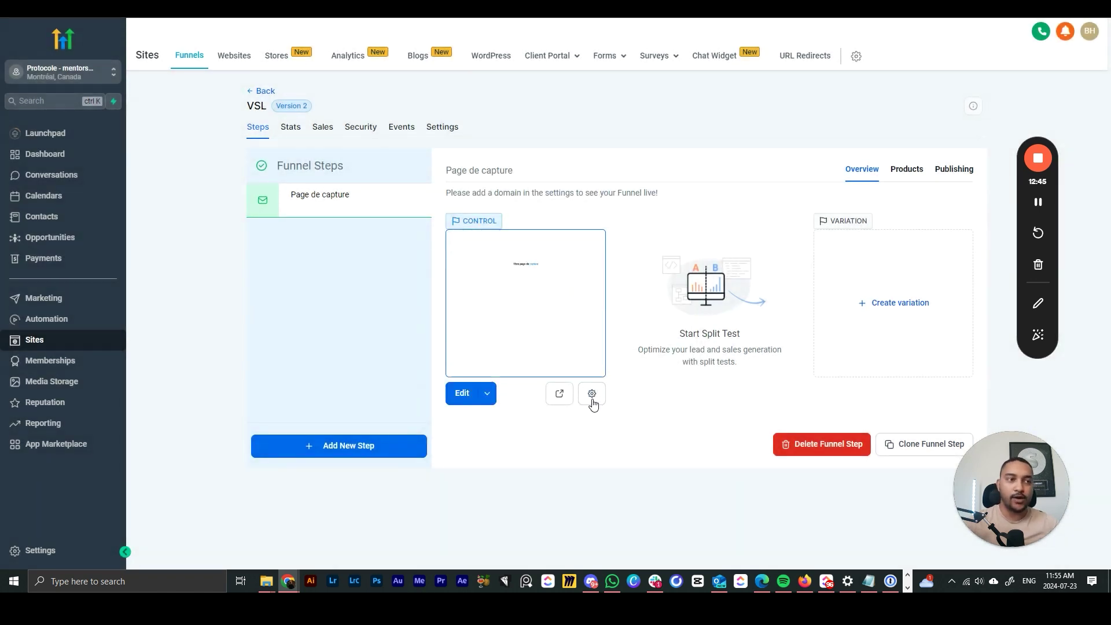
View the deletion confirmation for the Page de capture step and dismiss it without deleting.
{"action": "left_click_drag", "start_coordinate": [992, 484], "coordinate": [174, 468]}
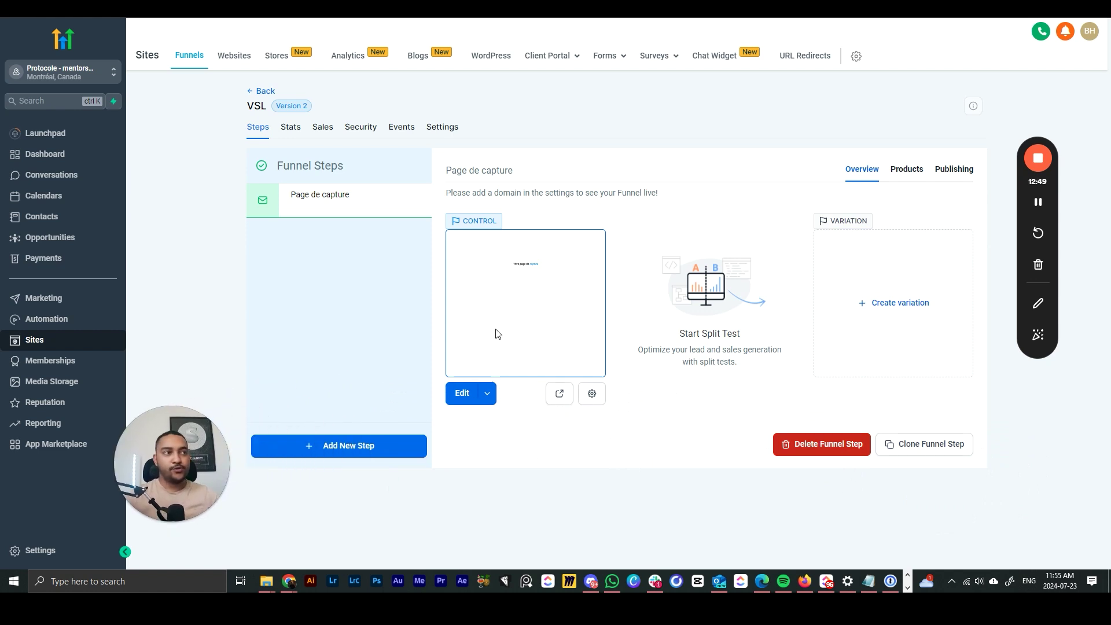
{"action": "left_click", "coordinate": [793, 444]}
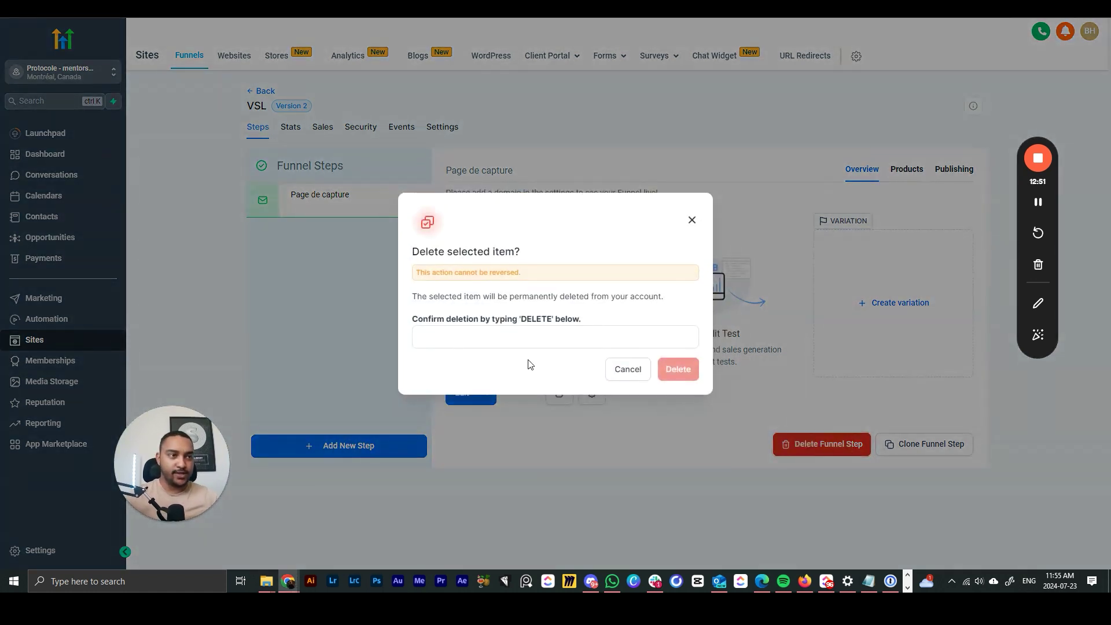
{"action": "left_click", "coordinate": [516, 341]}
{"action": "type", "text": "DEELTE"}
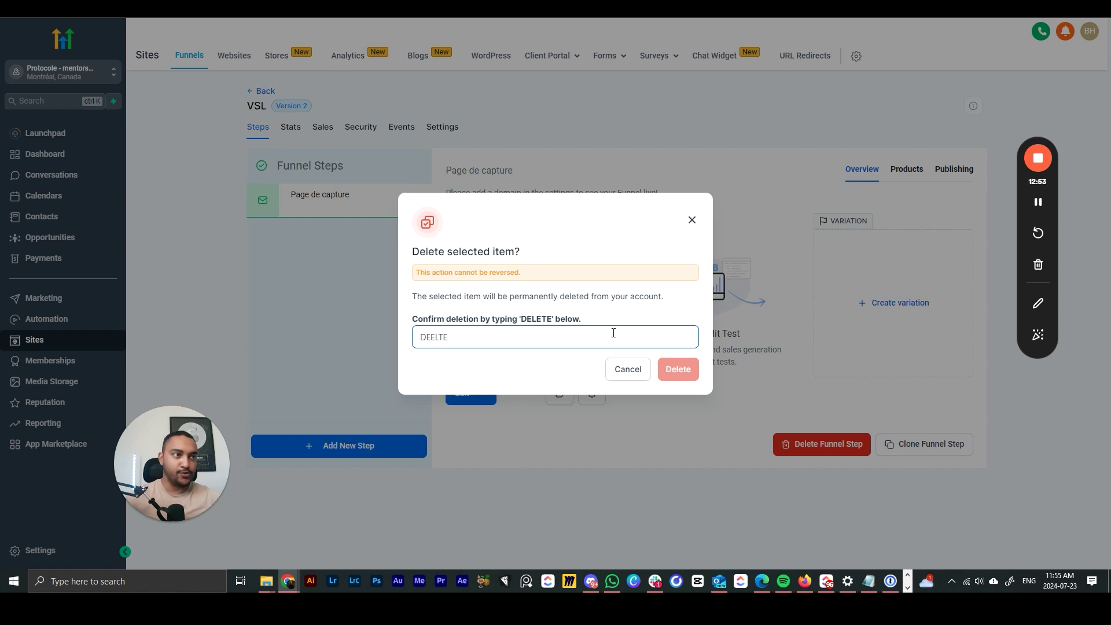
{"action": "left_click", "coordinate": [691, 221]}
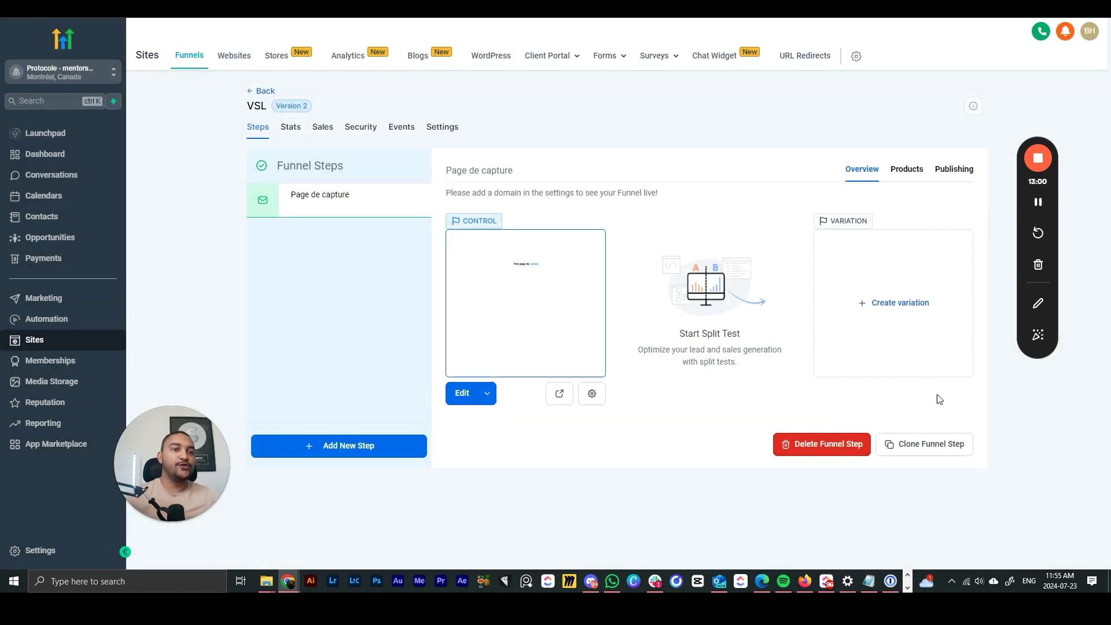
Explore cloning Page de capture into the VSL funnel of the Protocole - mentorship & solutions location, and close the dialog without cloning.
{"action": "left_click", "coordinate": [912, 453]}
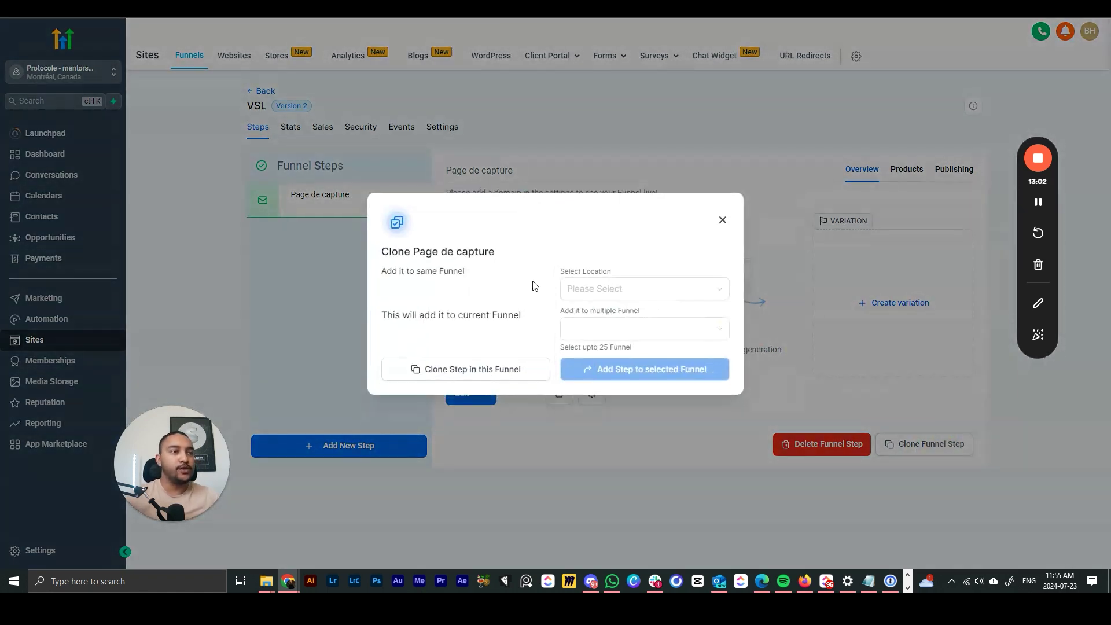
{"action": "left_click", "coordinate": [616, 289]}
{"action": "left_click", "coordinate": [672, 317]}
{"action": "left_click", "coordinate": [646, 328]}
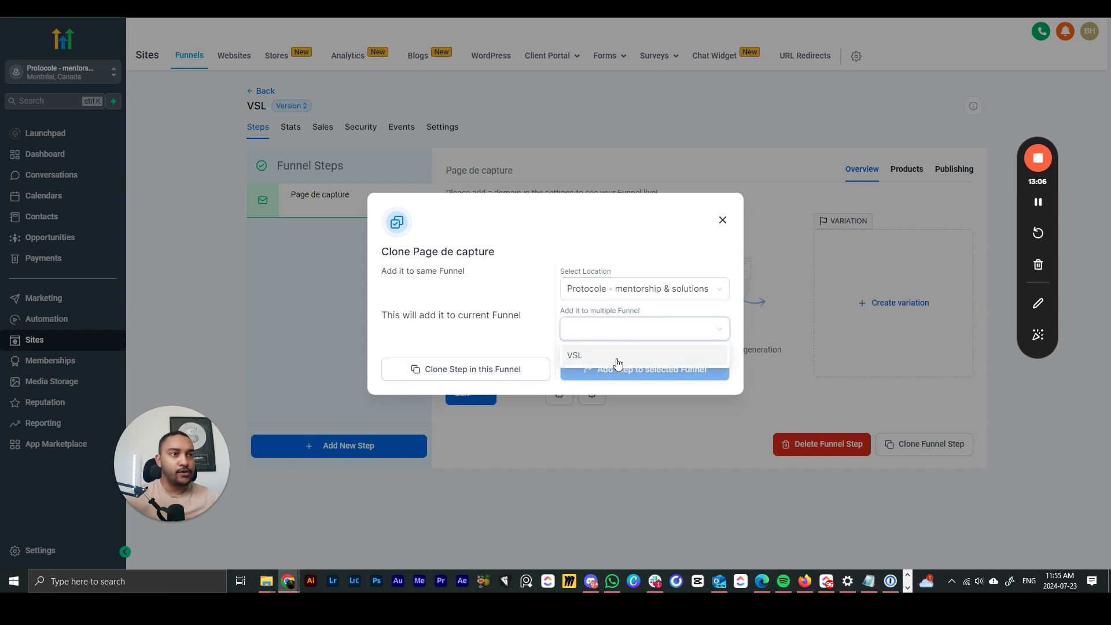
{"action": "left_click", "coordinate": [605, 351]}
{"action": "left_click", "coordinate": [551, 345]}
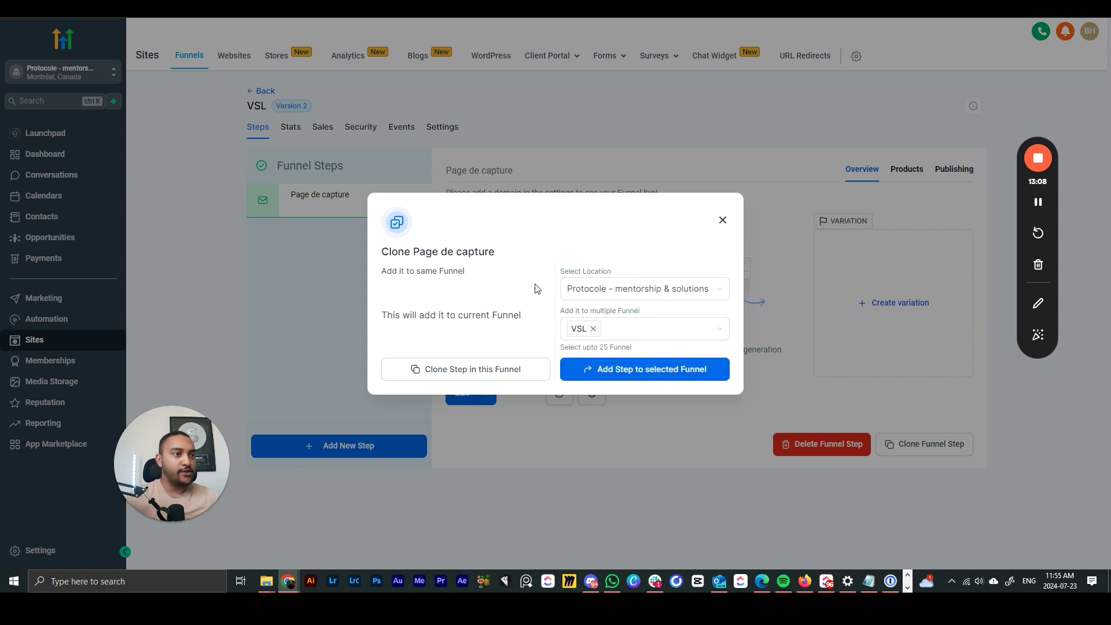
{"action": "left_click", "coordinate": [722, 222]}
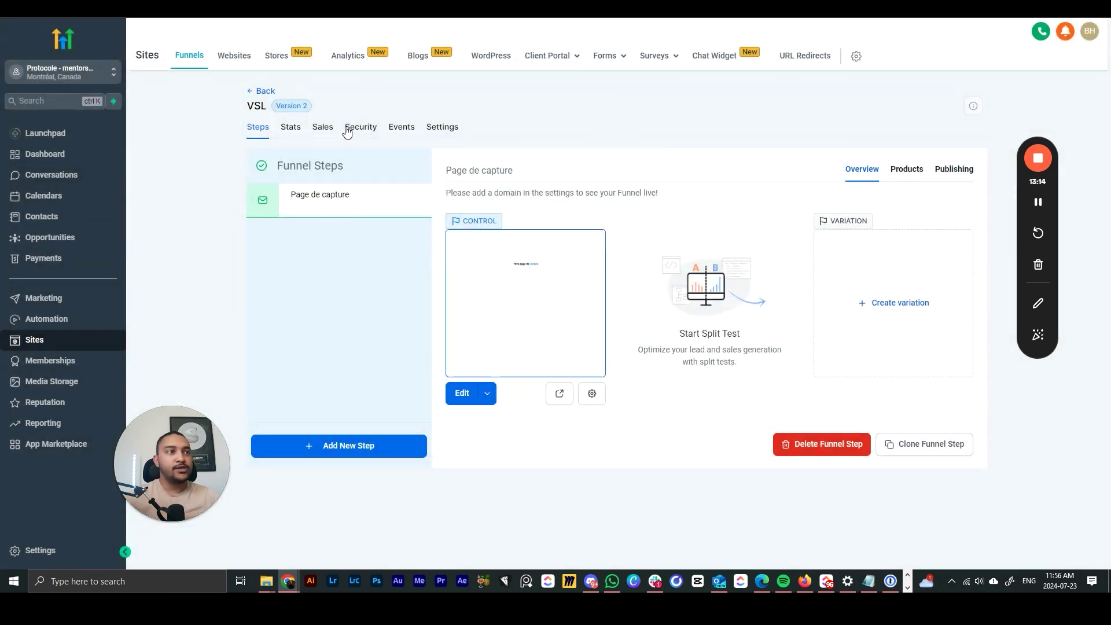
View the Page de capture's products and its publishing name and URL, and return to its overview.
{"action": "left_click", "coordinate": [902, 175]}
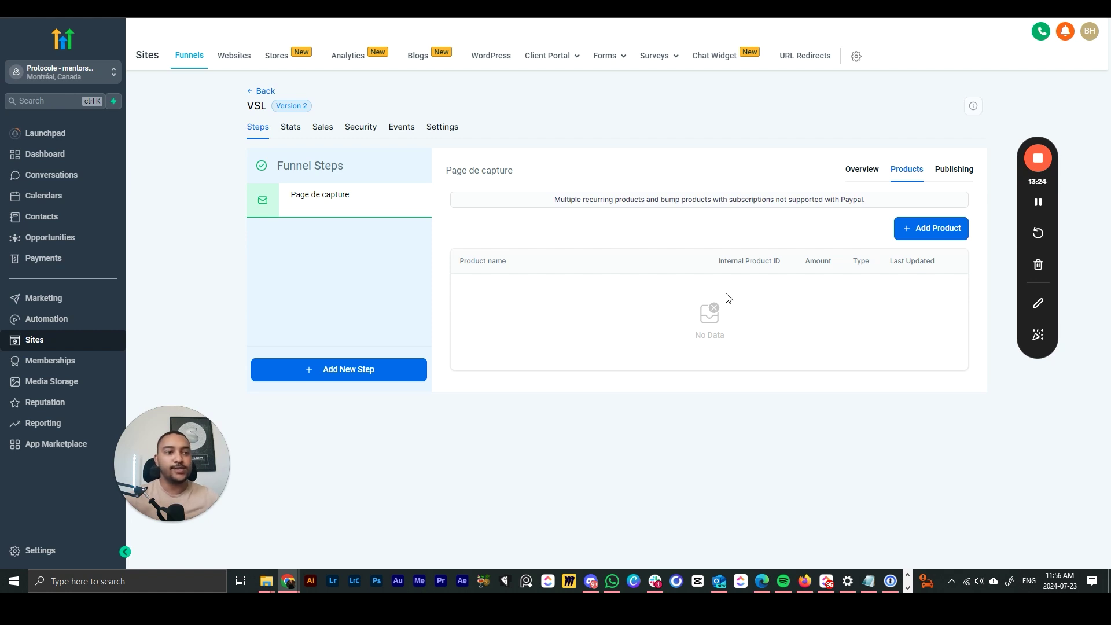
{"action": "left_click", "coordinate": [949, 170]}
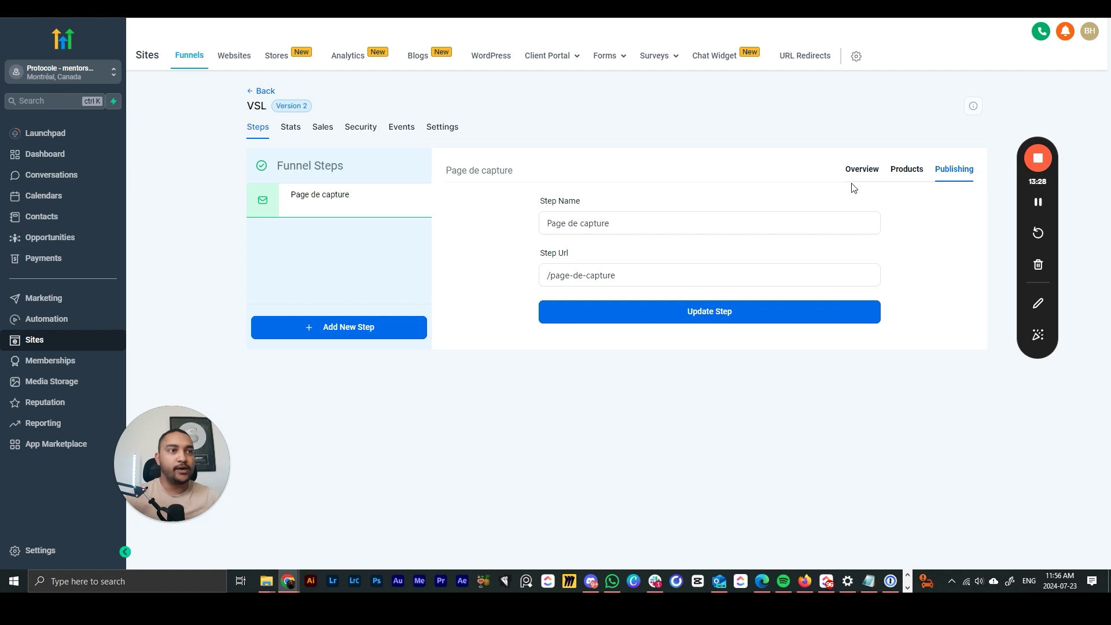
{"action": "left_click", "coordinate": [640, 273]}
{"action": "double_click", "coordinate": [640, 273]}
{"action": "left_click", "coordinate": [860, 168]}
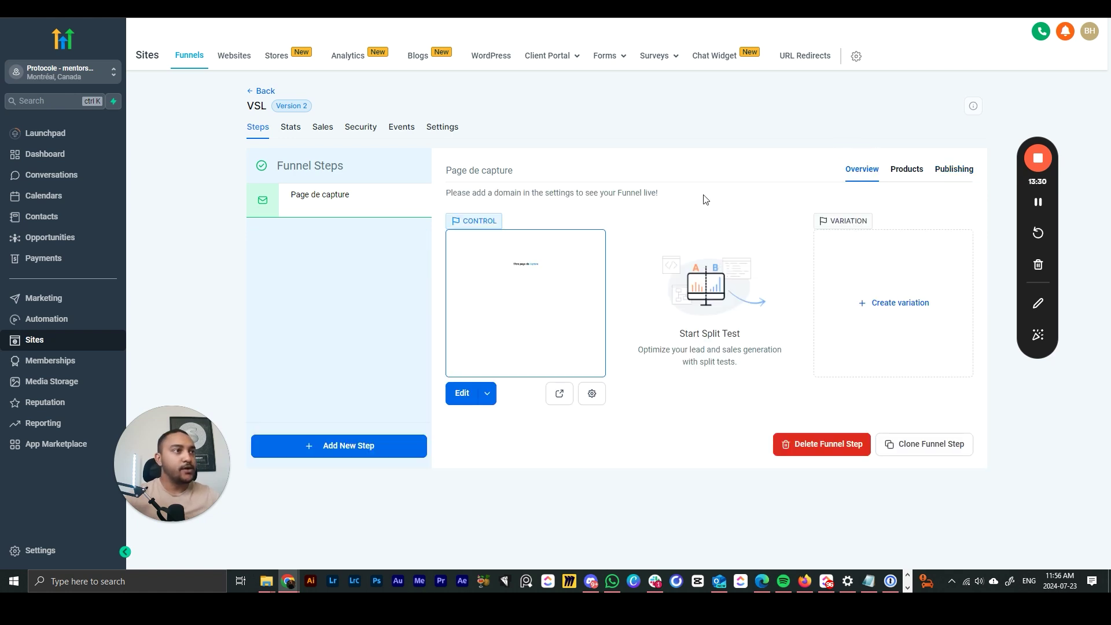
View the funnel's page view, opt-in, sales and earnings statistics for the Page de capture.
{"action": "left_click", "coordinate": [288, 129]}
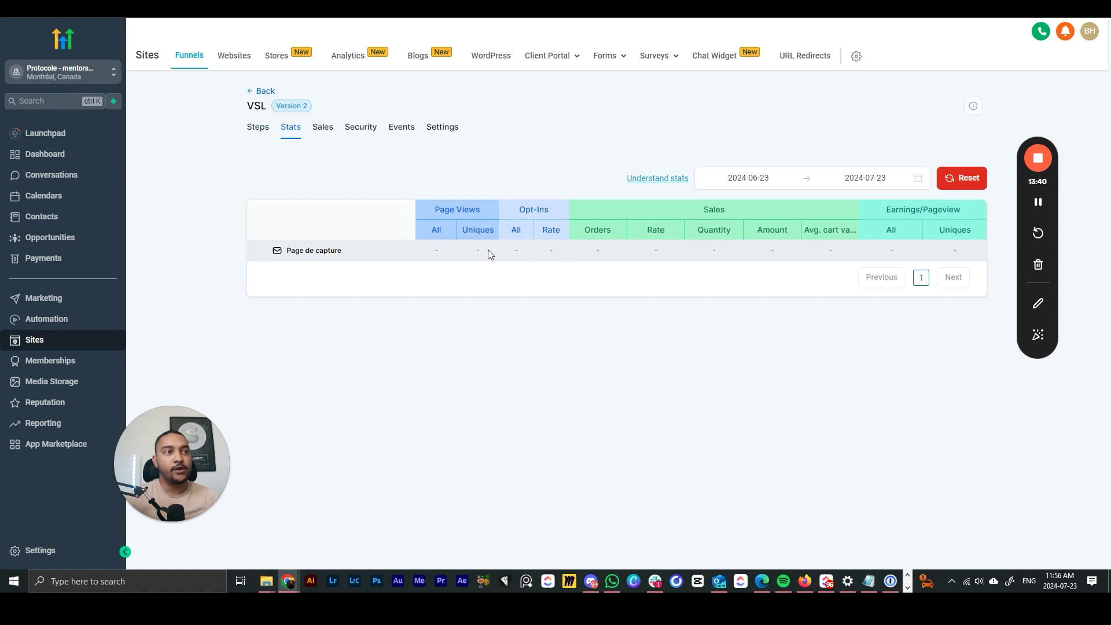
{"action": "left_click", "coordinate": [505, 277]}
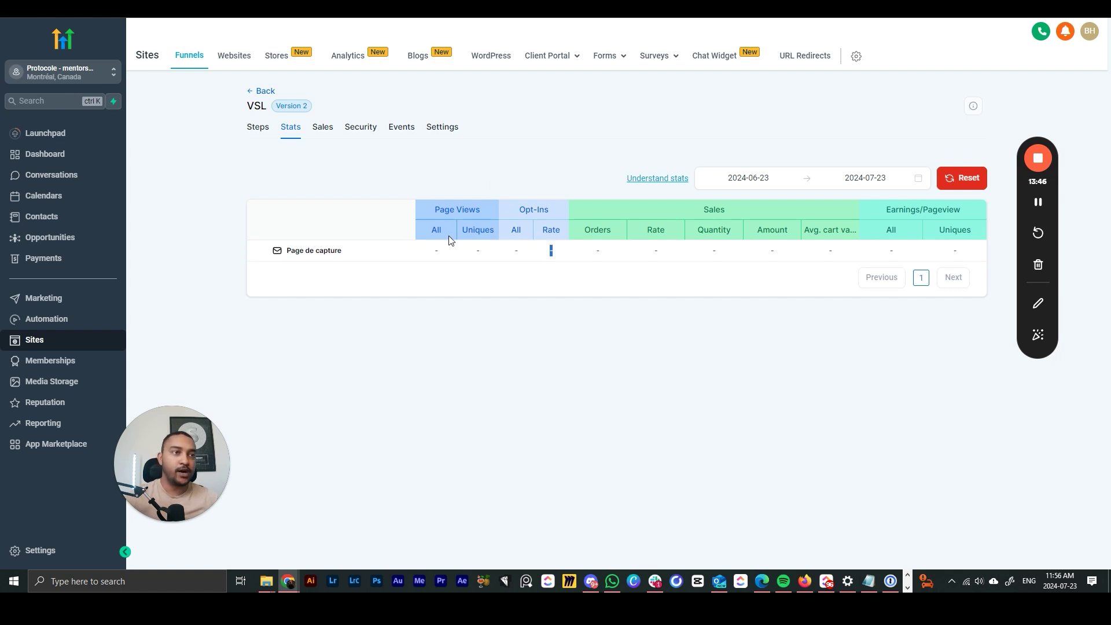
{"action": "left_click_drag", "start_coordinate": [592, 249], "coordinate": [967, 237]}
{"action": "left_click", "coordinate": [700, 253]}
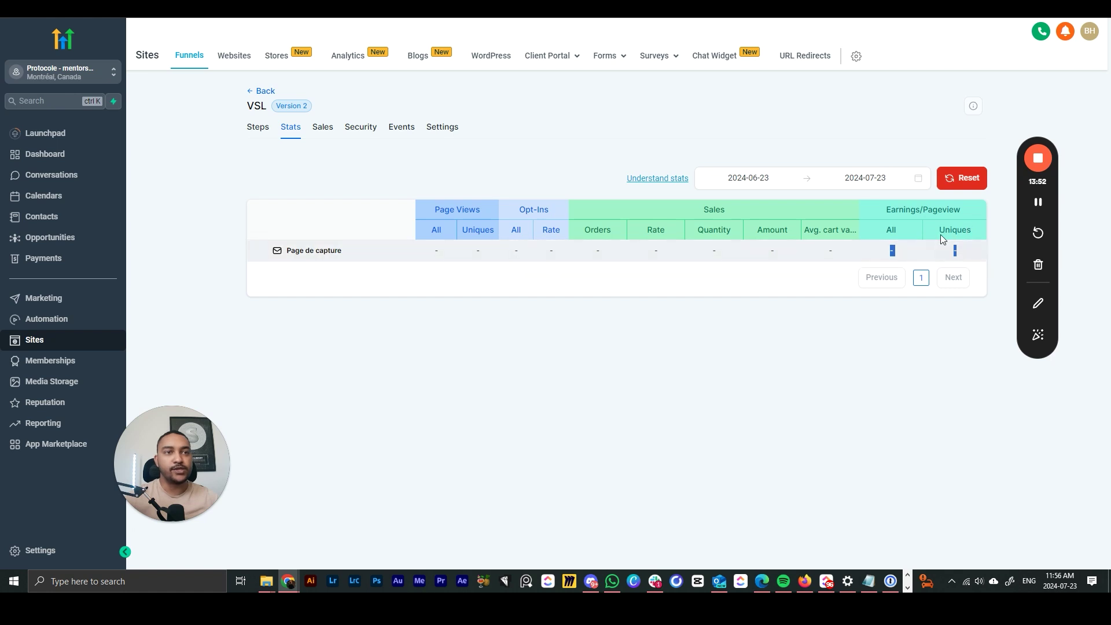
Set the funnel statistics date range from 2024-06-01 to 2024-07-01.
{"action": "left_click", "coordinate": [746, 177]}
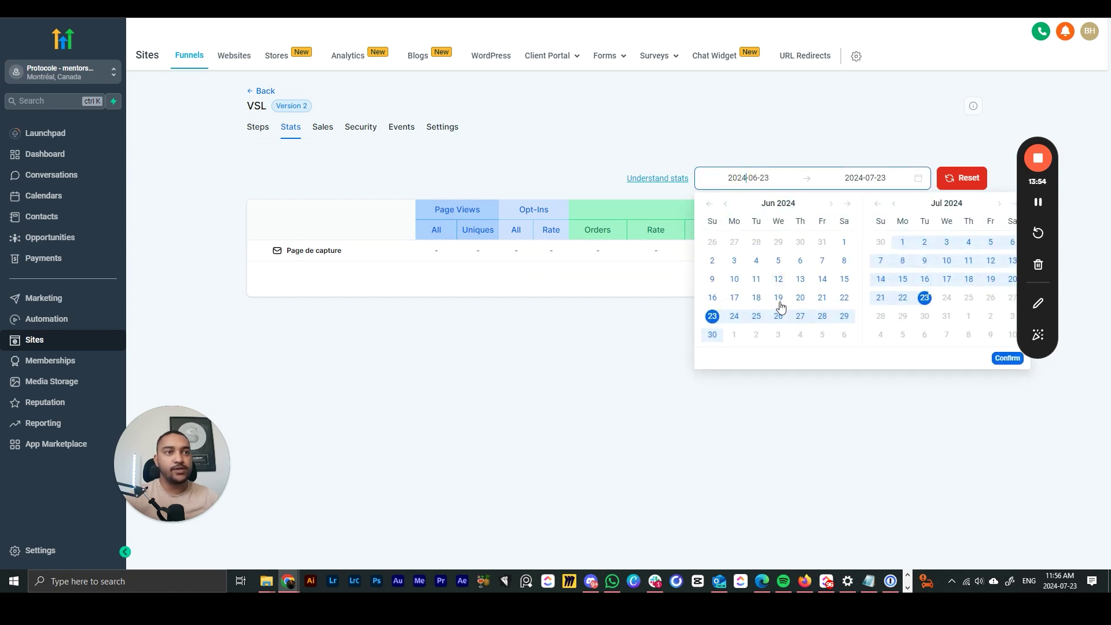
{"action": "left_click", "coordinate": [844, 242]}
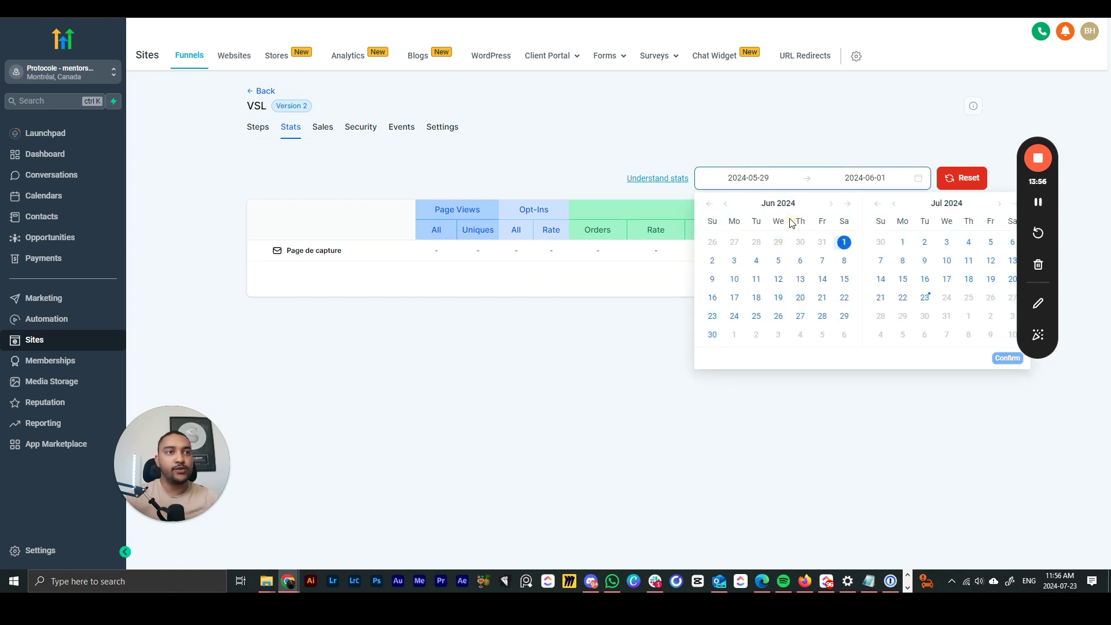
{"action": "left_click", "coordinate": [902, 242]}
{"action": "left_click", "coordinate": [1005, 358]}
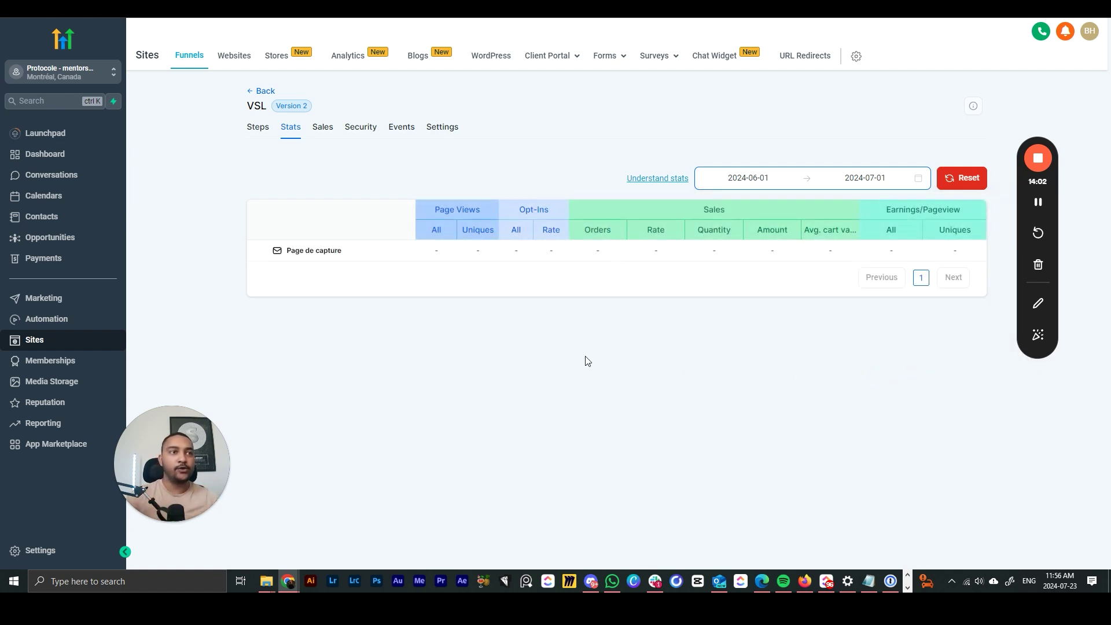
View the VSL funnel's sales and security sections and open its settings.
{"action": "left_click", "coordinate": [320, 127]}
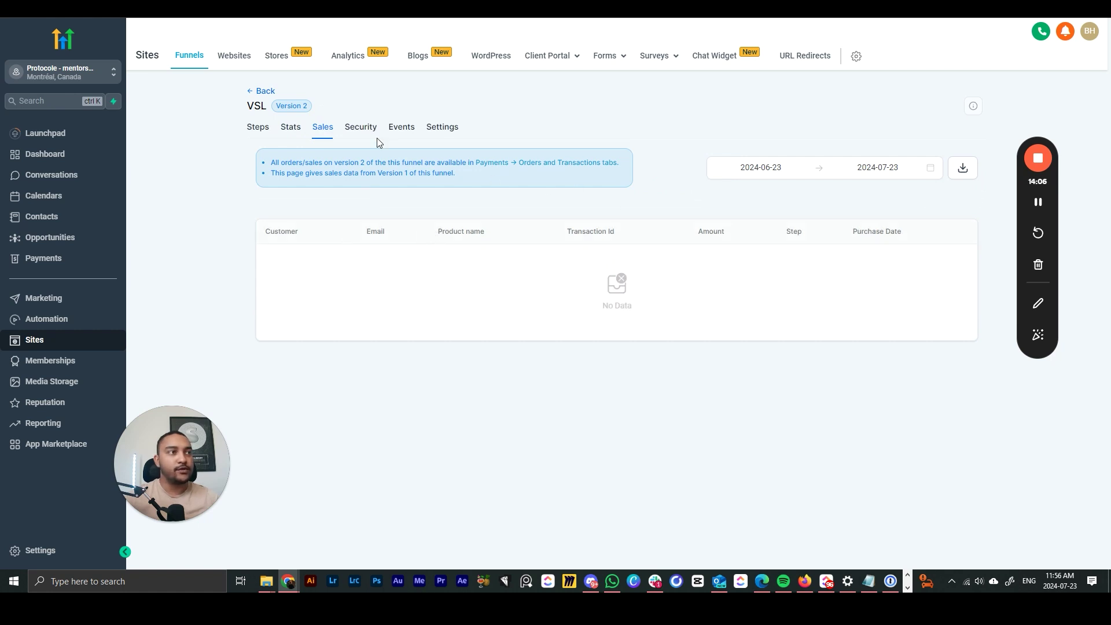
{"action": "left_click", "coordinate": [362, 129]}
{"action": "left_click", "coordinate": [441, 127]}
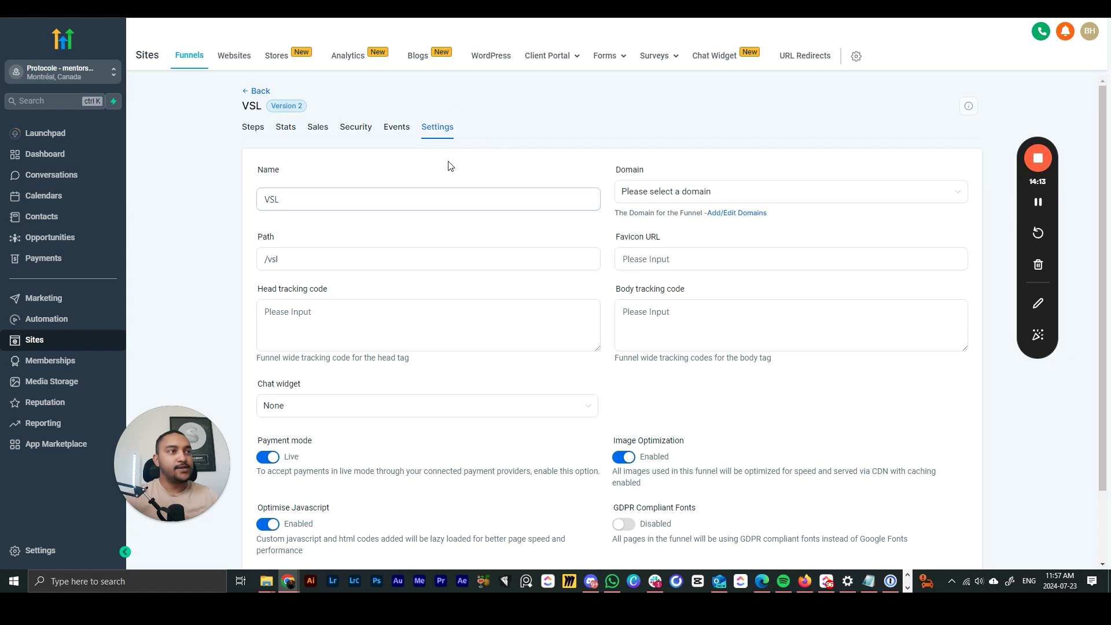
{"action": "left_click_drag", "start_coordinate": [336, 202], "coordinate": [241, 206]}
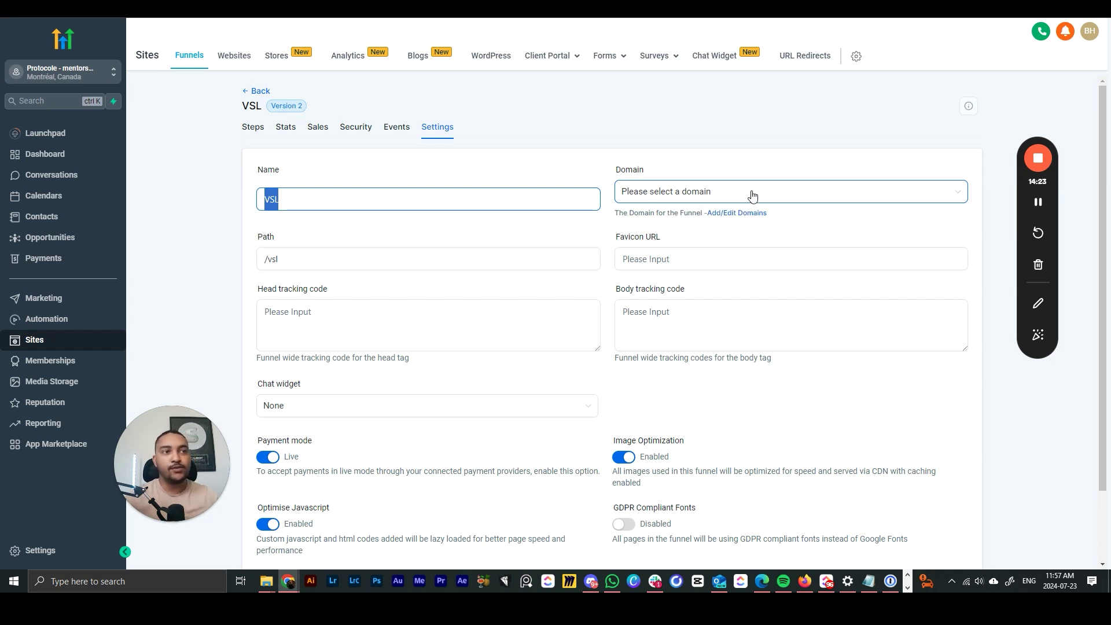
{"action": "left_click", "coordinate": [826, 149]}
{"action": "left_click", "coordinate": [837, 197]}
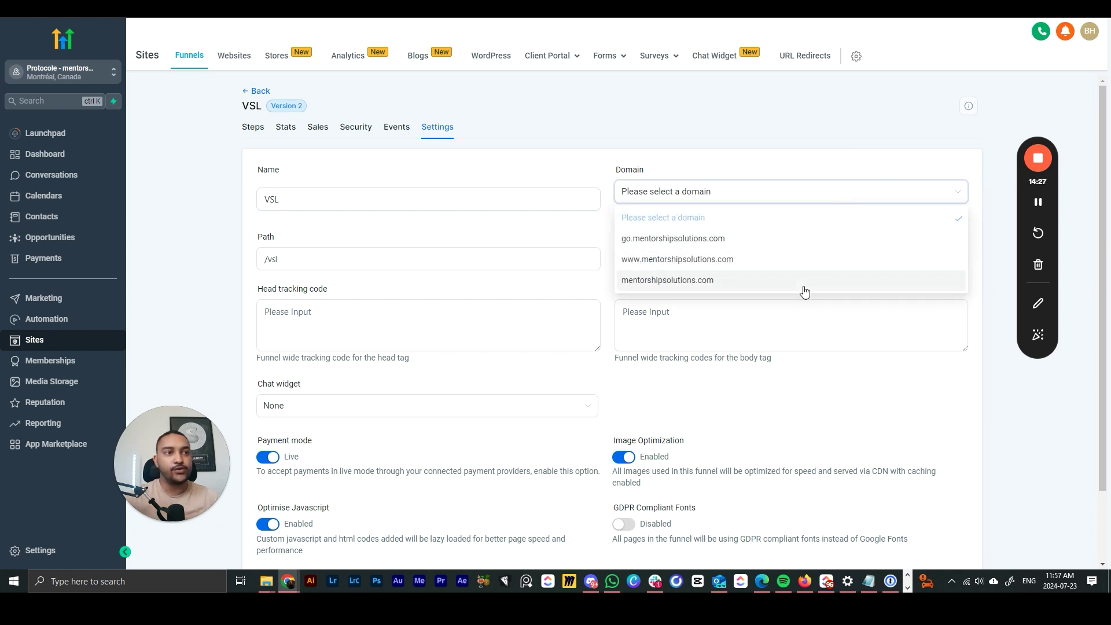
{"action": "left_click", "coordinate": [715, 259]}
{"action": "left_click", "coordinate": [858, 161]}
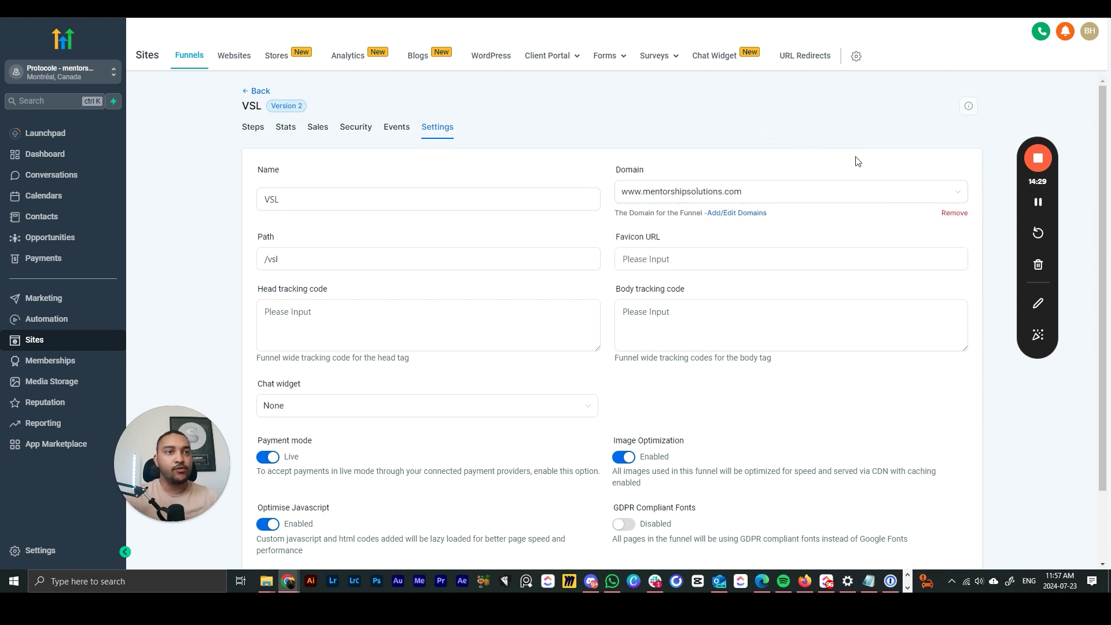
Examine the favicon URL and enlarged head tracking code fields, and return to the funnel's steps without saving.
{"action": "scroll", "coordinate": [521, 226], "scroll_direction": "down", "scroll_amount": 1}
{"action": "left_click", "coordinate": [698, 200]}
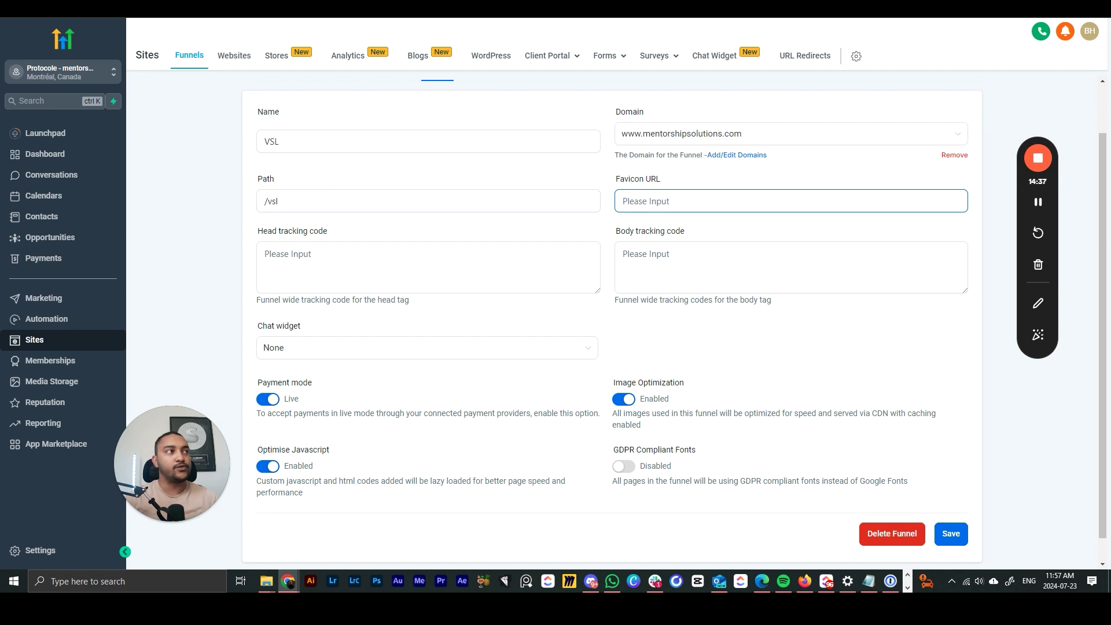
{"action": "left_click", "coordinate": [353, 260]}
{"action": "left_click_drag", "start_coordinate": [596, 292], "coordinate": [595, 434]}
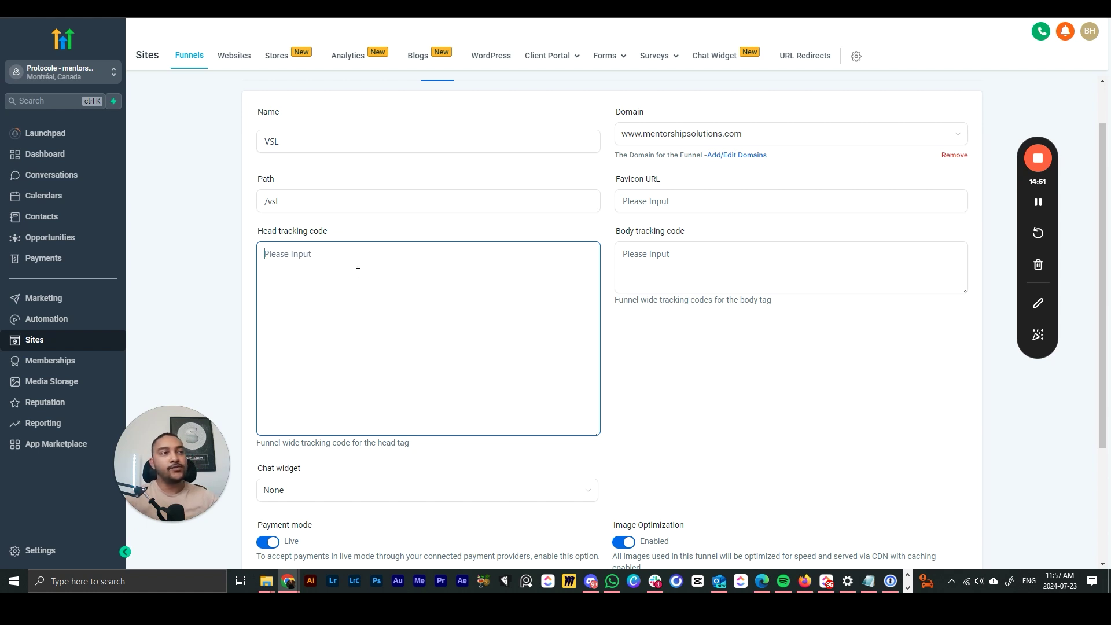
{"action": "scroll", "coordinate": [357, 273], "scroll_direction": "down", "scroll_amount": 1}
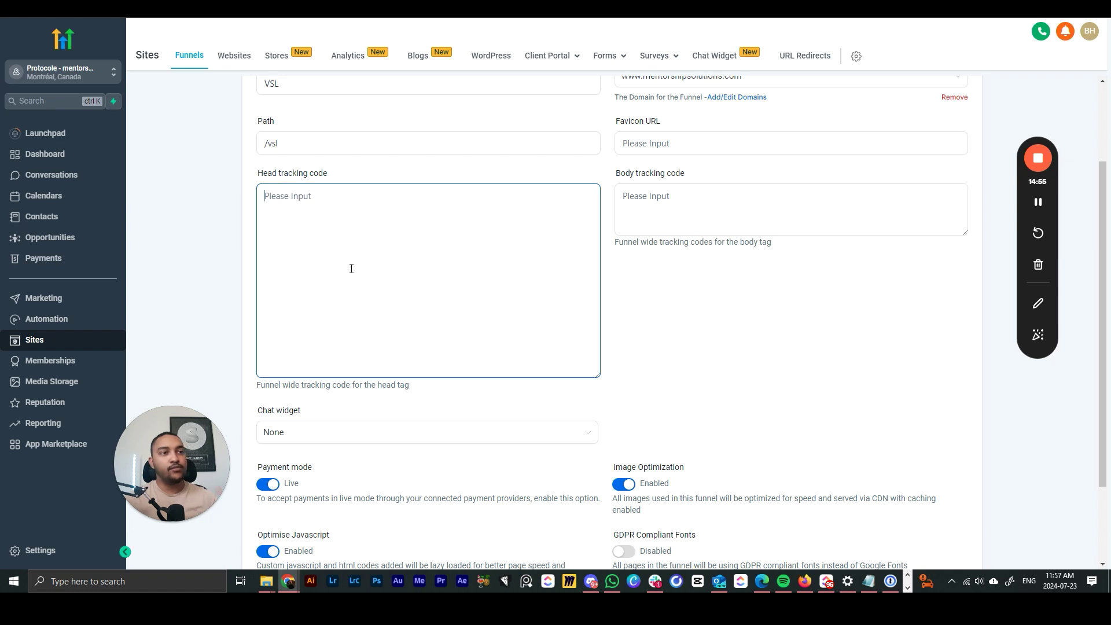
{"action": "scroll", "coordinate": [351, 269], "scroll_direction": "up", "scroll_amount": 1}
{"action": "scroll", "coordinate": [351, 282], "scroll_direction": "up", "scroll_amount": 1}
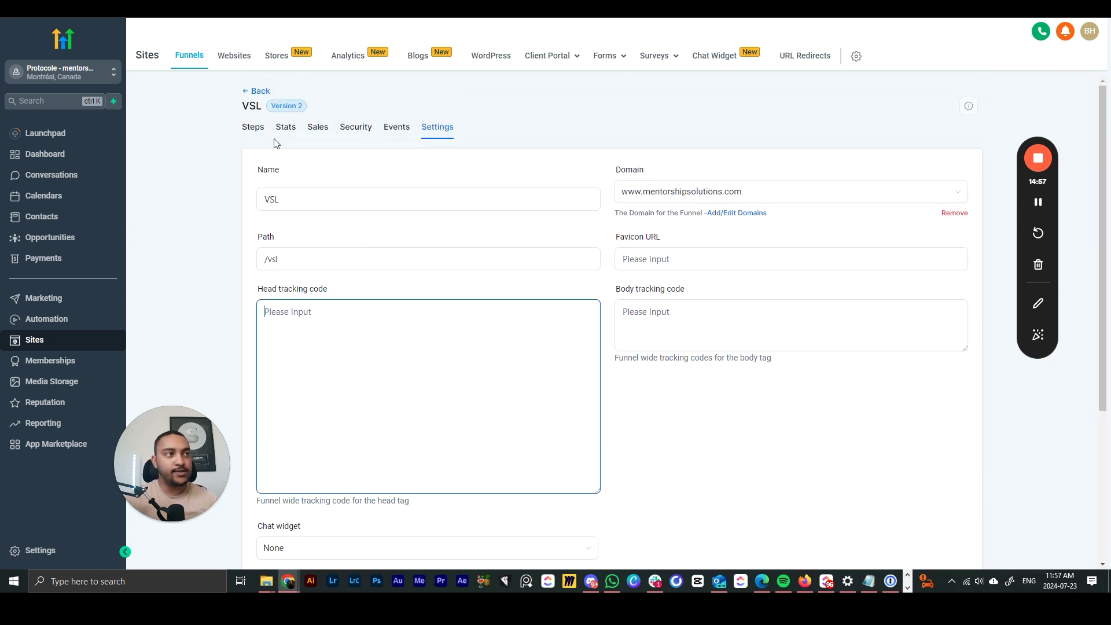
{"action": "left_click", "coordinate": [257, 126]}
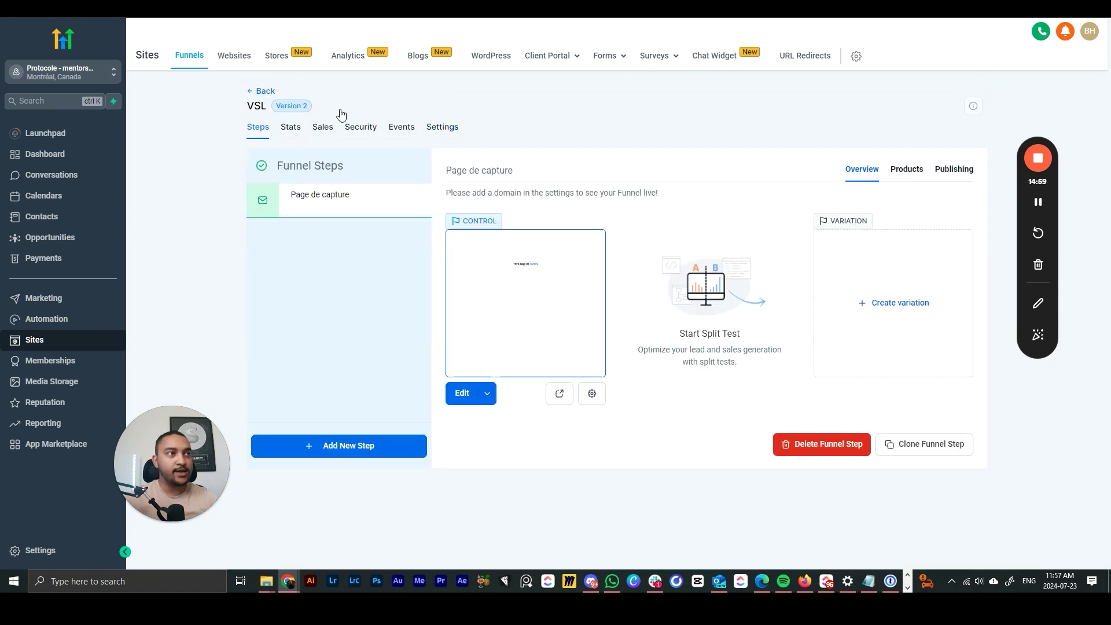
Reopen the funnel settings, enlarge the head and body tracking code fields, and review the chat widget, payment and optimization options.
{"action": "left_click", "coordinate": [442, 127]}
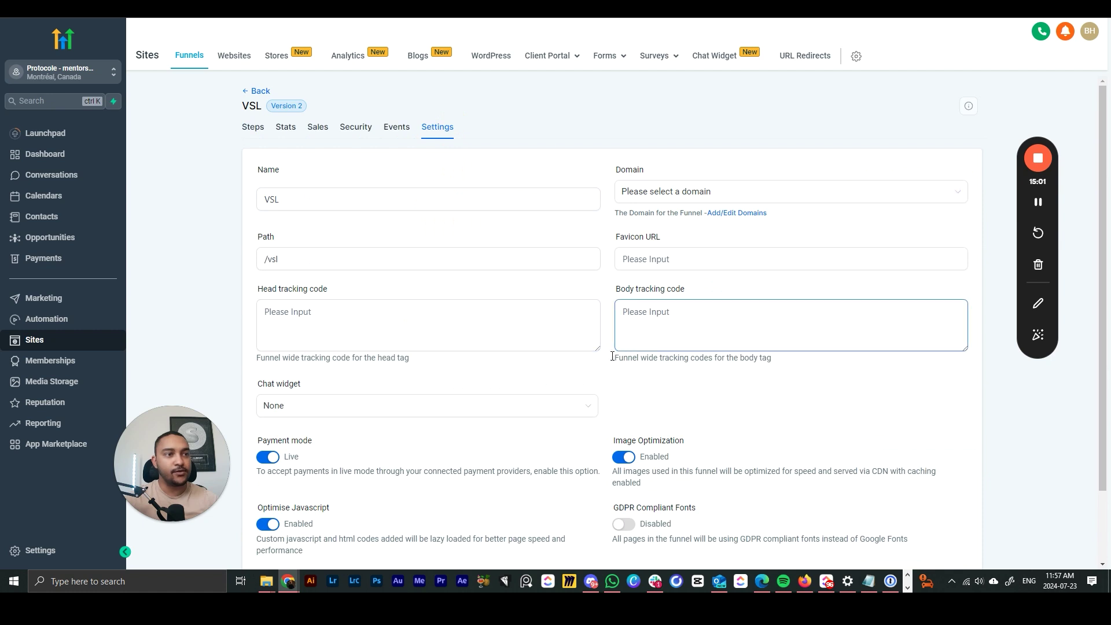
{"action": "left_click", "coordinate": [410, 342]}
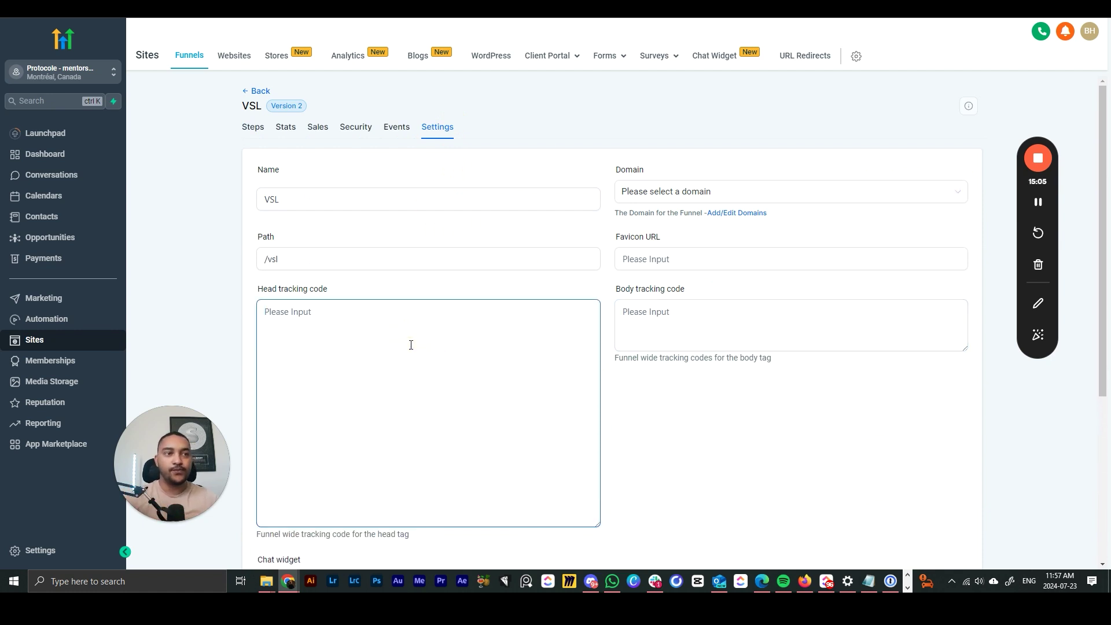
{"action": "scroll", "coordinate": [410, 344], "scroll_direction": "down", "scroll_amount": 2}
{"action": "left_click_drag", "start_coordinate": [963, 234], "coordinate": [963, 402]}
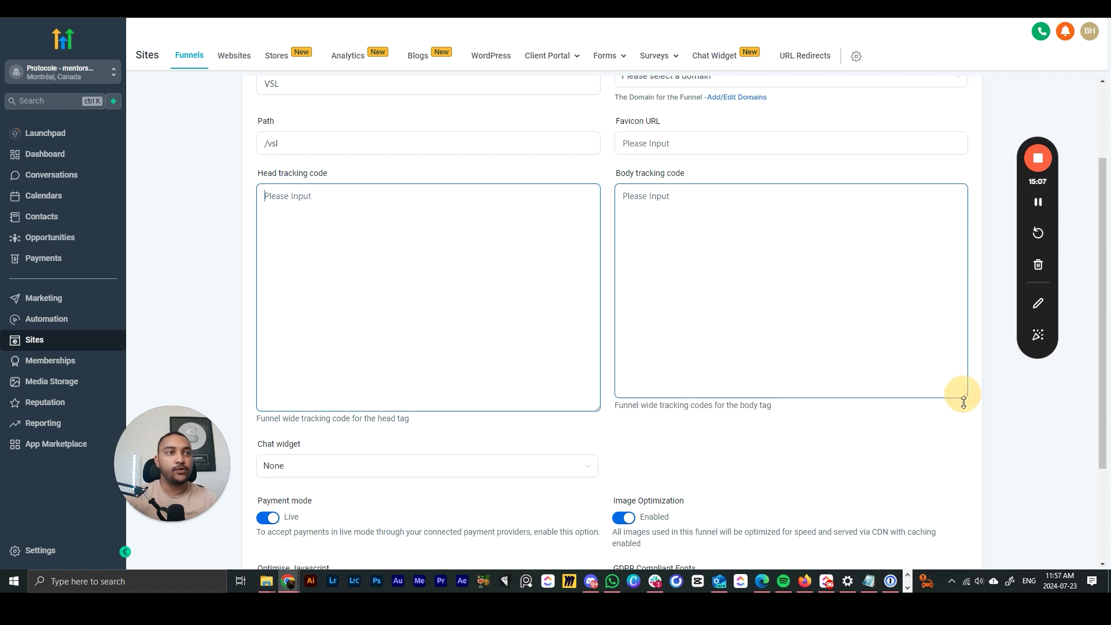
{"action": "left_click", "coordinate": [699, 222]}
{"action": "scroll", "coordinate": [699, 221], "scroll_direction": "down", "scroll_amount": 2}
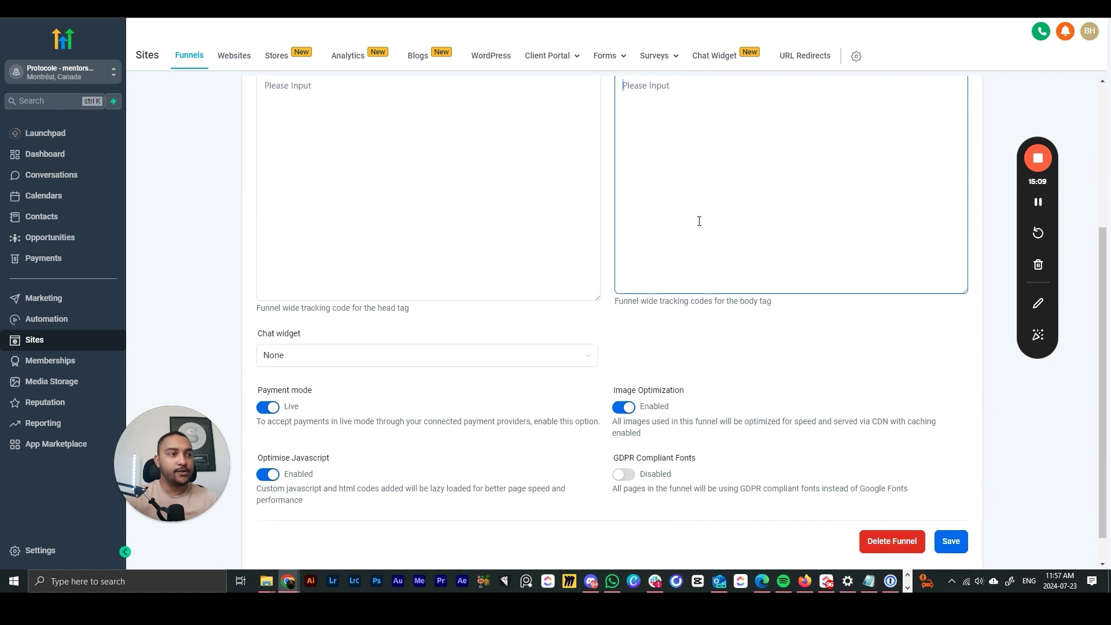
{"action": "left_click", "coordinate": [488, 287]}
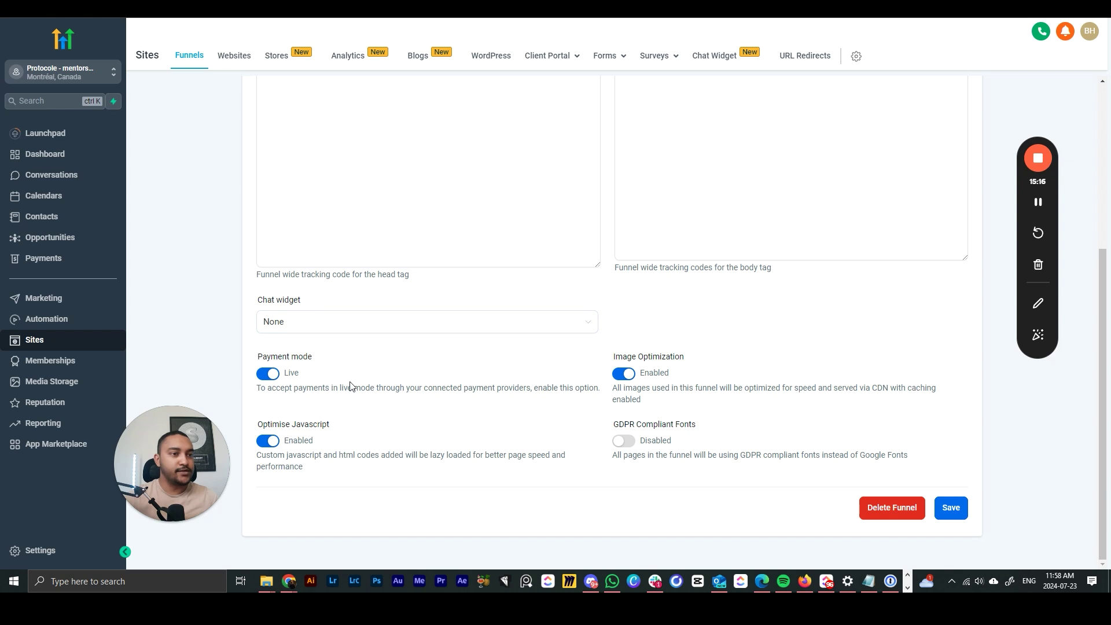
{"action": "left_click", "coordinate": [950, 507]}
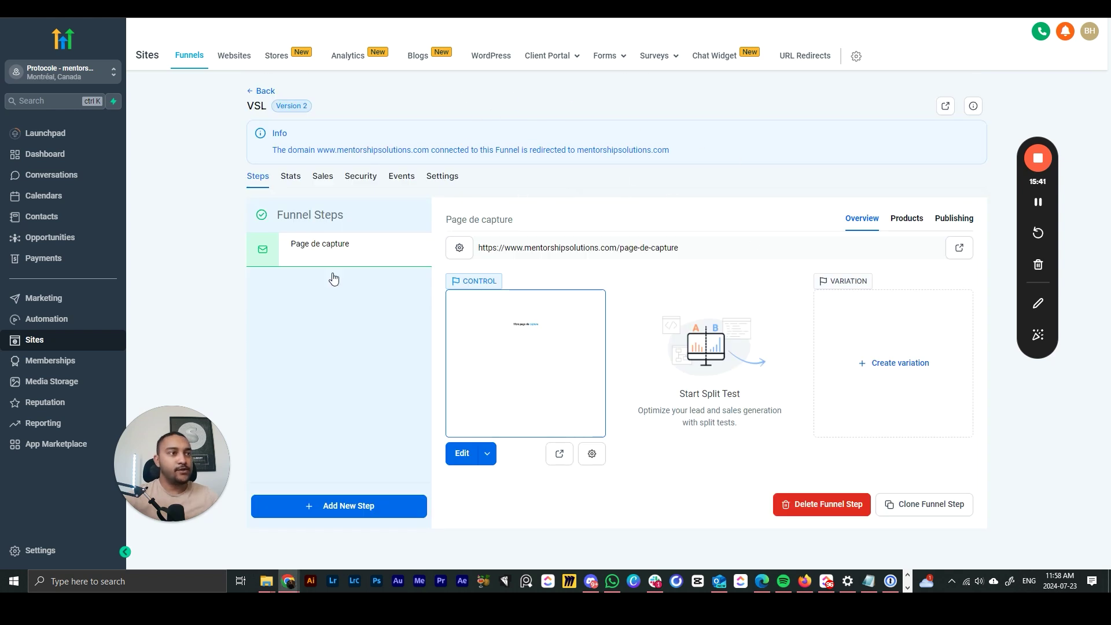
{"action": "mouse_move", "coordinate": [412, 252]}
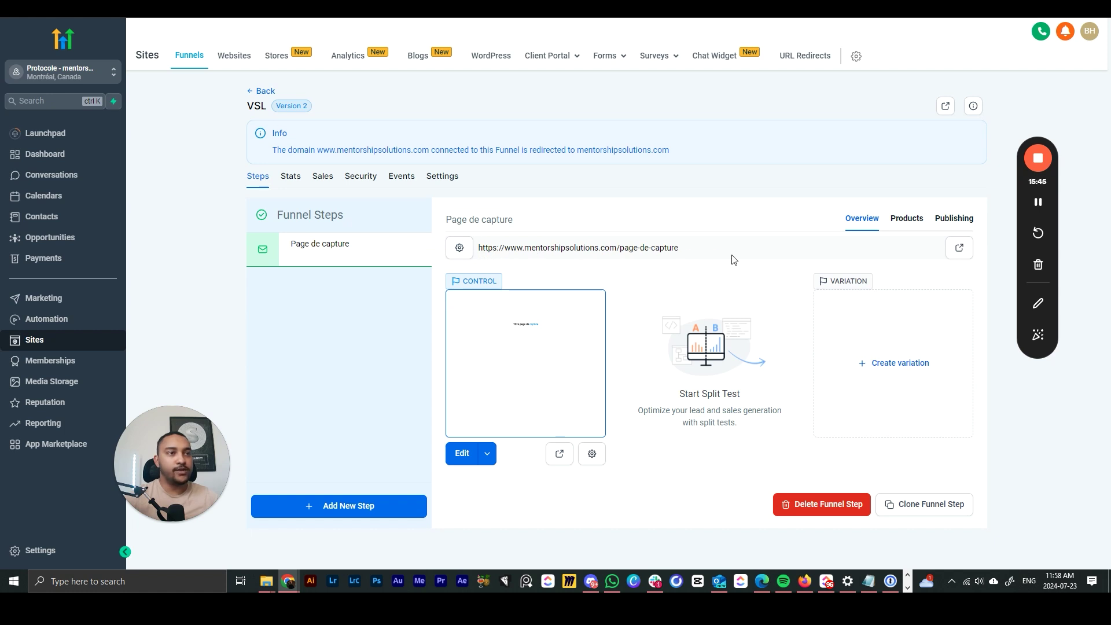
{"action": "left_click_drag", "start_coordinate": [678, 247], "coordinate": [617, 249]}
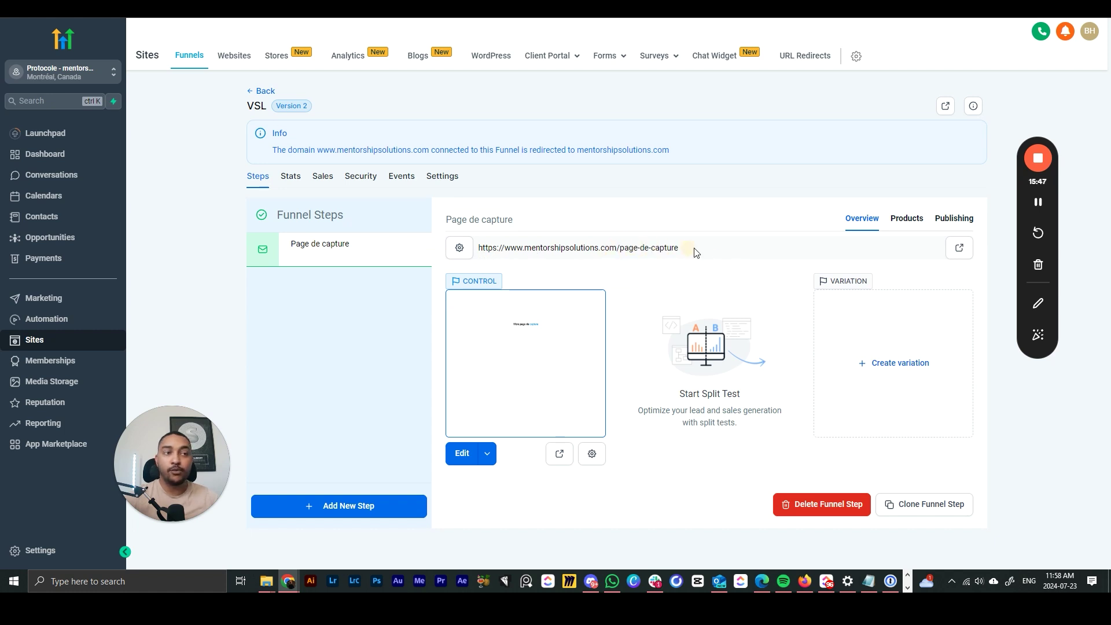
Set the Page de capture step's URL path to /inscription and update the step.
{"action": "left_click_drag", "start_coordinate": [695, 250], "coordinate": [607, 255]}
{"action": "left_click", "coordinate": [607, 254]}
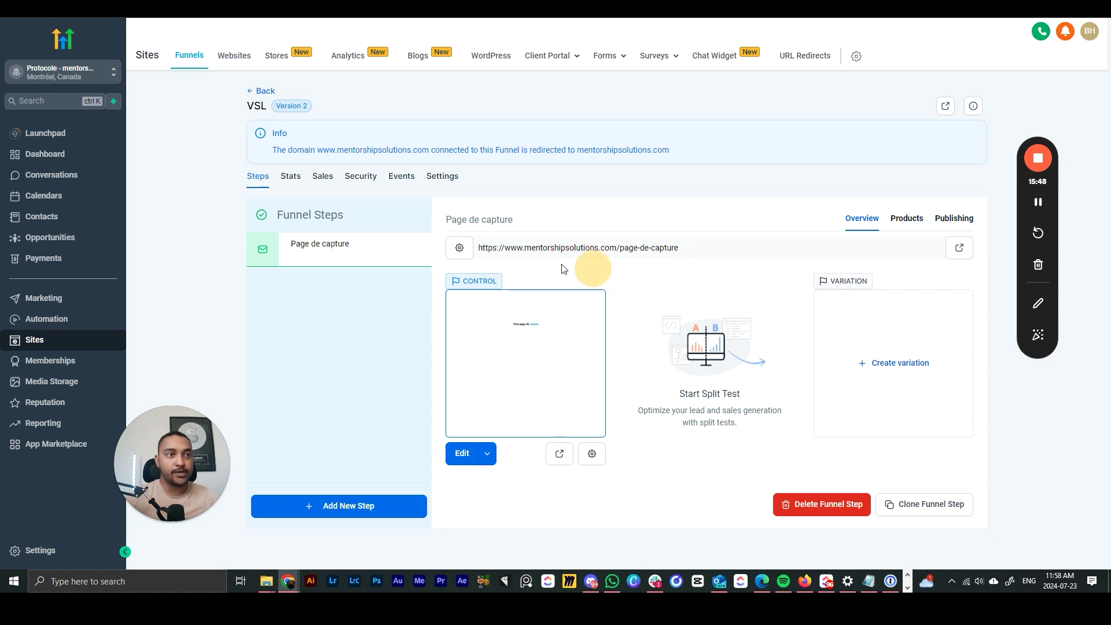
{"action": "left_click", "coordinate": [460, 248]}
{"action": "left_click_drag", "start_coordinate": [619, 325], "coordinate": [551, 324]}
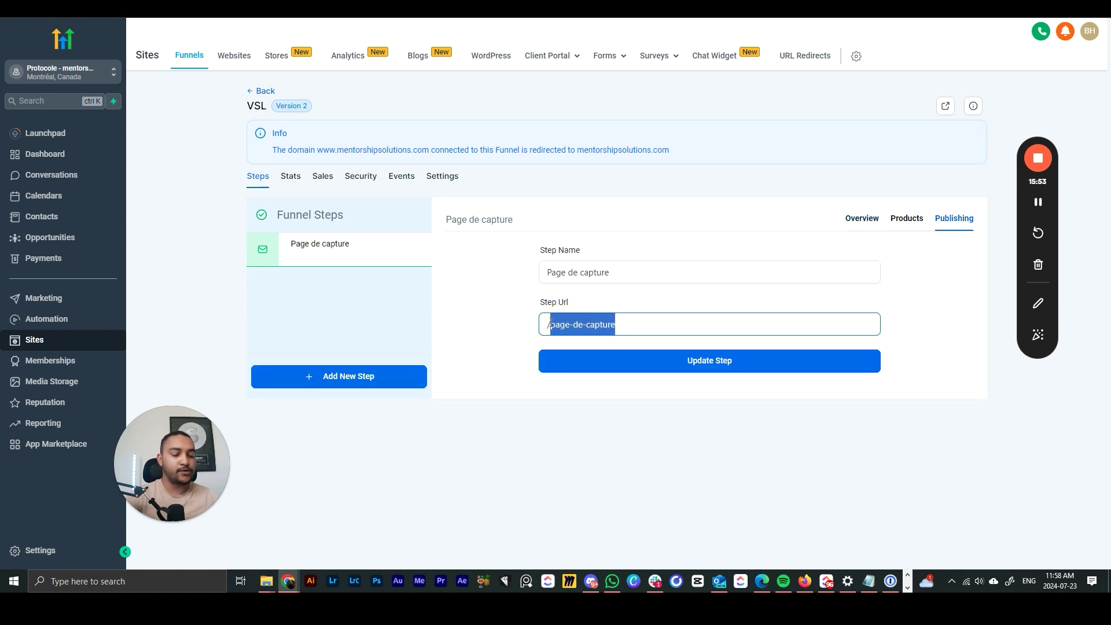
{"action": "type", "text": "INS"}
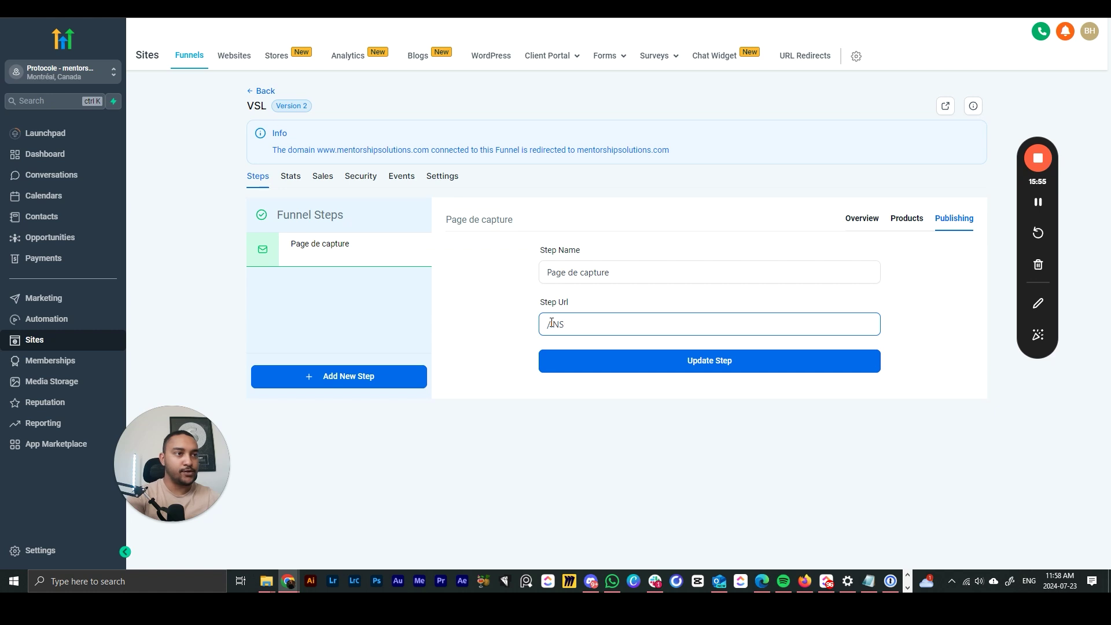
{"action": "type", "text": "CRIption"}
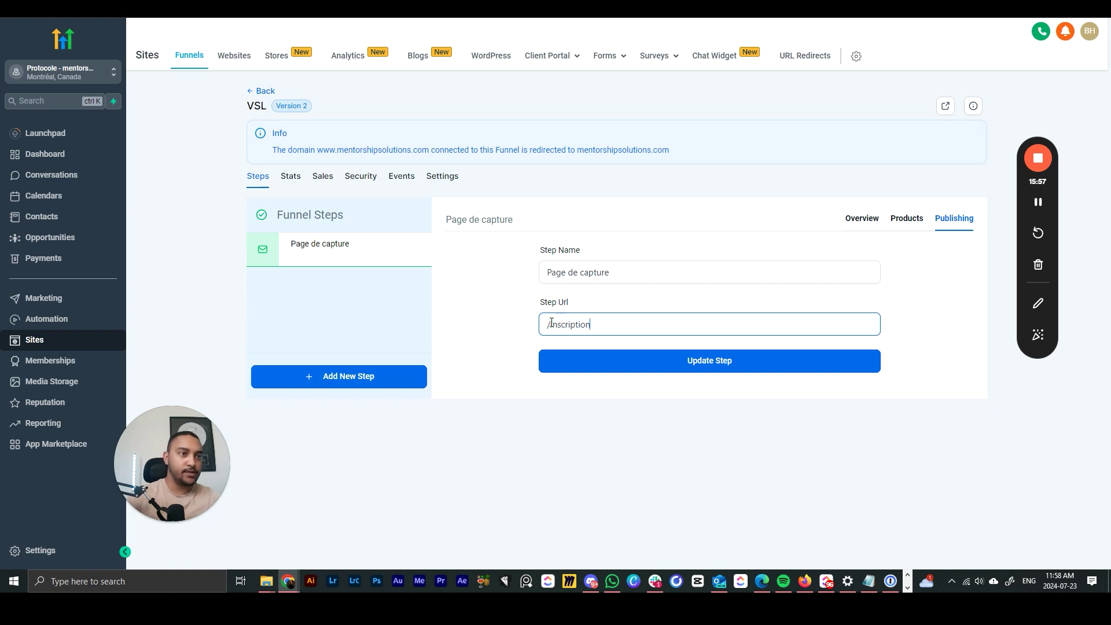
{"action": "left_click", "coordinate": [631, 351]}
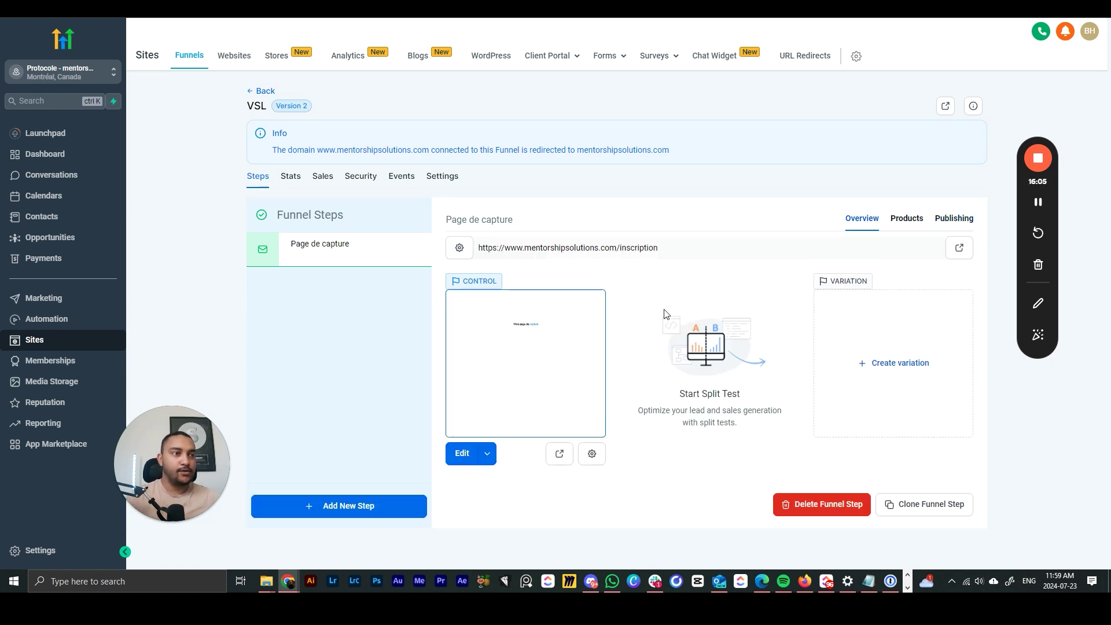
Inspect the full URL of the Page de capture step.
{"action": "left_click_drag", "start_coordinate": [668, 249], "coordinate": [478, 247]}
{"action": "left_click", "coordinate": [645, 227]}
{"action": "left_click_drag", "start_coordinate": [666, 250], "coordinate": [466, 252]}
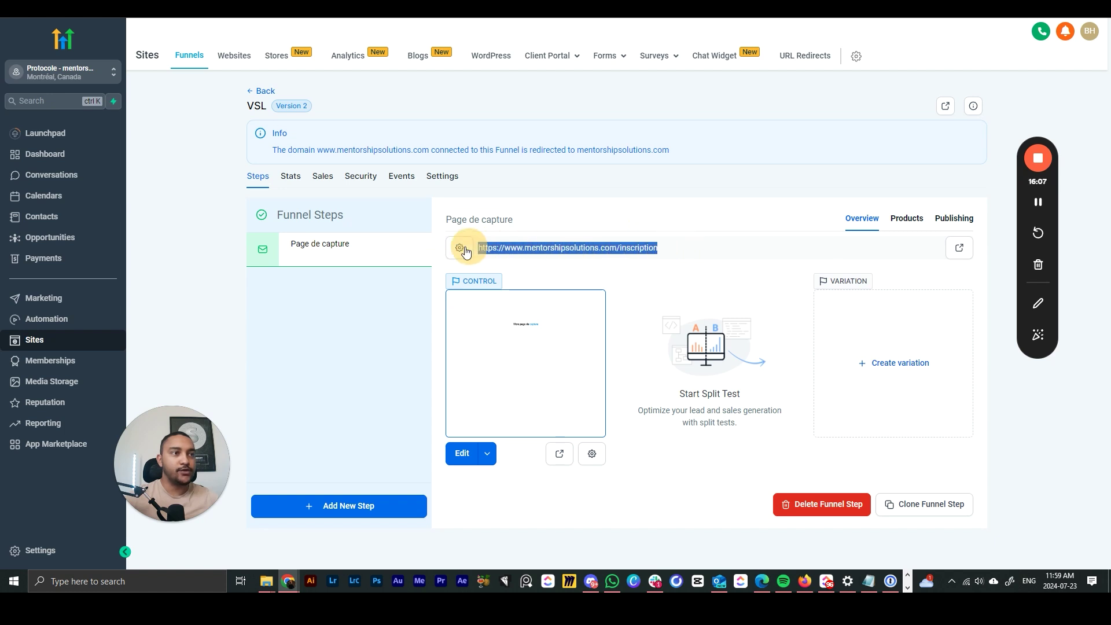
{"action": "left_click", "coordinate": [700, 226]}
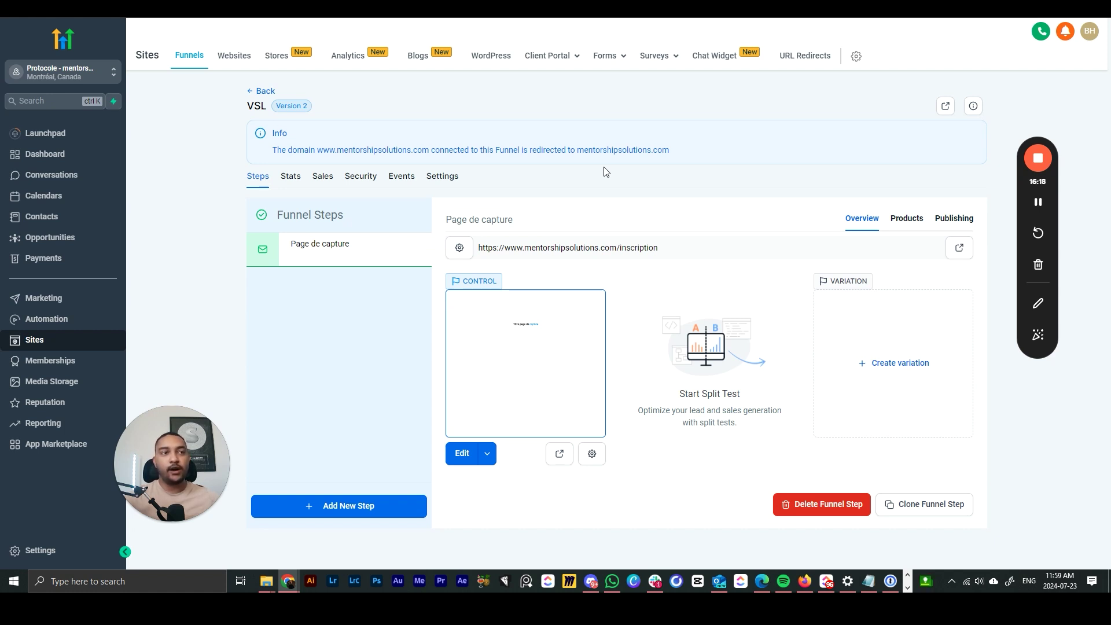
{"action": "left_click_drag", "start_coordinate": [670, 256], "coordinate": [488, 219]}
{"action": "left_click", "coordinate": [491, 217]}
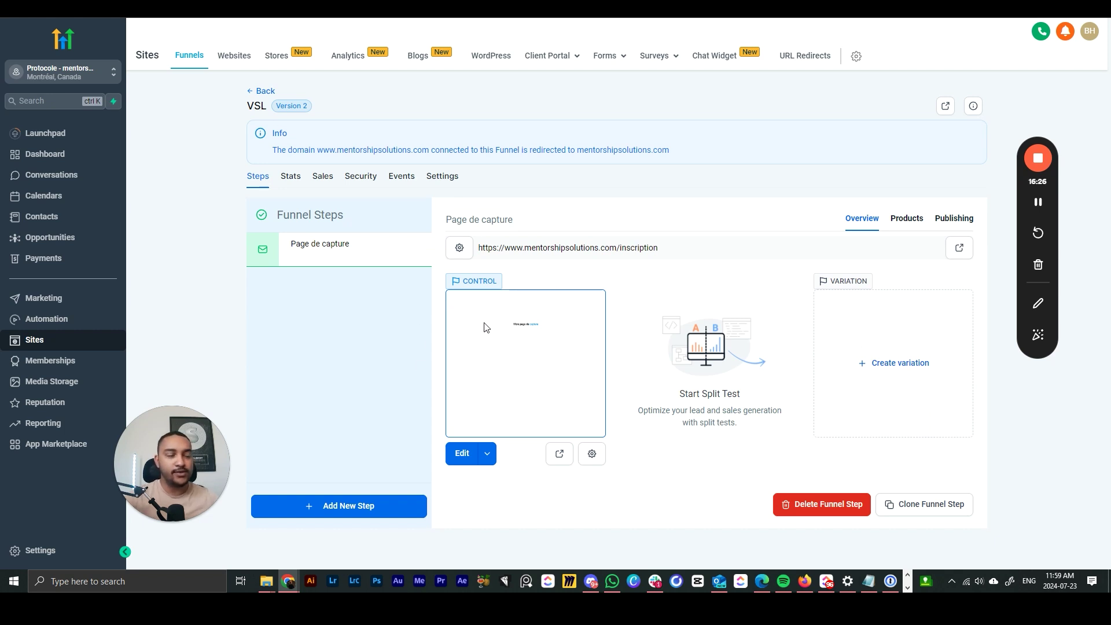
Duplicate the control page as the Page de capture's variation, open the variation in the page editor and return to the funnel steps.
{"action": "left_click", "coordinate": [879, 370]}
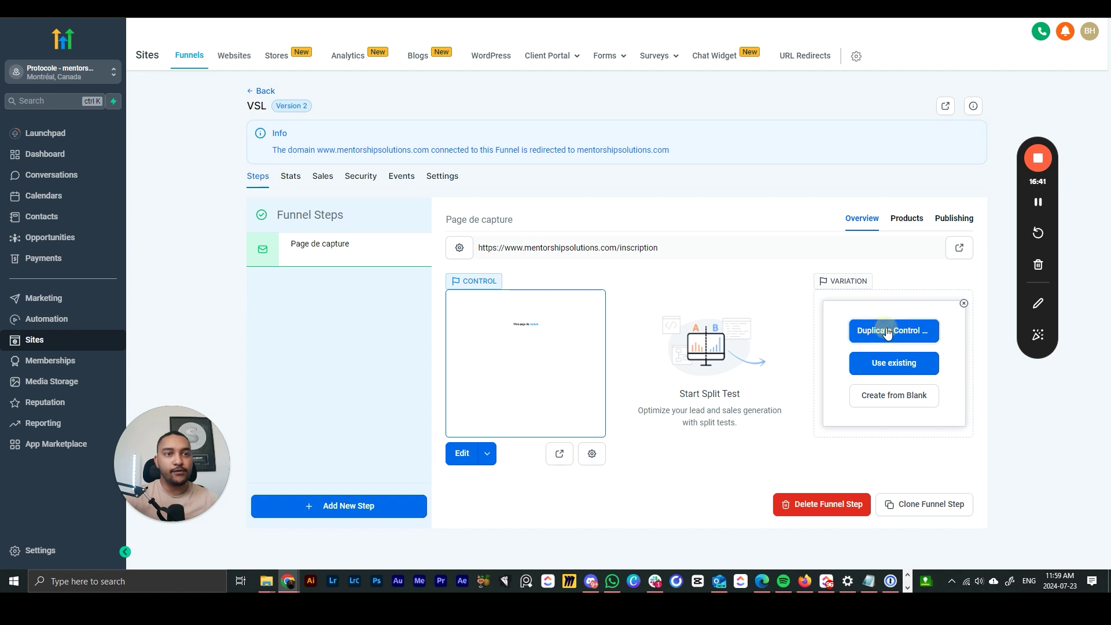
{"action": "left_click", "coordinate": [891, 347]}
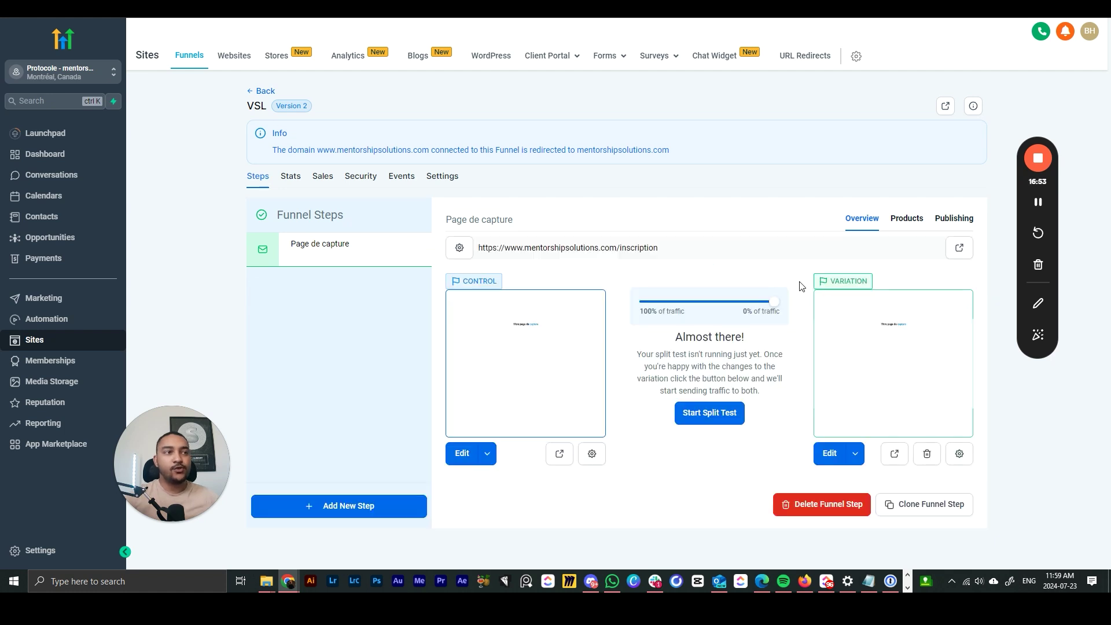
{"action": "left_click", "coordinate": [830, 454]}
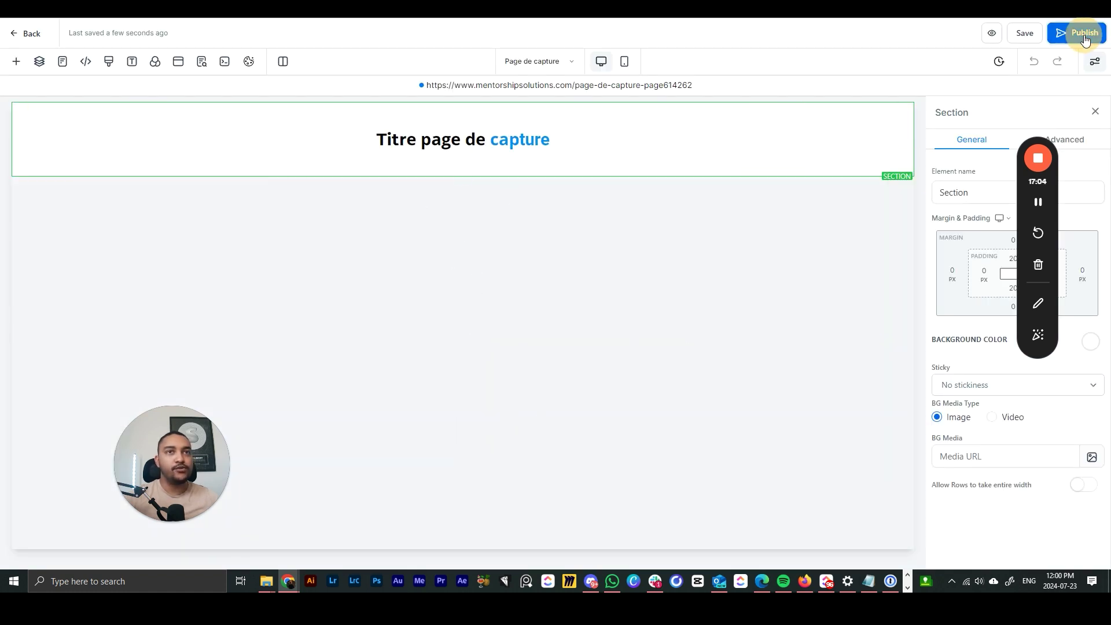
{"action": "left_click", "coordinate": [19, 35]}
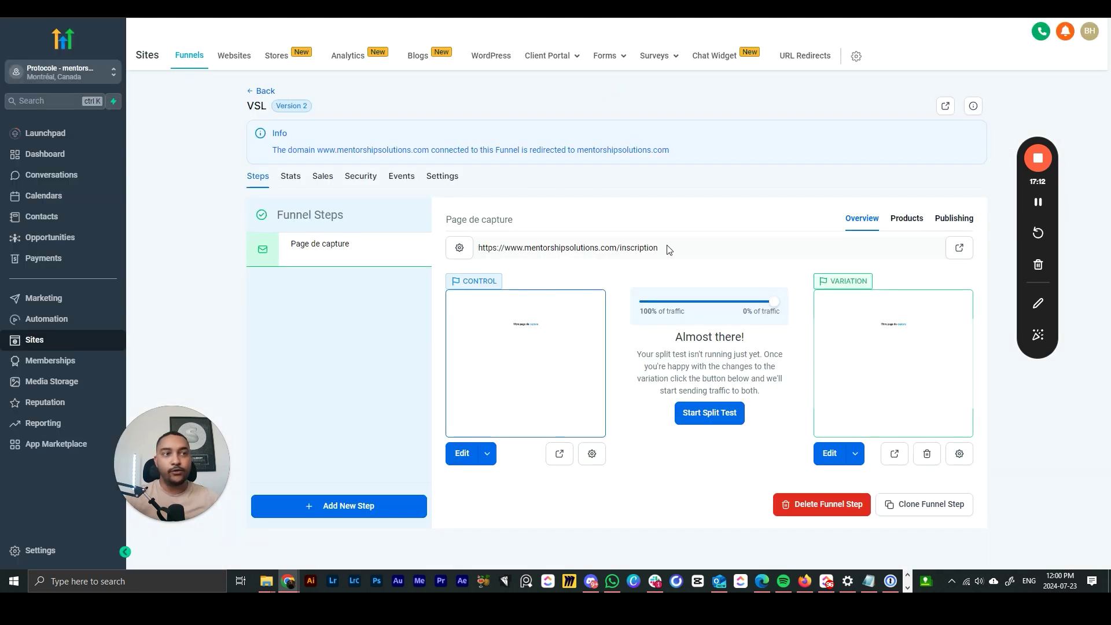
Set the control page's path to /inscription-a and update the page.
{"action": "left_click_drag", "start_coordinate": [665, 246], "coordinate": [473, 253]}
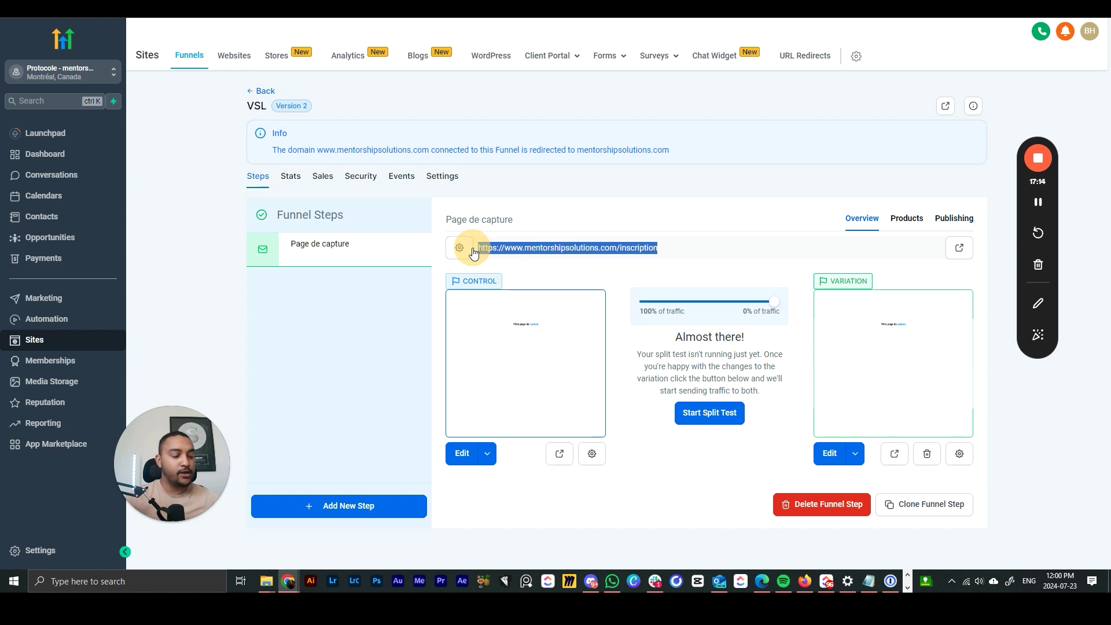
{"action": "left_click", "coordinate": [592, 453]}
{"action": "left_click_drag", "start_coordinate": [514, 345], "coordinate": [424, 345]}
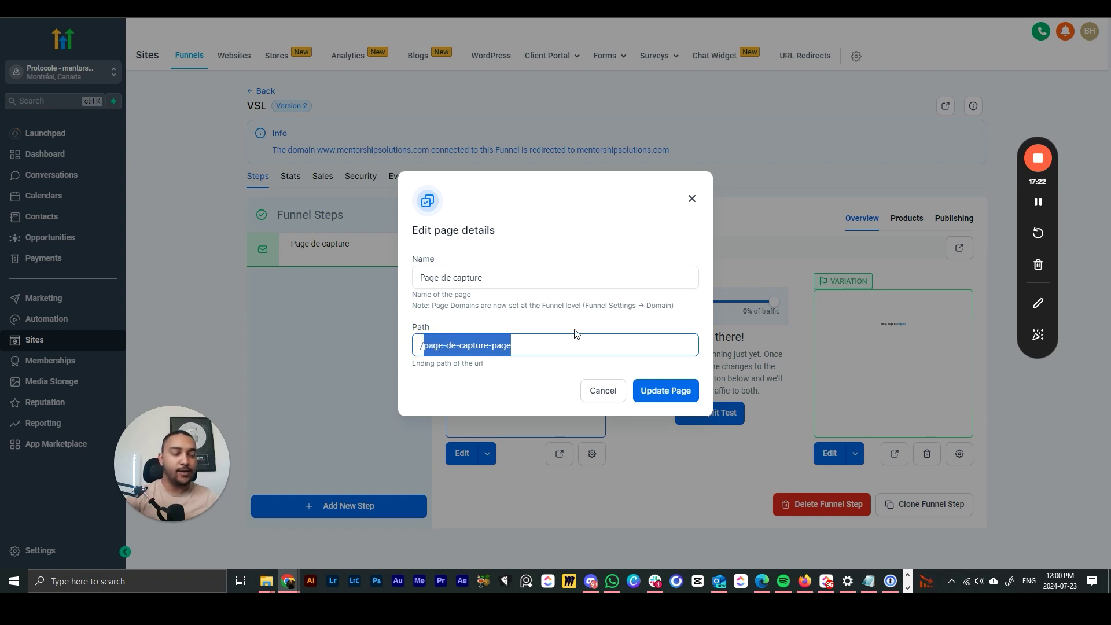
{"action": "type", "text": "inscription-a"}
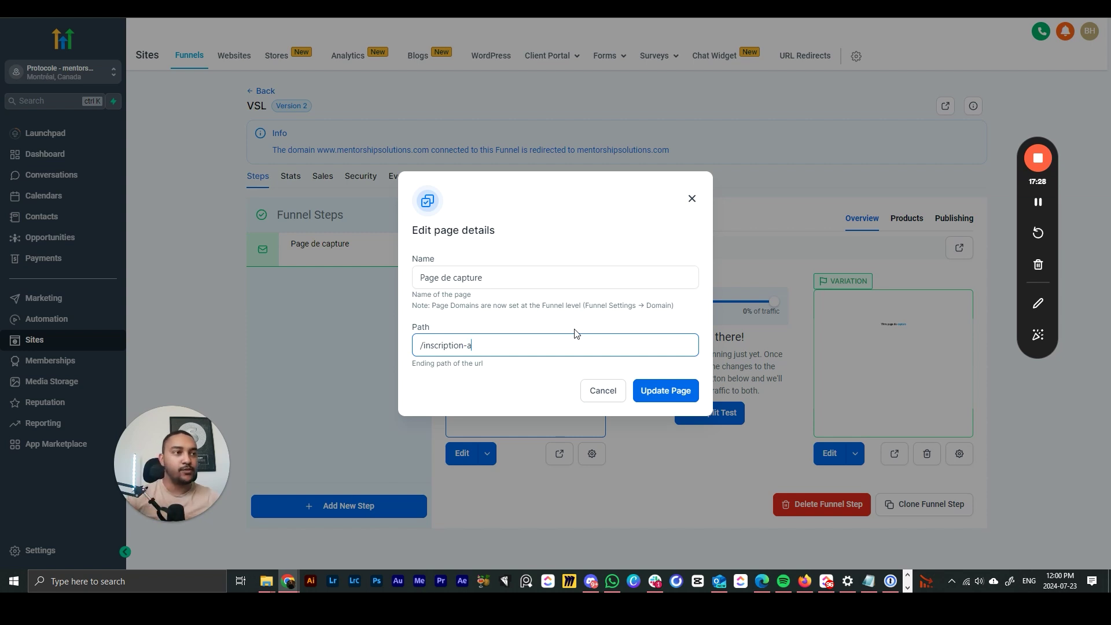
{"action": "left_click_drag", "start_coordinate": [513, 339], "coordinate": [425, 345]}
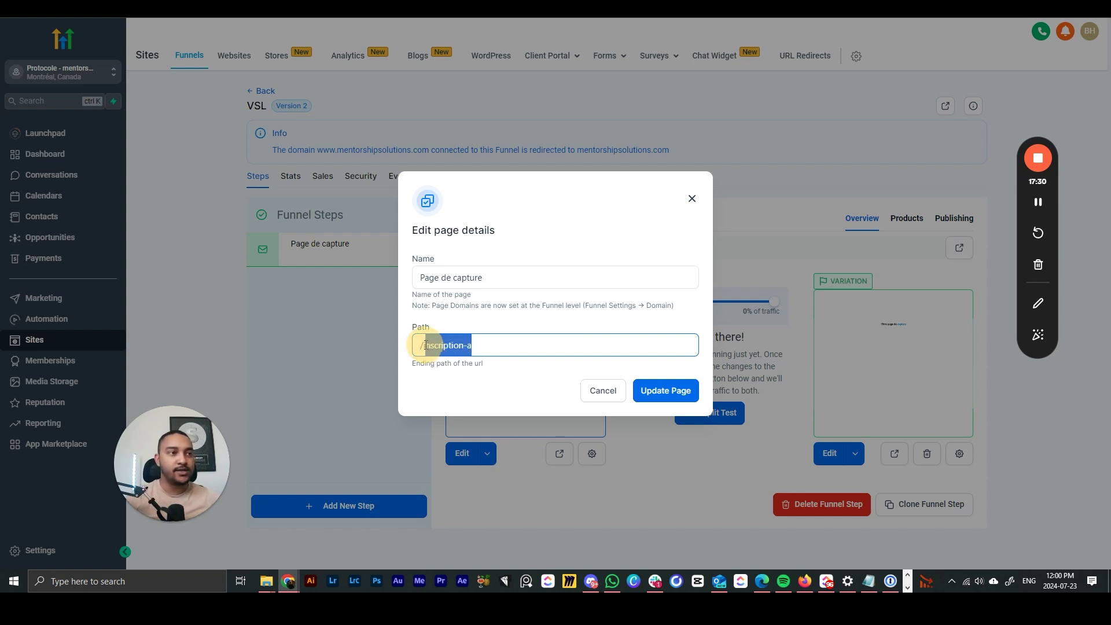
{"action": "left_click", "coordinate": [682, 392]}
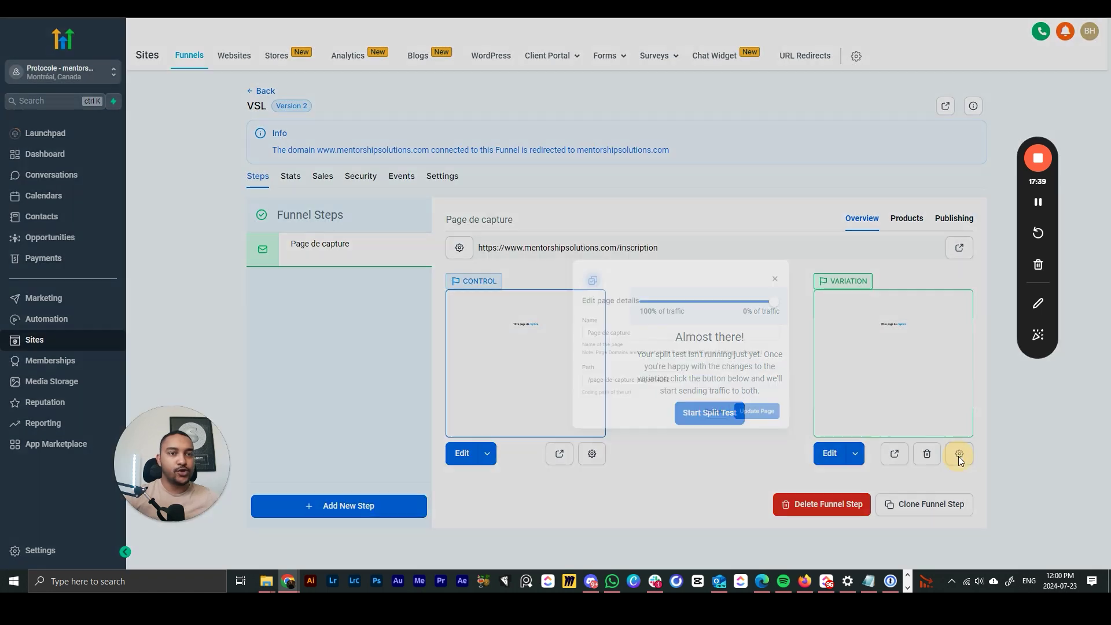
Replace the variation page's path with /inscription-a and update the page.
{"action": "left_click", "coordinate": [958, 454]}
{"action": "left_click", "coordinate": [566, 342]}
{"action": "left_click_drag", "start_coordinate": [565, 342], "coordinate": [489, 342]}
{"action": "left_click", "coordinate": [519, 342]}
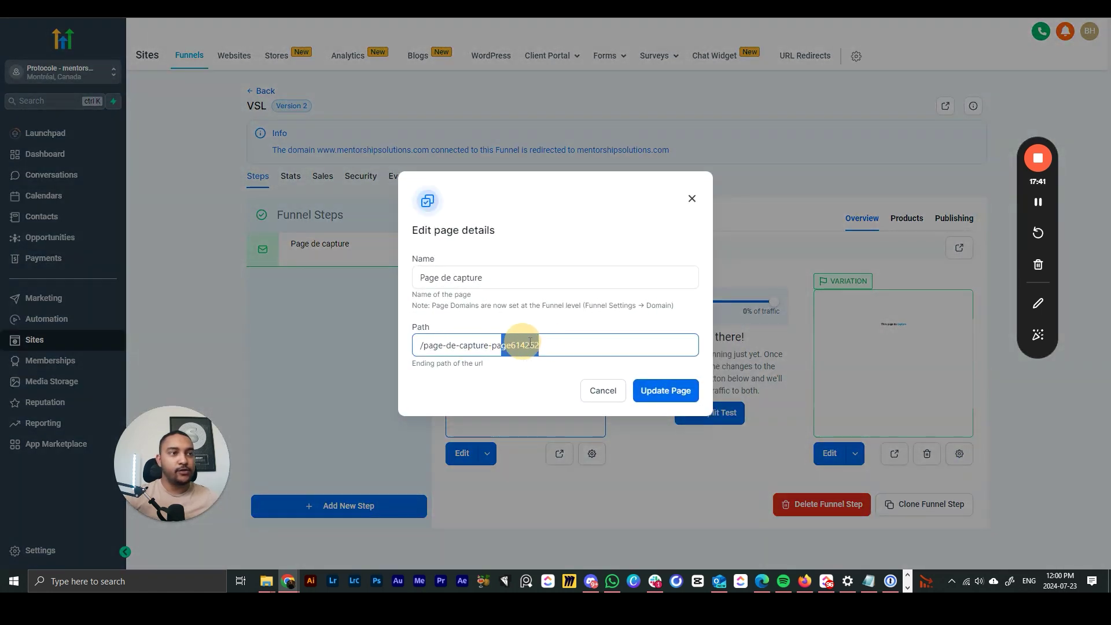
{"action": "left_click_drag", "start_coordinate": [560, 342], "coordinate": [420, 342]}
{"action": "left_click", "coordinate": [567, 351]}
{"action": "type", "text": "/inscription-a"}
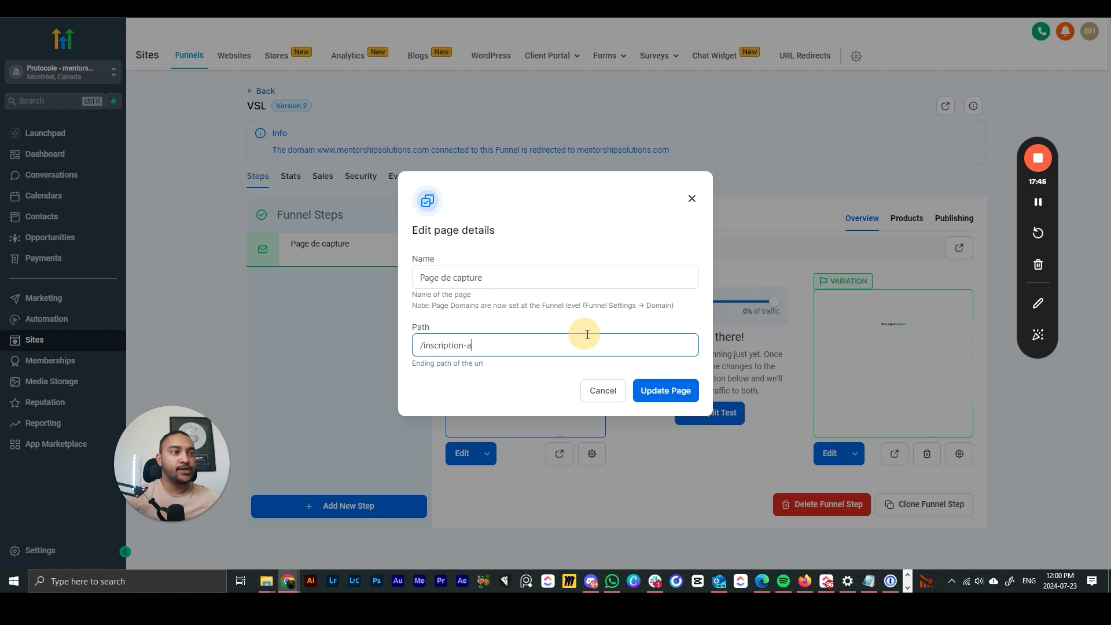
{"action": "left_click", "coordinate": [661, 388]}
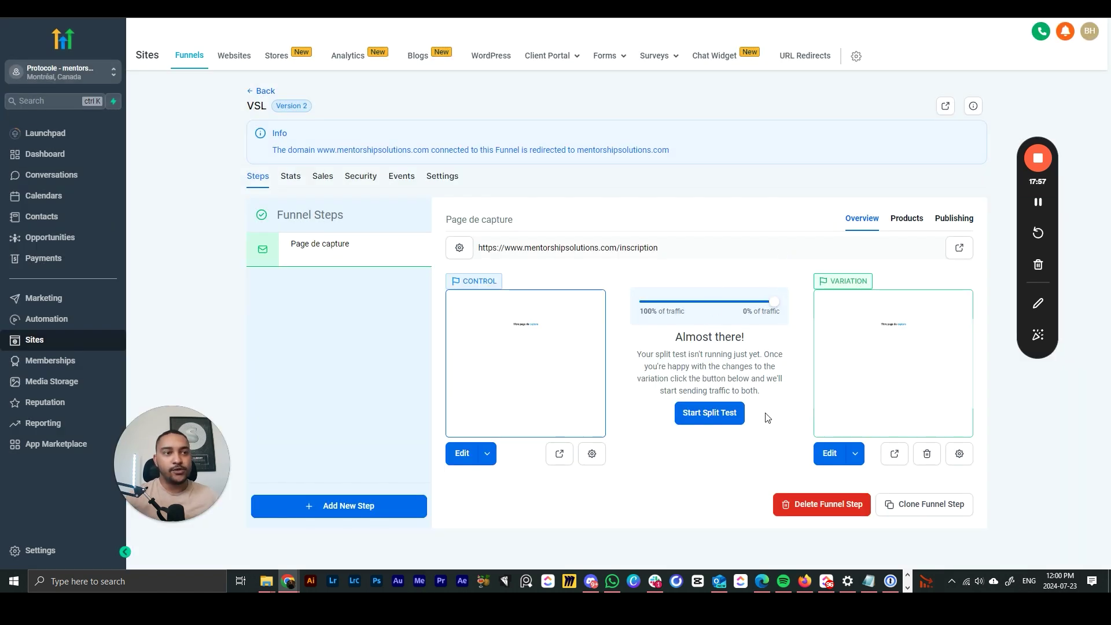
Divide the traffic 50% to control and 50% to variation, and start the split test.
{"action": "left_click_drag", "start_coordinate": [774, 302], "coordinate": [711, 307]}
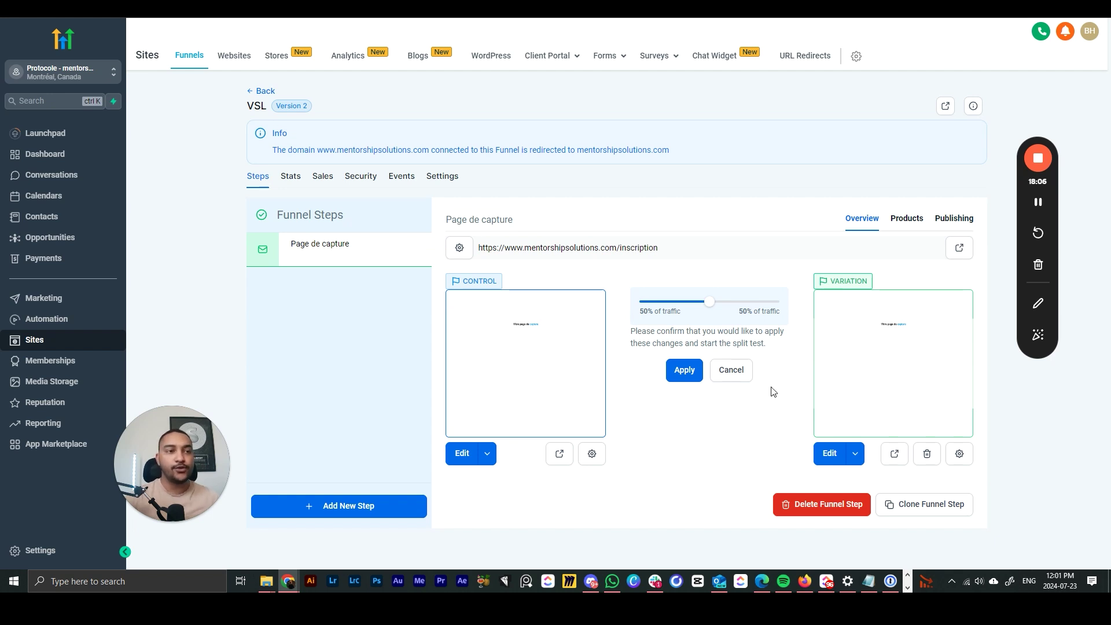
{"action": "left_click", "coordinate": [684, 370]}
{"action": "left_click", "coordinate": [600, 81]}
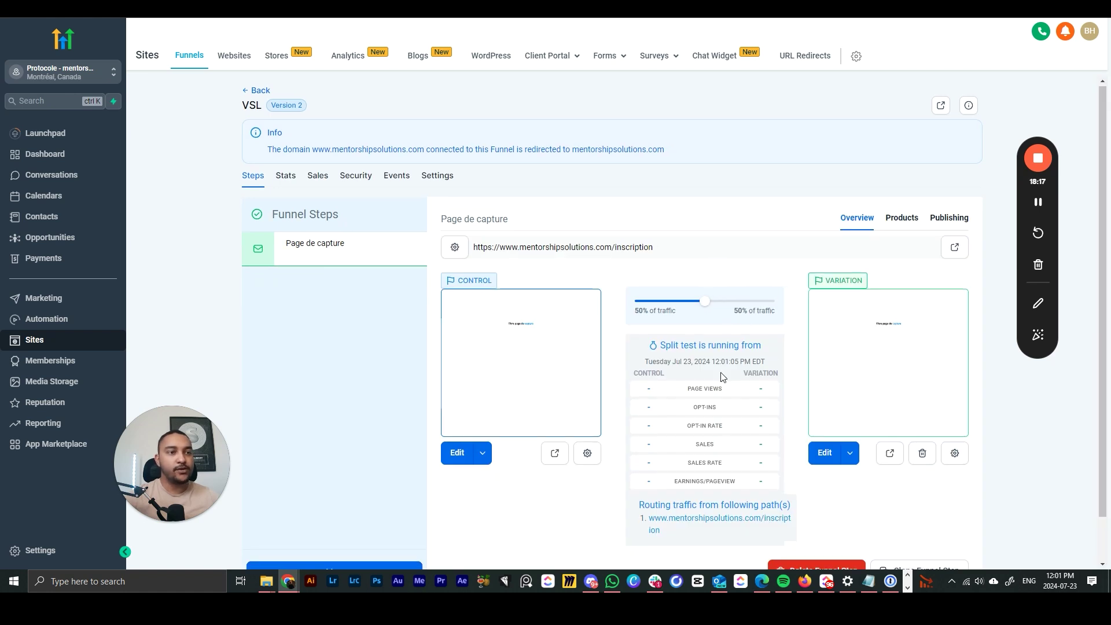
{"action": "scroll", "coordinate": [665, 347], "scroll_direction": "down", "scroll_amount": 1}
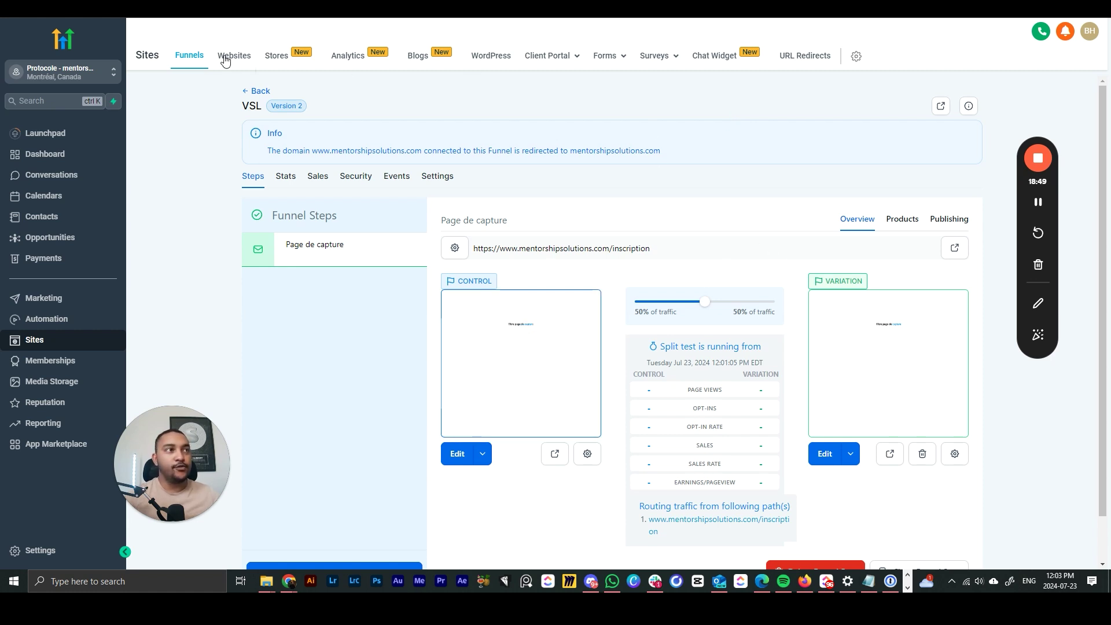
Add a new form in the form builder and rename it VSL.
{"action": "mouse_move", "coordinate": [591, 58]}
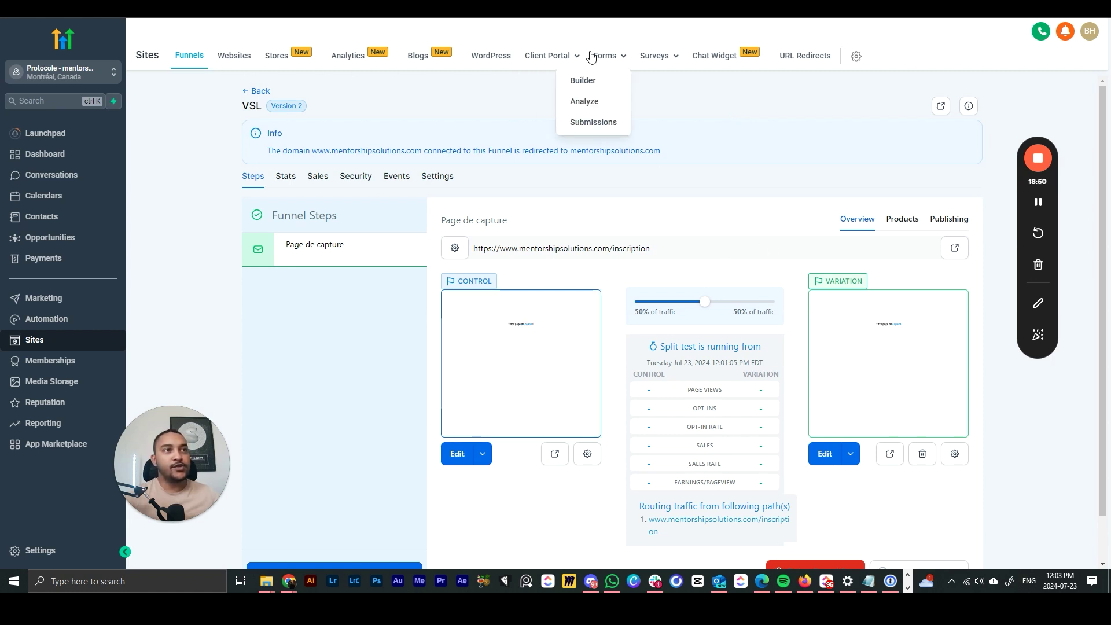
{"action": "left_click", "coordinate": [599, 80]}
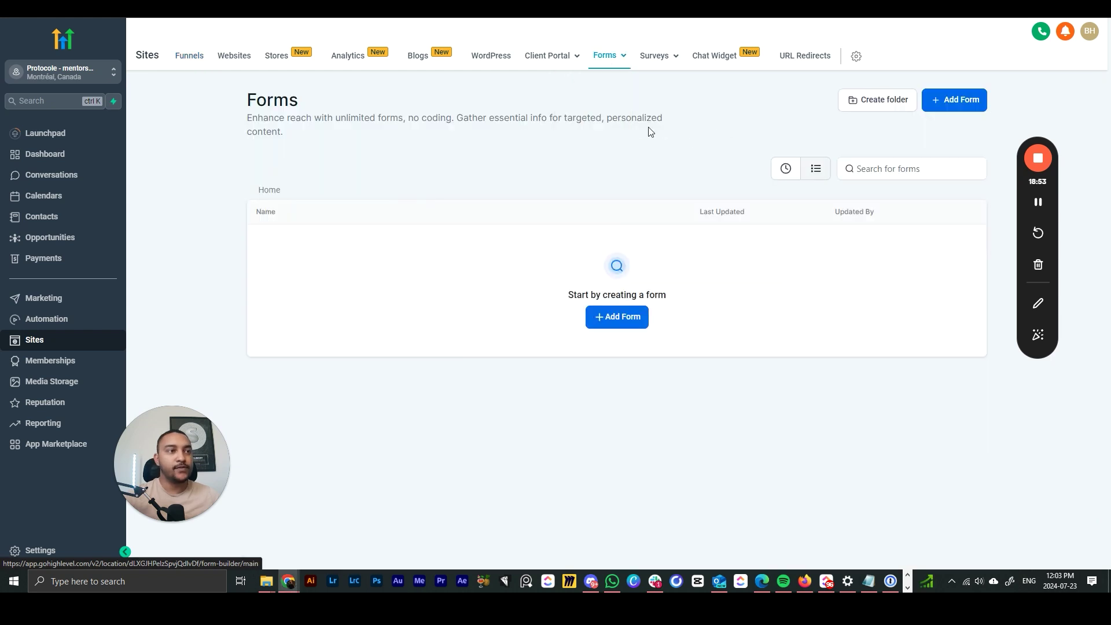
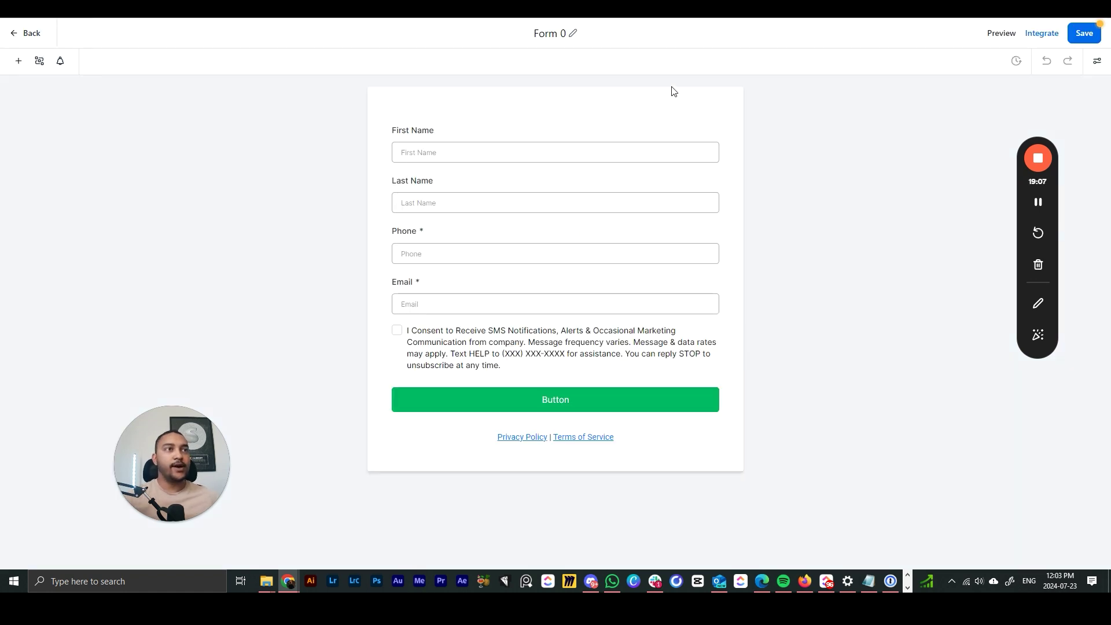
{"action": "left_click", "coordinate": [572, 34]}
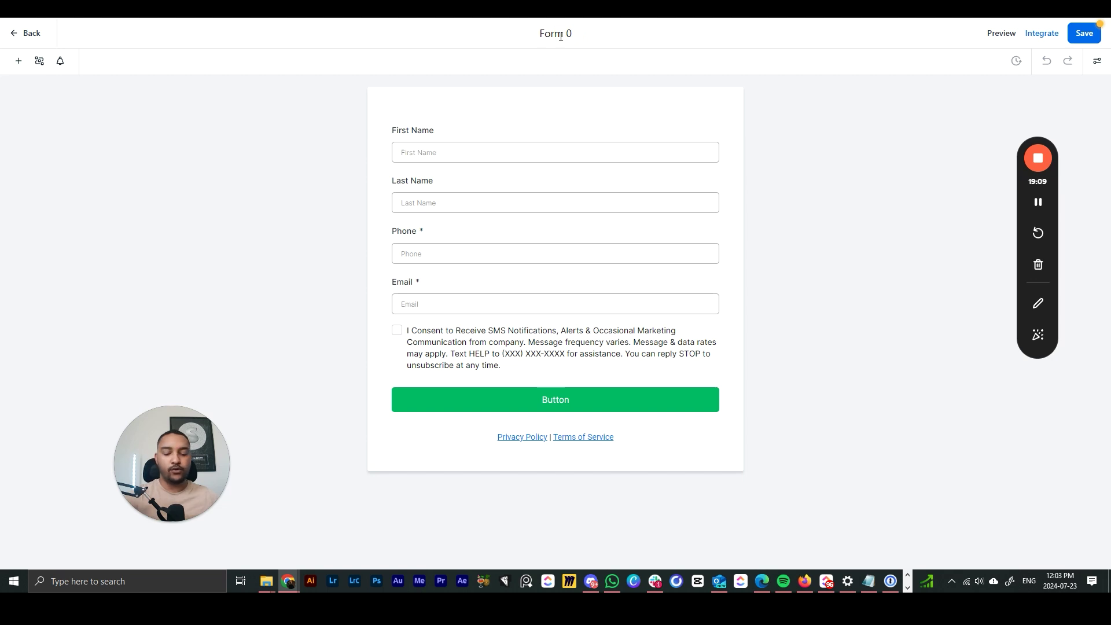
{"action": "key", "text": "BackSpace"}
{"action": "key", "text": "BackSpace"}
{"action": "key", "text": "BackSpace"}
{"action": "key", "text": "BackSpace"}
{"action": "key", "text": "BackSpace"}
{"action": "key", "text": "BackSpace"}
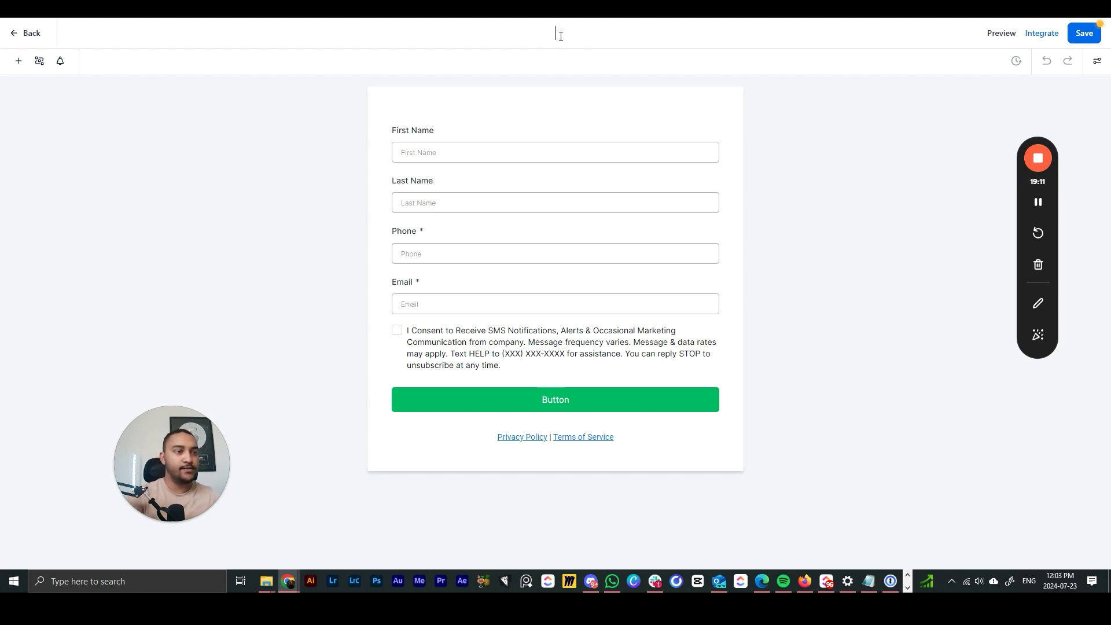
{"action": "type", "text": "VSL"}
{"action": "key", "text": "Return"}
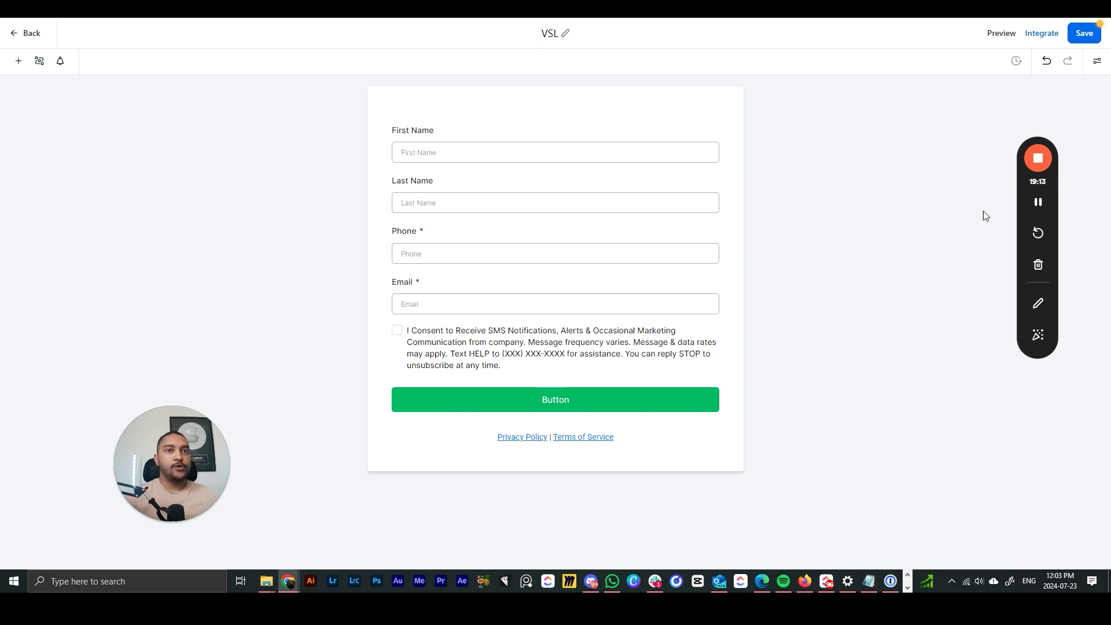
Make the First Name field of the VSL form required.
{"action": "left_click_drag", "start_coordinate": [1020, 206], "coordinate": [955, 335]}
{"action": "left_click", "coordinate": [501, 148]}
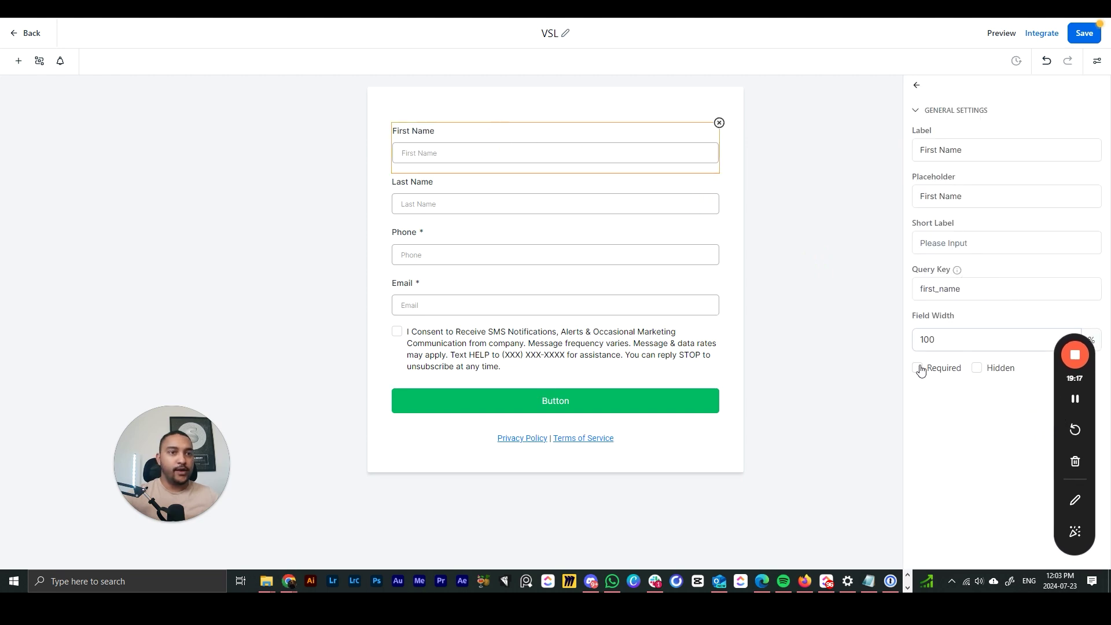
{"action": "left_click", "coordinate": [918, 368]}
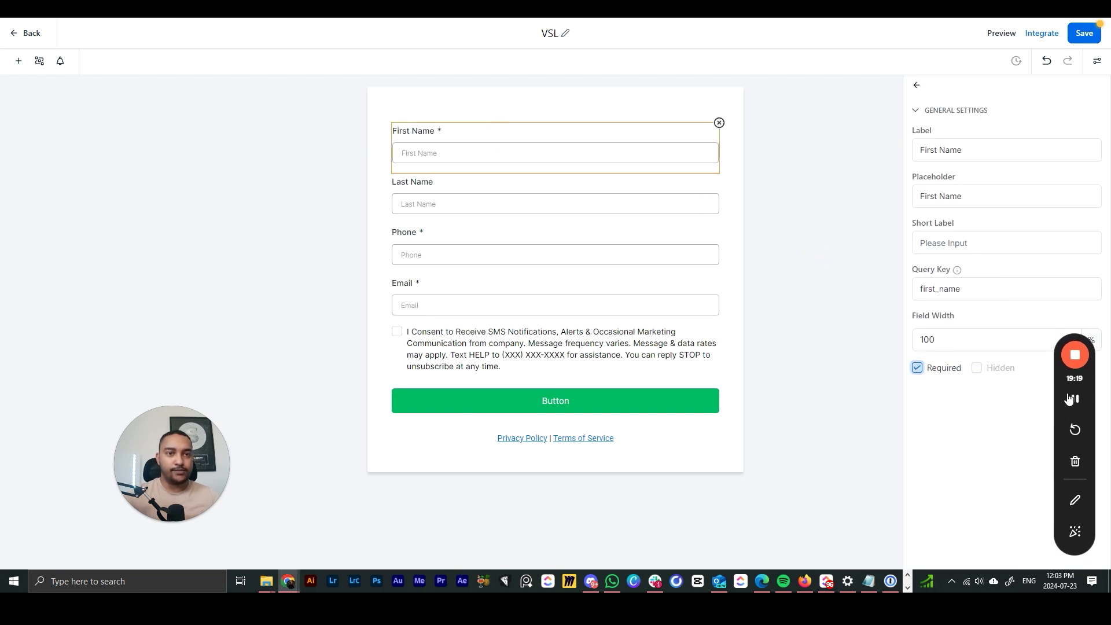
{"action": "left_click", "coordinate": [582, 139]}
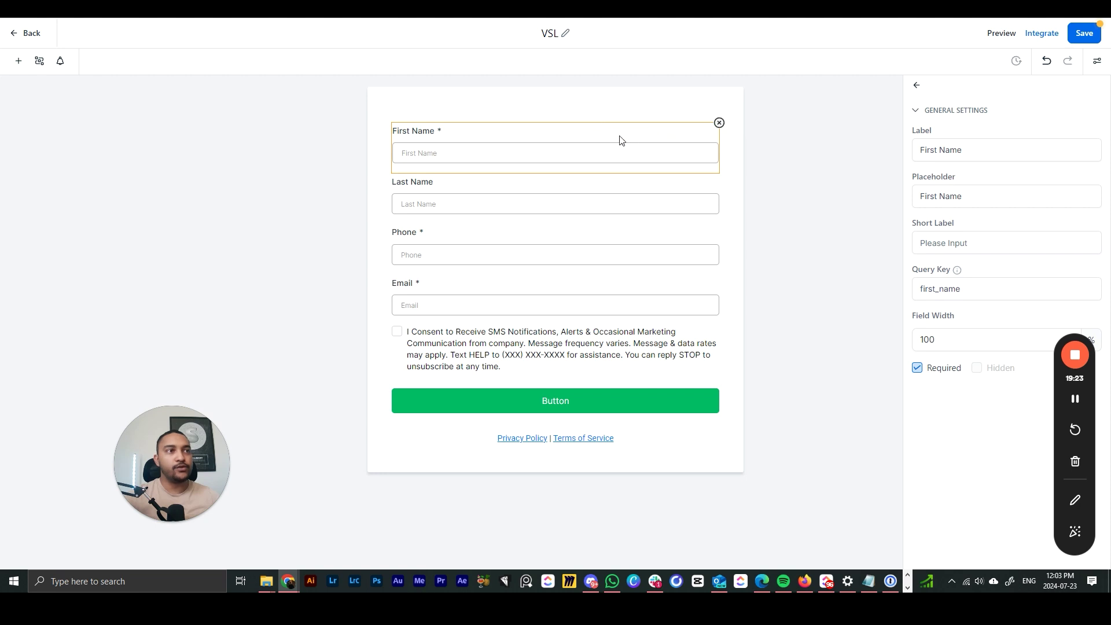
Set the First Name field's label and placeholder to Prénom.
{"action": "triple_click", "coordinate": [961, 151]}
{"action": "type", "text": "Prnom"}
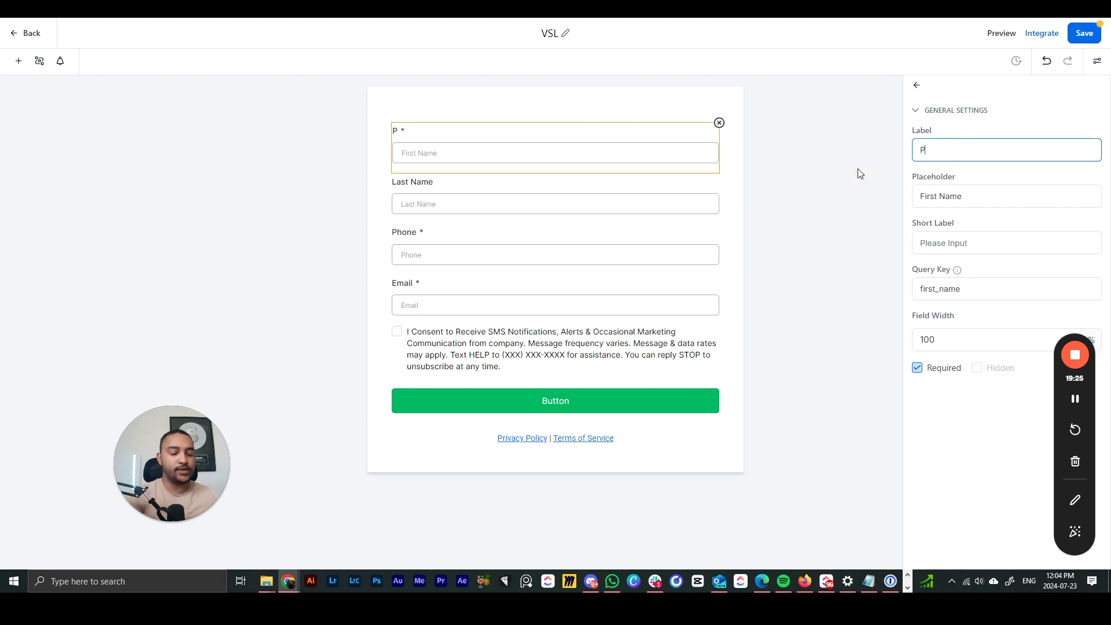
{"action": "key", "text": "BackSpace"}
{"action": "key", "text": "BackSpace"}
{"action": "key", "text": "BackSpace"}
{"action": "type", "text": "énom"}
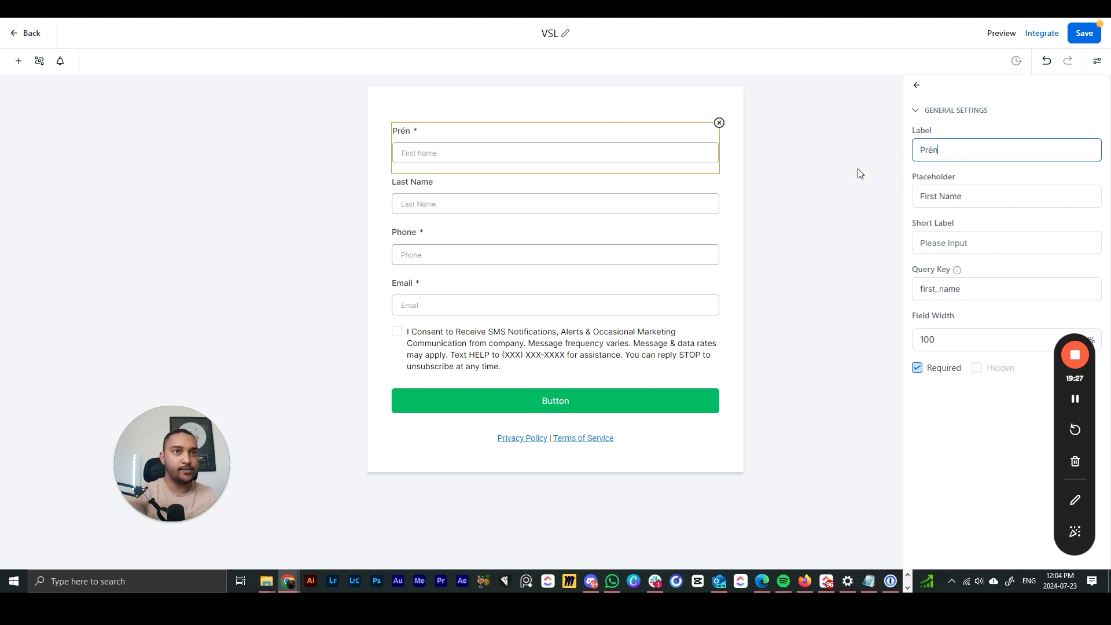
{"action": "key", "text": "Tab"}
{"action": "type", "text": "Pré"}
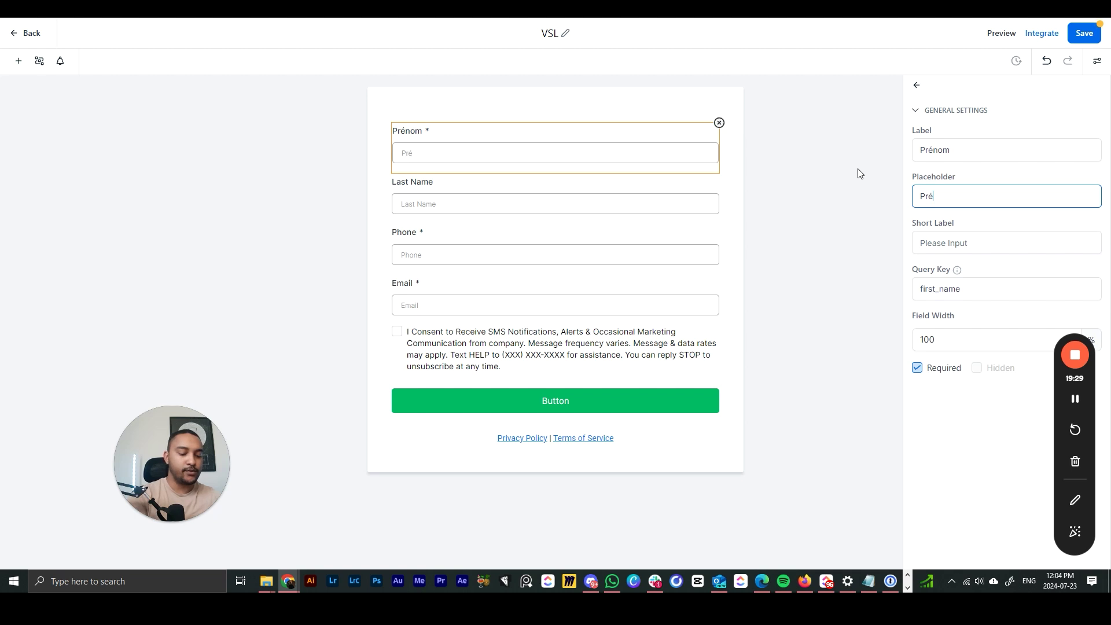
{"action": "left_click", "coordinate": [832, 212]}
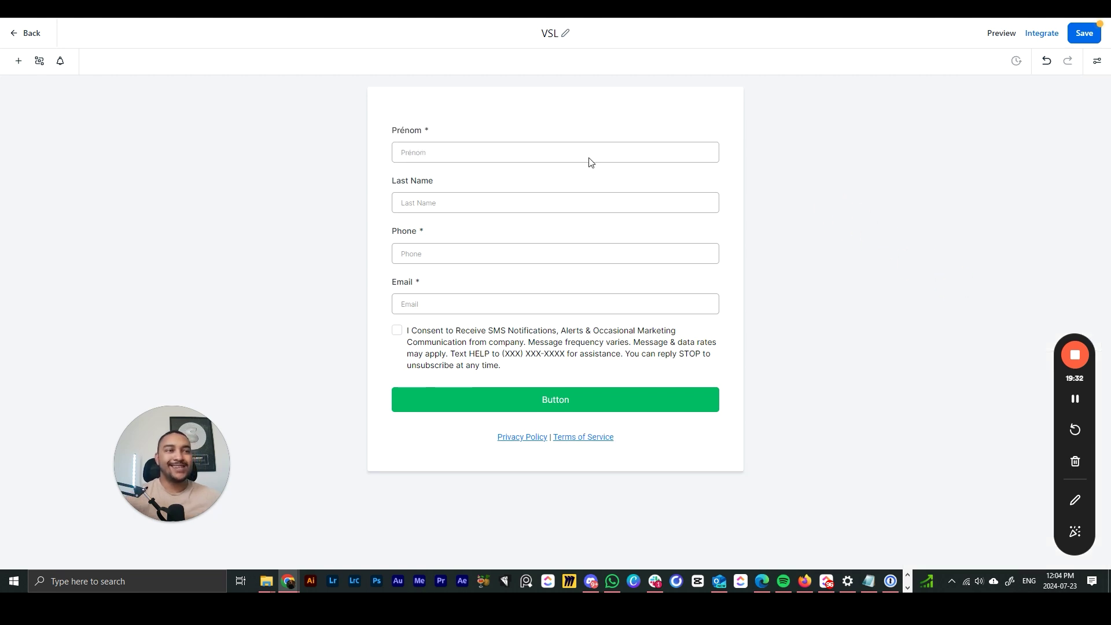
Examine the query key of the Prénom field.
{"action": "left_click", "coordinate": [576, 151]}
{"action": "left_click_drag", "start_coordinate": [965, 293], "coordinate": [911, 298]}
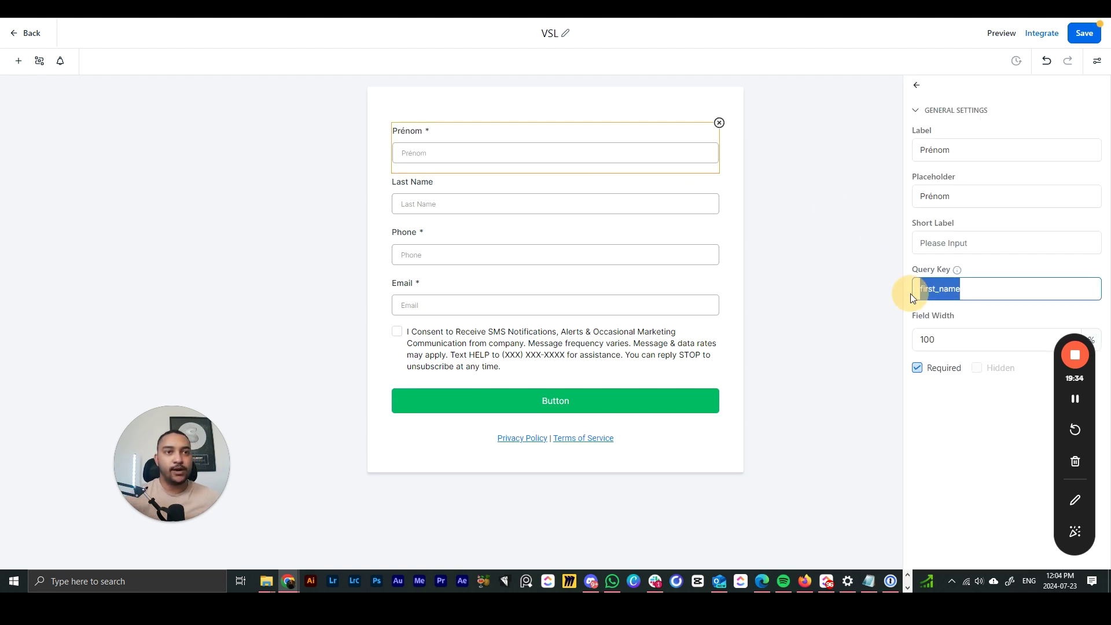
{"action": "left_click", "coordinate": [977, 283]}
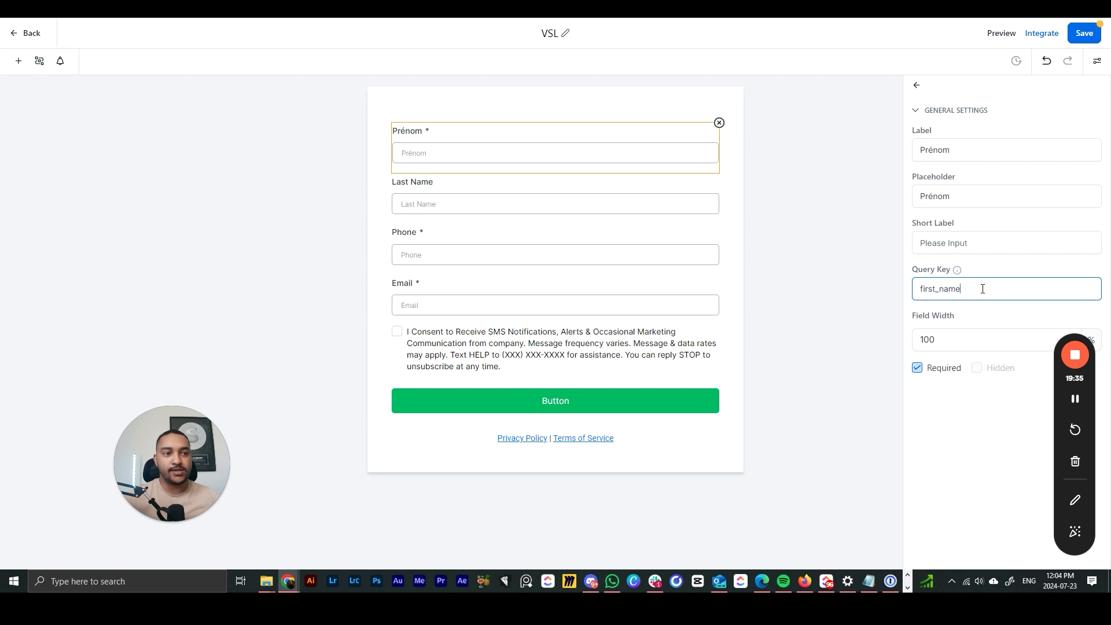
{"action": "left_click_drag", "start_coordinate": [978, 286], "coordinate": [913, 289]}
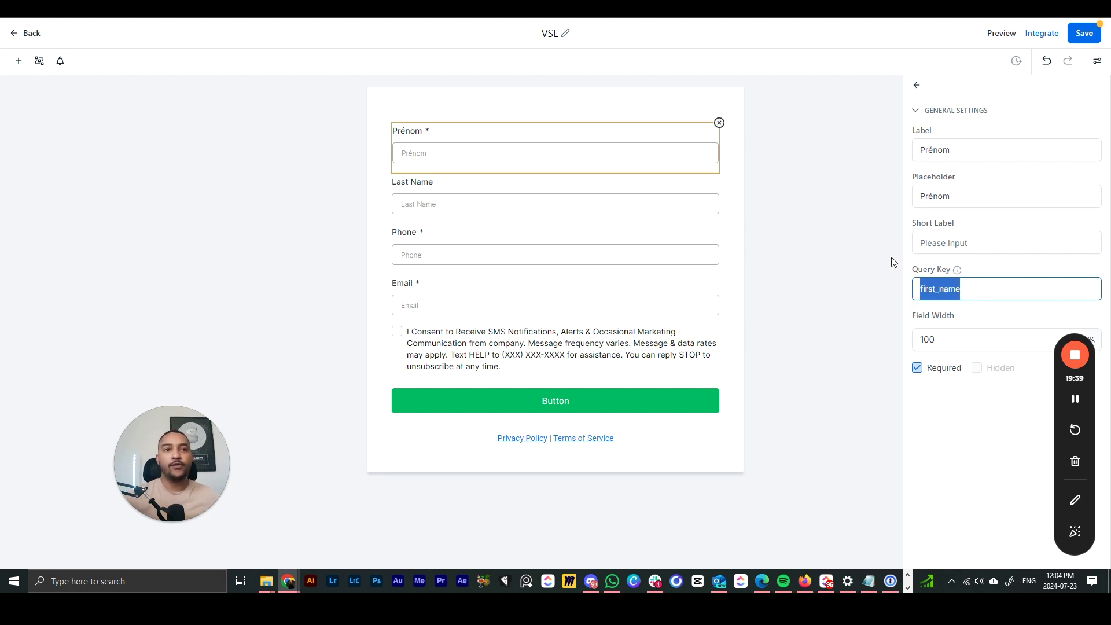
{"action": "left_click_drag", "start_coordinate": [968, 289], "coordinate": [905, 287]}
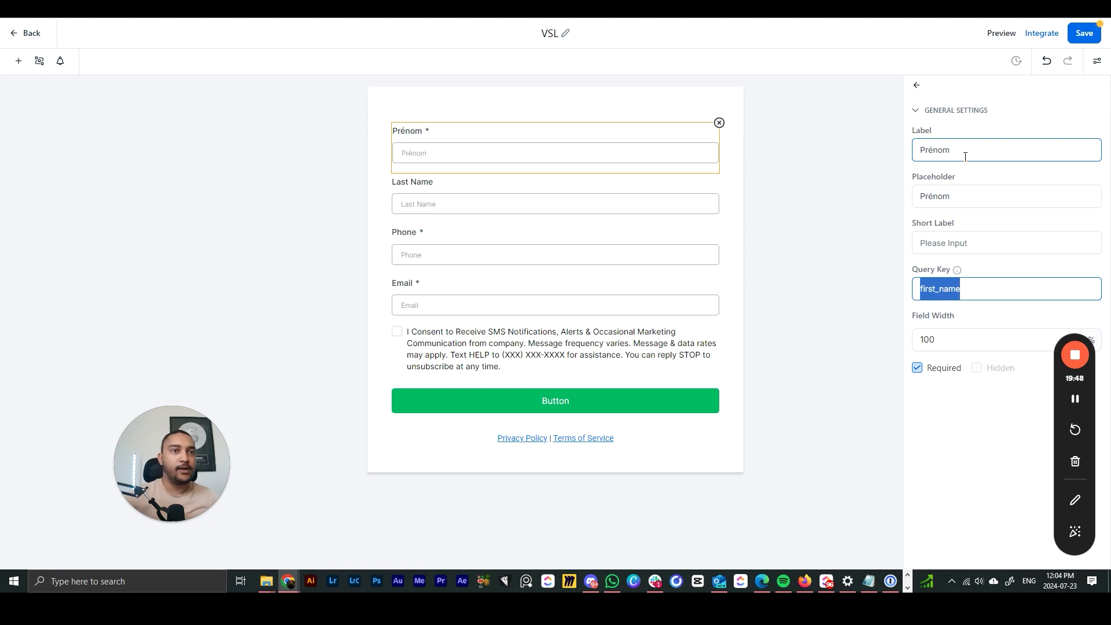
Delete the Last Name field from the form.
{"action": "left_click", "coordinate": [631, 195]}
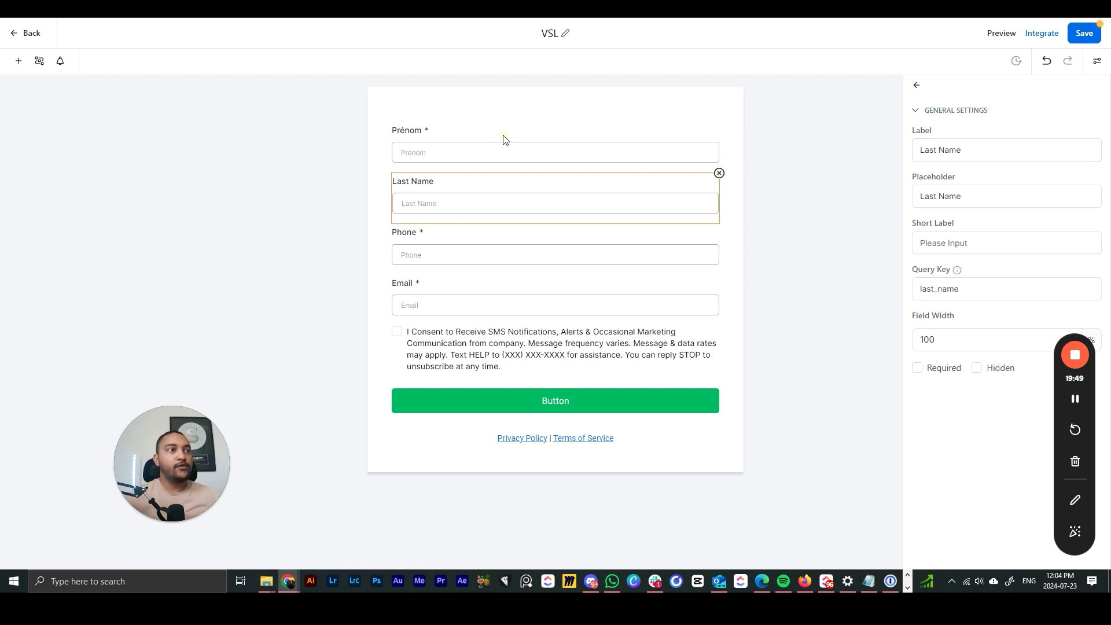
{"action": "left_click", "coordinate": [543, 147]}
{"action": "left_click", "coordinate": [532, 197]}
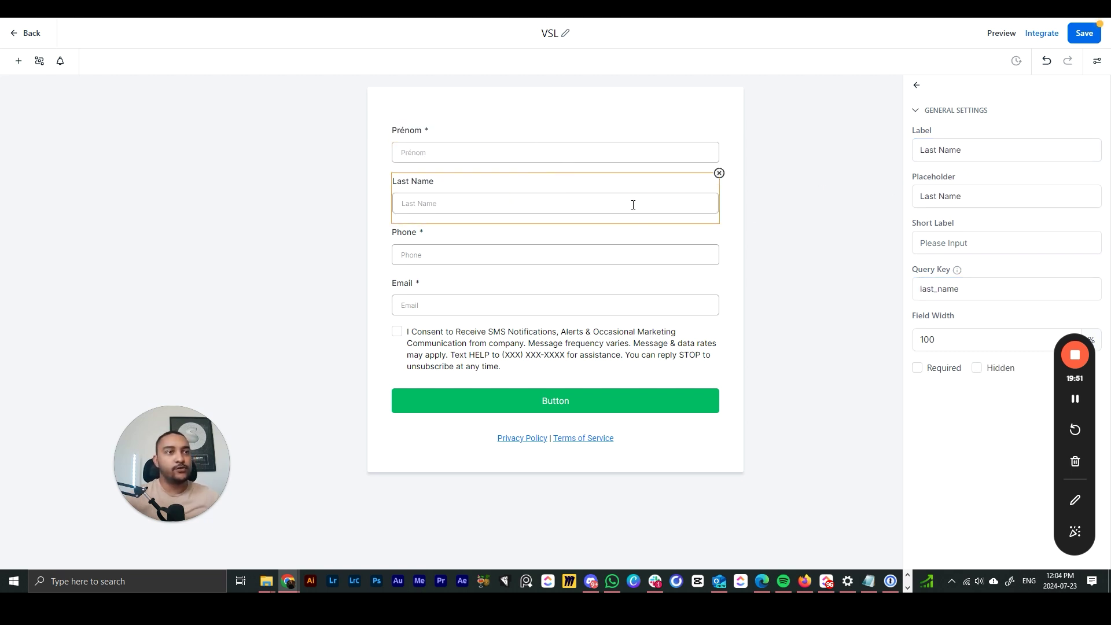
{"action": "left_click", "coordinate": [719, 173]}
Change the phone field's label to Téléphone.
{"action": "left_click", "coordinate": [531, 198]}
{"action": "left_click_drag", "start_coordinate": [955, 153], "coordinate": [878, 151]}
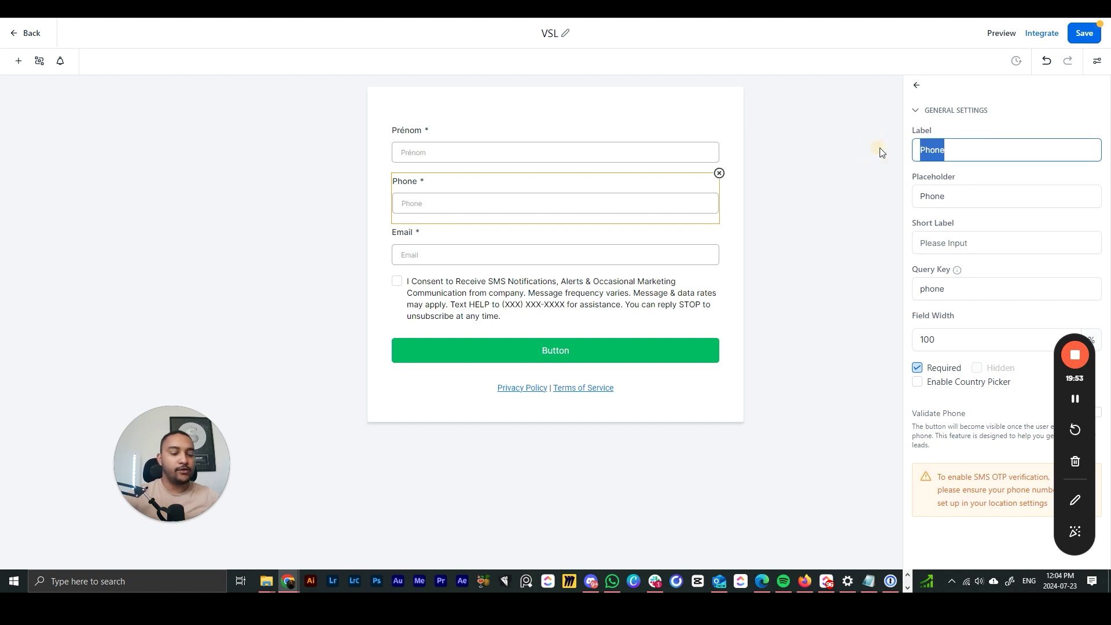
{"action": "type", "text": "Télépho"}
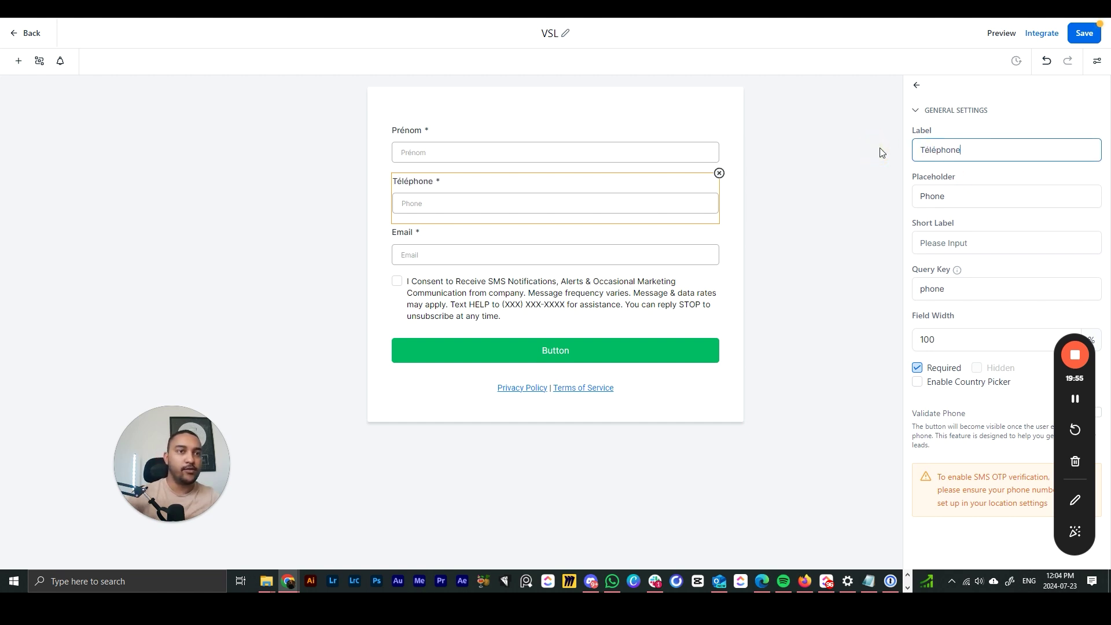
{"action": "left_click_drag", "start_coordinate": [1057, 399], "coordinate": [115, 232]}
Enable the country picker for the Téléphone field.
{"action": "left_click", "coordinate": [556, 242]}
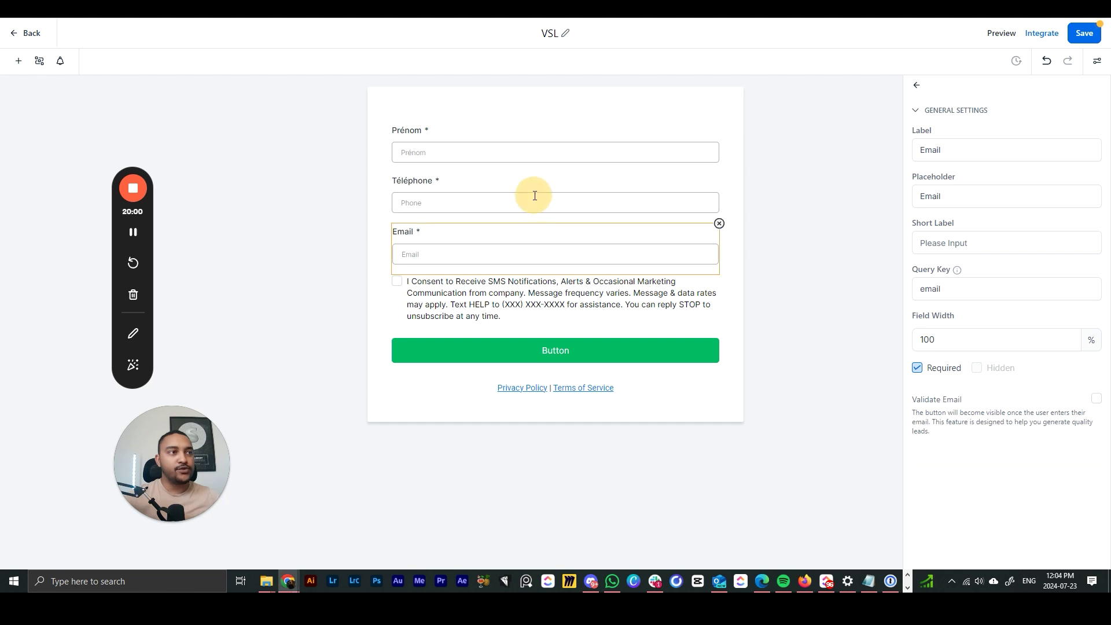
{"action": "left_click", "coordinate": [528, 191]}
{"action": "left_click", "coordinate": [918, 382]}
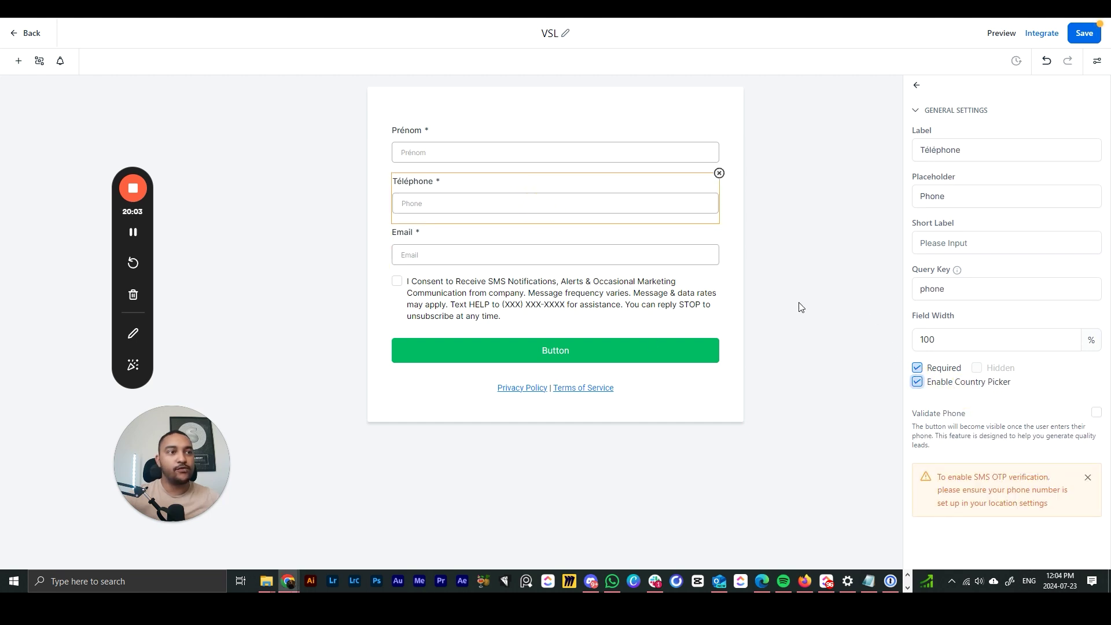
Examine the consent text in the form's terms and conditions element.
{"action": "left_click", "coordinate": [450, 286]}
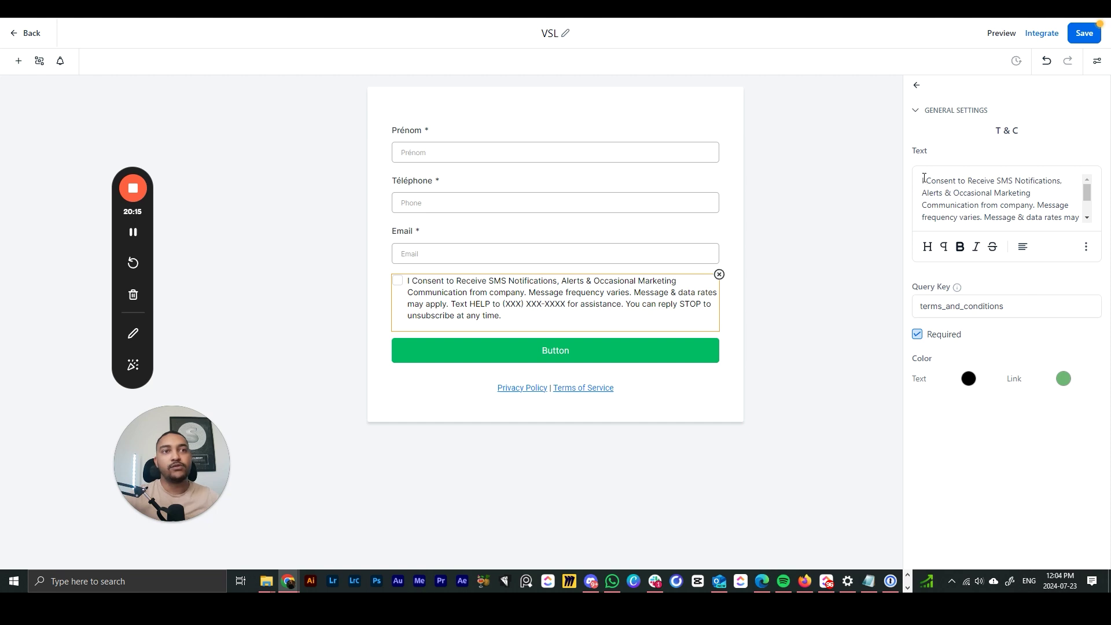
{"action": "left_click_drag", "start_coordinate": [1020, 205], "coordinate": [861, 196]}
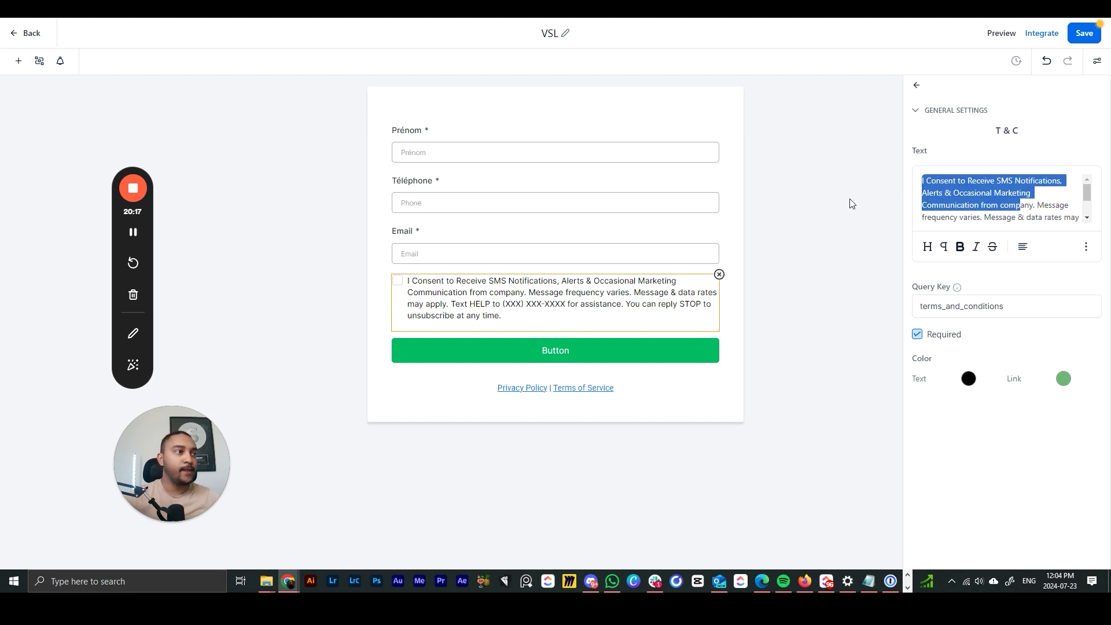
{"action": "left_click", "coordinate": [850, 201]}
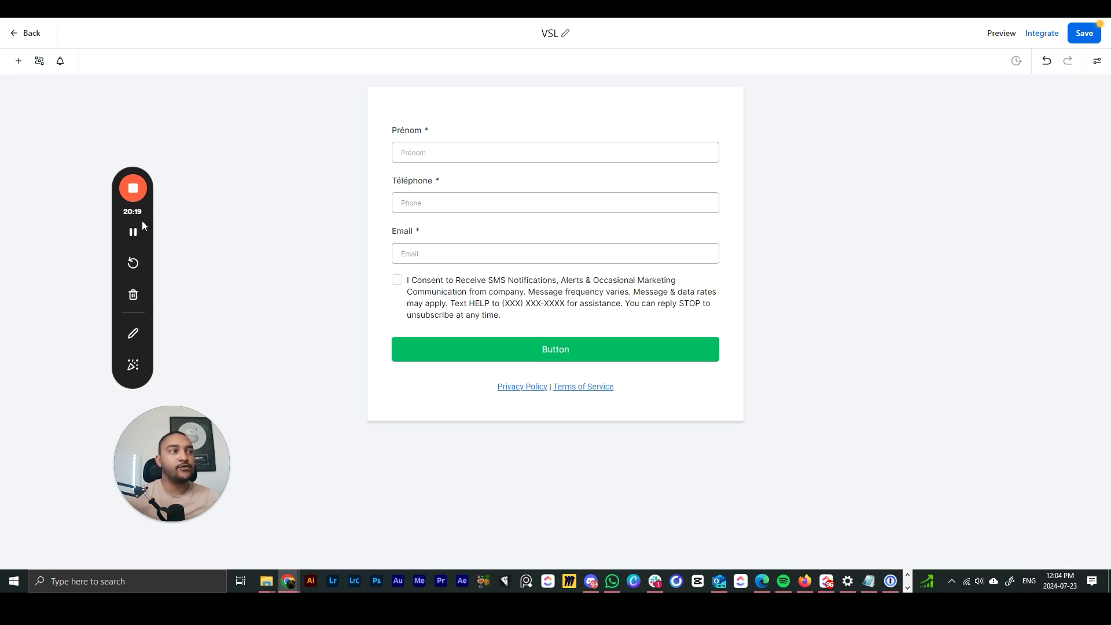
{"action": "left_click_drag", "start_coordinate": [142, 229], "coordinate": [950, 287]}
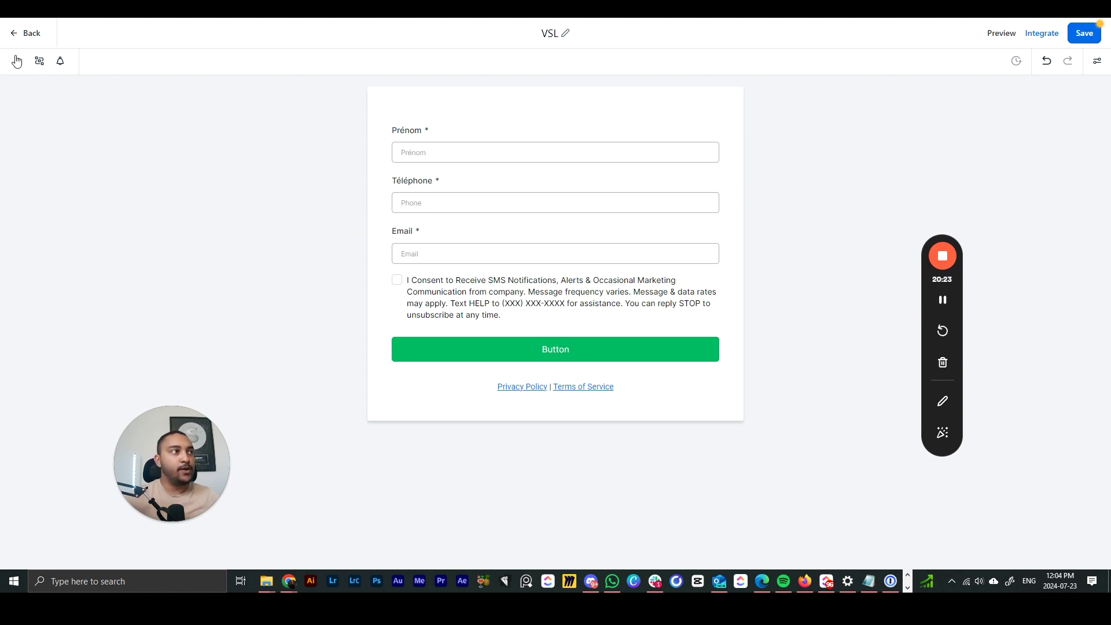
{"action": "left_click_drag", "start_coordinate": [174, 451], "coordinate": [822, 437]}
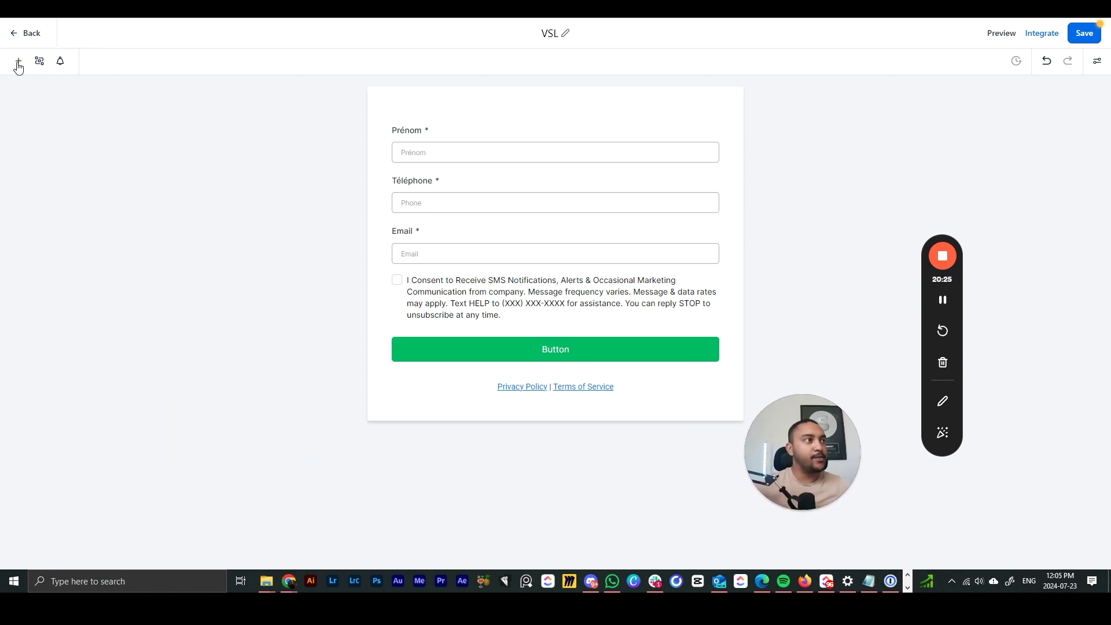
Try adding a City field between the Téléphone and Email fields, and remove it again.
{"action": "left_click", "coordinate": [18, 64]}
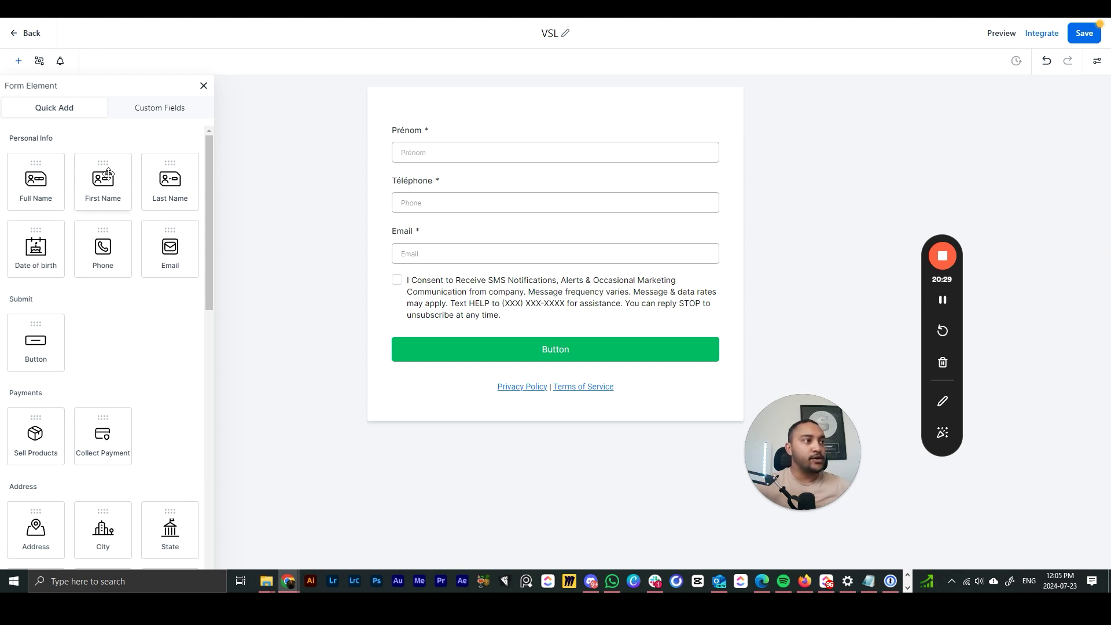
{"action": "scroll", "coordinate": [101, 269], "scroll_direction": "down", "scroll_amount": 2}
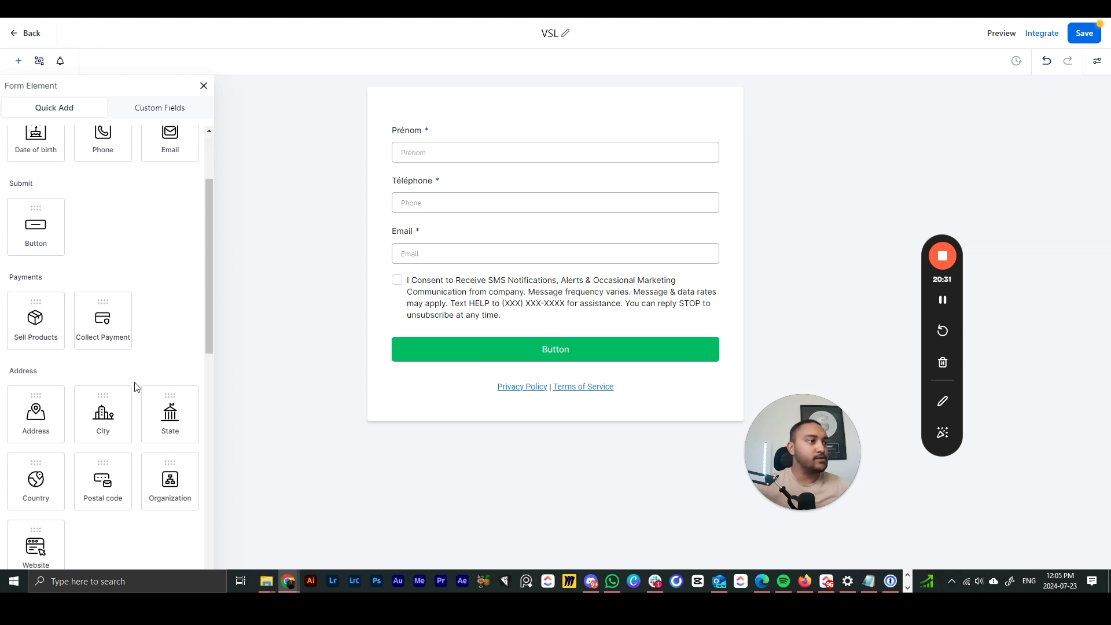
{"action": "scroll", "coordinate": [136, 386], "scroll_direction": "down", "scroll_amount": 2}
{"action": "left_click_drag", "start_coordinate": [102, 307], "coordinate": [412, 263]}
{"action": "left_click", "coordinate": [415, 249]}
{"action": "left_click", "coordinate": [964, 185]}
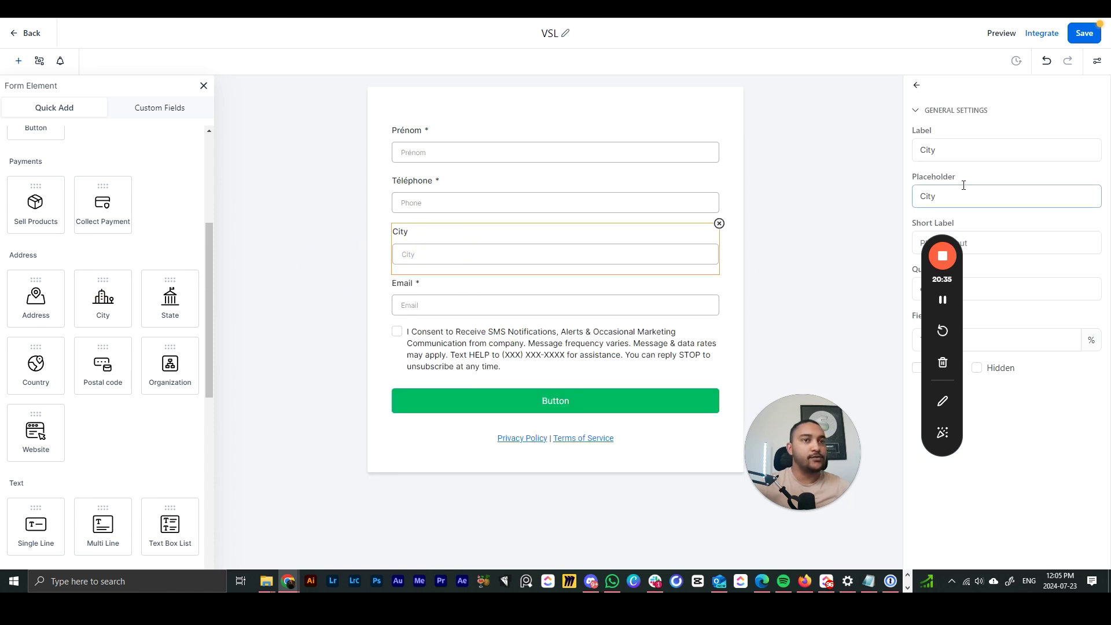
{"action": "double_click", "coordinate": [933, 149]}
{"action": "left_click", "coordinate": [720, 224]}
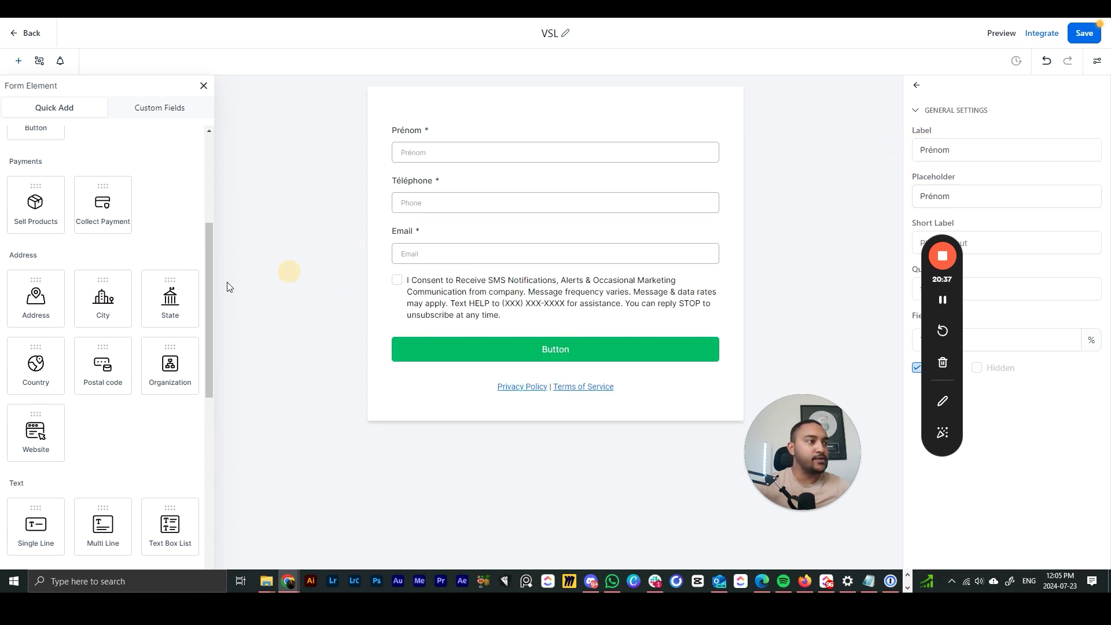
Look through the quick-add form elements, from personal info and address to choice, customized and other elements.
{"action": "scroll", "coordinate": [48, 348], "scroll_direction": "down", "scroll_amount": 7}
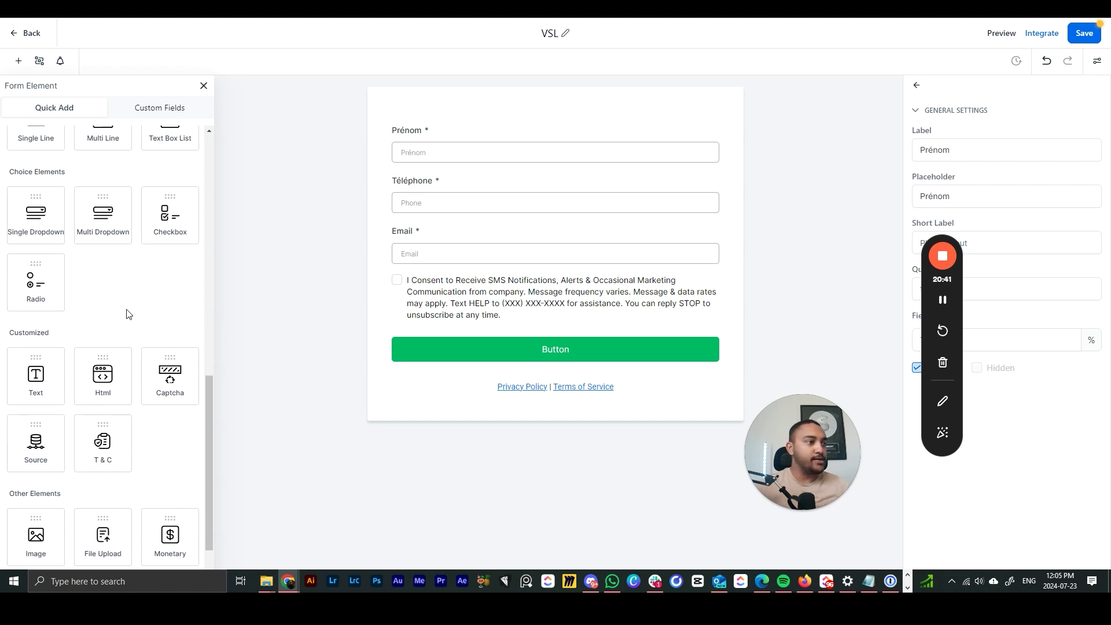
{"action": "scroll", "coordinate": [129, 453], "scroll_direction": "down", "scroll_amount": 1}
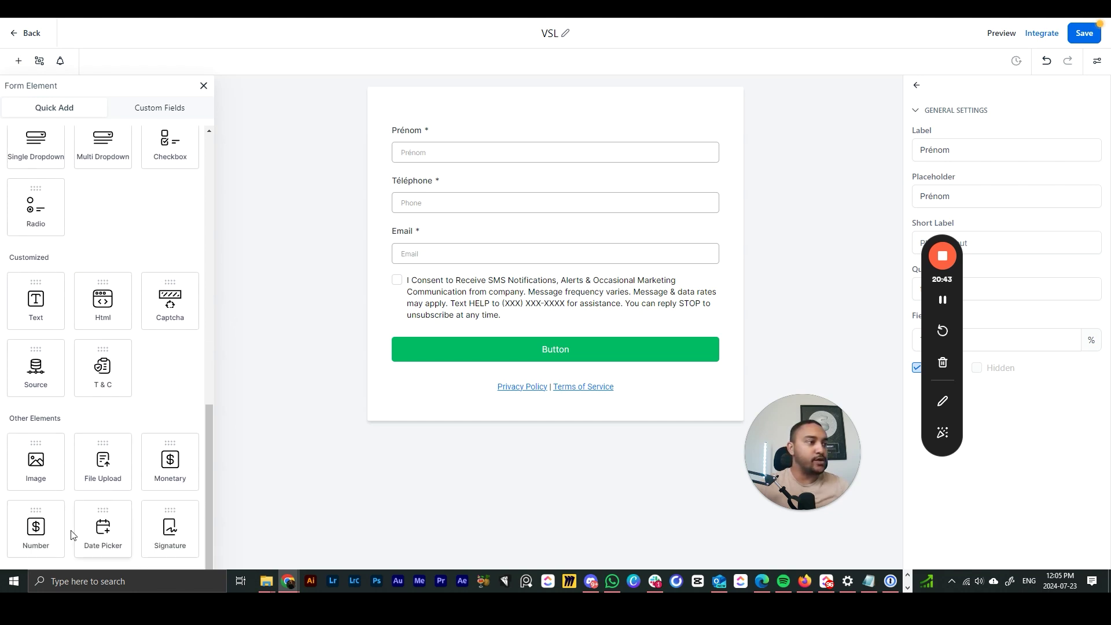
{"action": "scroll", "coordinate": [116, 315], "scroll_direction": "up", "scroll_amount": 2}
{"action": "scroll", "coordinate": [117, 311], "scroll_direction": "up", "scroll_amount": 2}
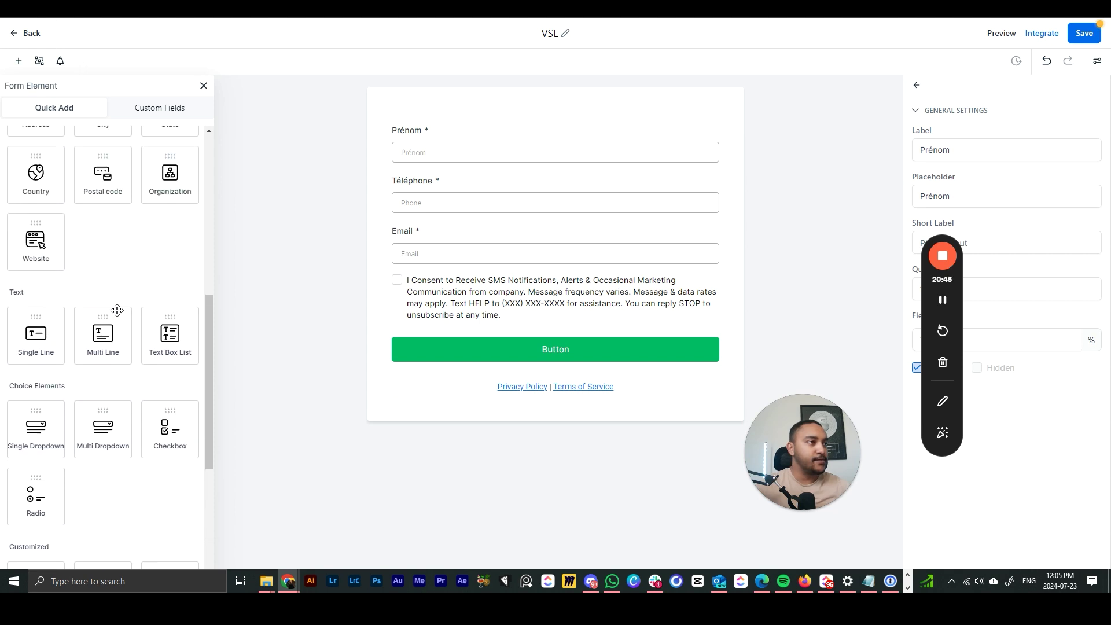
{"action": "scroll", "coordinate": [119, 306], "scroll_direction": "down", "scroll_amount": 4}
{"action": "scroll", "coordinate": [119, 308], "scroll_direction": "up", "scroll_amount": 8}
{"action": "scroll", "coordinate": [120, 307], "scroll_direction": "up", "scroll_amount": 2}
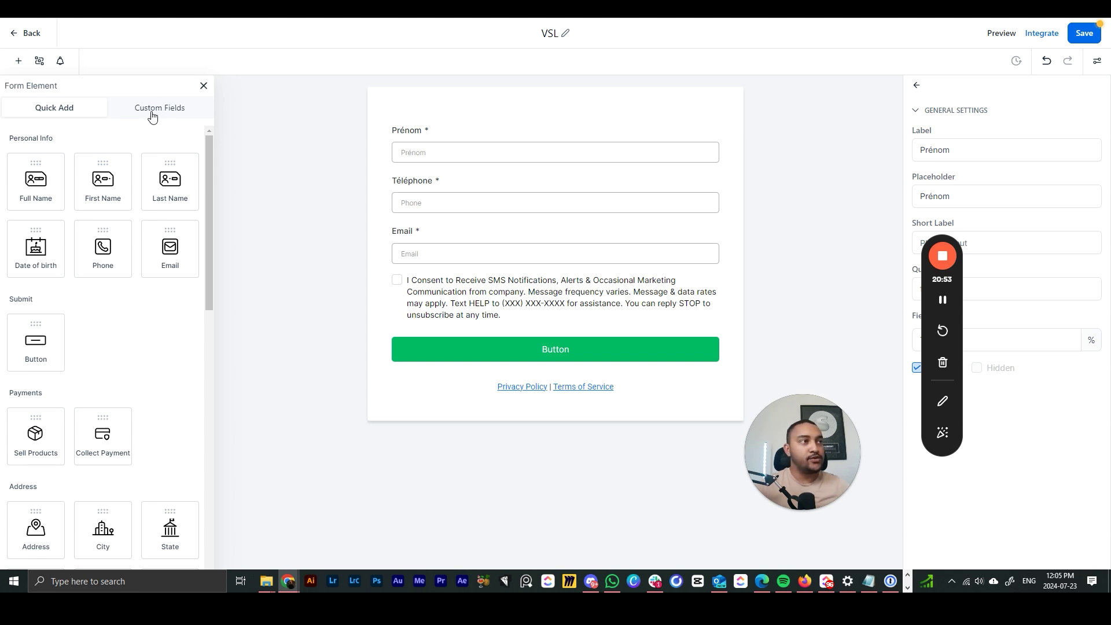
Show the custom fields for the Contact object and start adding a new custom field.
{"action": "left_click", "coordinate": [151, 116]}
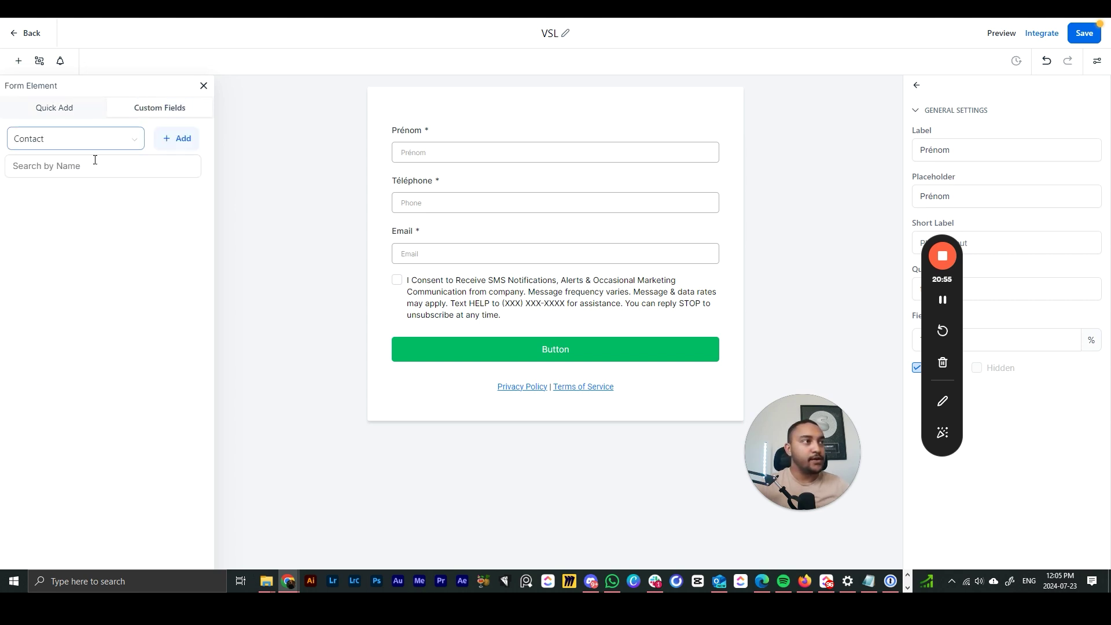
{"action": "left_click", "coordinate": [129, 144]}
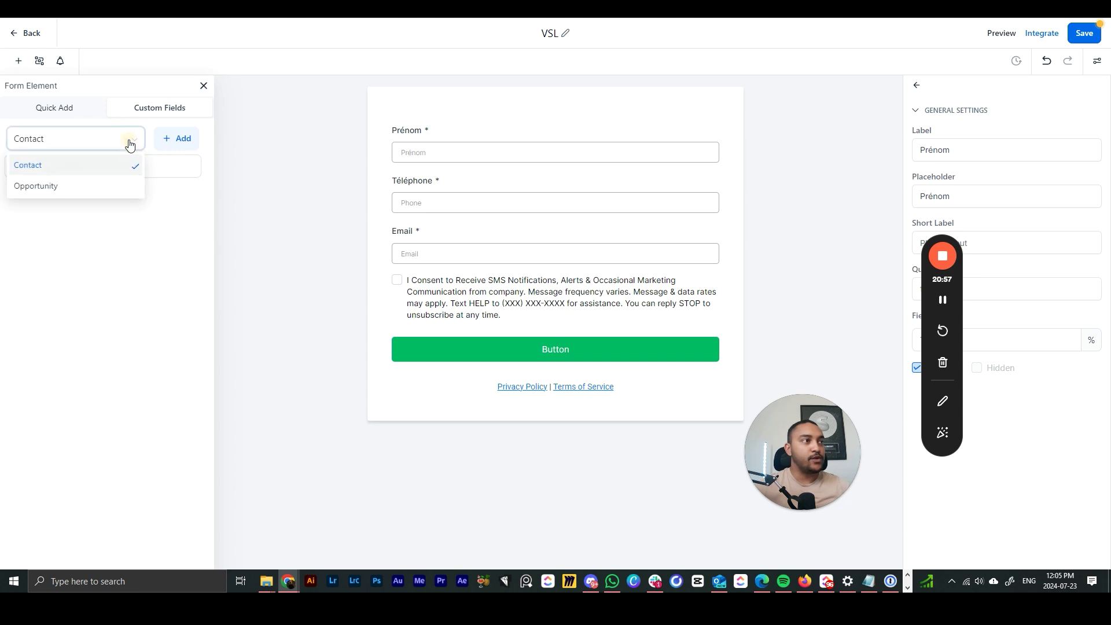
{"action": "left_click", "coordinate": [69, 168]}
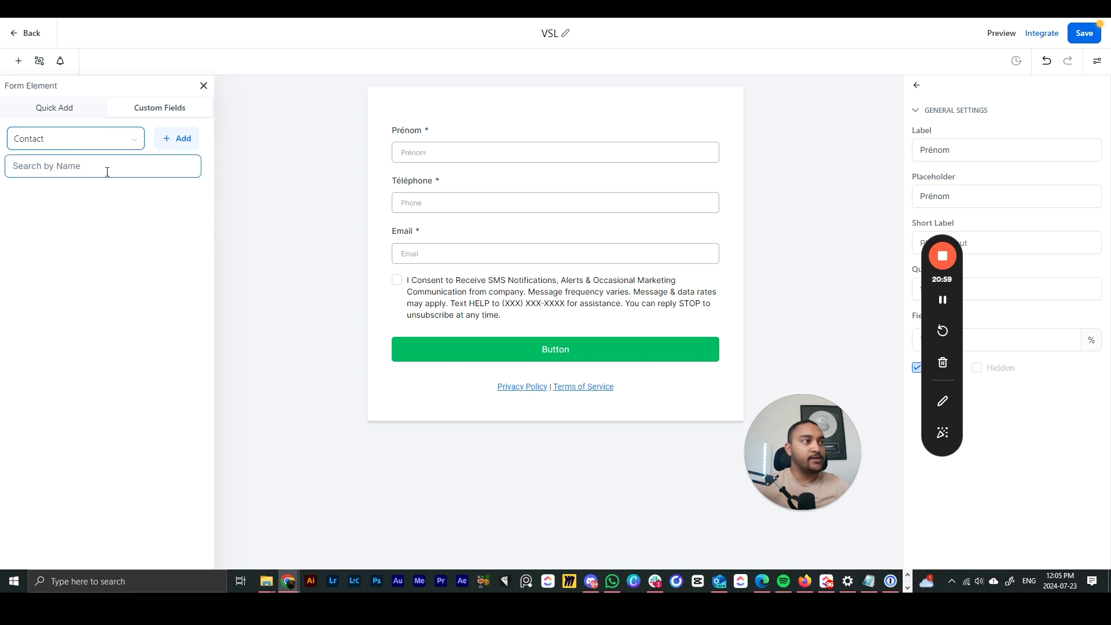
{"action": "left_click", "coordinate": [185, 142]}
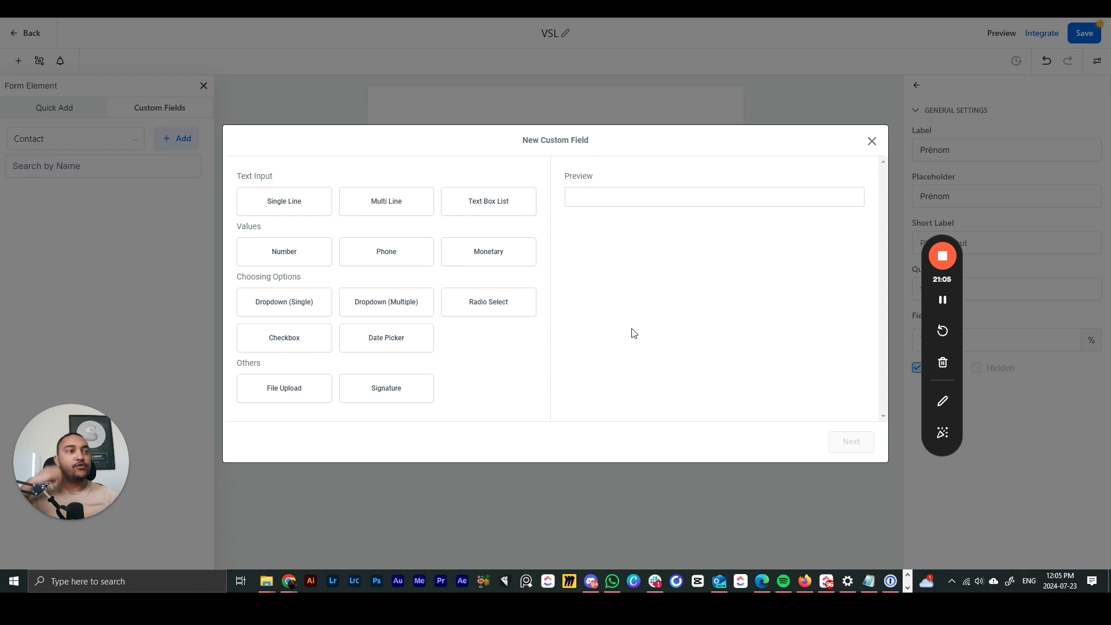
Preview the available custom field types, from text inputs and number, phone and monetary values to dropdowns, radio select and checkbox.
{"action": "left_click", "coordinate": [286, 206]}
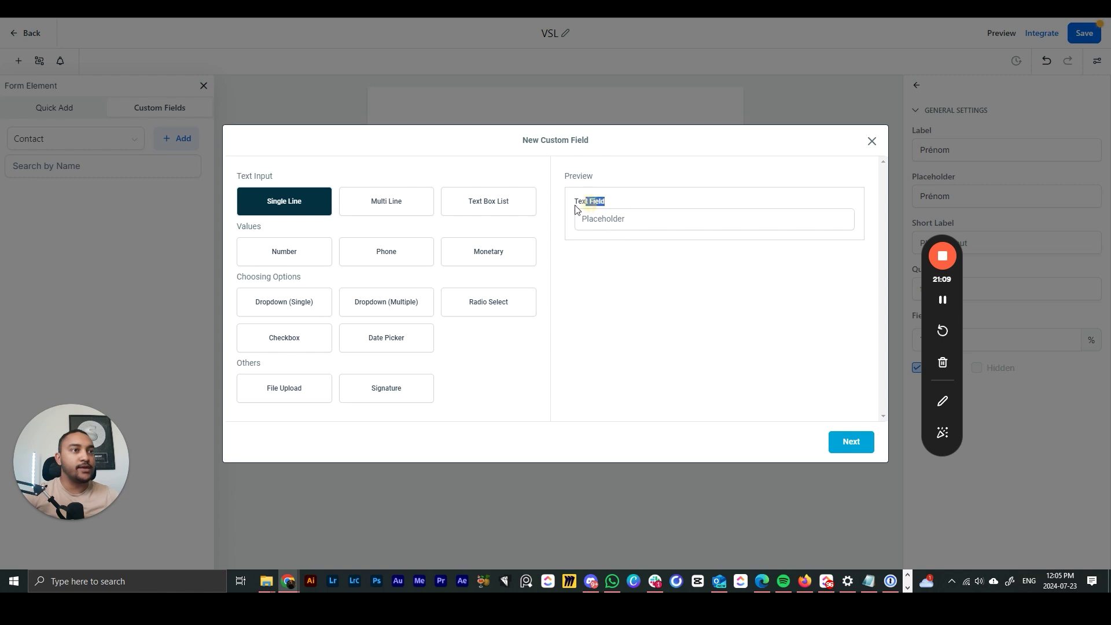
{"action": "left_click", "coordinate": [389, 207]}
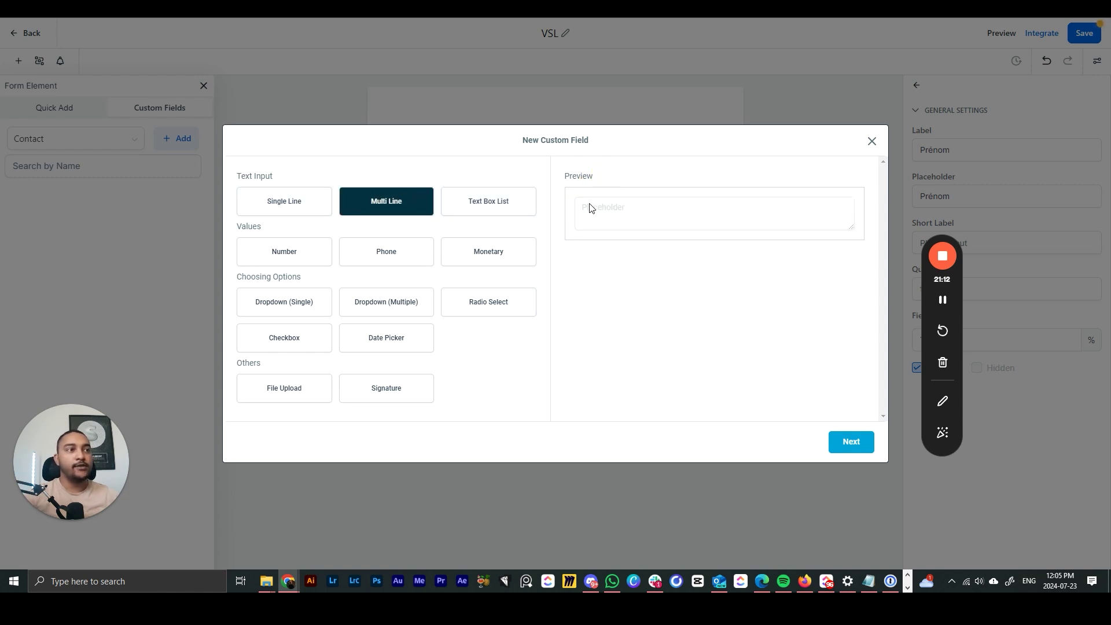
{"action": "left_click", "coordinate": [504, 207]}
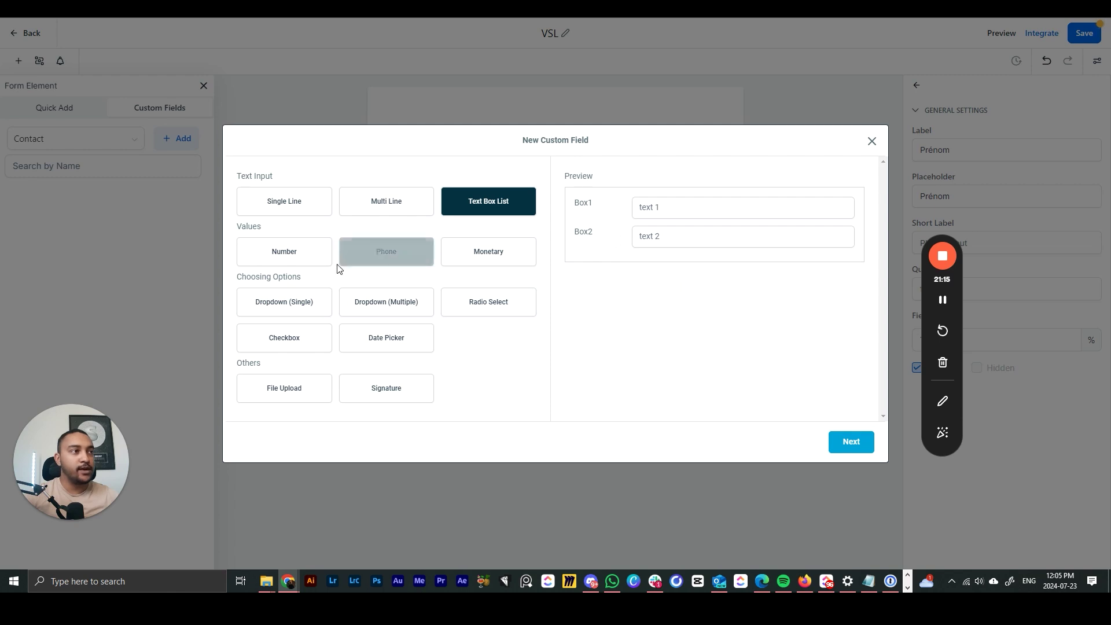
{"action": "left_click", "coordinate": [327, 248]}
{"action": "left_click", "coordinate": [418, 247]}
{"action": "left_click", "coordinate": [489, 255]}
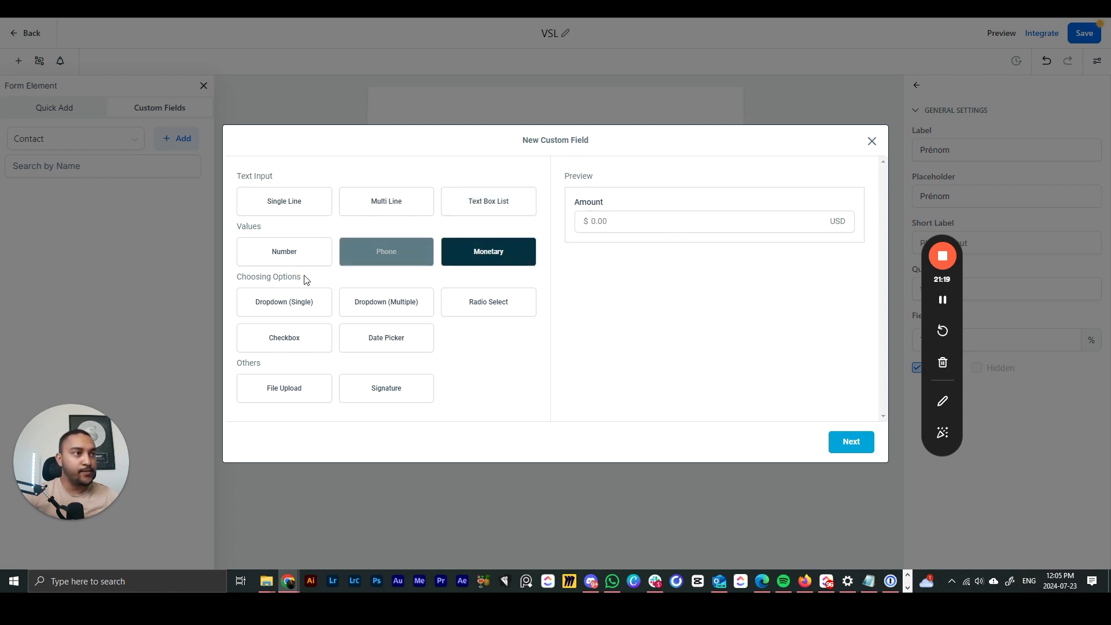
{"action": "left_click", "coordinate": [313, 301]}
{"action": "left_click", "coordinate": [524, 315]}
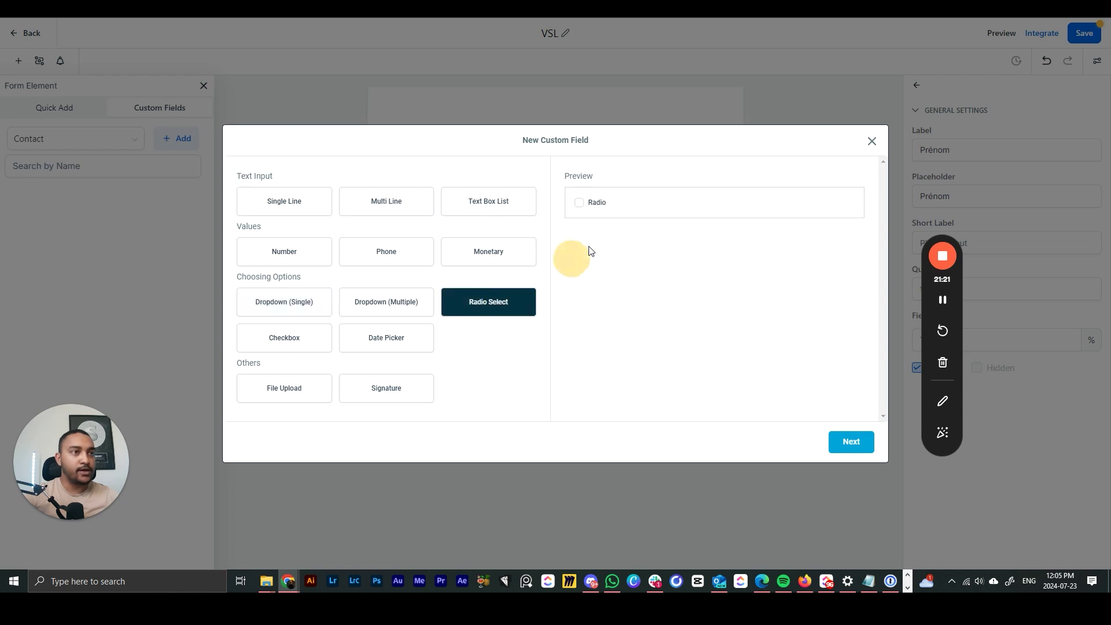
{"action": "left_click", "coordinate": [318, 313]}
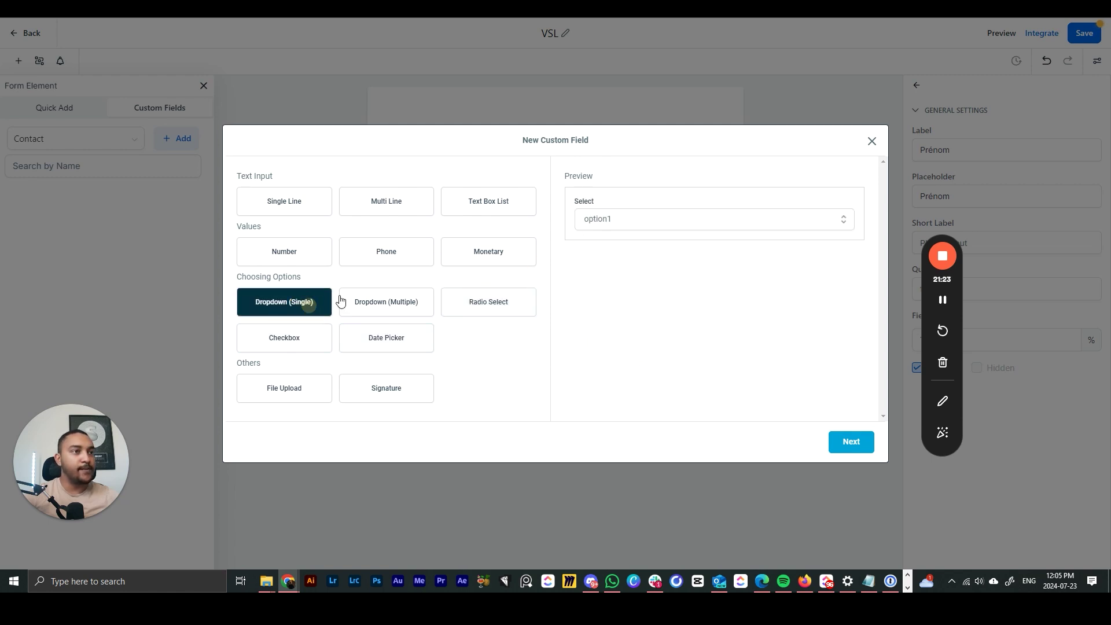
{"action": "left_click", "coordinate": [407, 302]}
{"action": "left_click", "coordinate": [474, 310]}
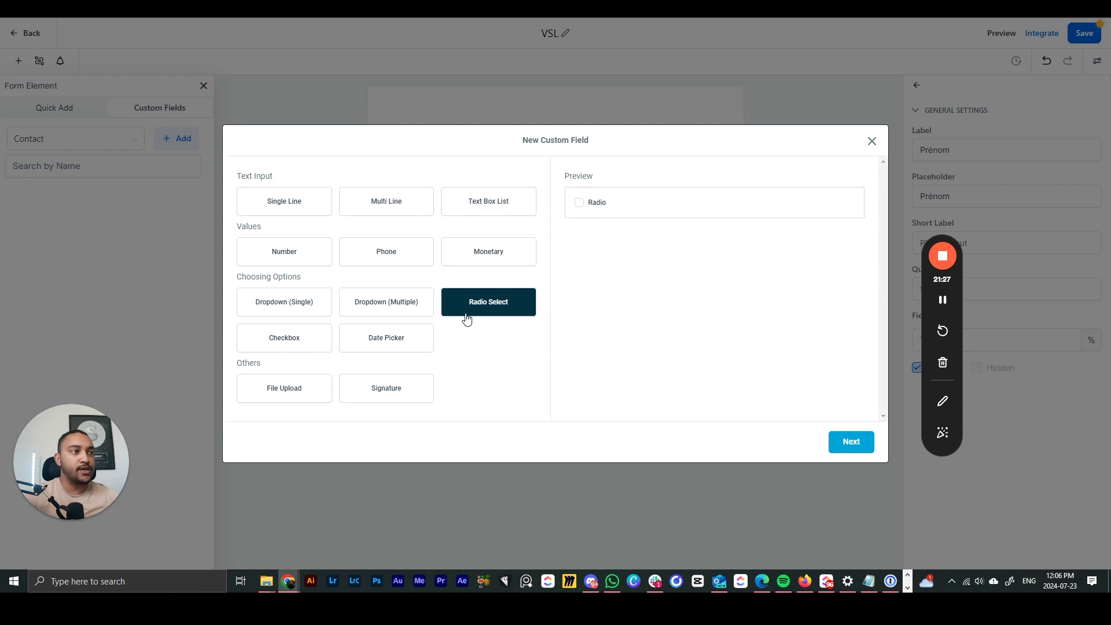
{"action": "left_click", "coordinate": [283, 336]}
Choose Radio Select as the custom field type and name the field "Votre activité?".
{"action": "left_click", "coordinate": [531, 294]}
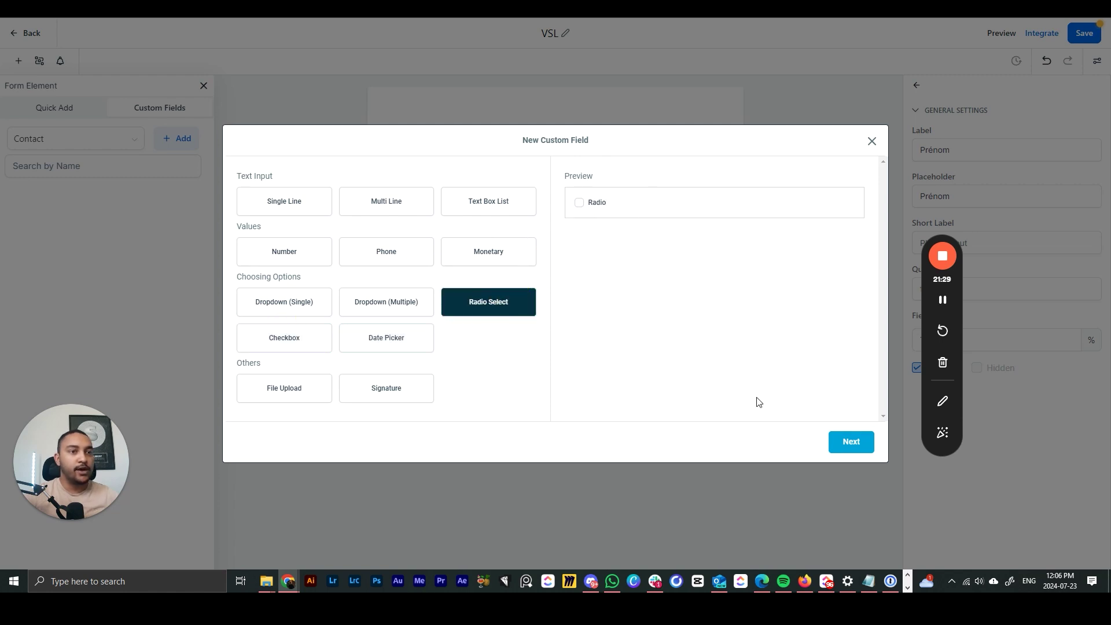
{"action": "left_click", "coordinate": [851, 441]}
{"action": "left_click", "coordinate": [321, 234]}
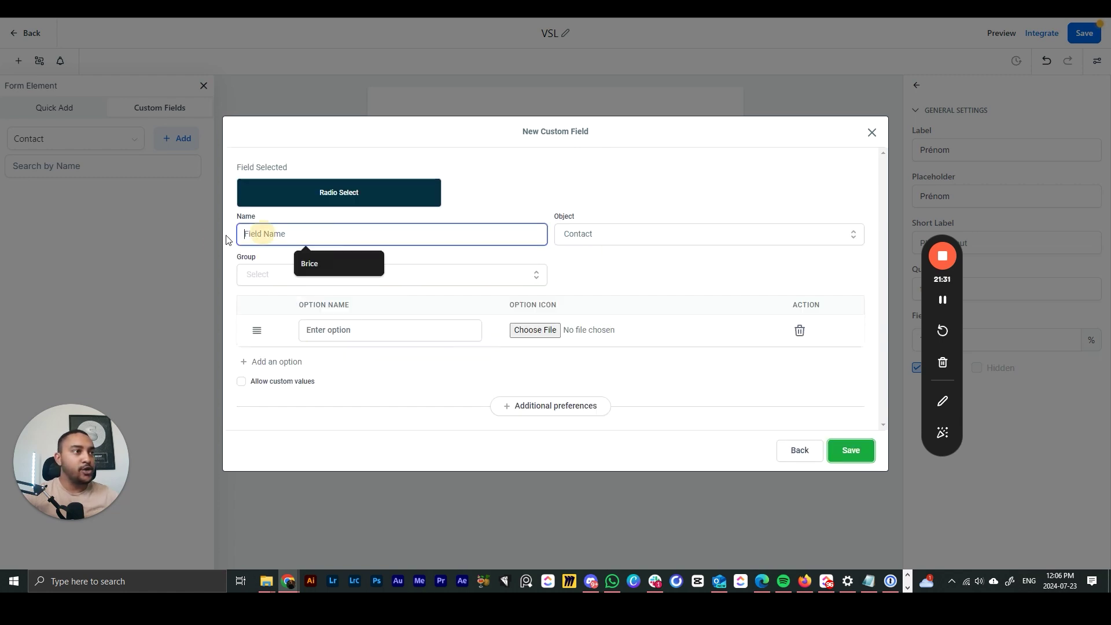
{"action": "type", "text": "Vot"}
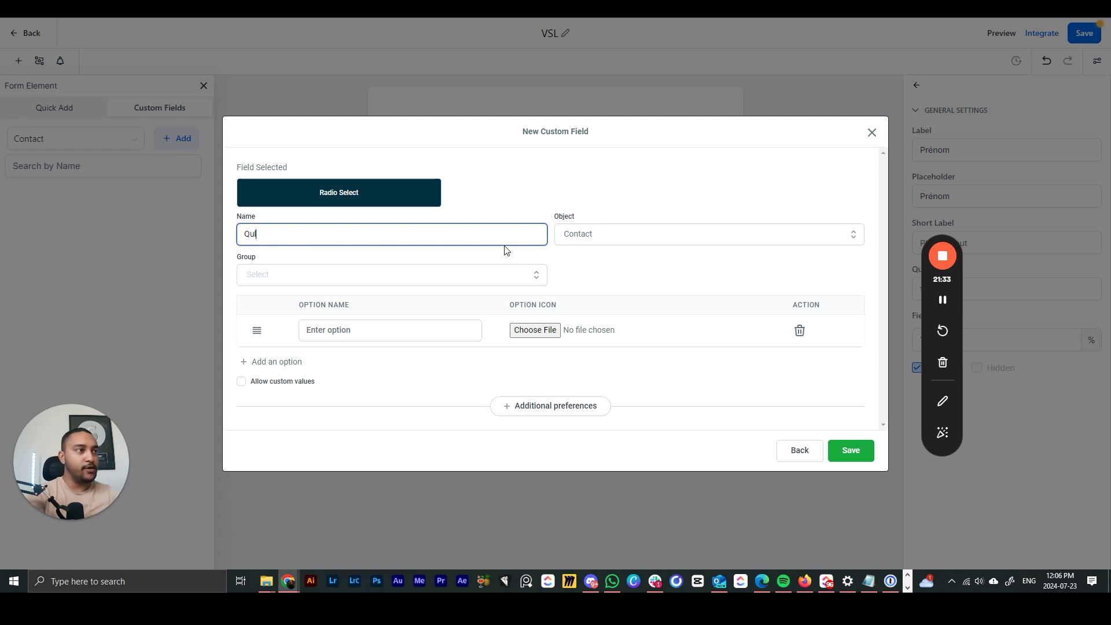
{"action": "key", "text": "BackSpace"}
{"action": "key", "text": "BackSpace"}
{"action": "key", "text": "BackSpace"}
{"action": "type", "text": "Votre activité?"}
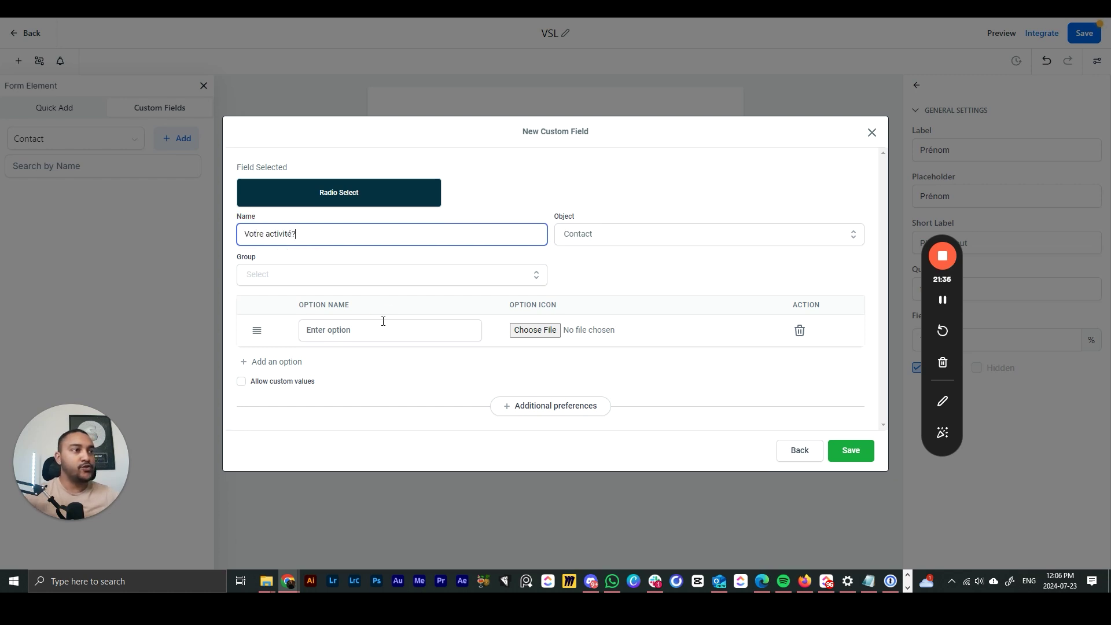
Give the radio field three options: entrepreneur, salarie and sans emploi.
{"action": "left_click", "coordinate": [383, 323]}
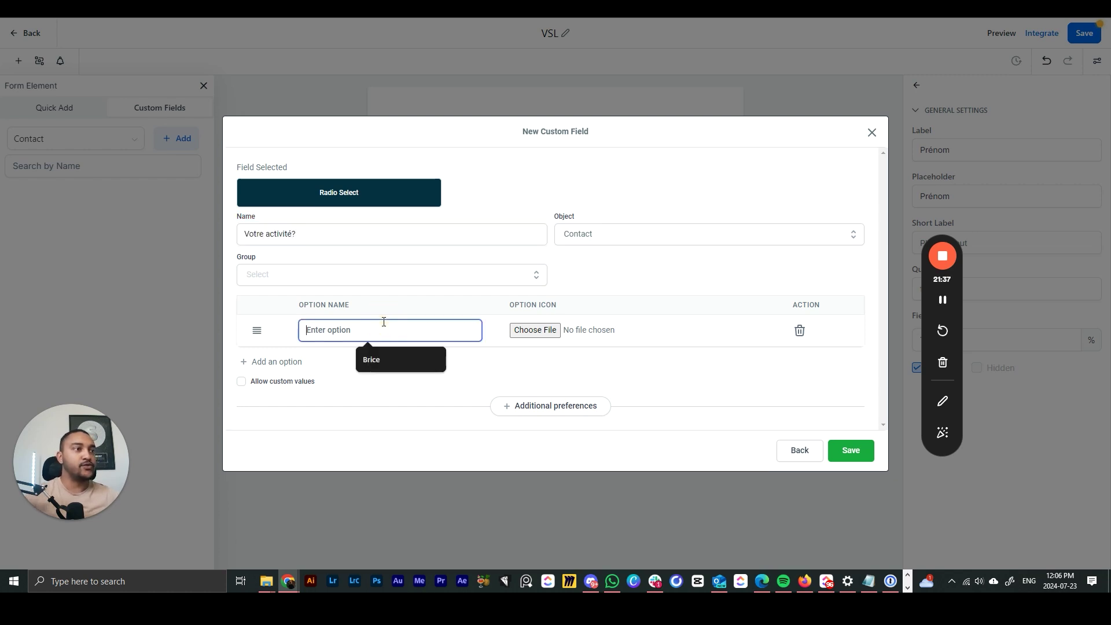
{"action": "type", "text": "entrepreneur"}
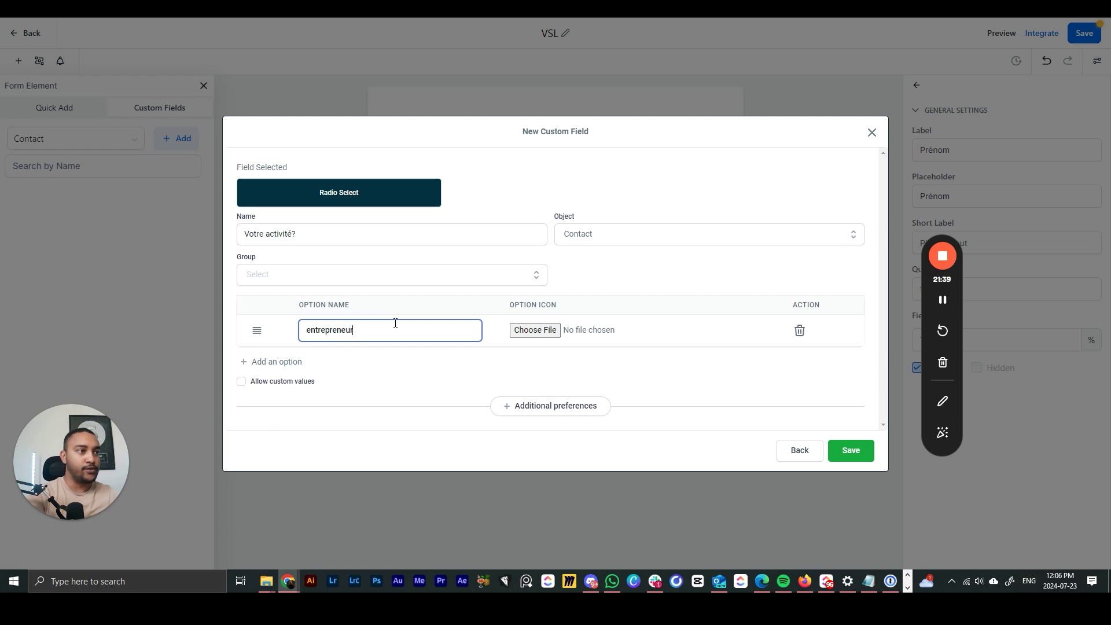
{"action": "left_click", "coordinate": [278, 361]}
{"action": "left_click", "coordinate": [324, 345]}
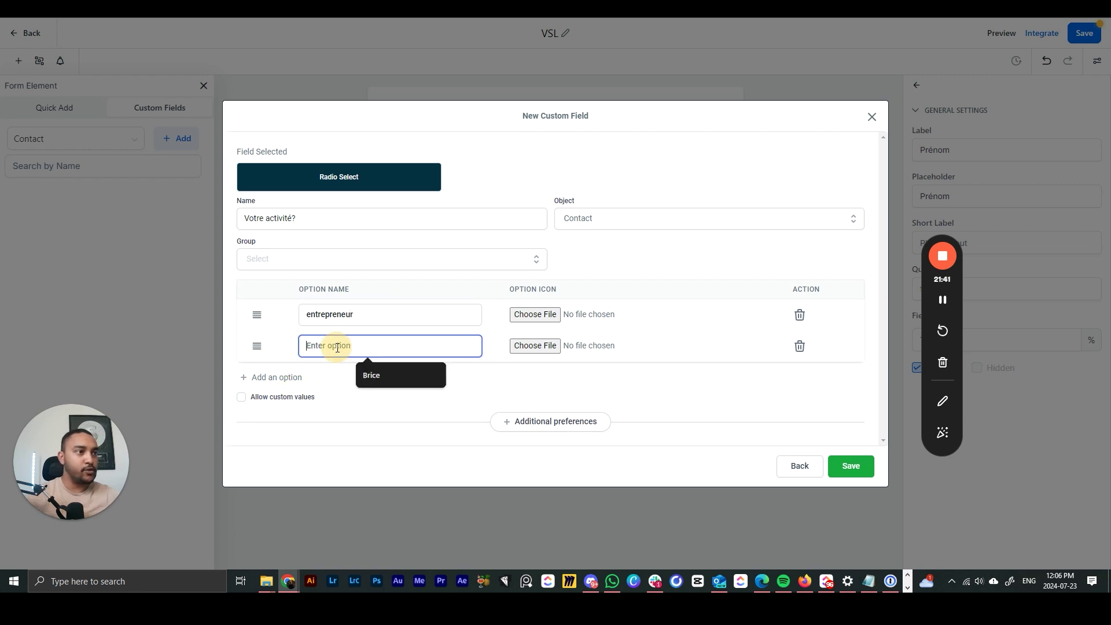
{"action": "type", "text": "salarie"}
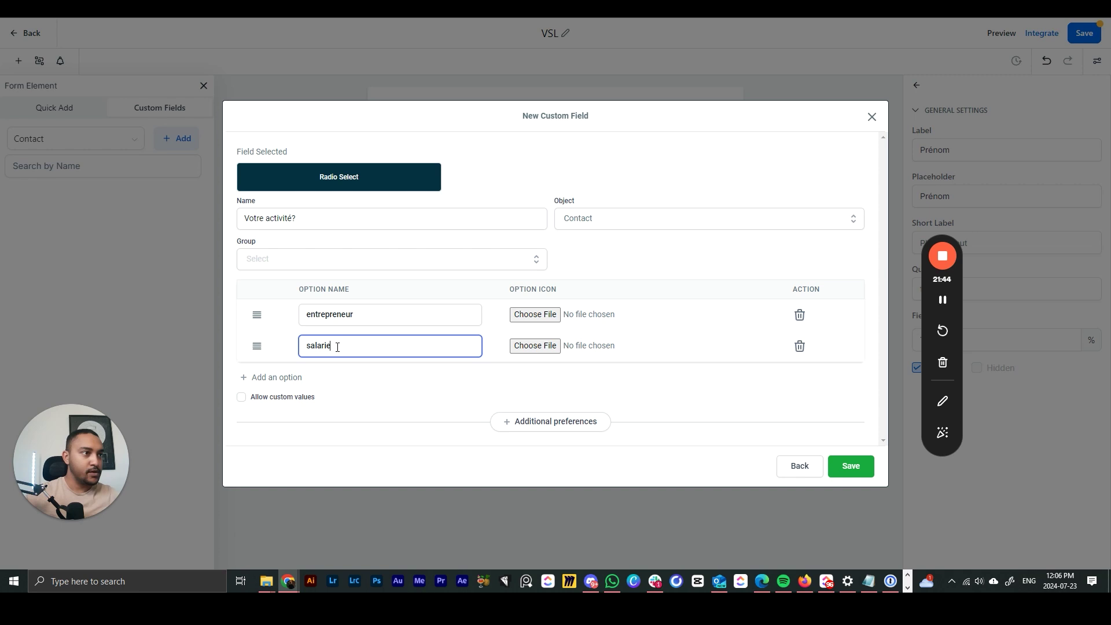
{"action": "left_click", "coordinate": [273, 378]}
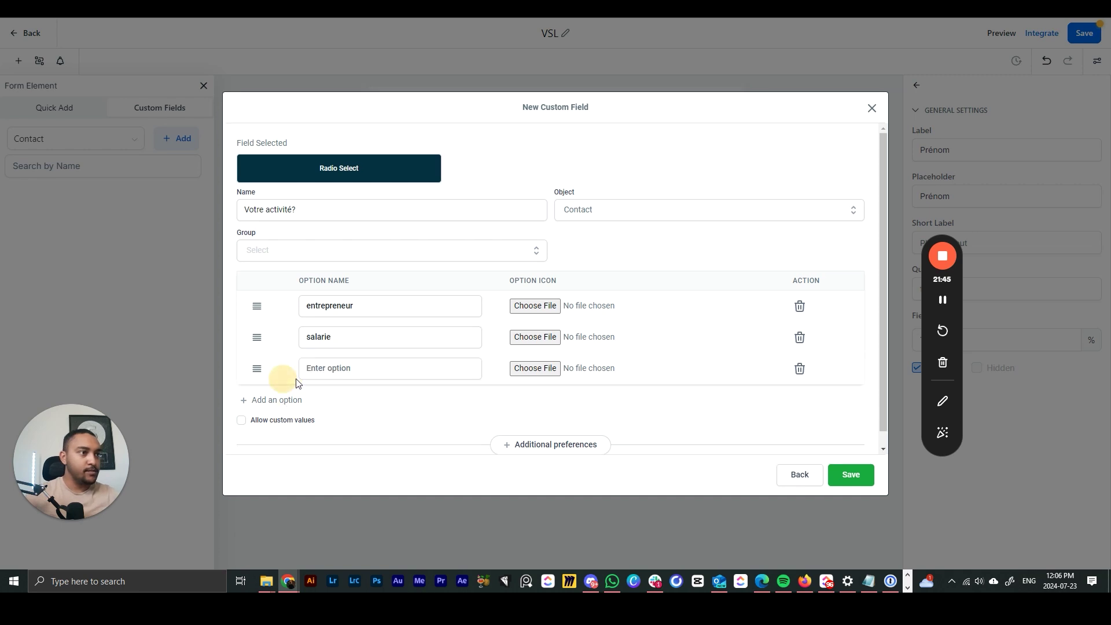
{"action": "left_click", "coordinate": [318, 369]}
{"action": "type", "text": "sans emploi"}
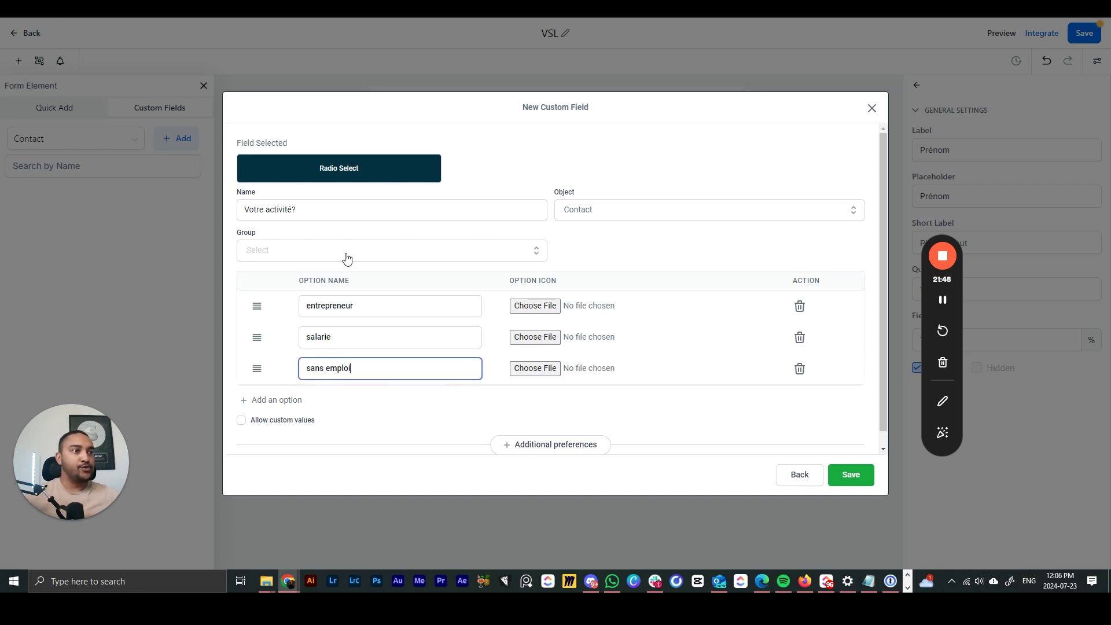
{"action": "left_click", "coordinate": [592, 255]}
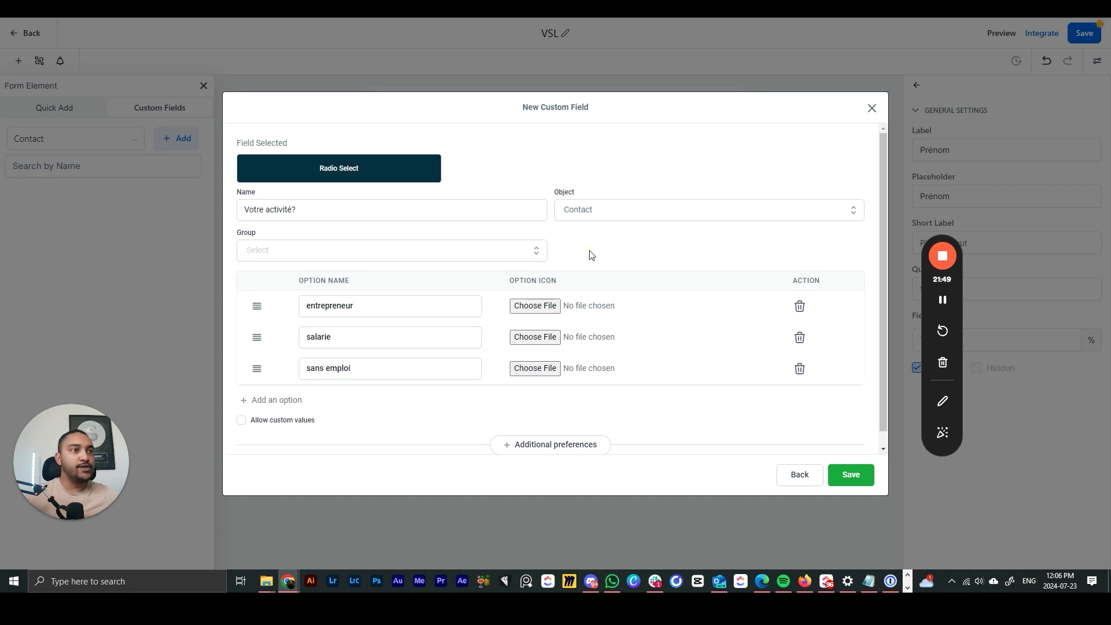
Assign the custom field to the General Info group and save it.
{"action": "left_click", "coordinate": [528, 255]}
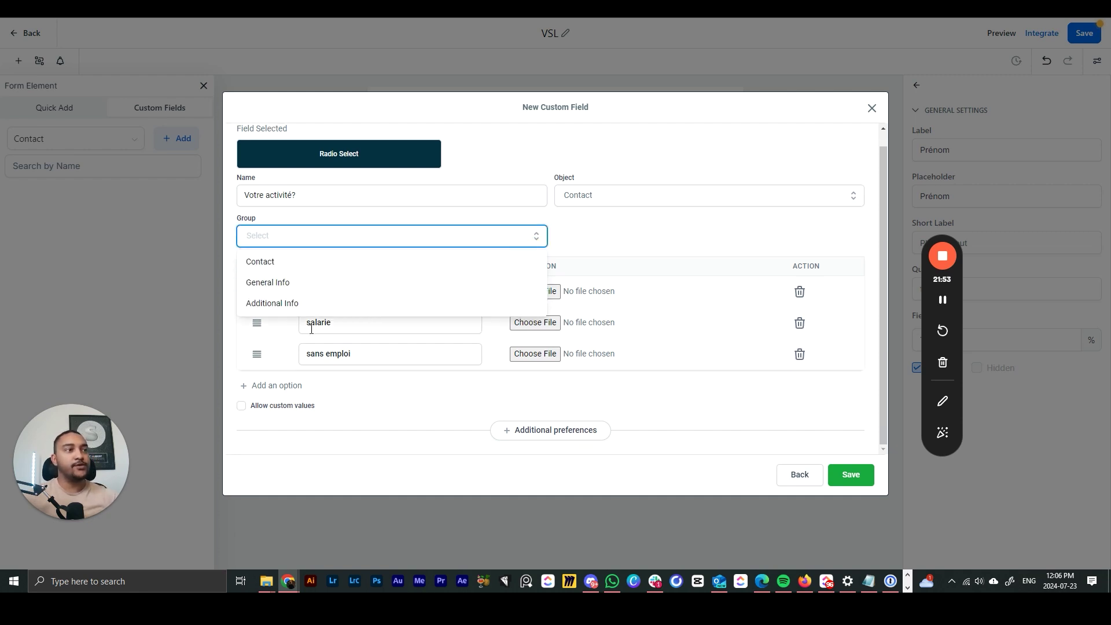
{"action": "left_click", "coordinate": [297, 286]}
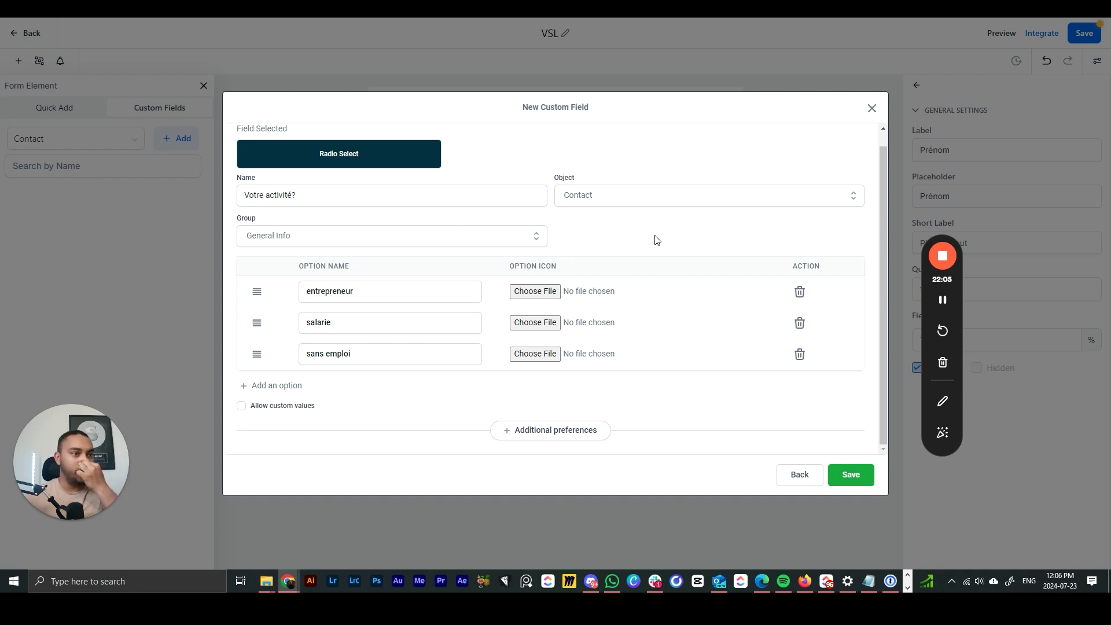
{"action": "left_click", "coordinate": [853, 480]}
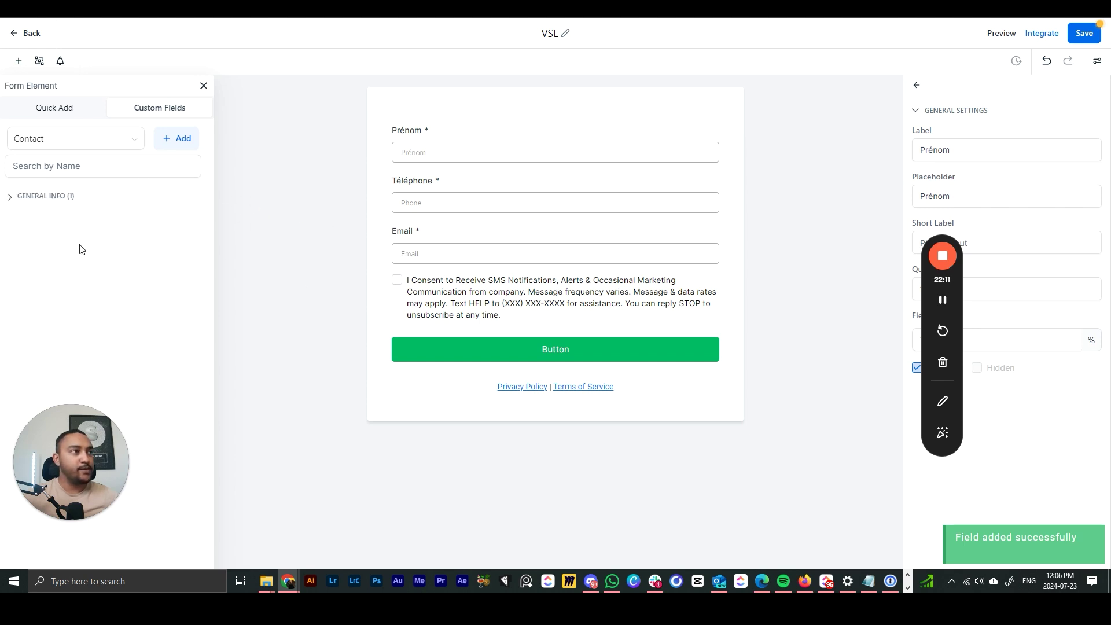
Try placing the Votre activité? field between Email and the consent checkbox, view its settings, and remove it again.
{"action": "left_click", "coordinate": [12, 197]}
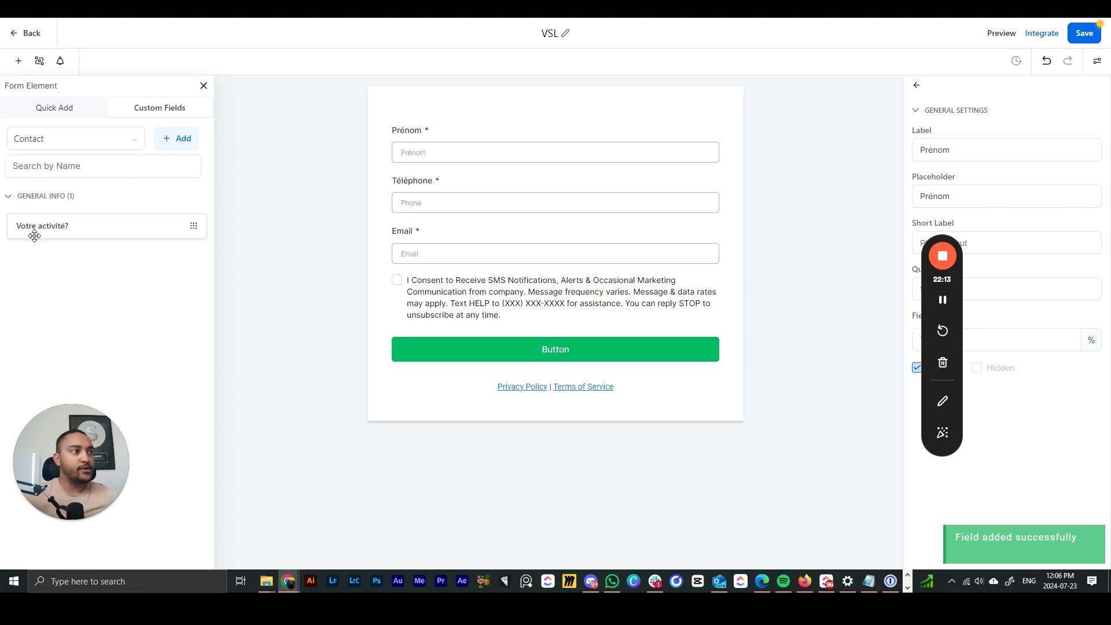
{"action": "left_click_drag", "start_coordinate": [36, 233], "coordinate": [544, 301]}
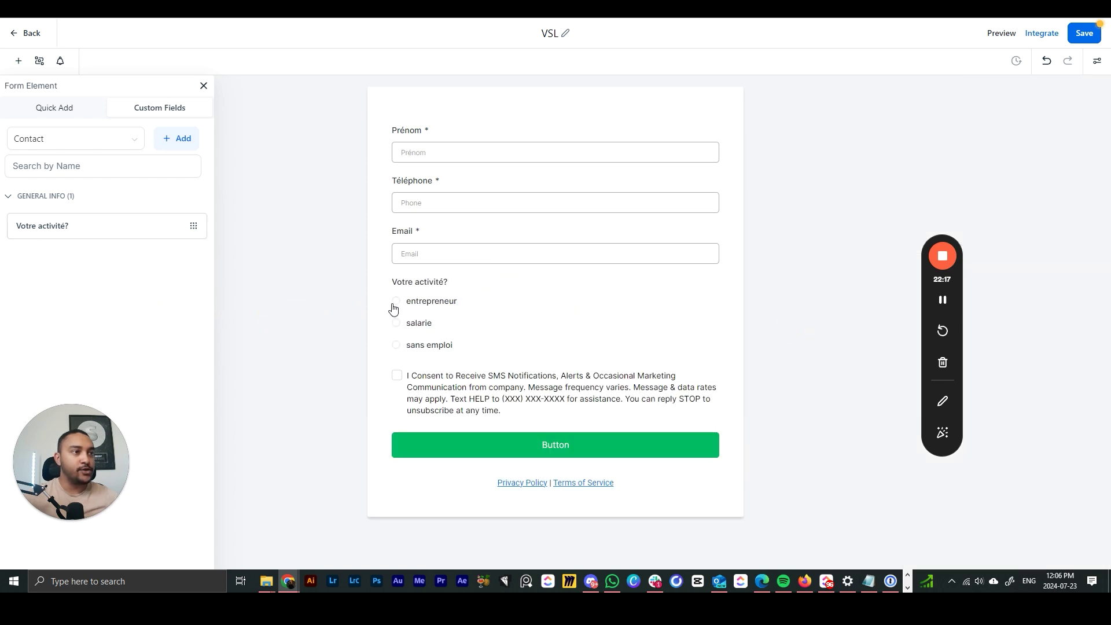
{"action": "left_click", "coordinate": [393, 309]}
{"action": "left_click", "coordinate": [409, 321]}
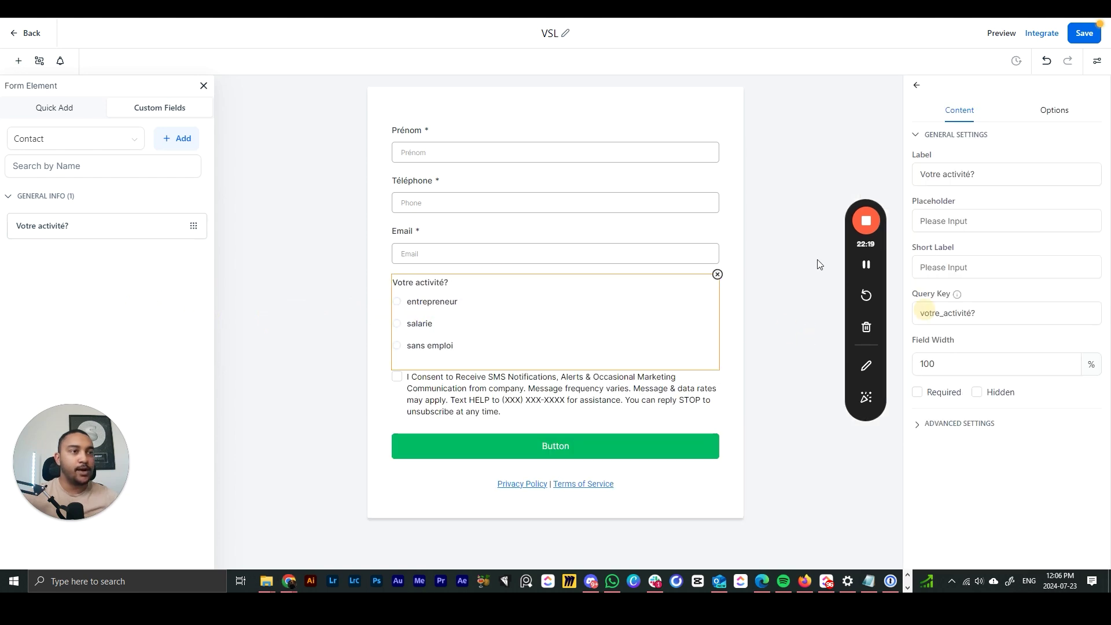
{"action": "left_click", "coordinate": [293, 248]}
{"action": "left_click", "coordinate": [277, 295]}
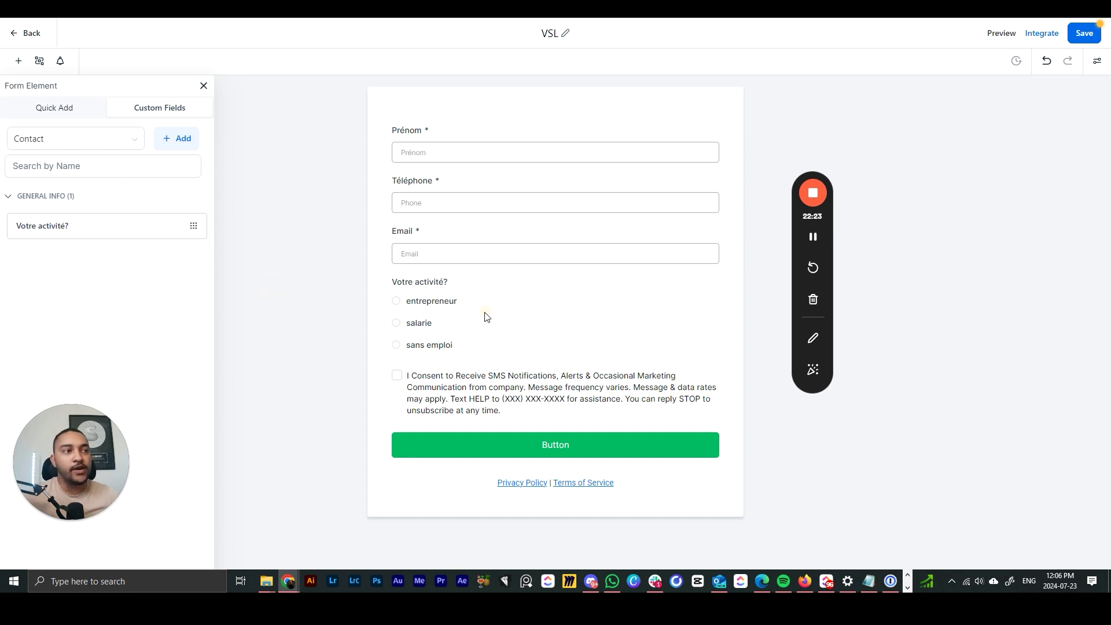
{"action": "left_click", "coordinate": [575, 295]}
{"action": "left_click", "coordinate": [717, 275]}
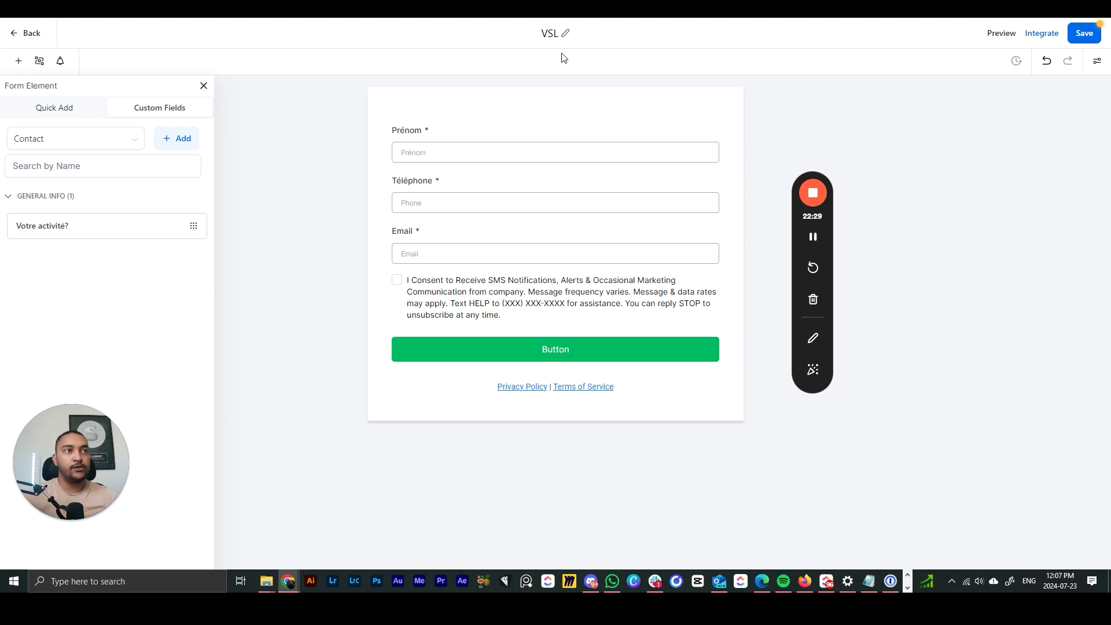
Insert the Votre activité? field below Email once more, look at the new custom field dialog, and delete the inserted field.
{"action": "left_click", "coordinate": [298, 140]}
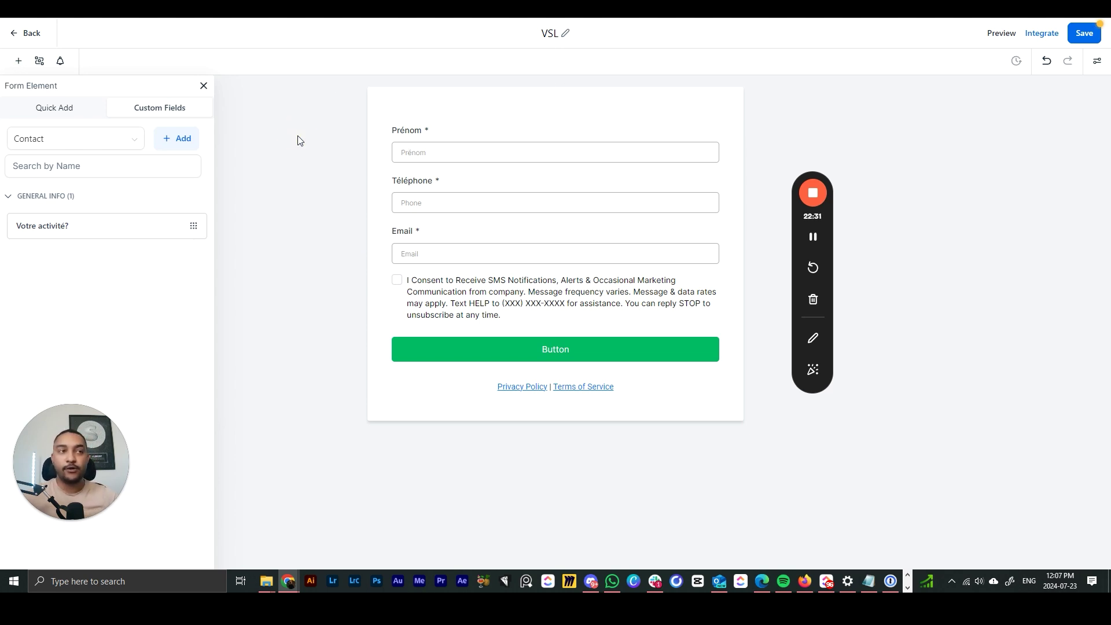
{"action": "left_click_drag", "start_coordinate": [60, 236], "coordinate": [393, 287]}
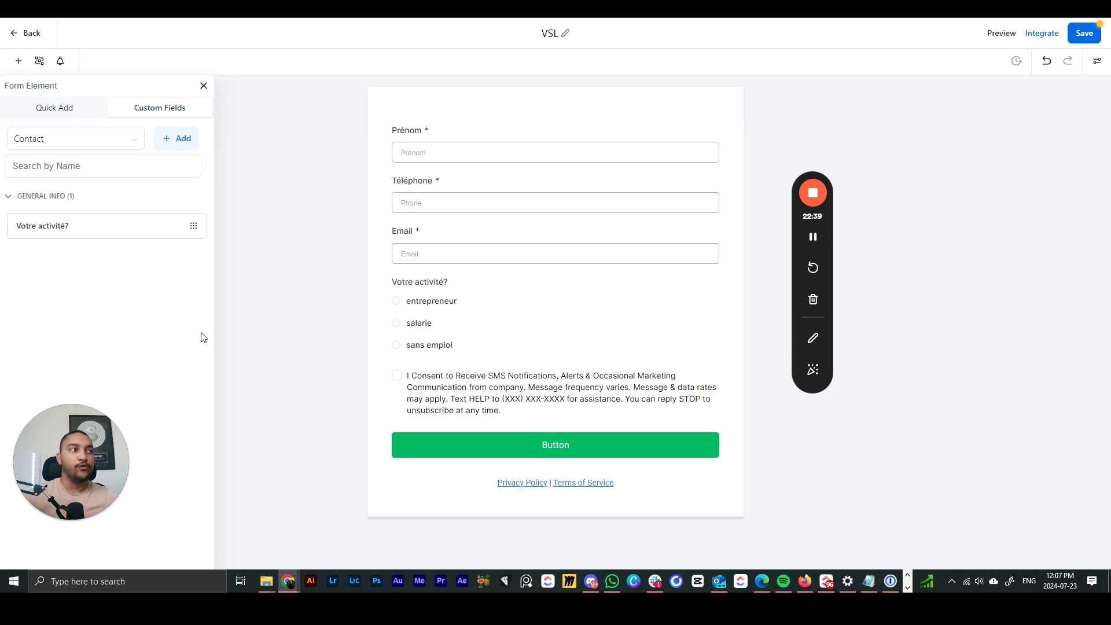
{"action": "left_click", "coordinate": [179, 138]}
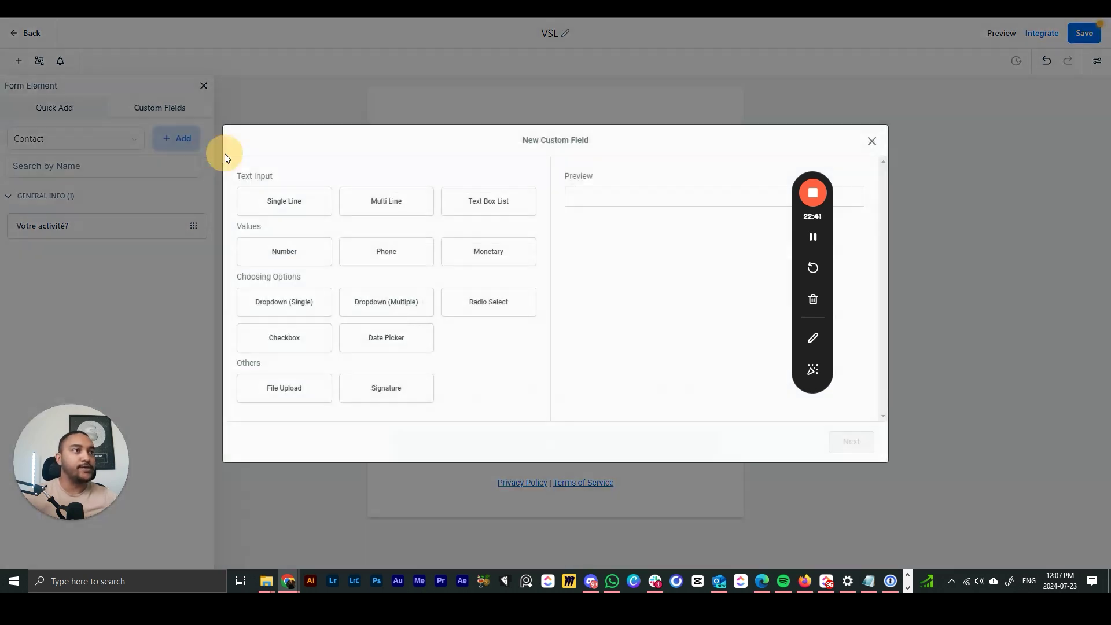
{"action": "left_click", "coordinate": [870, 149]}
{"action": "left_click", "coordinate": [580, 302]}
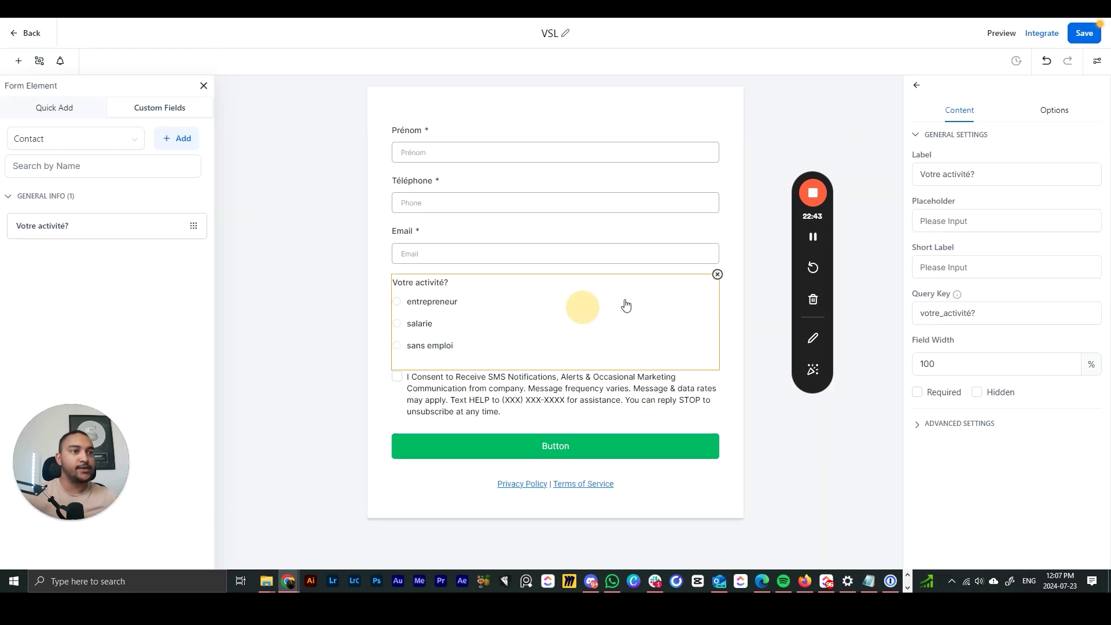
{"action": "left_click", "coordinate": [716, 276]}
Save the form, leave the form builder and open the VSL funnel in the VSL folder.
{"action": "left_click", "coordinate": [1084, 33]}
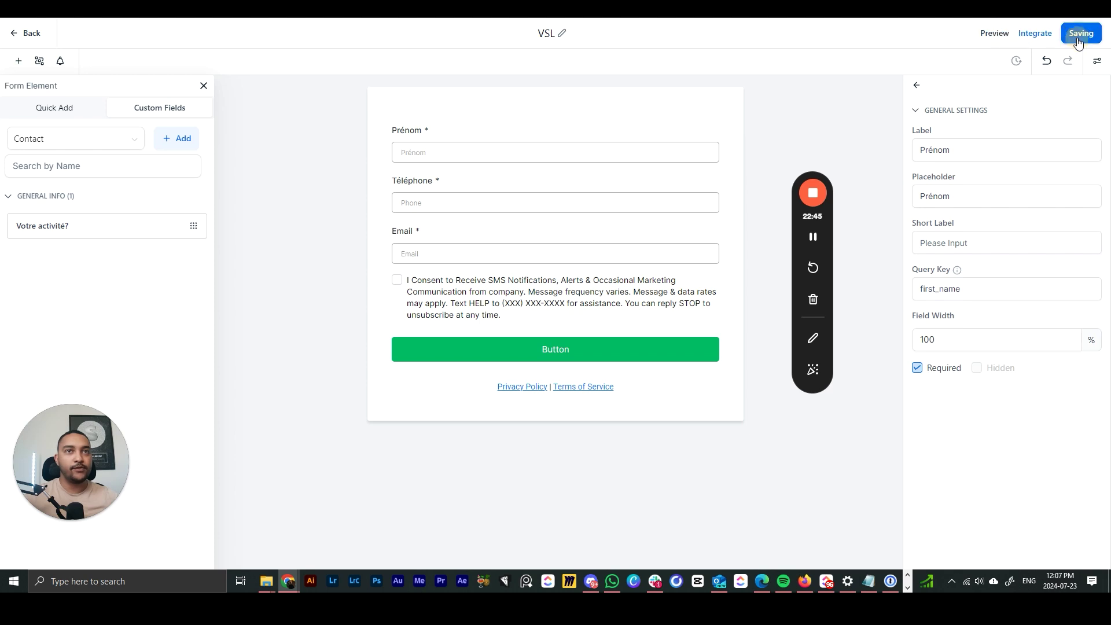
{"action": "left_click", "coordinate": [26, 33]}
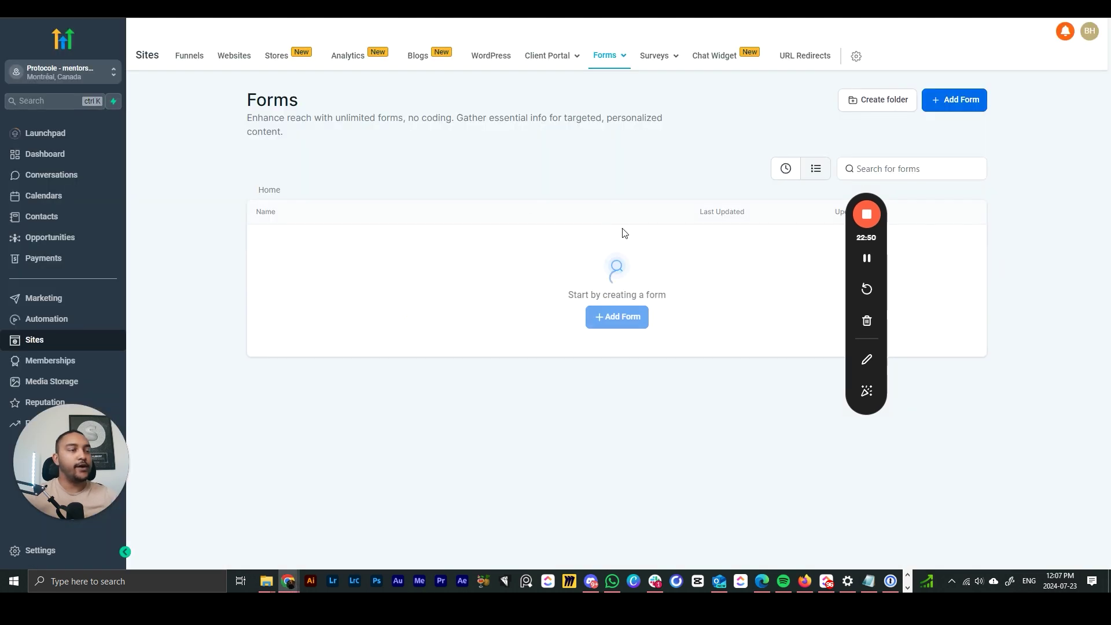
{"action": "left_click", "coordinate": [177, 60]}
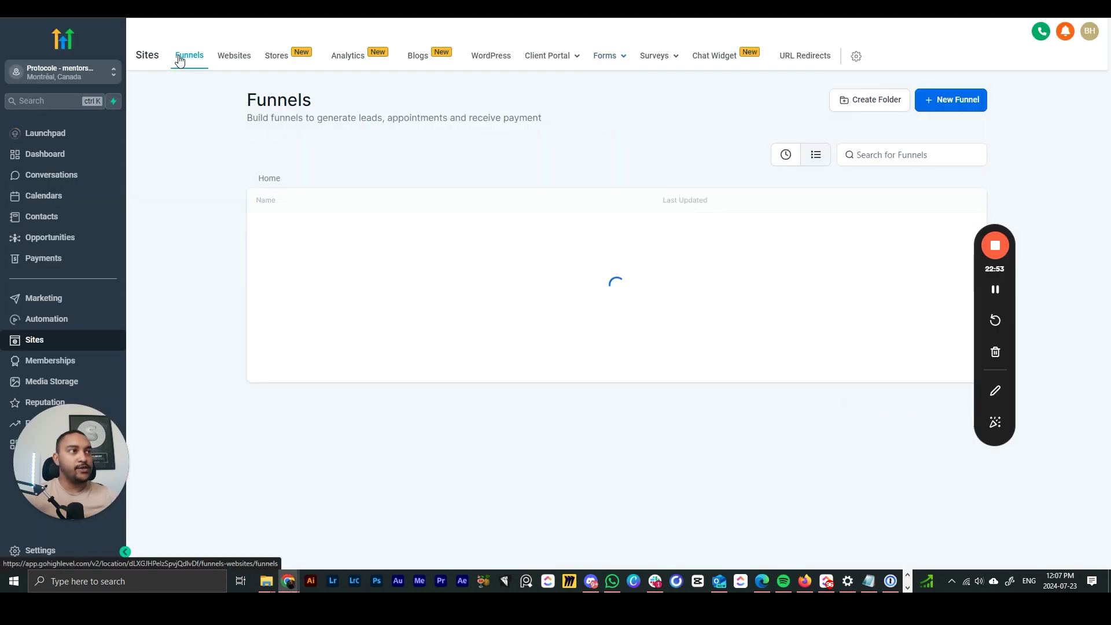
{"action": "left_click", "coordinate": [283, 231]}
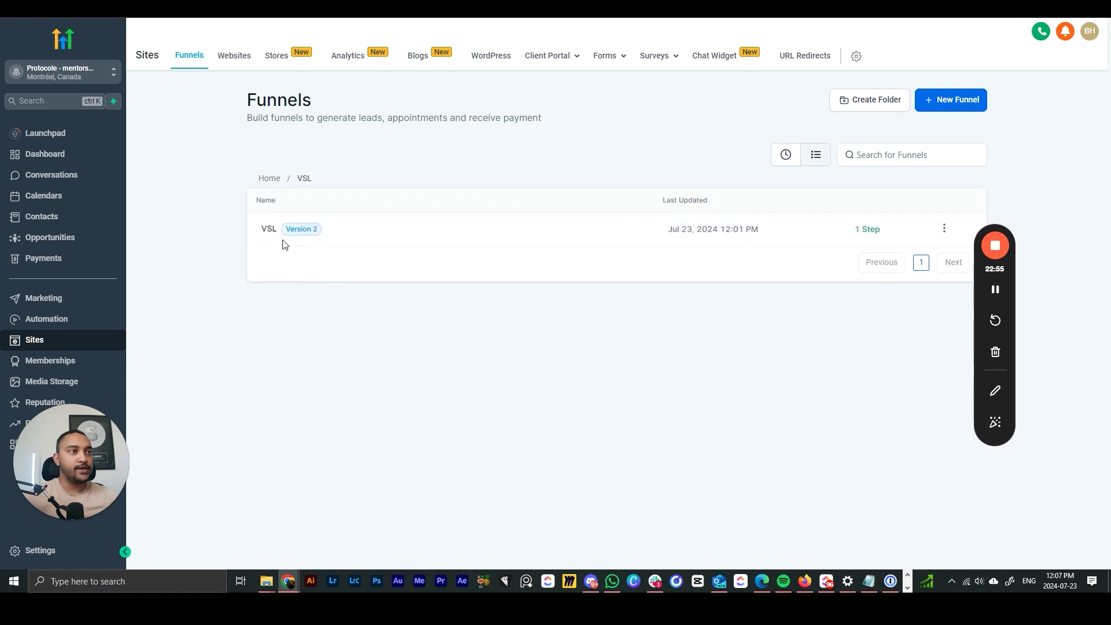
{"action": "left_click", "coordinate": [267, 230]}
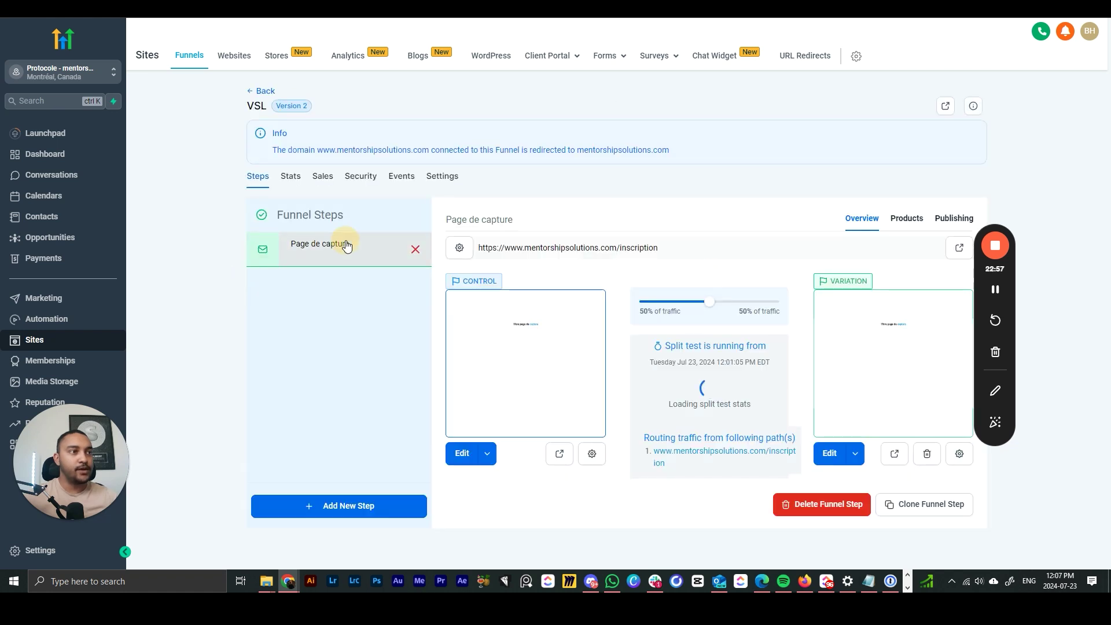
Open the control version of Page de capture for editing and insert a Form element below the headline using the VSL form.
{"action": "left_click", "coordinate": [508, 336]}
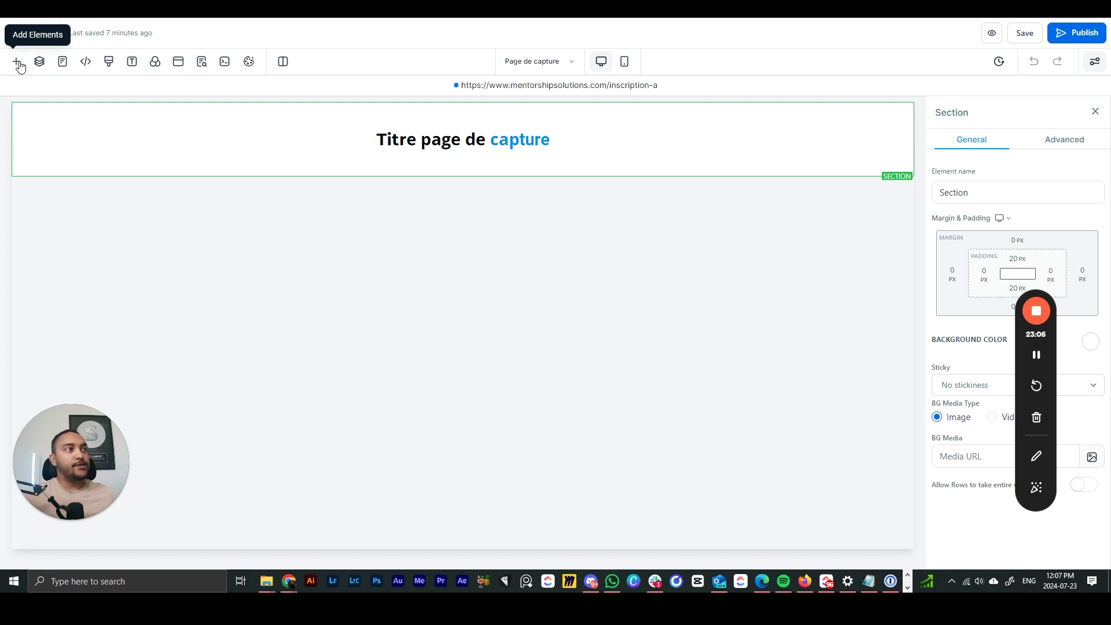
{"action": "left_click", "coordinate": [17, 61]}
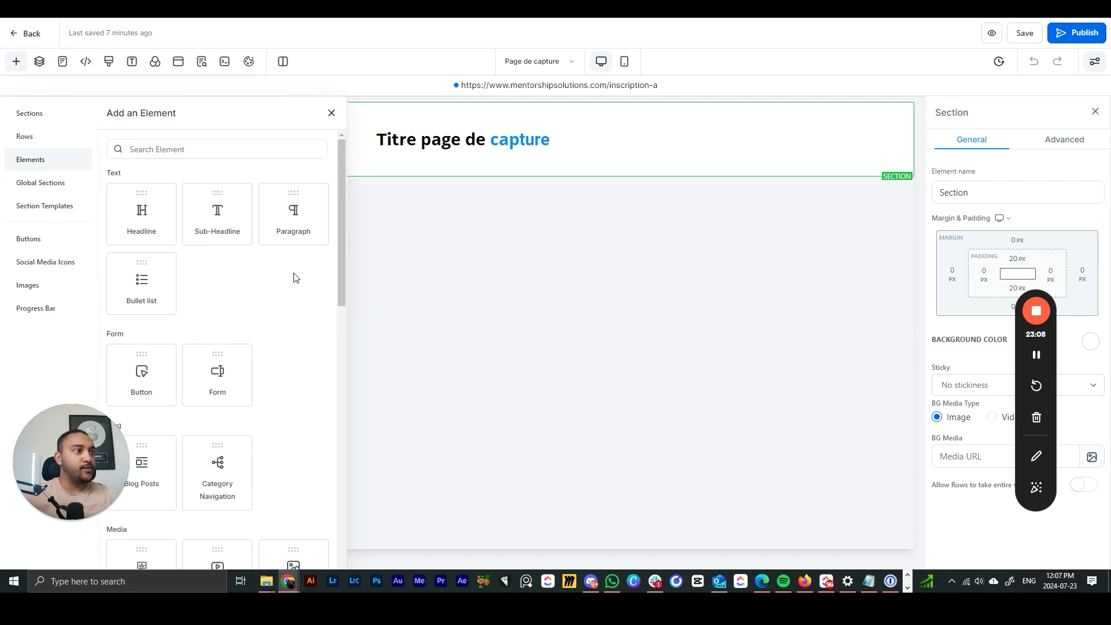
{"action": "scroll", "coordinate": [293, 277], "scroll_direction": "down", "scroll_amount": 3}
{"action": "left_click", "coordinate": [24, 139]}
{"action": "left_click", "coordinate": [26, 155]}
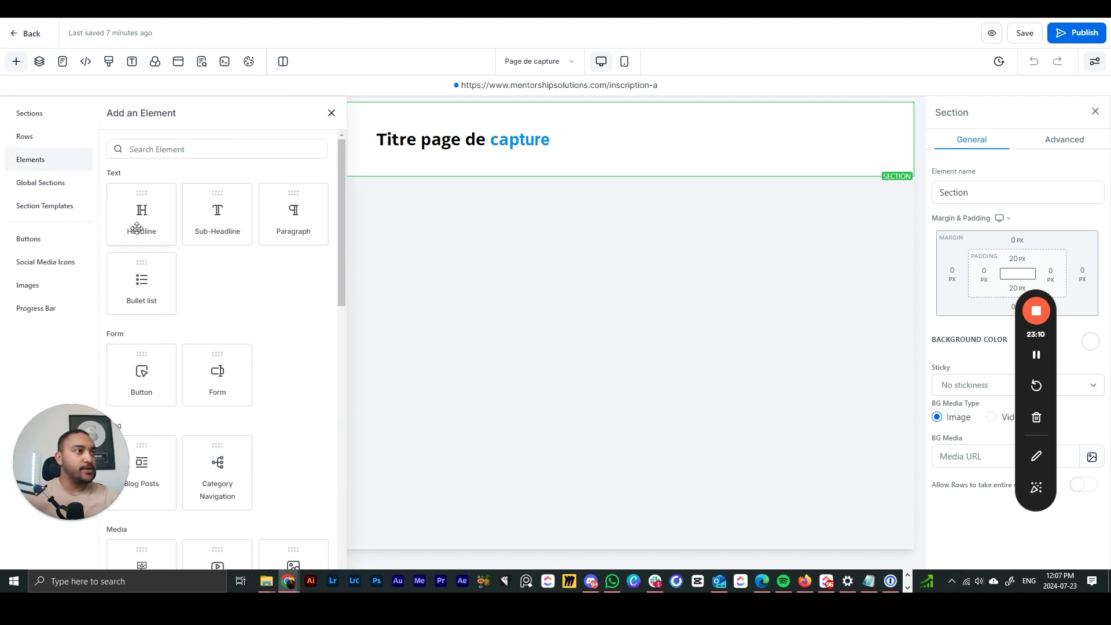
{"action": "scroll", "coordinate": [266, 288], "scroll_direction": "down", "scroll_amount": 1}
{"action": "left_click_drag", "start_coordinate": [214, 324], "coordinate": [501, 148]}
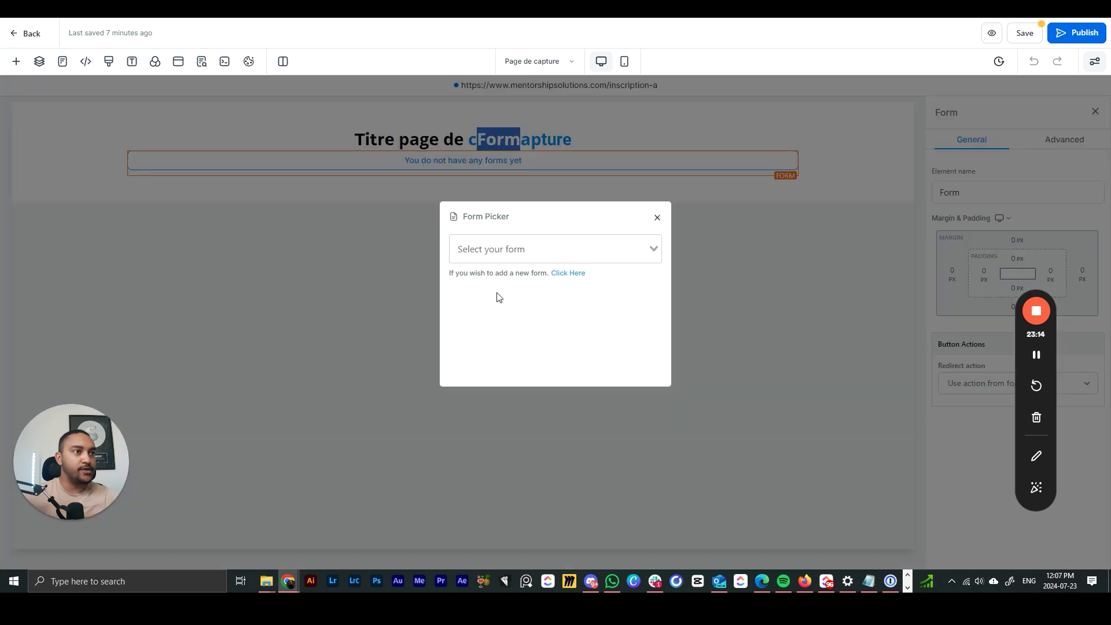
{"action": "left_click", "coordinate": [514, 244]}
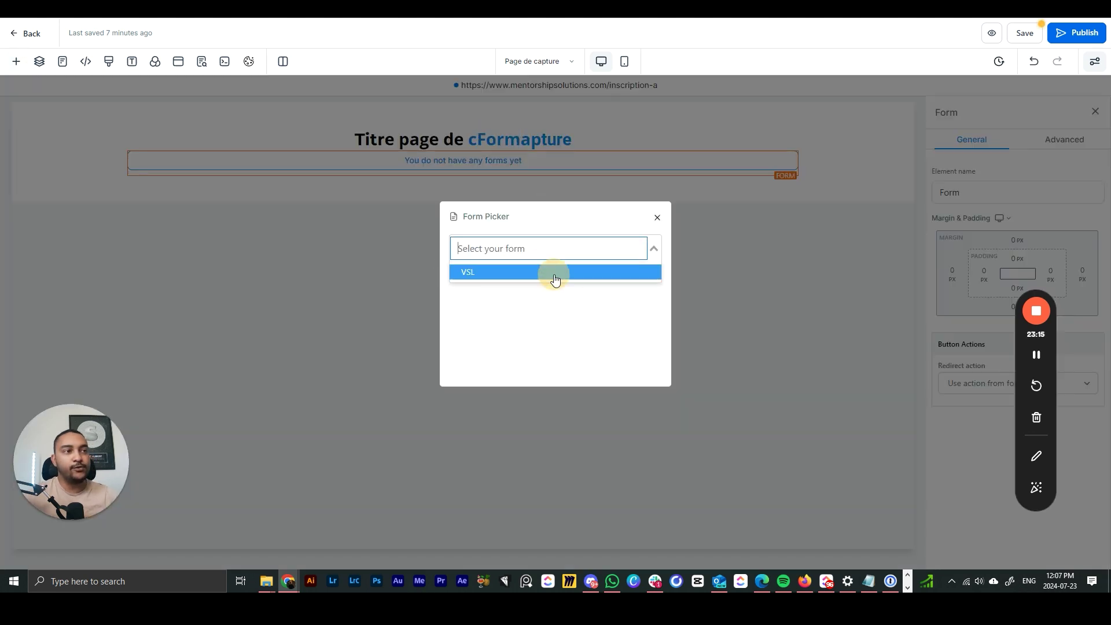
{"action": "left_click", "coordinate": [480, 275]}
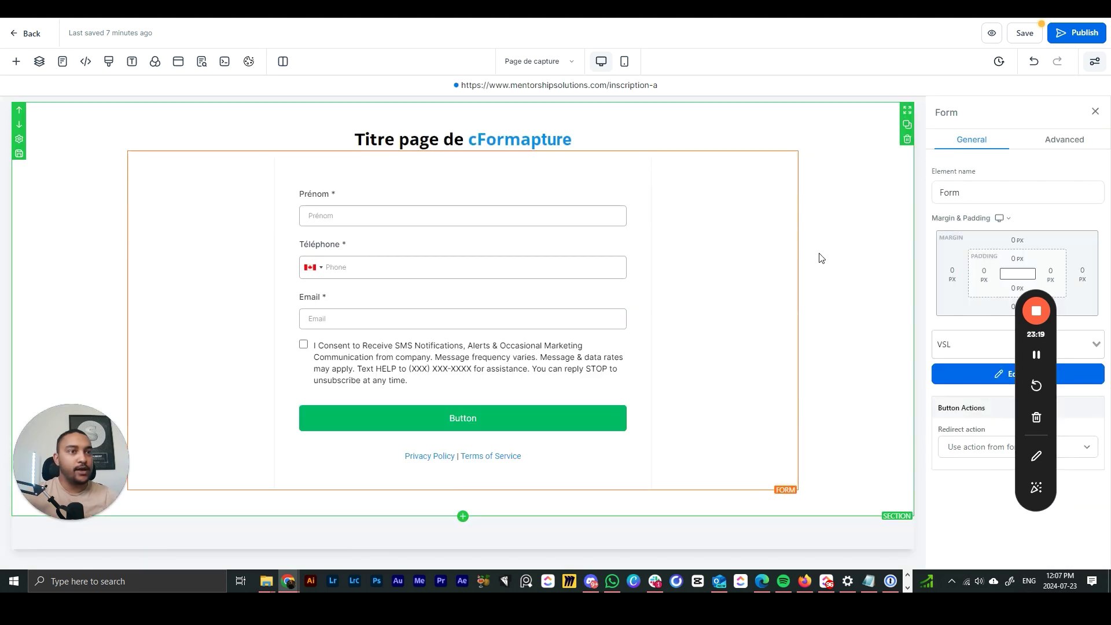
Publish the capture page with the embedded form.
{"action": "left_click", "coordinate": [818, 255]}
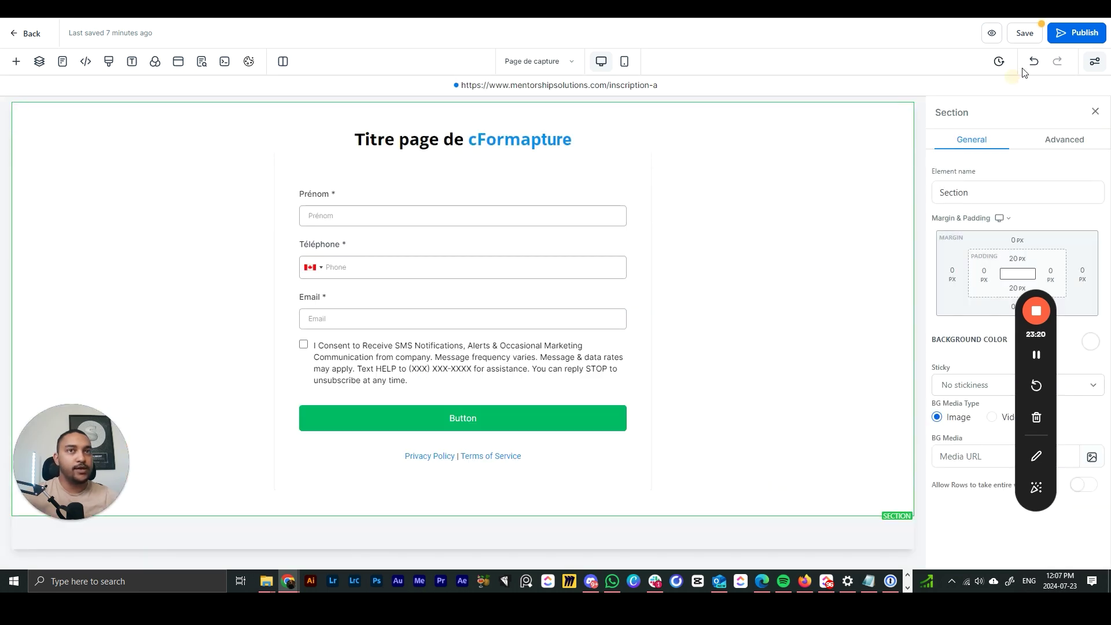
{"action": "left_click", "coordinate": [1062, 35]}
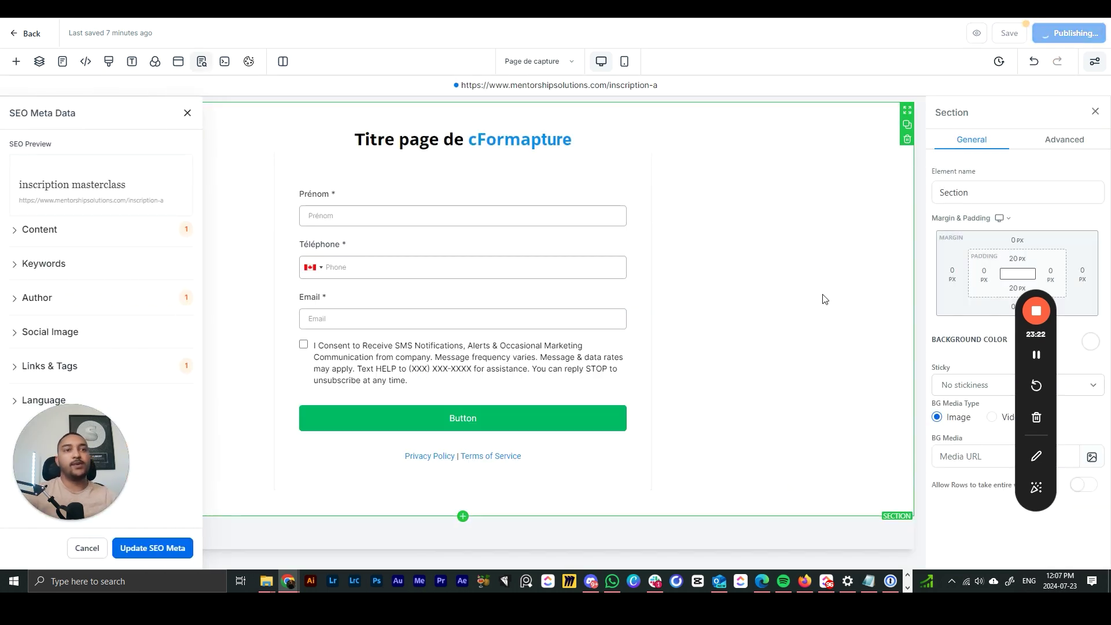
{"action": "left_click_drag", "start_coordinate": [1021, 366], "coordinate": [977, 179]}
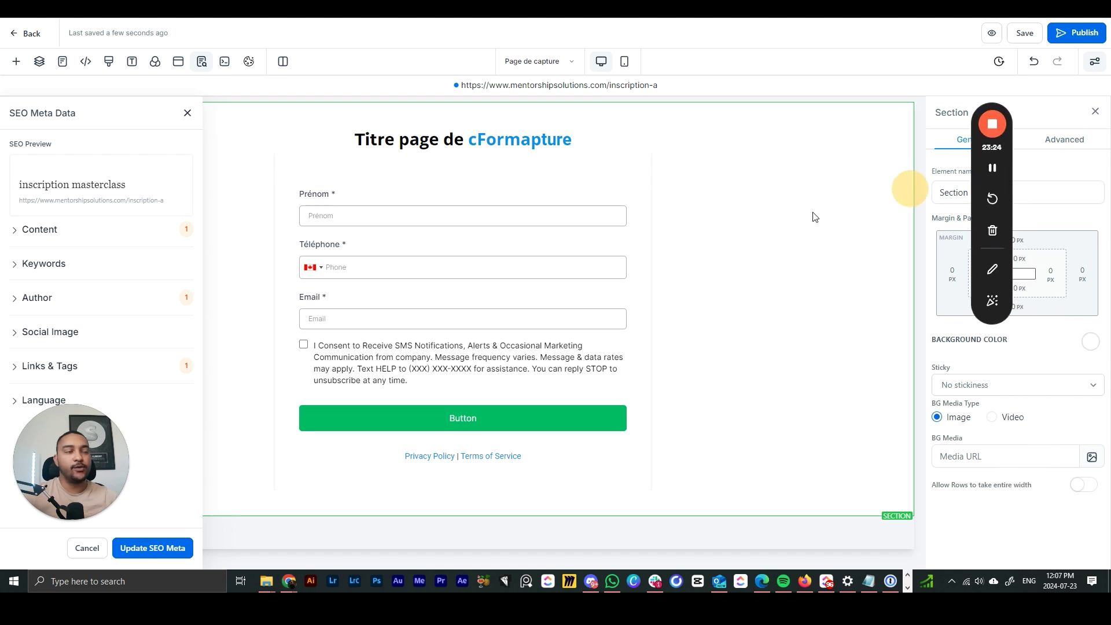
Try Go to website Url as the embedded form's redirect action and settle on Go to Next step.
{"action": "left_click", "coordinate": [753, 261]}
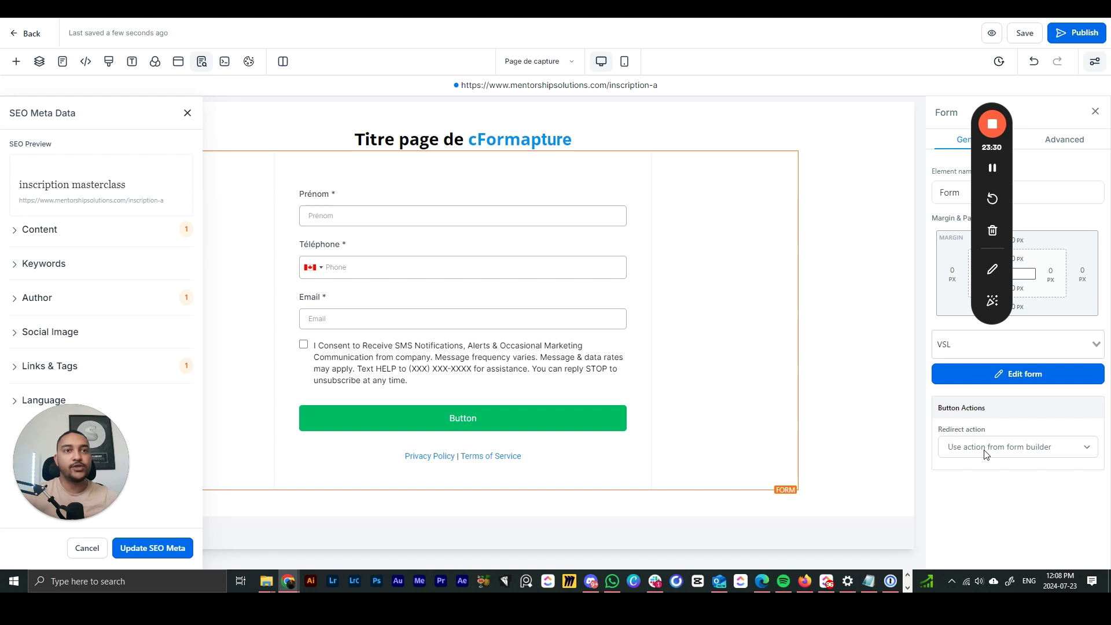
{"action": "left_click", "coordinate": [986, 454]}
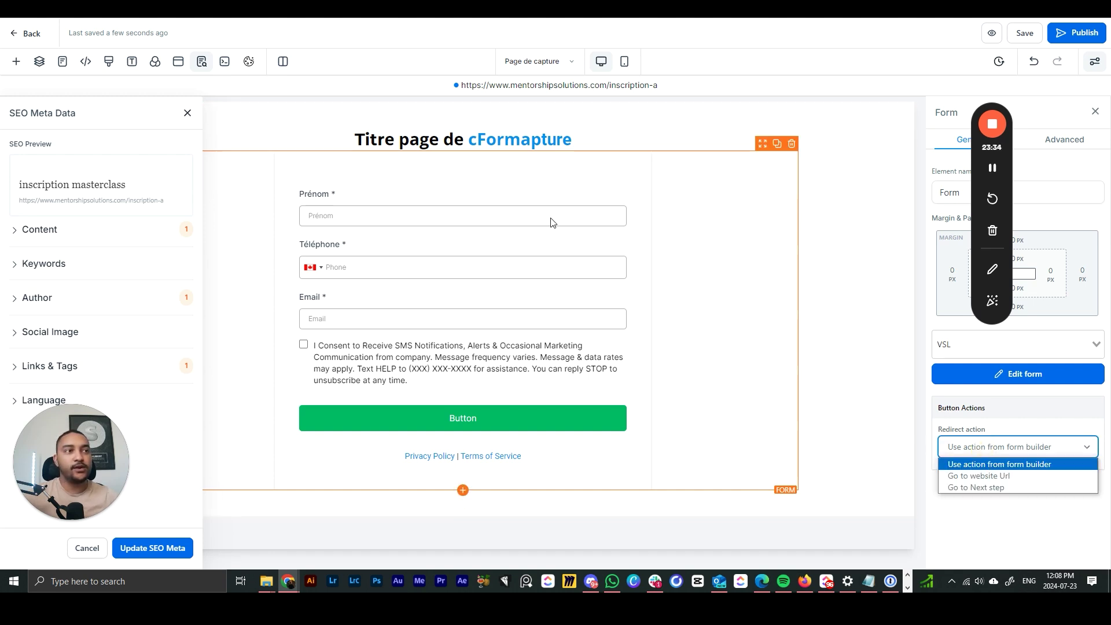
{"action": "left_click", "coordinate": [989, 488]}
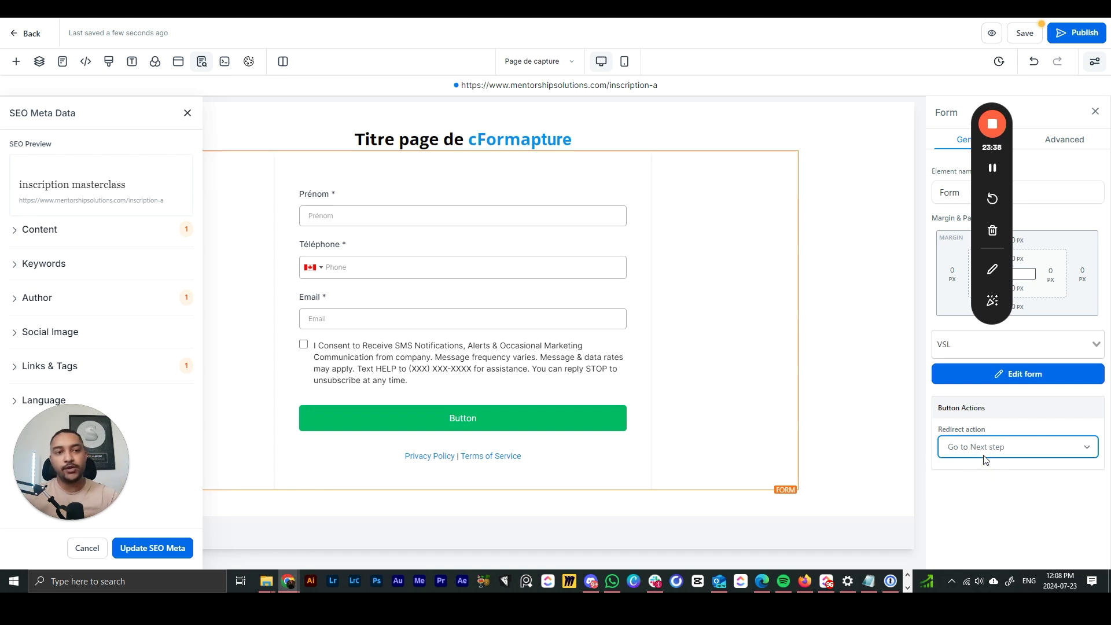
{"action": "left_click", "coordinate": [985, 459]}
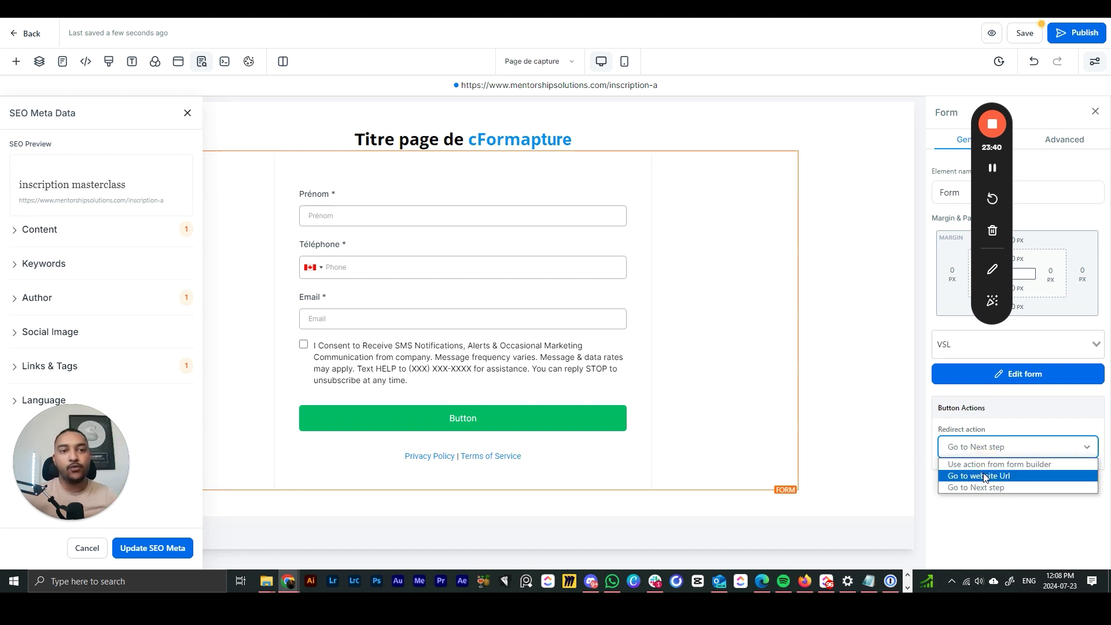
{"action": "left_click", "coordinate": [996, 472]}
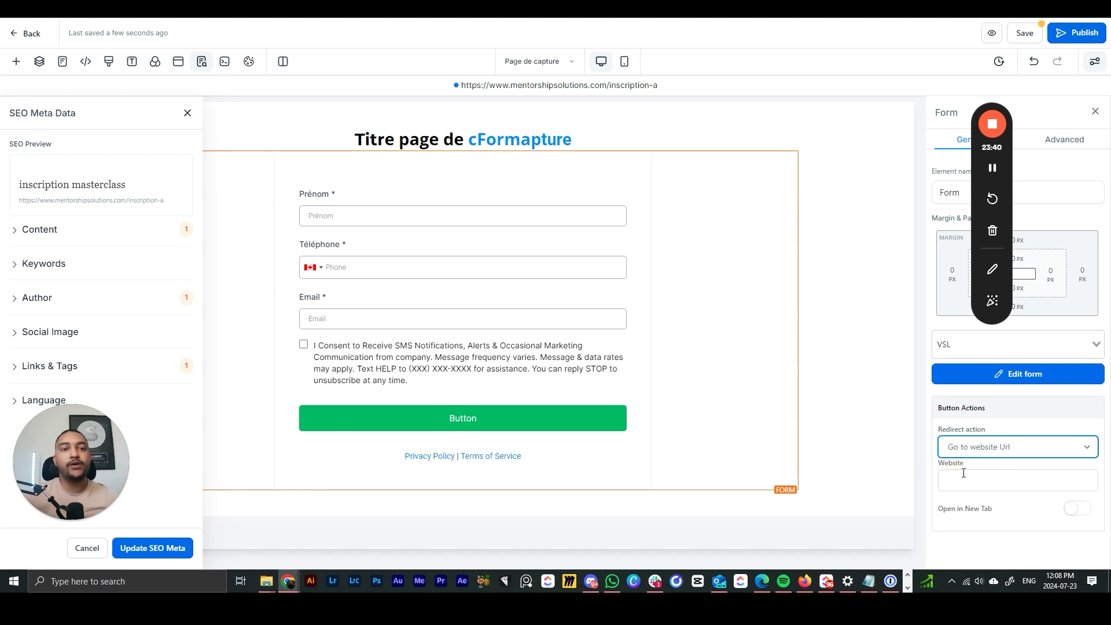
{"action": "left_click", "coordinate": [1000, 451]}
{"action": "left_click", "coordinate": [988, 488]}
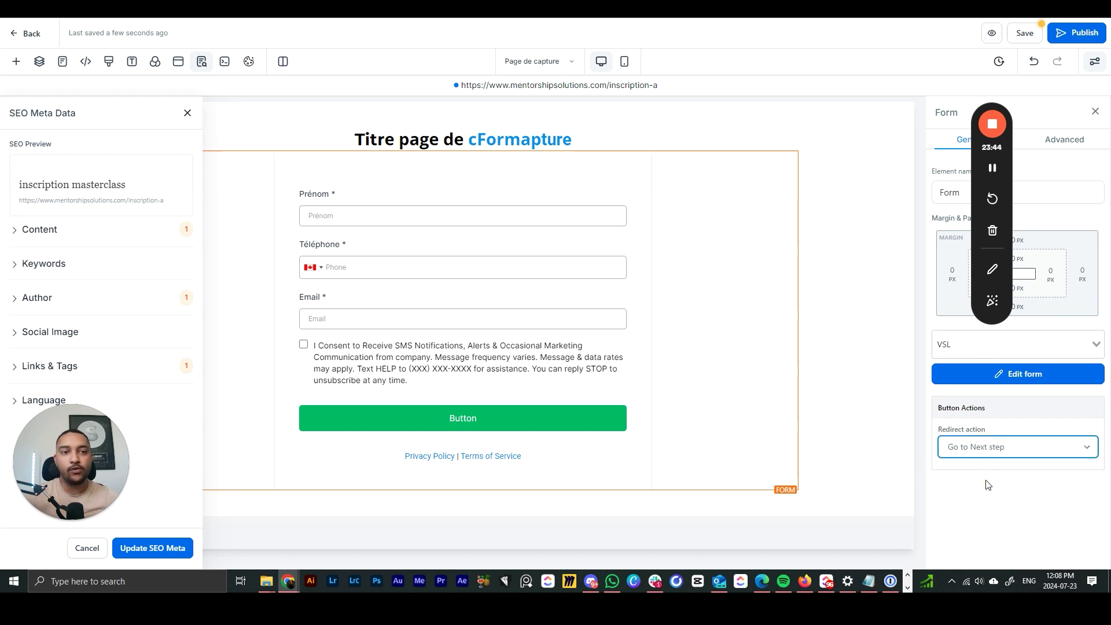
Remove the letter c before Formapture in the headline and delete the Form element from the page.
{"action": "left_click", "coordinate": [772, 315]}
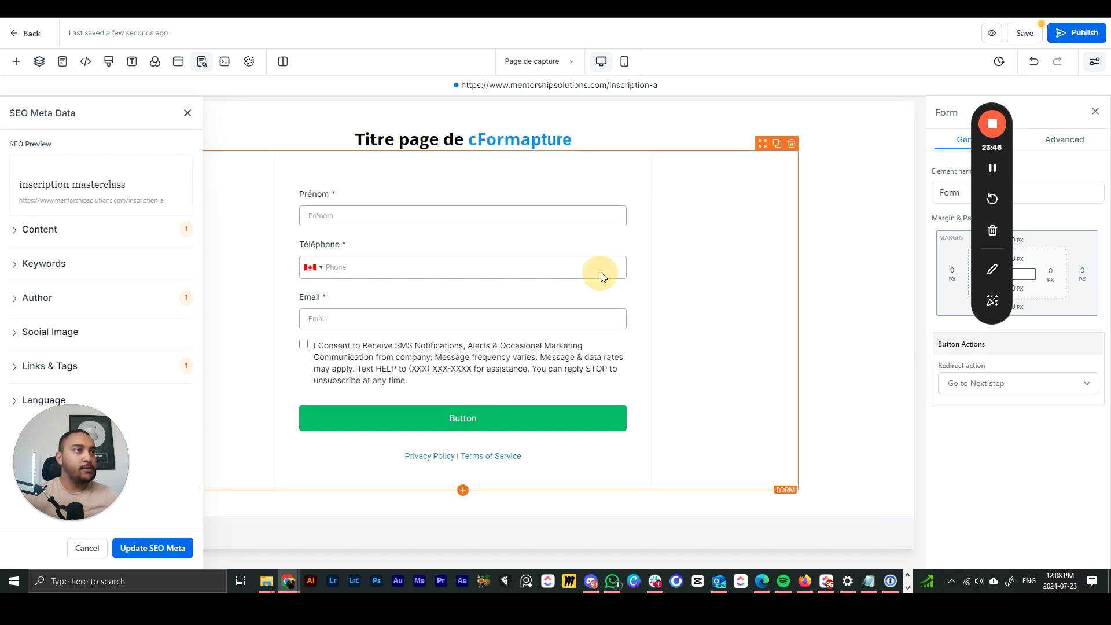
{"action": "left_click", "coordinate": [486, 139]}
{"action": "left_click", "coordinate": [688, 220]}
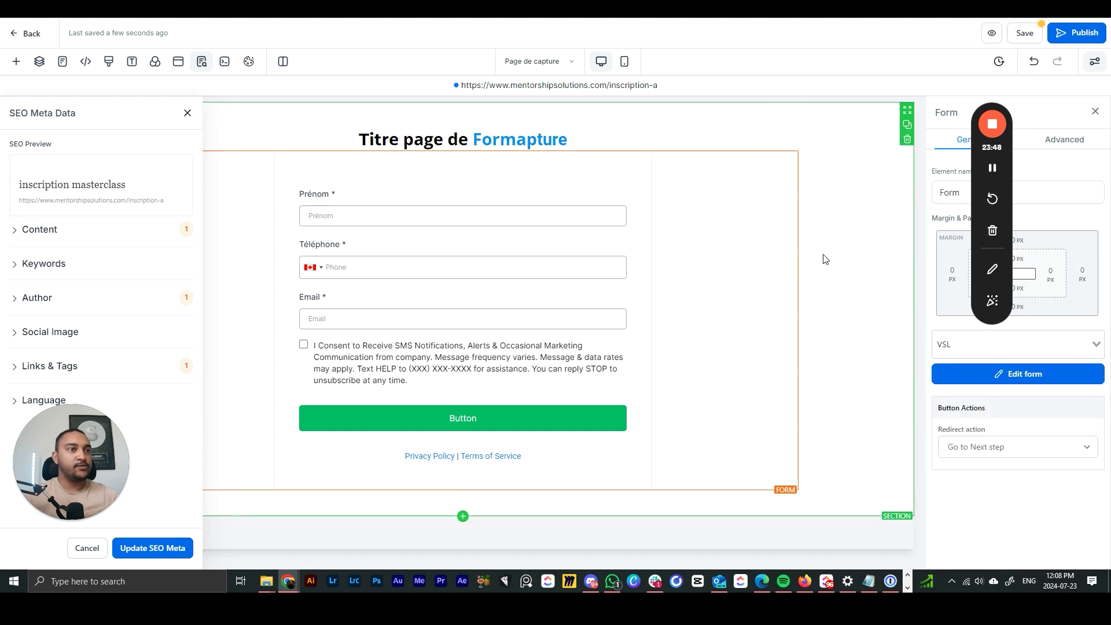
{"action": "left_click", "coordinate": [527, 230]}
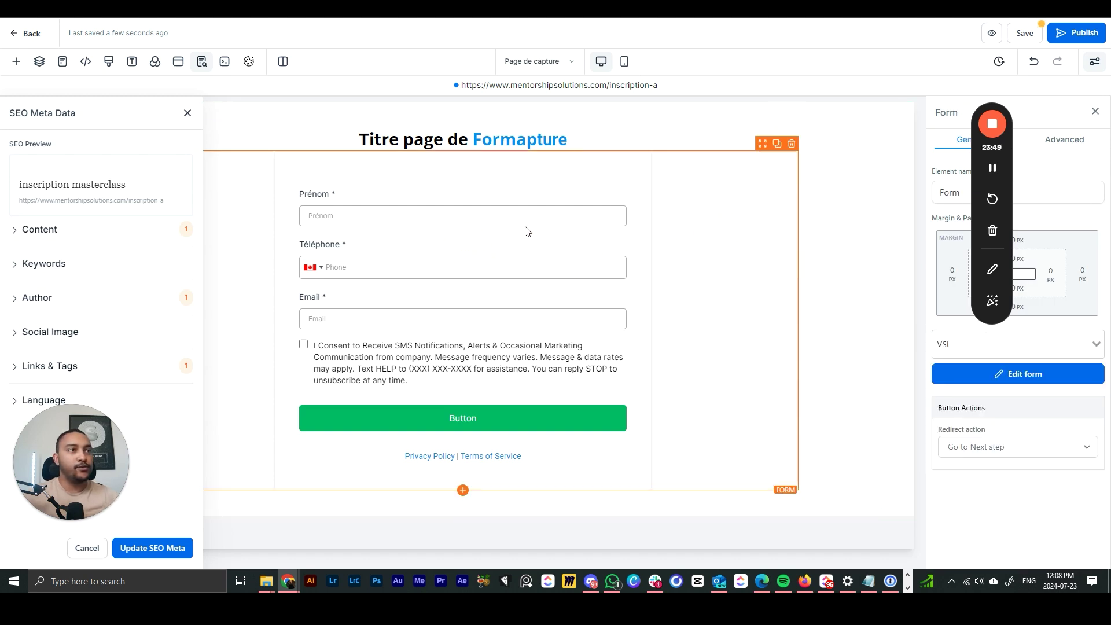
{"action": "left_click", "coordinate": [791, 145]}
Insert a Button element below the headline and erase the stray word Button from the headline text.
{"action": "left_click", "coordinate": [16, 61]}
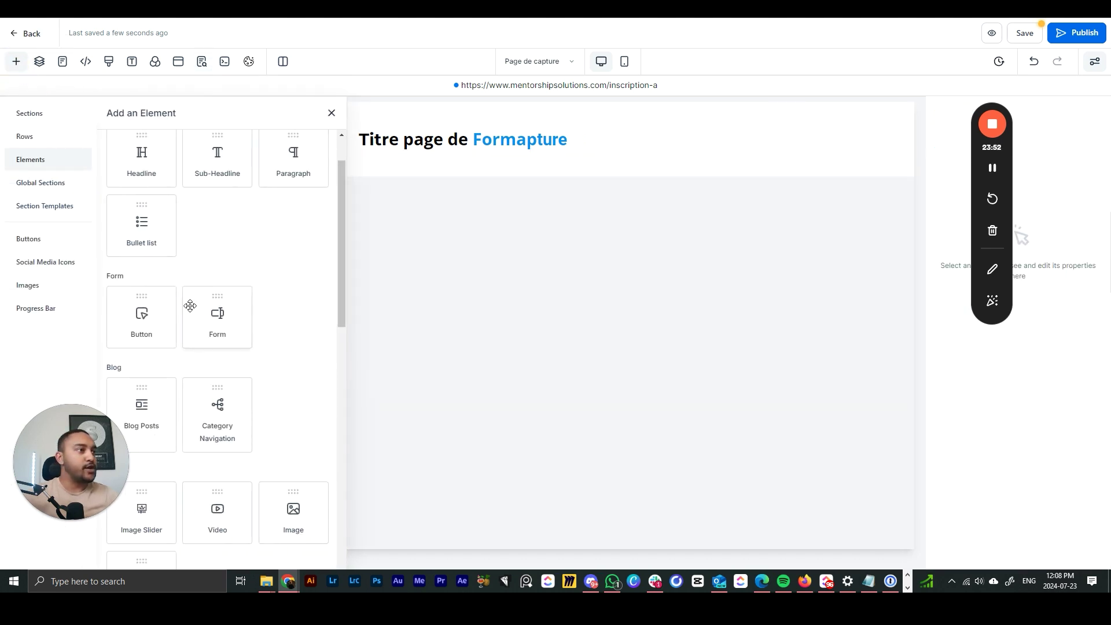
{"action": "left_click_drag", "start_coordinate": [150, 316], "coordinate": [463, 159]}
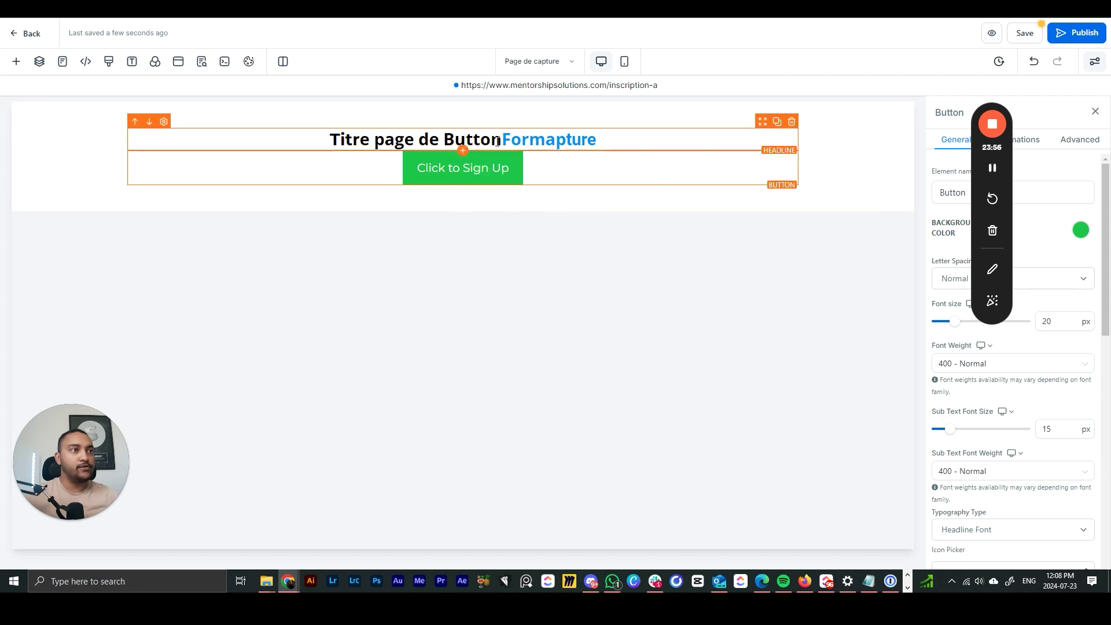
{"action": "left_click_drag", "start_coordinate": [502, 136], "coordinate": [455, 139]}
{"action": "key", "text": "BackSpace"}
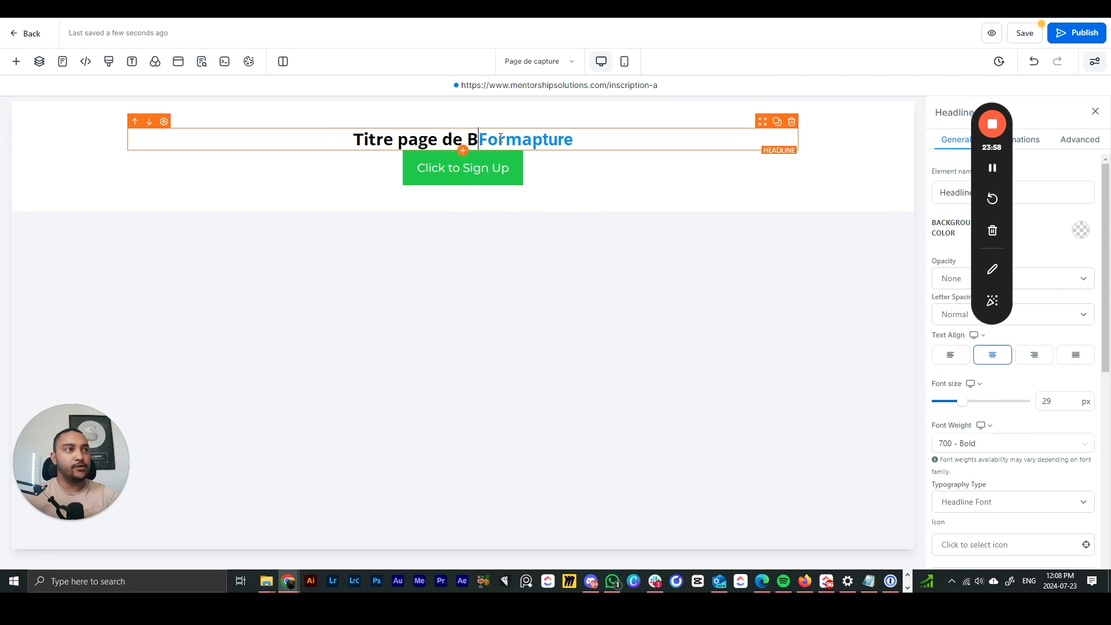
{"action": "key", "text": "BackSpace"}
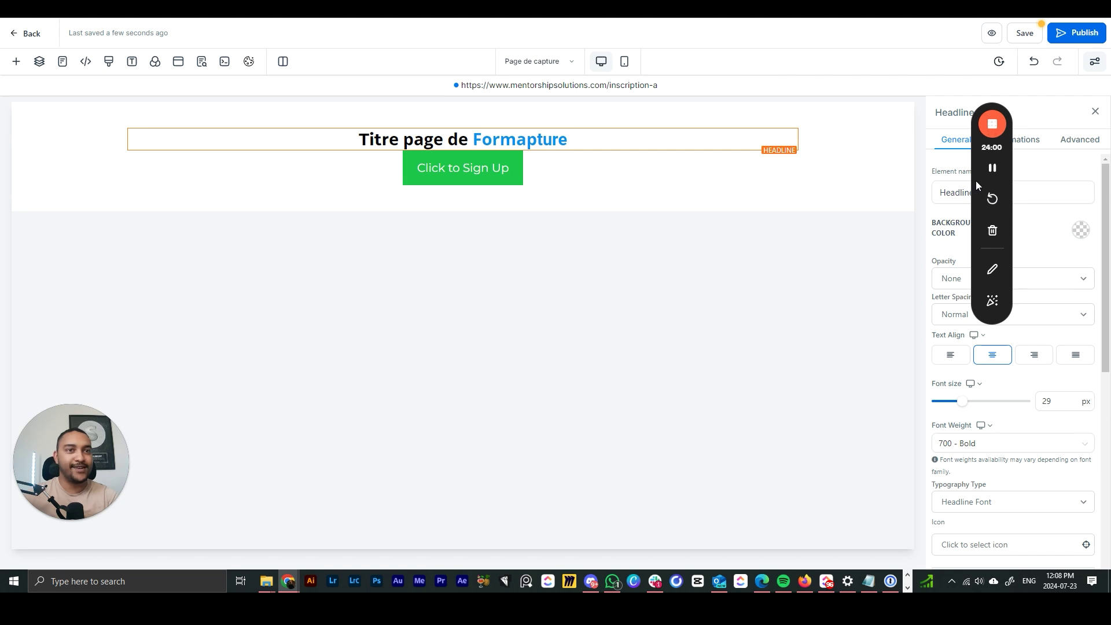
Try SMS and Website URL as the Click to Sign Up button's link action, and set it back to Open popup.
{"action": "left_click_drag", "start_coordinate": [992, 186], "coordinate": [40, 232]}
{"action": "left_click", "coordinate": [443, 172]}
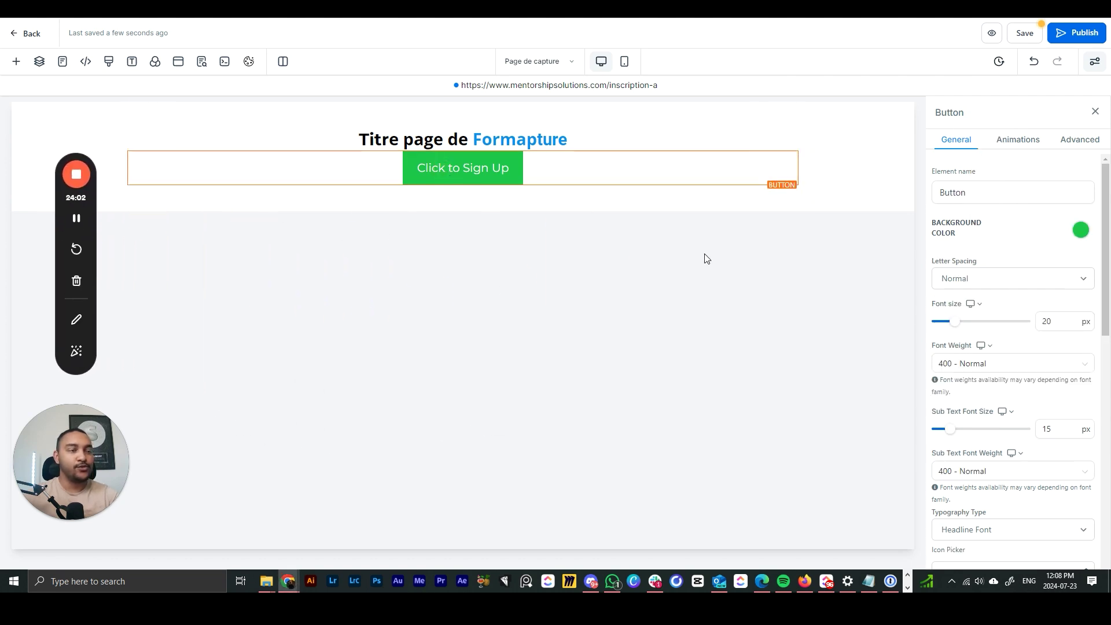
{"action": "scroll", "coordinate": [1049, 232], "scroll_direction": "down", "scroll_amount": 4}
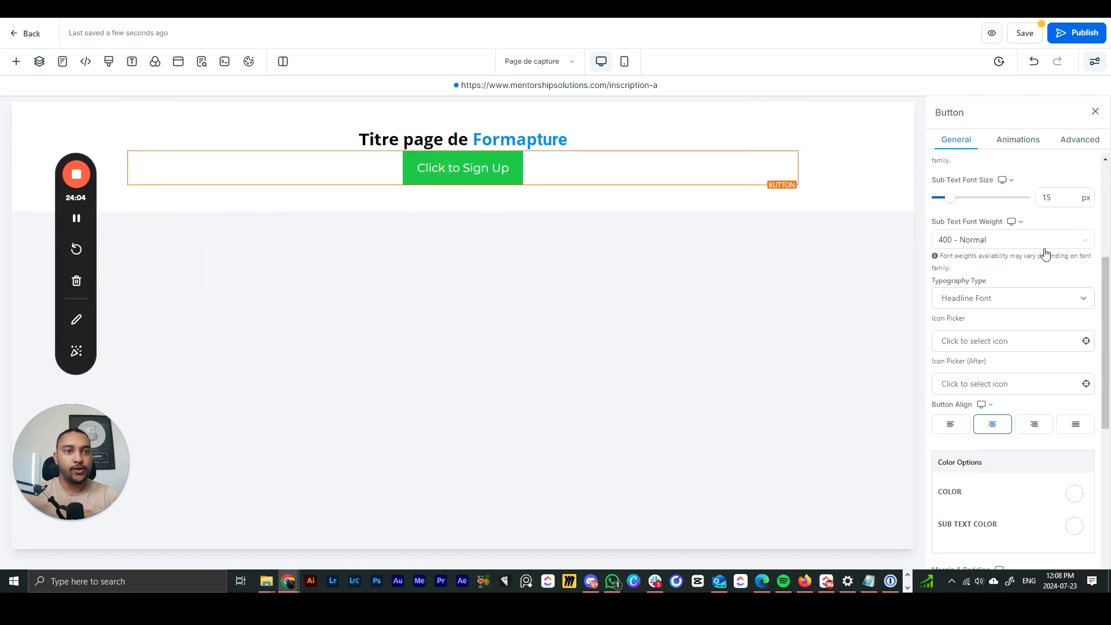
{"action": "scroll", "coordinate": [1042, 267], "scroll_direction": "down", "scroll_amount": 6}
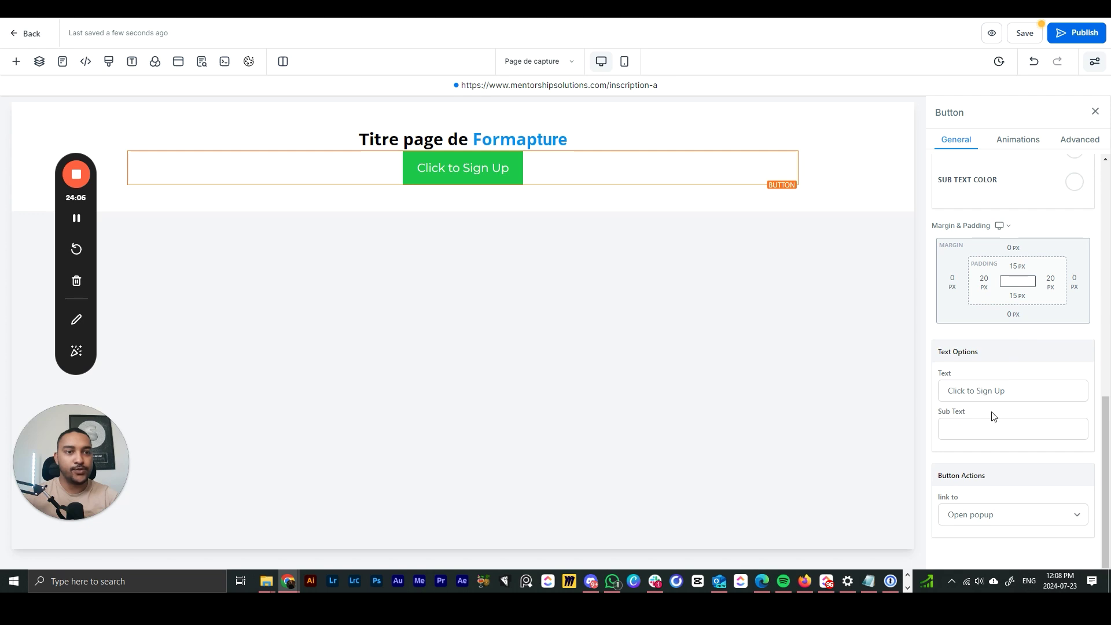
{"action": "left_click", "coordinate": [1020, 521]}
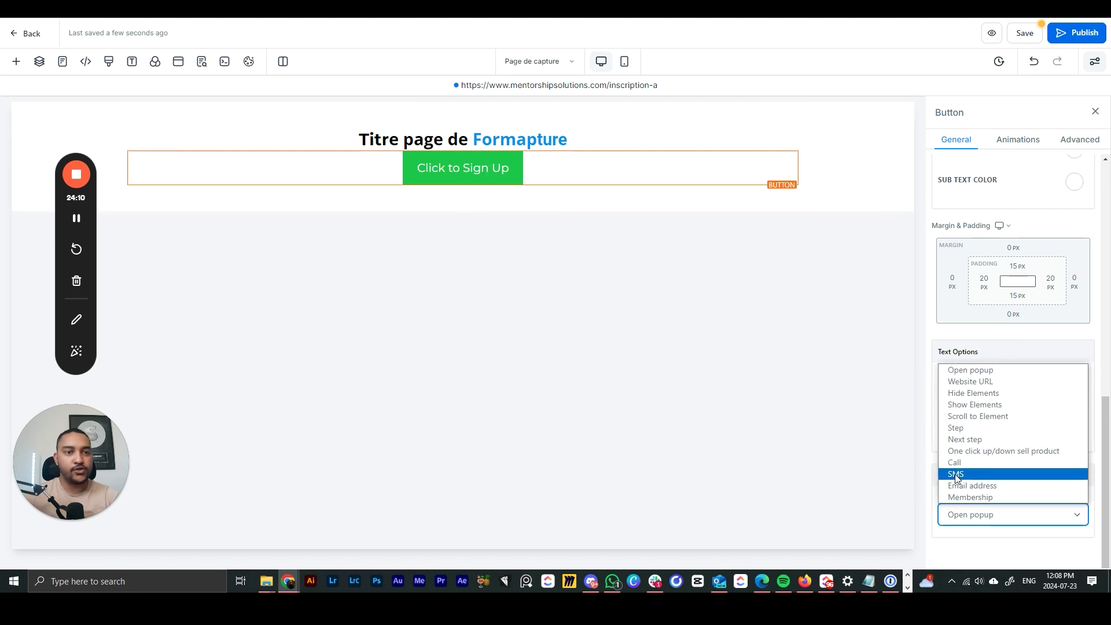
{"action": "left_click", "coordinate": [978, 474]}
{"action": "left_click", "coordinate": [975, 517]}
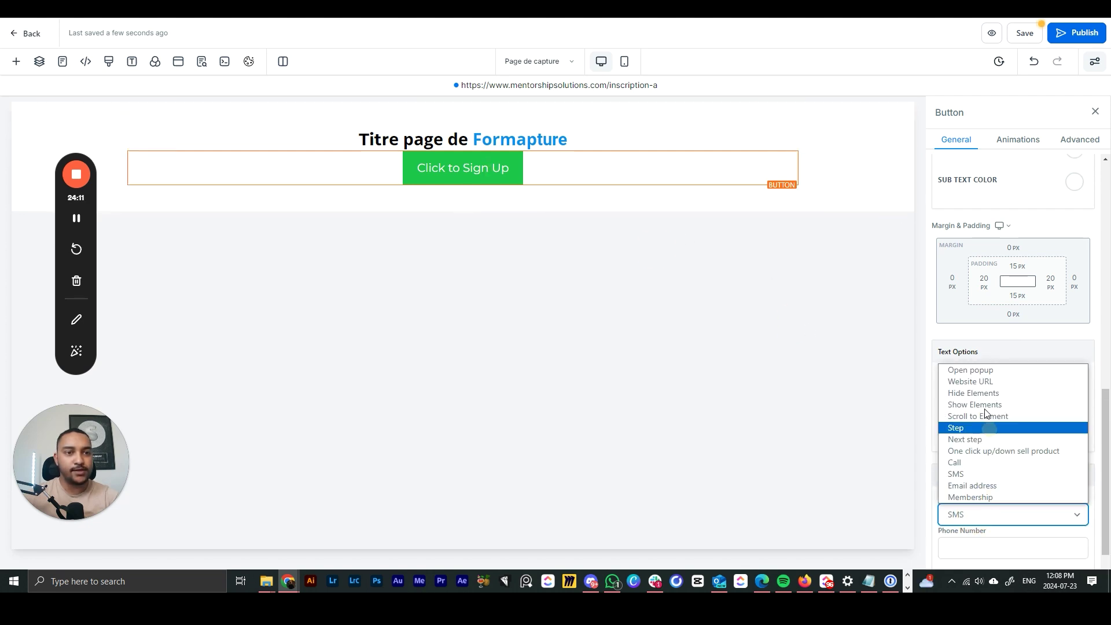
{"action": "left_click", "coordinate": [970, 381]}
{"action": "scroll", "coordinate": [971, 465], "scroll_direction": "down", "scroll_amount": 1}
{"action": "left_click", "coordinate": [971, 463]}
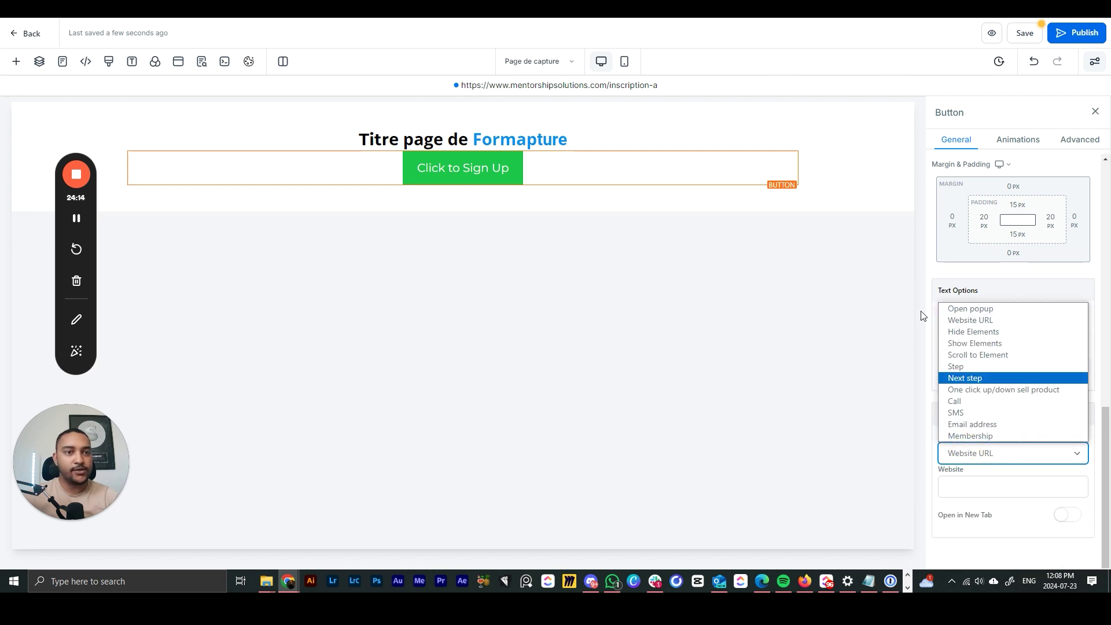
{"action": "left_click", "coordinate": [977, 309]}
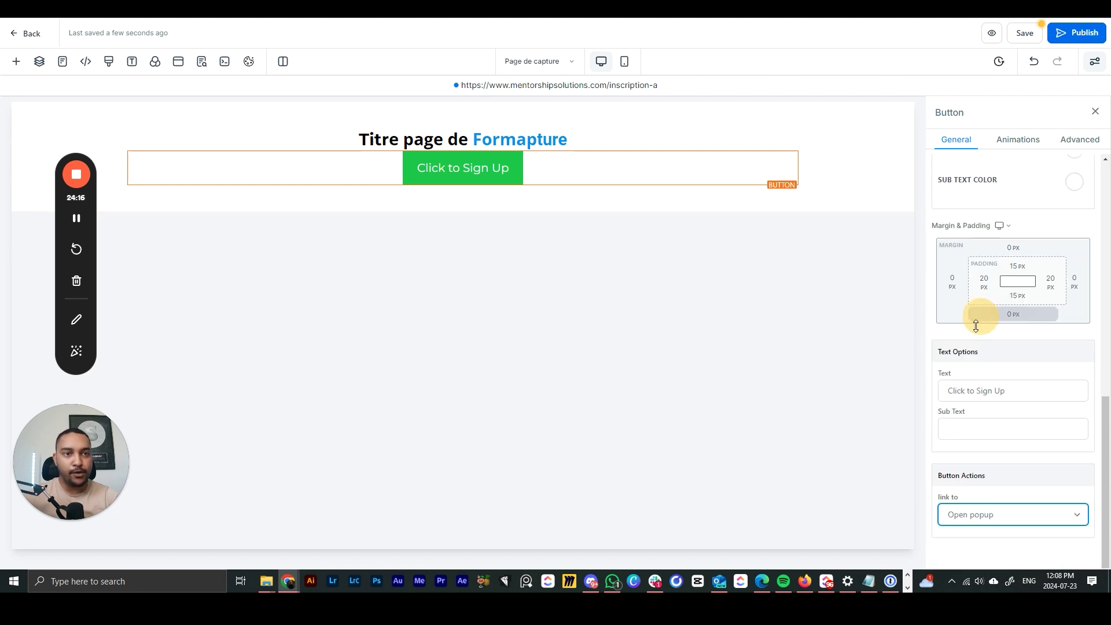
Add a one-column row containing the VSL form to the page's popup and publish the page.
{"action": "left_click", "coordinate": [180, 62]}
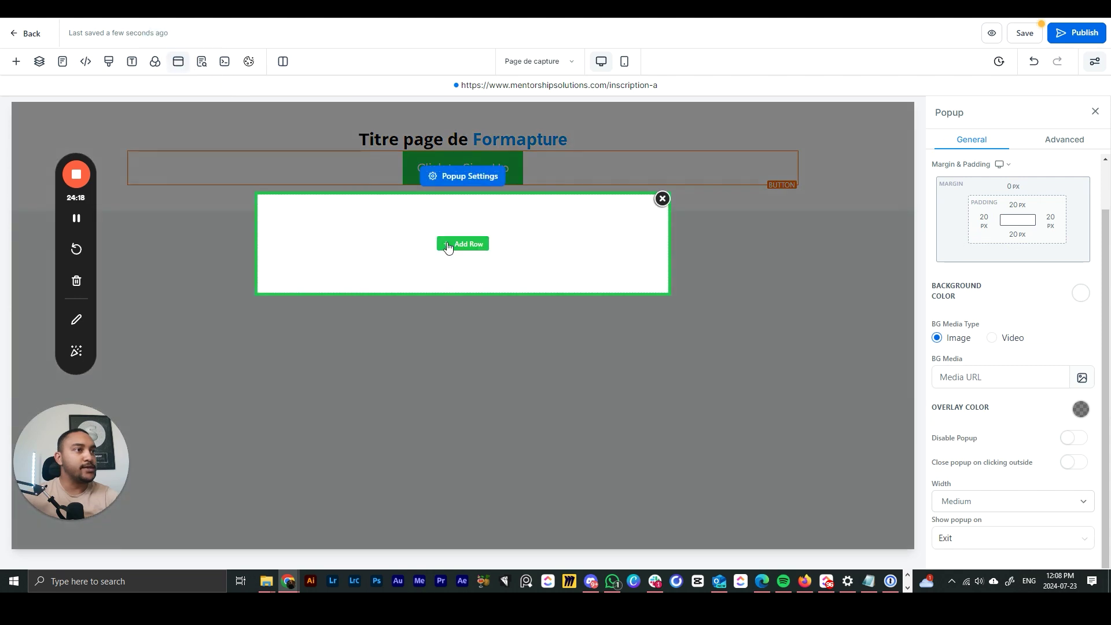
{"action": "left_click", "coordinate": [459, 247]}
{"action": "left_click", "coordinate": [199, 173]}
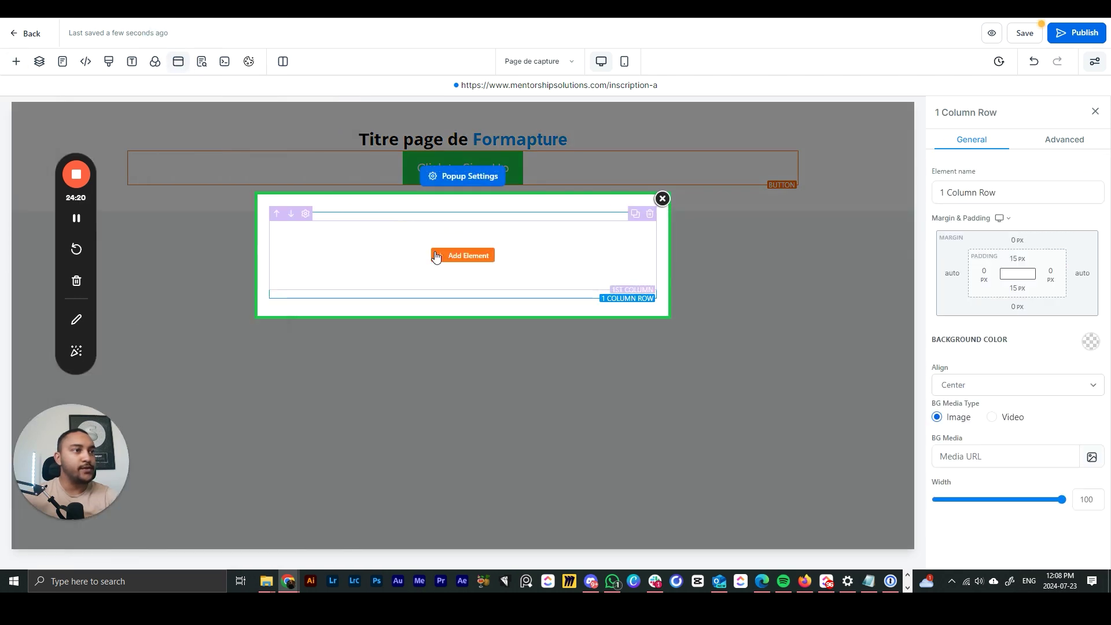
{"action": "left_click", "coordinate": [447, 257]}
{"action": "left_click", "coordinate": [216, 373]}
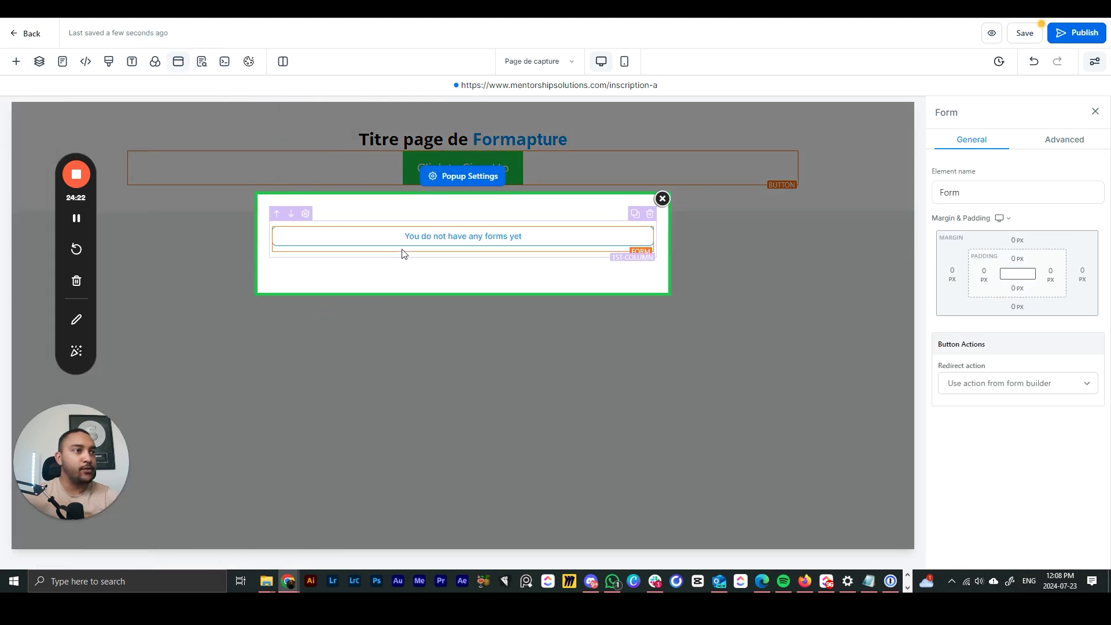
{"action": "left_click", "coordinate": [541, 258]}
{"action": "left_click", "coordinate": [513, 289]}
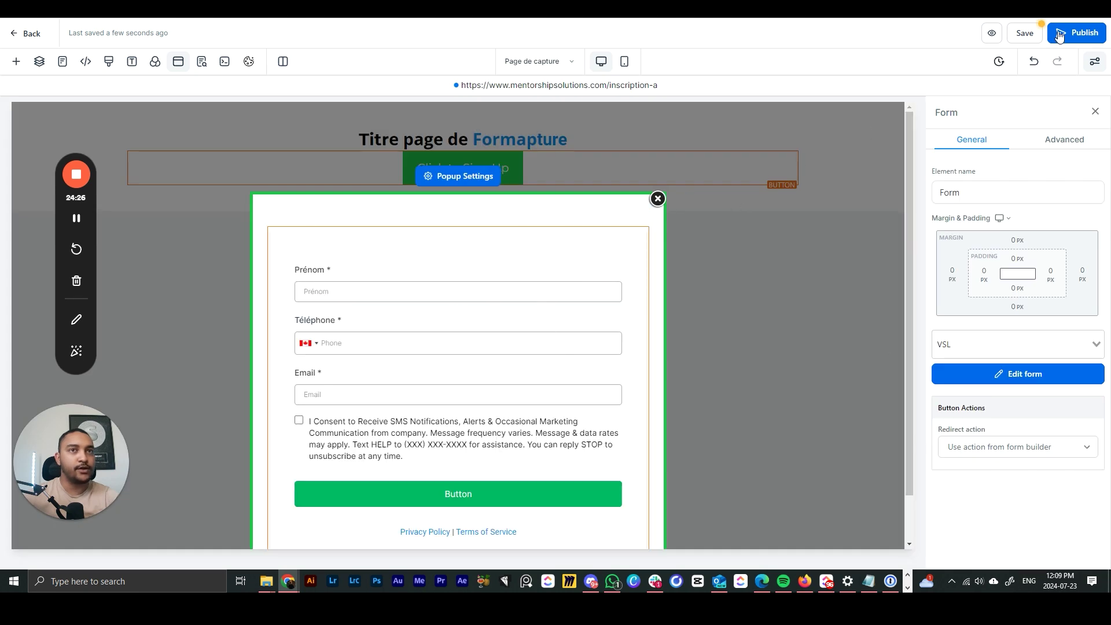
{"action": "left_click", "coordinate": [1059, 36]}
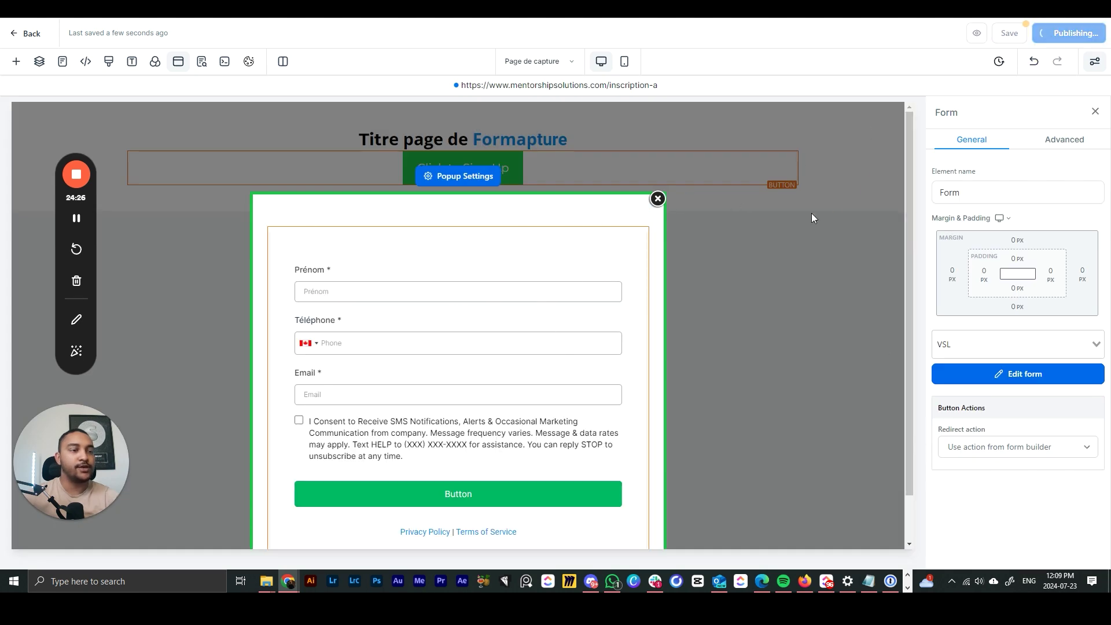
{"action": "left_click", "coordinate": [709, 297]}
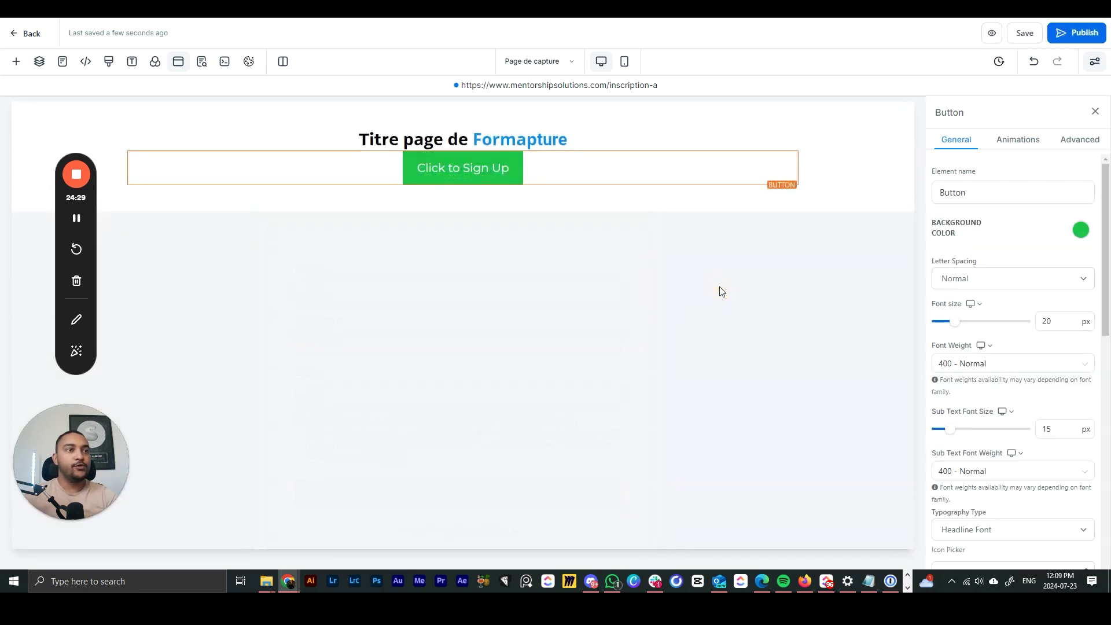
Preview the published capture page, open the sign-up popup to check the form, close it and return to the page editor.
{"action": "left_click", "coordinate": [983, 37]}
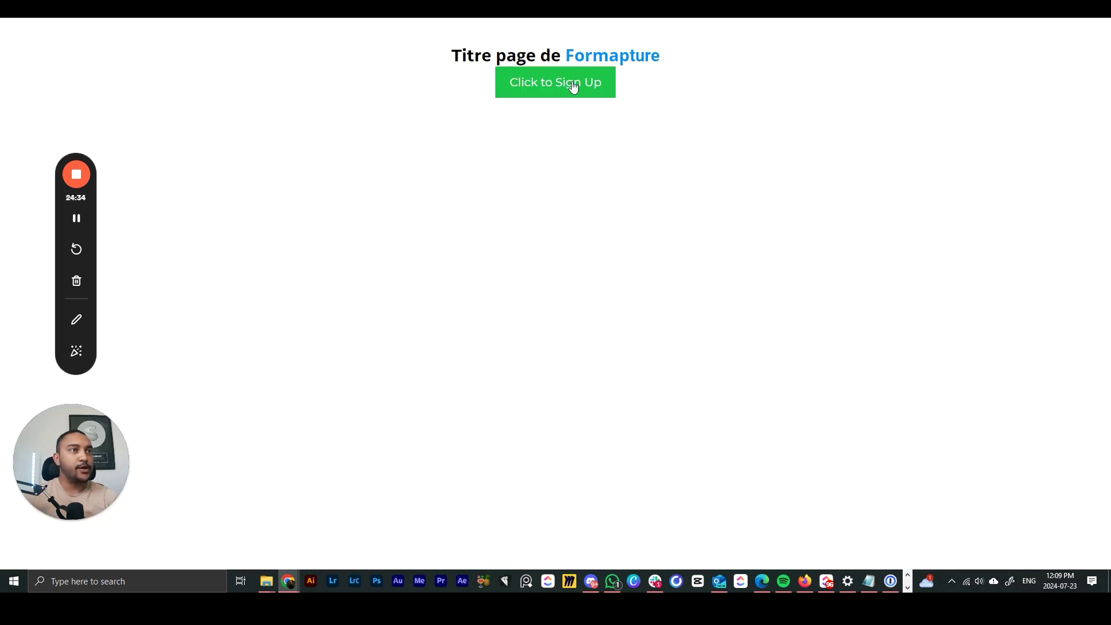
{"action": "left_click", "coordinate": [573, 86]}
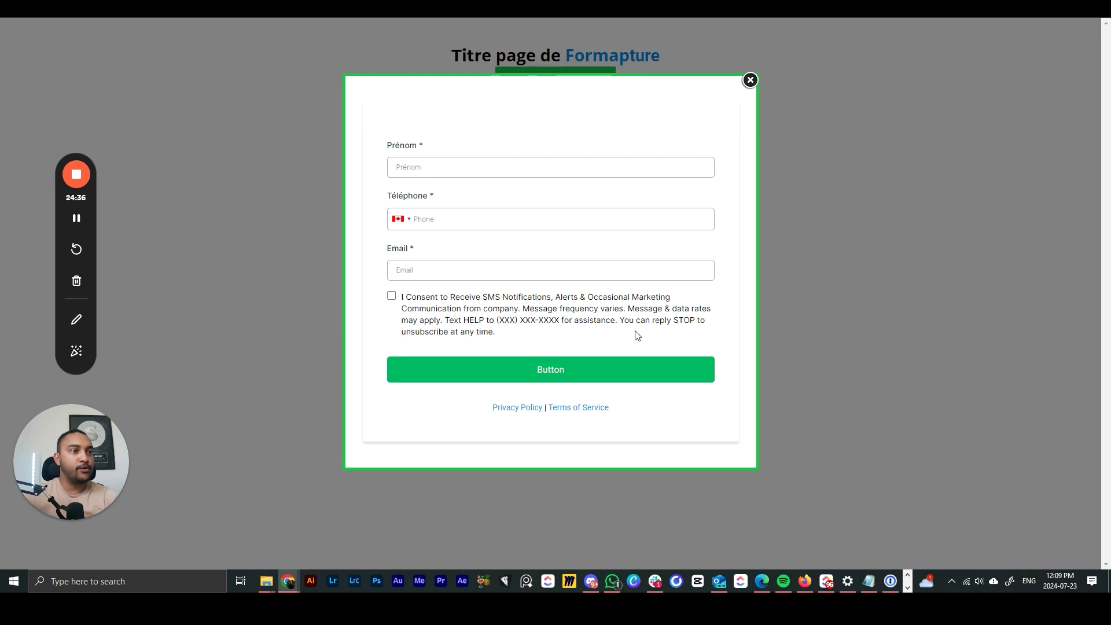
{"action": "left_click", "coordinate": [489, 221]}
{"action": "left_click", "coordinate": [750, 80]}
{"action": "left_click", "coordinate": [566, 40]}
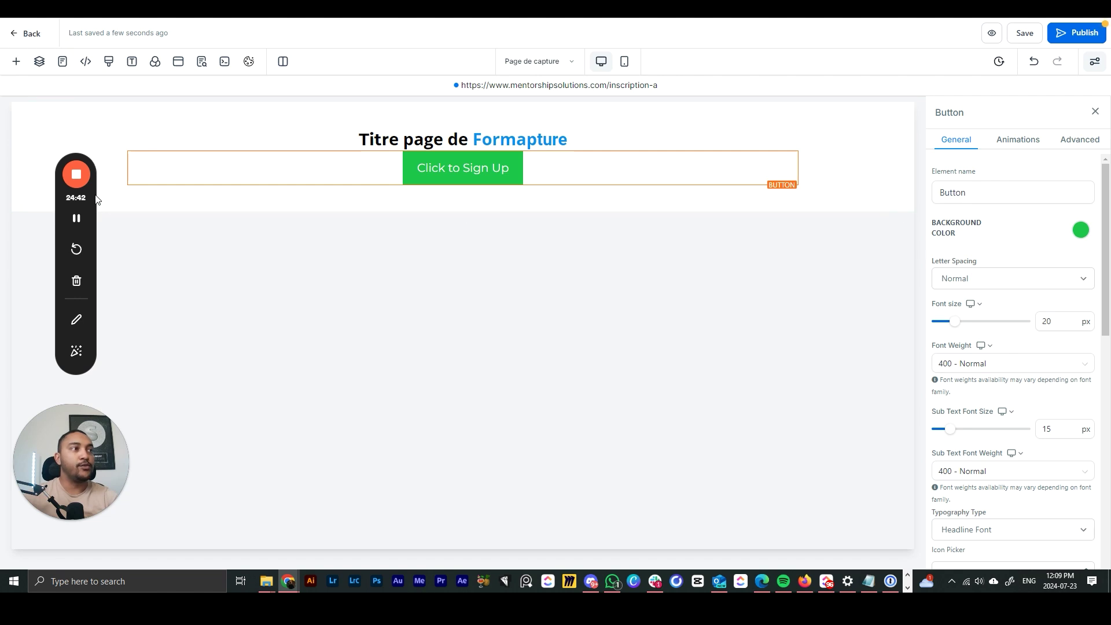
{"action": "left_click_drag", "start_coordinate": [97, 199], "coordinate": [885, 330]}
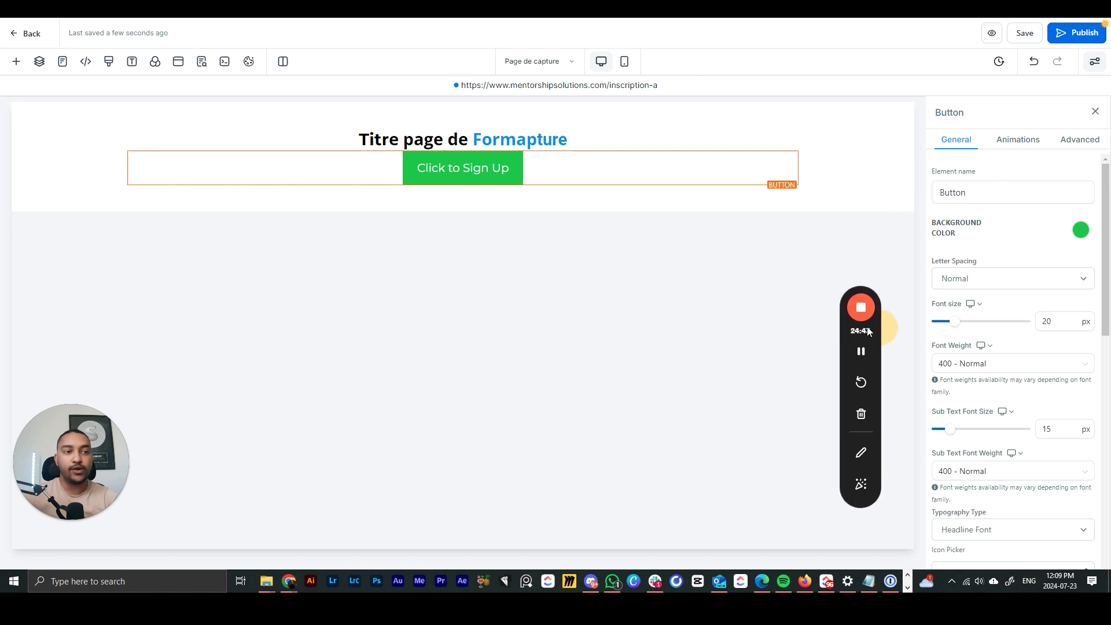
Return to the funnel's steps and create a new funnel step named video.
{"action": "left_click", "coordinate": [26, 34]}
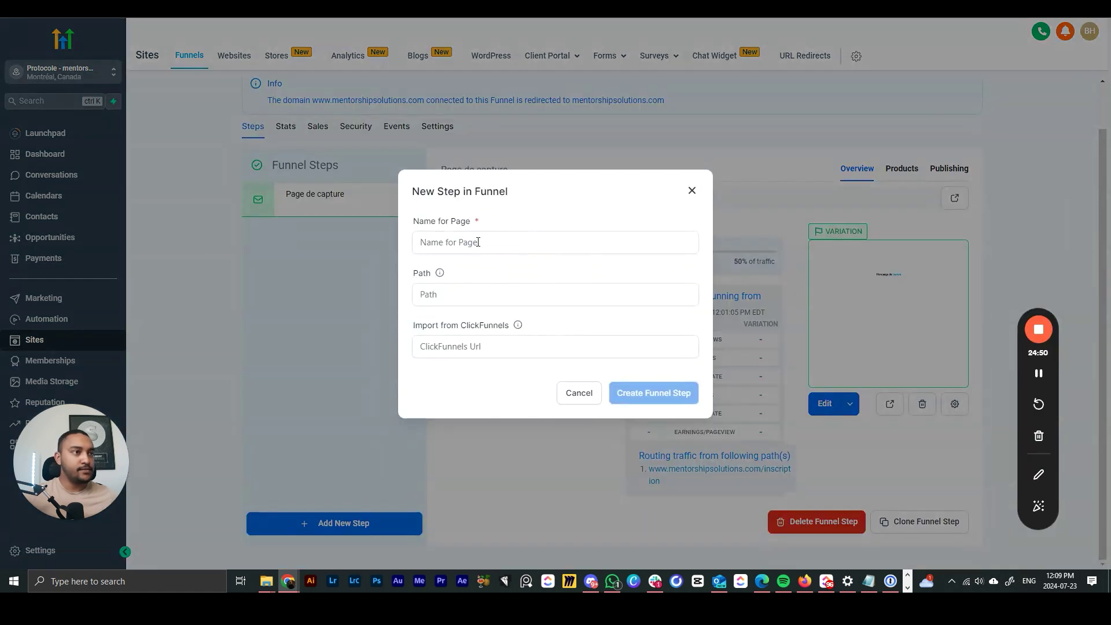
{"action": "left_click", "coordinate": [484, 242]}
{"action": "type", "text": "v"}
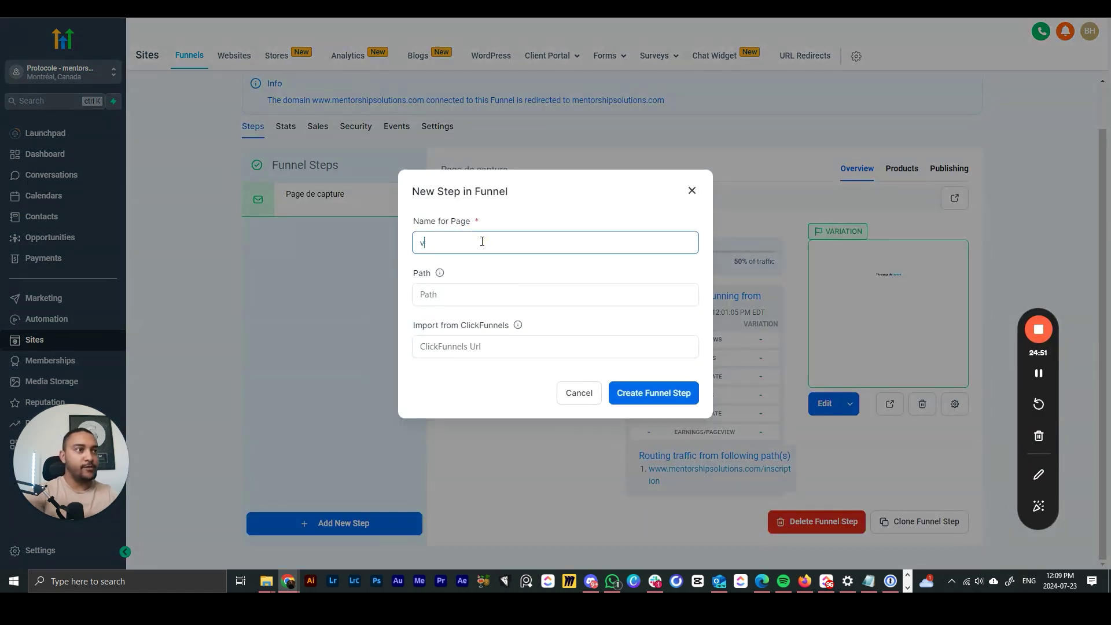
{"action": "type", "text": "ideo"}
{"action": "left_click", "coordinate": [639, 400]}
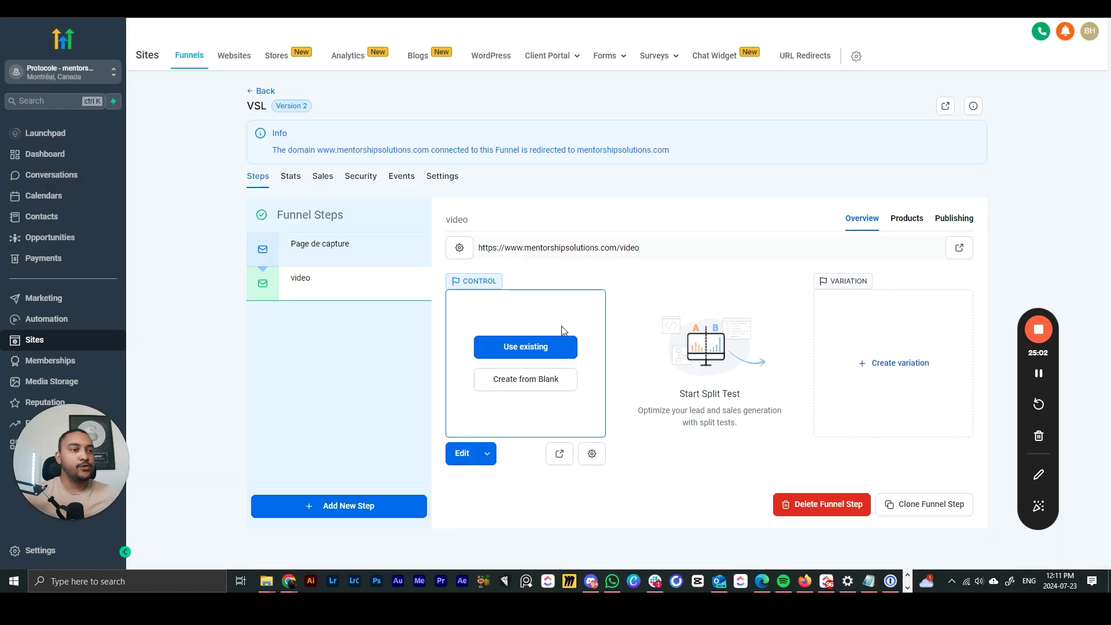
Dismiss the import of an existing page and open a blank control page for the video step in the editor.
{"action": "left_click", "coordinate": [518, 347]}
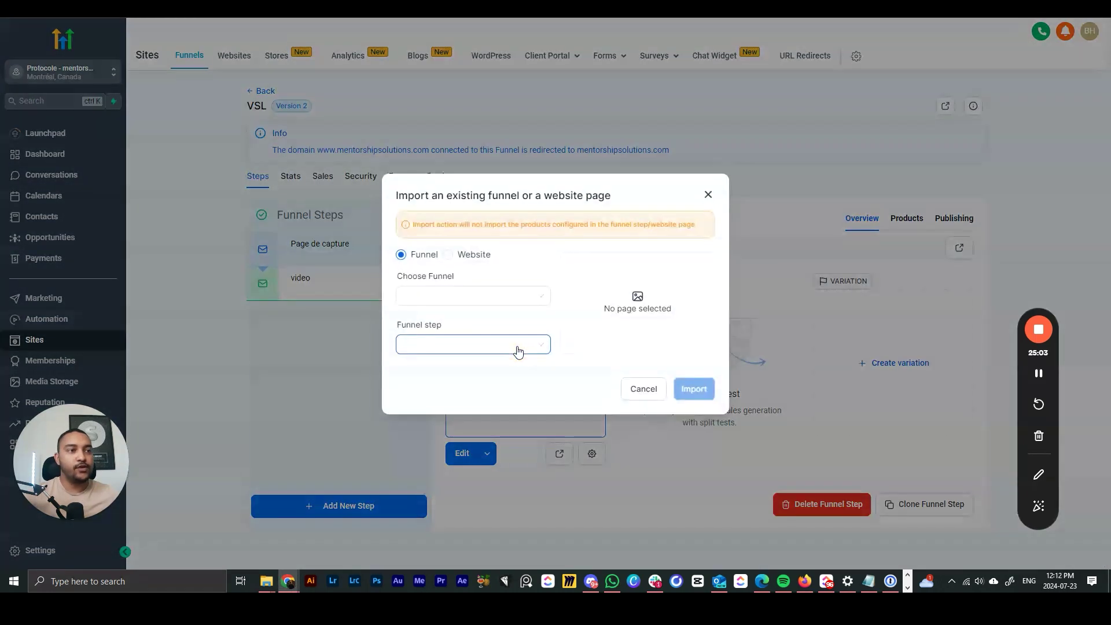
{"action": "left_click", "coordinate": [706, 192]}
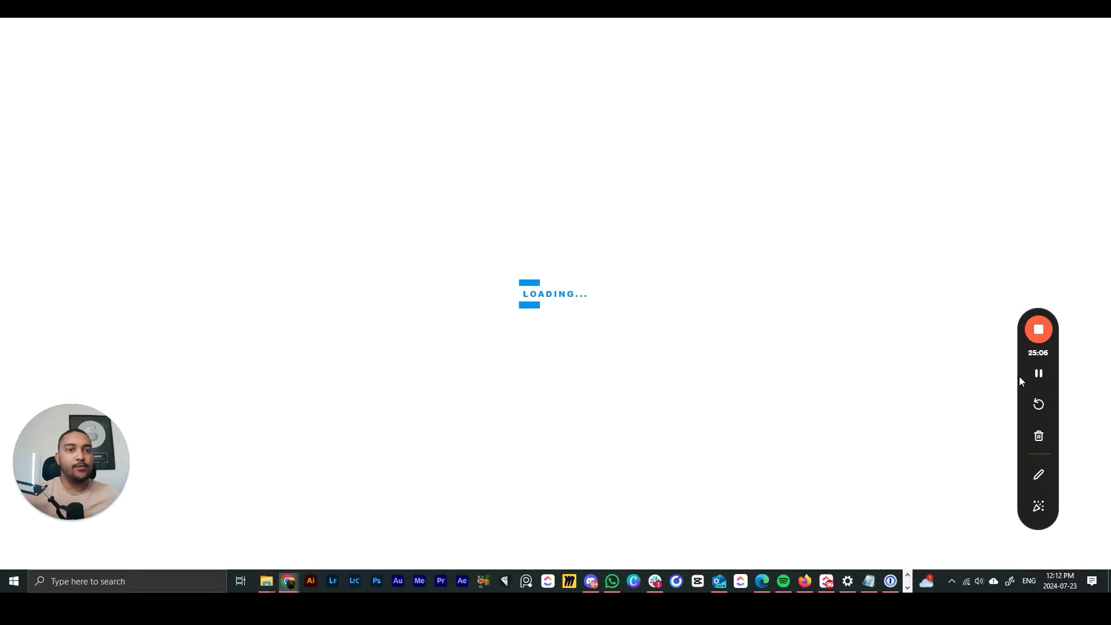
{"action": "left_click_drag", "start_coordinate": [1019, 376], "coordinate": [144, 174]}
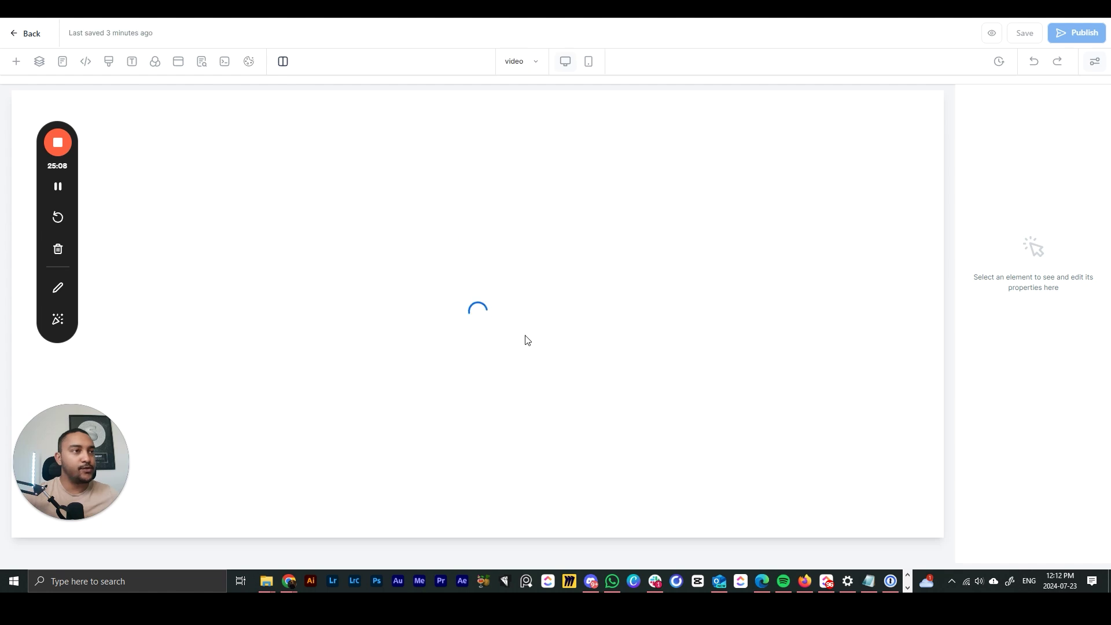
Add a one-column row to the blank page's section and insert a Video element in it.
{"action": "left_click", "coordinate": [367, 179]}
{"action": "left_click", "coordinate": [463, 143]}
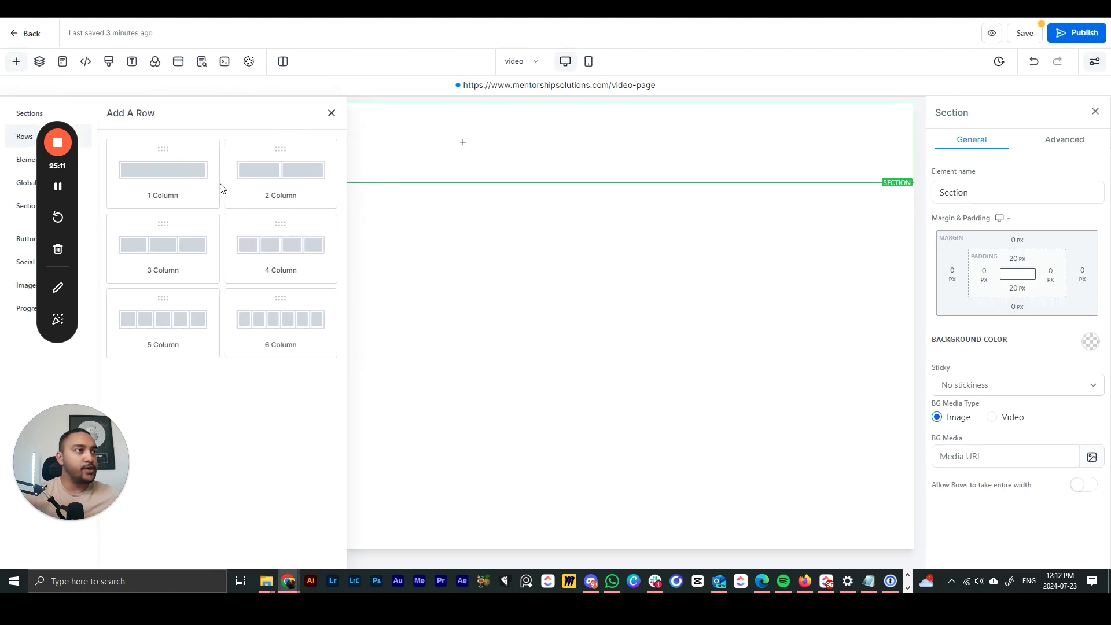
{"action": "left_click", "coordinate": [235, 168]}
{"action": "left_click", "coordinate": [447, 160]}
{"action": "scroll", "coordinate": [250, 380], "scroll_direction": "down", "scroll_amount": 4}
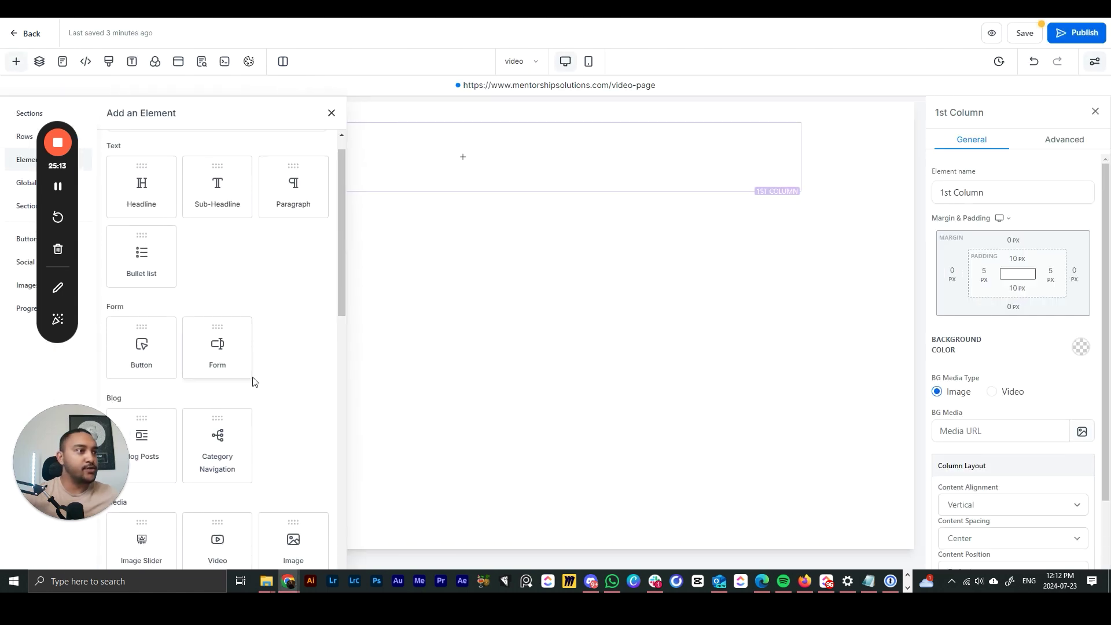
{"action": "left_click", "coordinate": [237, 334]}
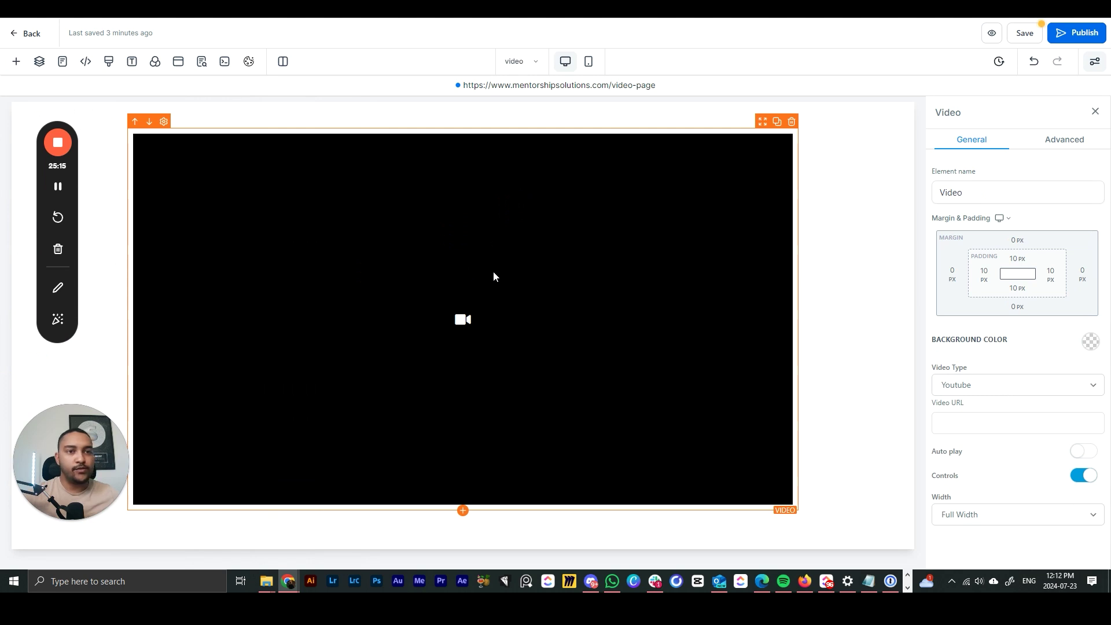
Try Vimeo, Wistia and Custom Embed as the Video element's type, and set it to Hosted Video.
{"action": "left_click", "coordinate": [955, 422]}
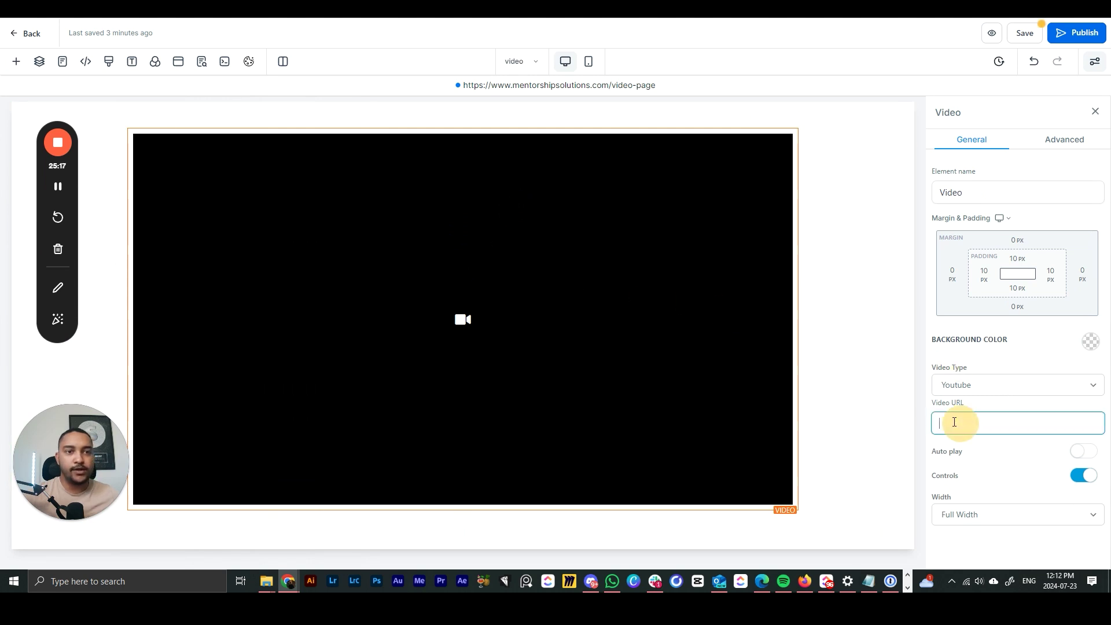
{"action": "left_click", "coordinate": [959, 387]}
{"action": "left_click", "coordinate": [958, 414]}
{"action": "left_click", "coordinate": [963, 385]}
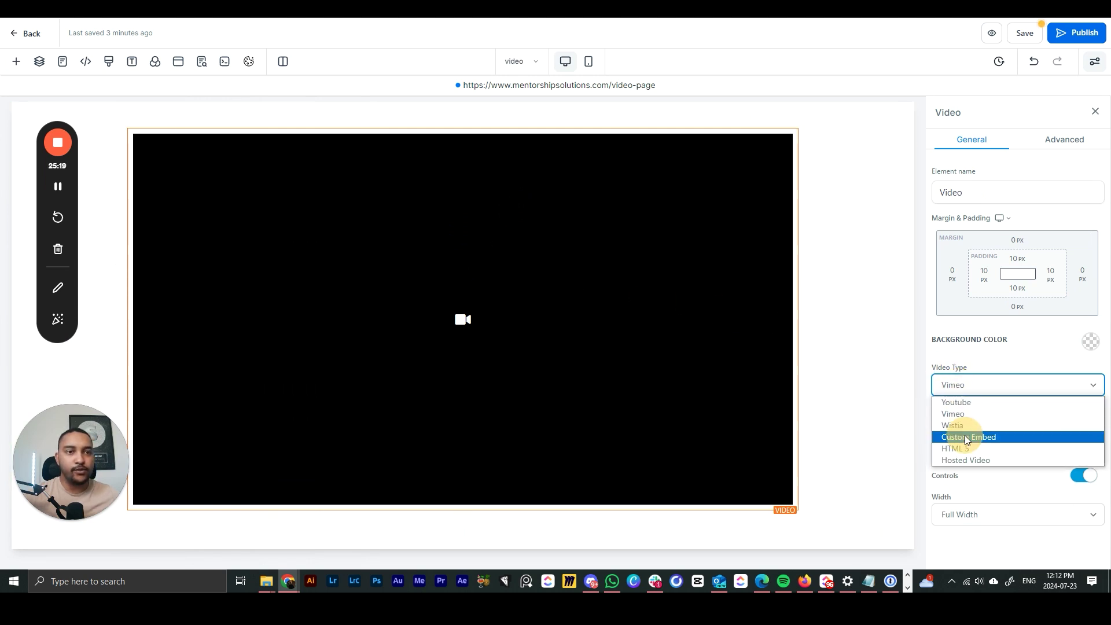
{"action": "left_click", "coordinate": [972, 426]}
{"action": "left_click", "coordinate": [978, 388]}
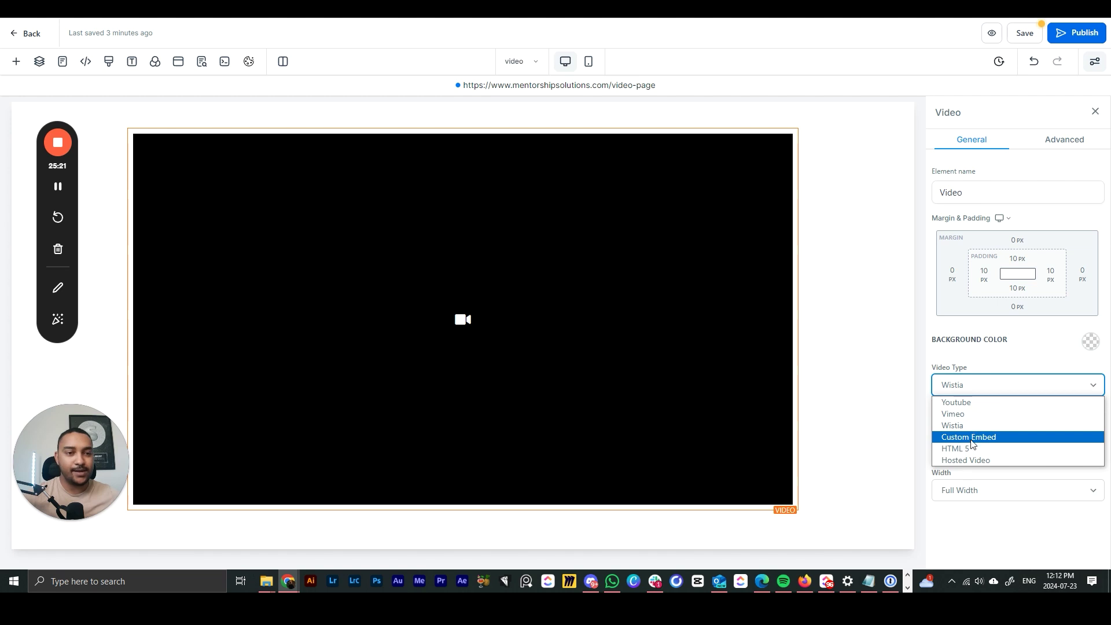
{"action": "left_click", "coordinate": [971, 438]}
{"action": "left_click", "coordinate": [971, 388]}
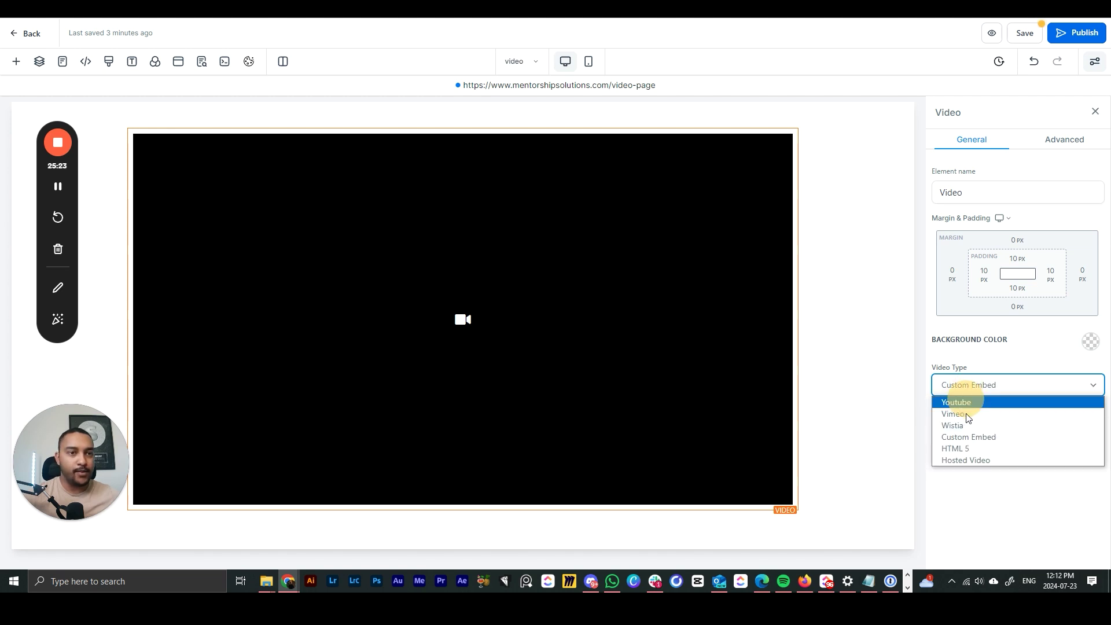
{"action": "left_click", "coordinate": [982, 460]}
Upload the protocole - onboarding video to media storage and assign it as the hosted video's file.
{"action": "scroll", "coordinate": [999, 417], "scroll_direction": "down", "scroll_amount": 2}
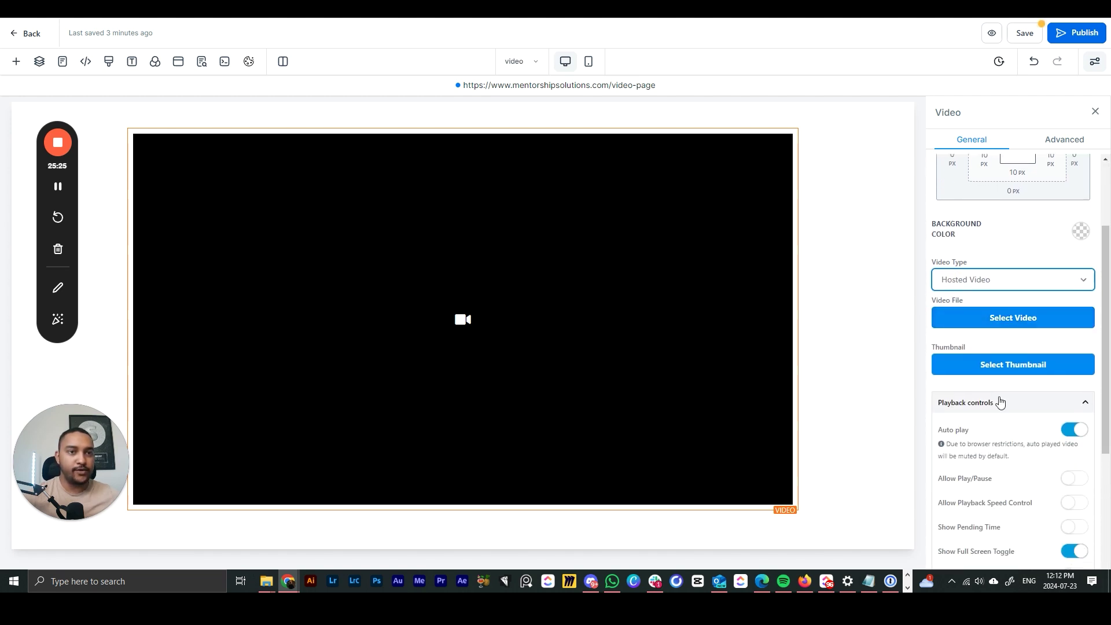
{"action": "left_click", "coordinate": [1001, 320]}
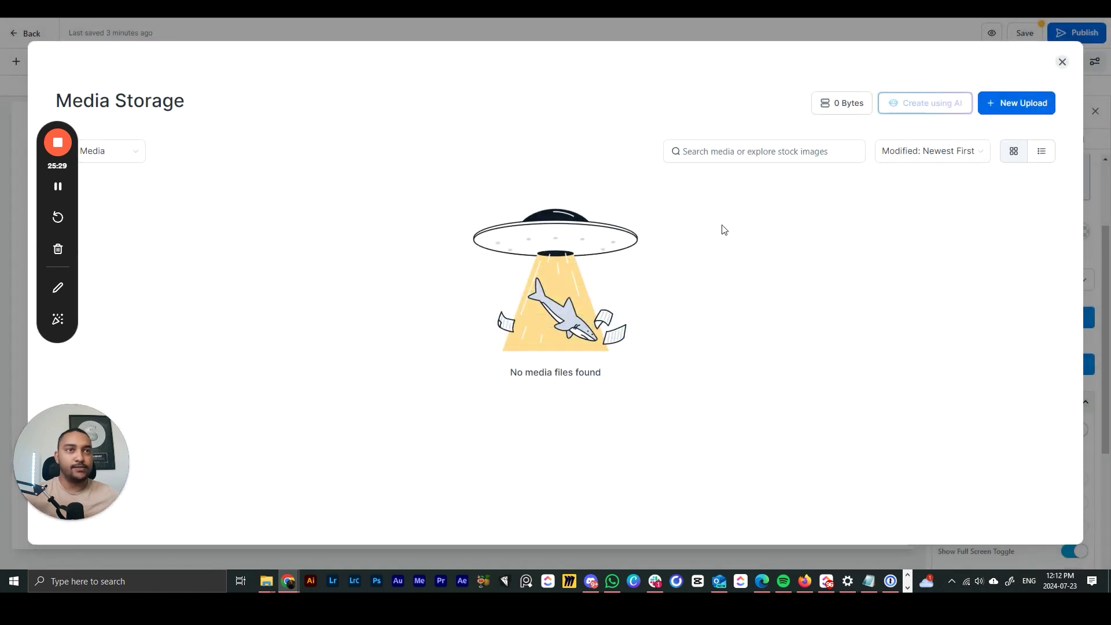
{"action": "left_click", "coordinate": [1017, 103]}
{"action": "left_click", "coordinate": [1017, 126]}
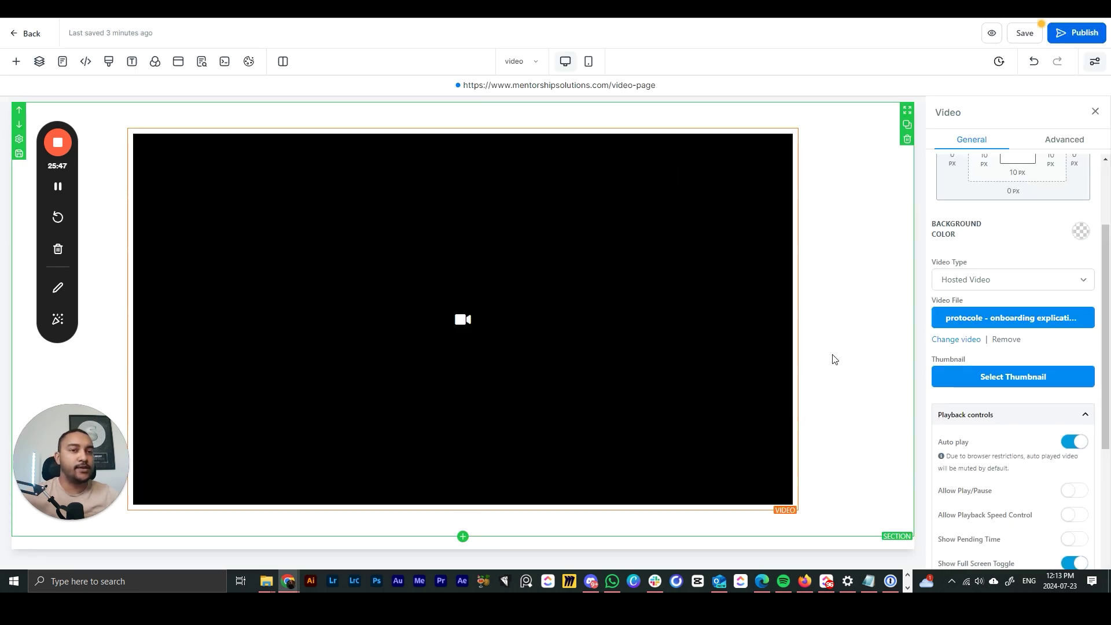
Look at the media storage for a thumbnail without choosing one, and review the video's playback controls.
{"action": "left_click", "coordinate": [1010, 379]}
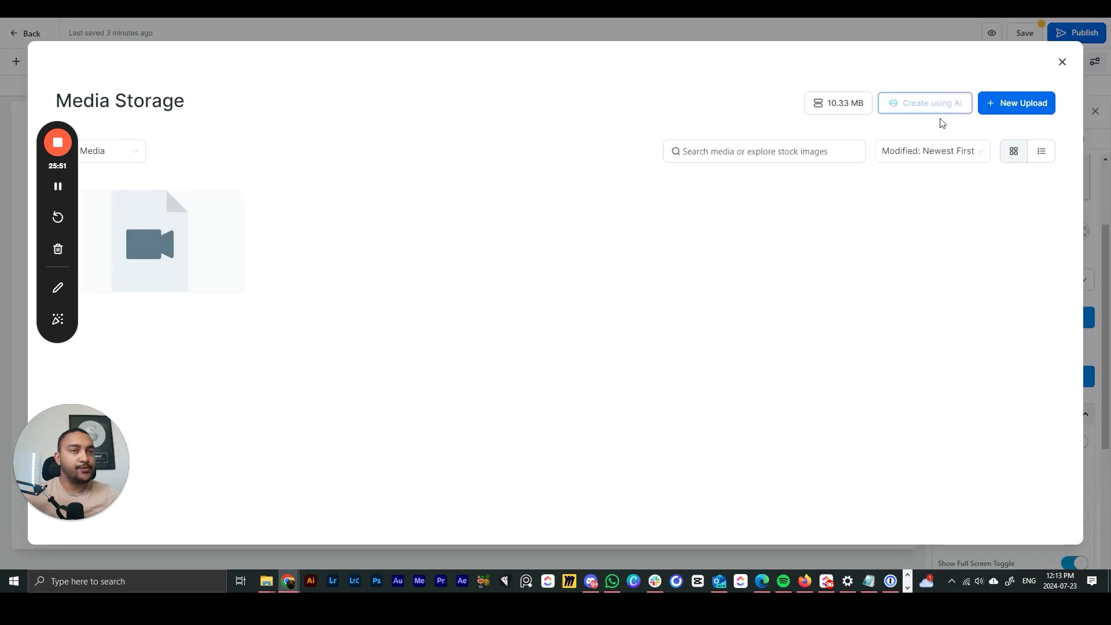
{"action": "left_click", "coordinate": [1063, 62]}
{"action": "scroll", "coordinate": [997, 362], "scroll_direction": "down", "scroll_amount": 3}
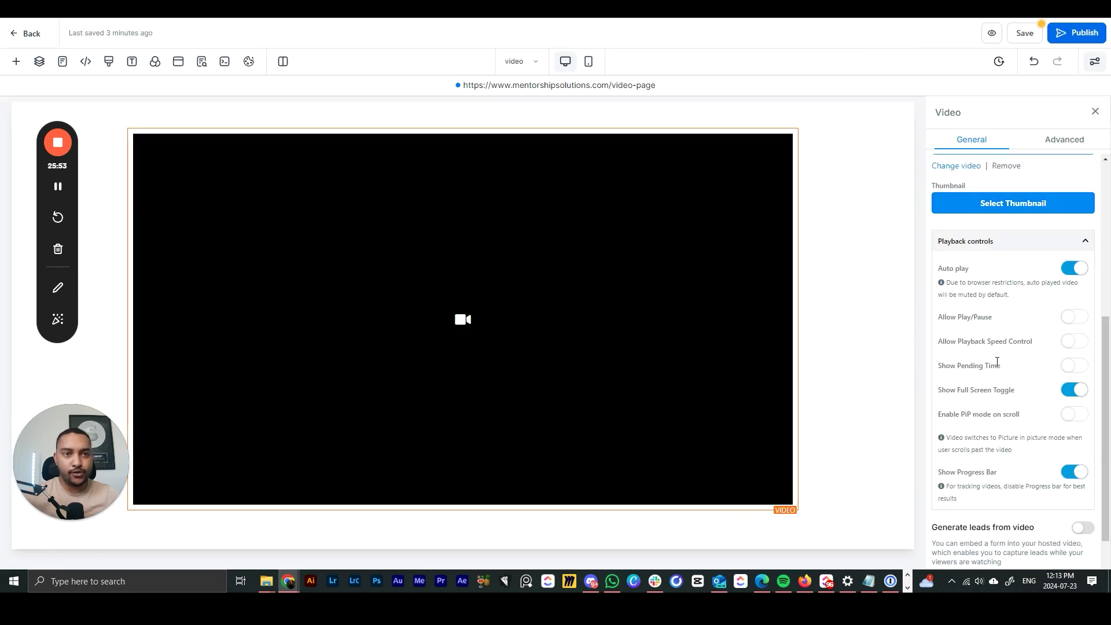
{"action": "scroll", "coordinate": [997, 361], "scroll_direction": "down", "scroll_amount": 1}
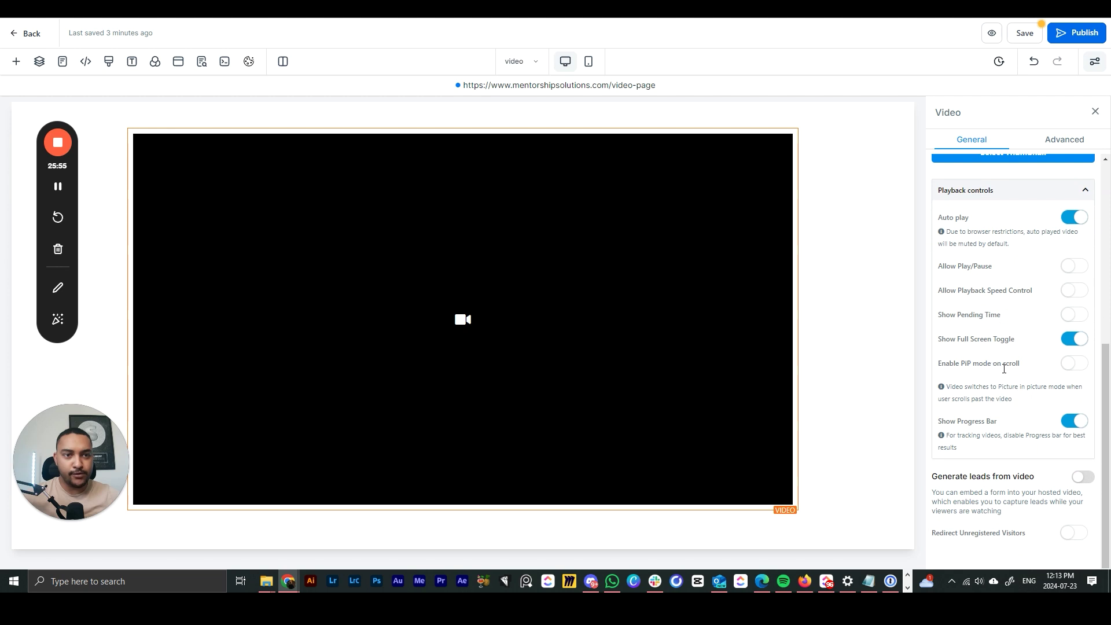
{"action": "scroll", "coordinate": [1004, 382], "scroll_direction": "up", "scroll_amount": 3}
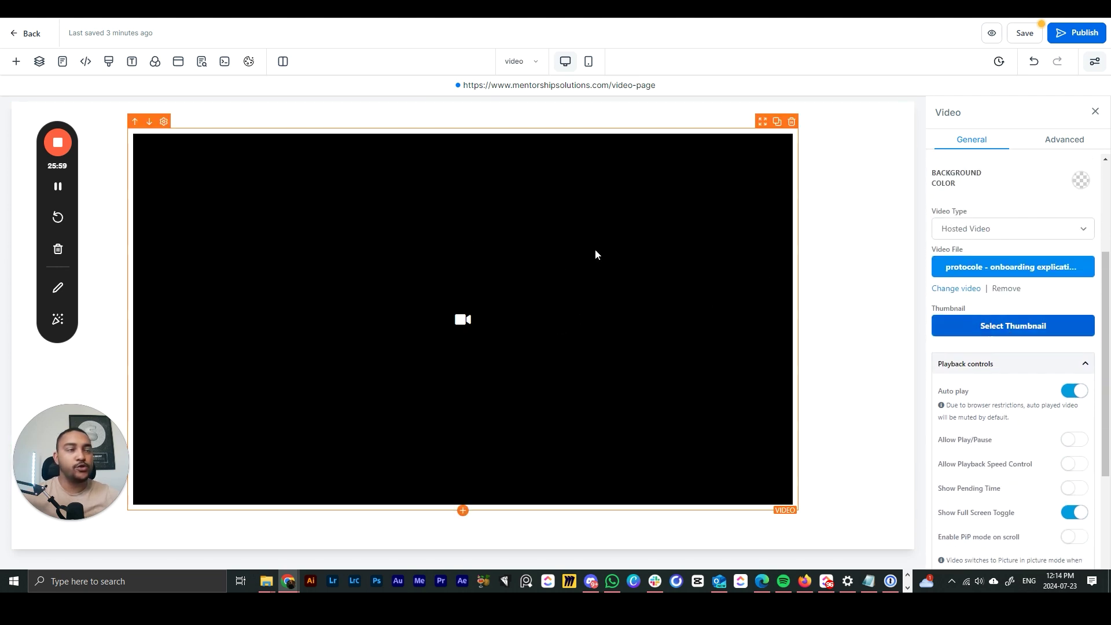
{"action": "left_click", "coordinate": [988, 325]}
{"action": "left_click", "coordinate": [1062, 62]}
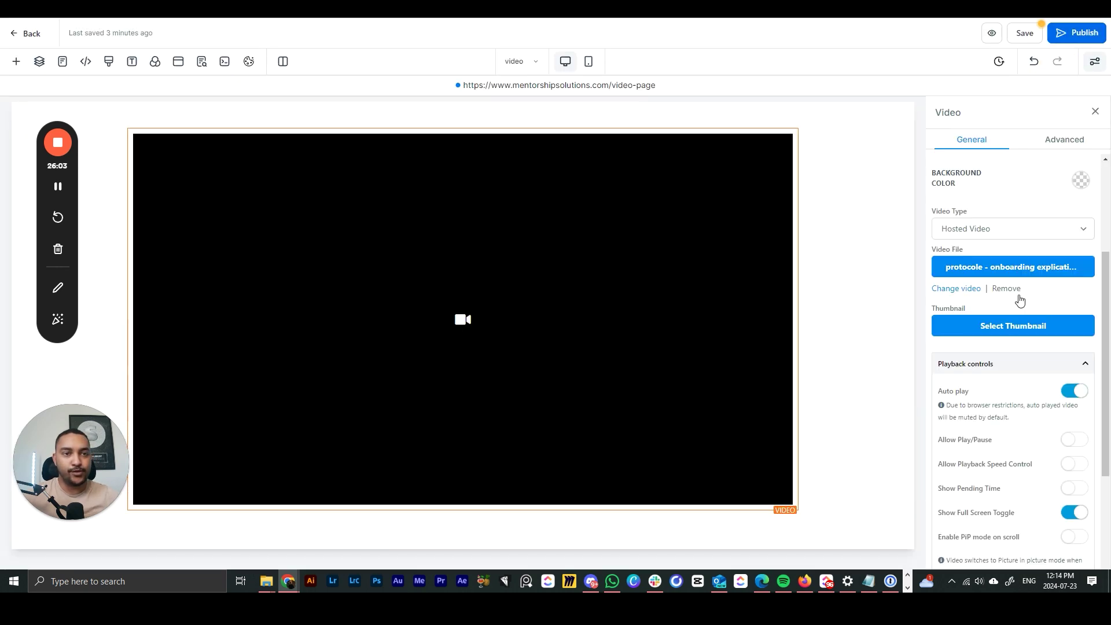
Enable Allow Play/Pause for the video, and switch Allow Playback Speed Control and Show Pending Time on and back off.
{"action": "scroll", "coordinate": [1042, 388], "scroll_direction": "down", "scroll_amount": 1}
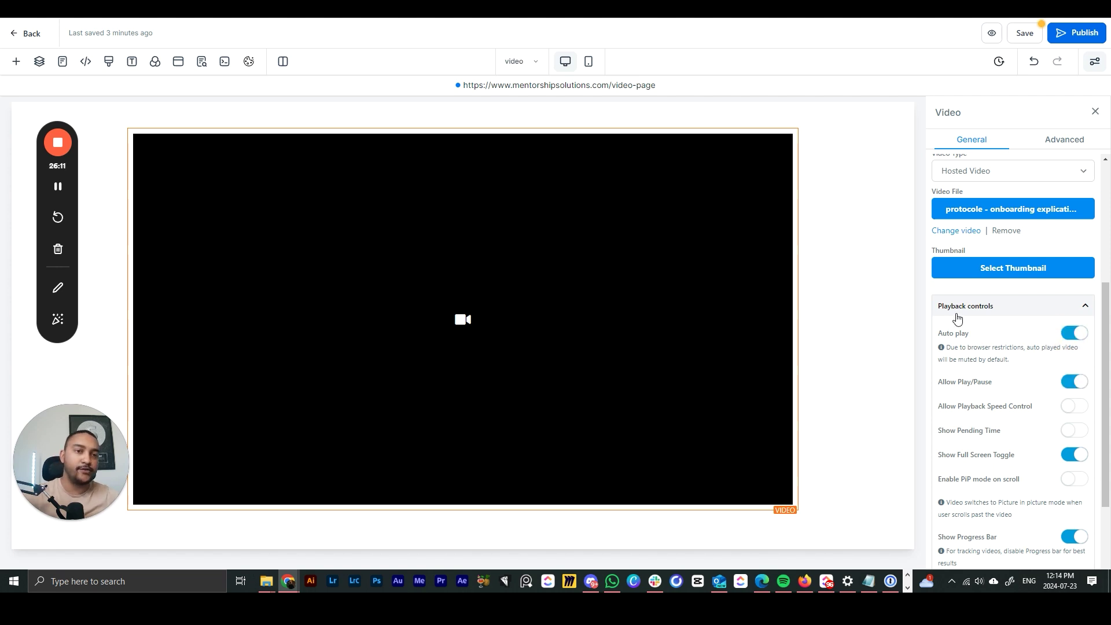
{"action": "scroll", "coordinate": [958, 317], "scroll_direction": "down", "scroll_amount": 2}
{"action": "left_click", "coordinate": [1077, 267]}
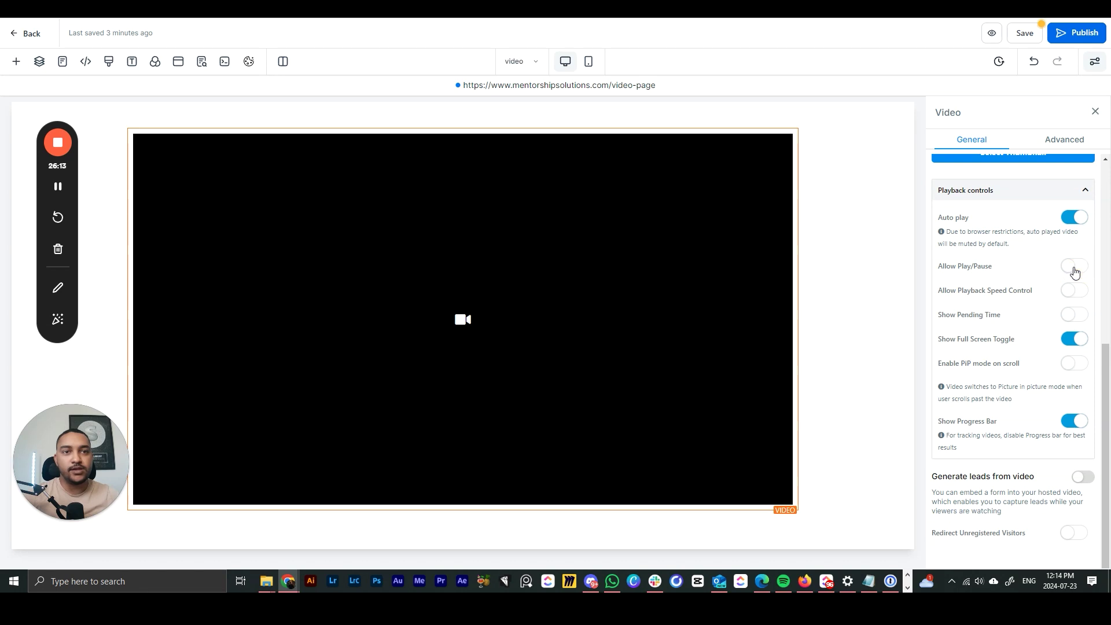
{"action": "left_click", "coordinate": [1075, 267]}
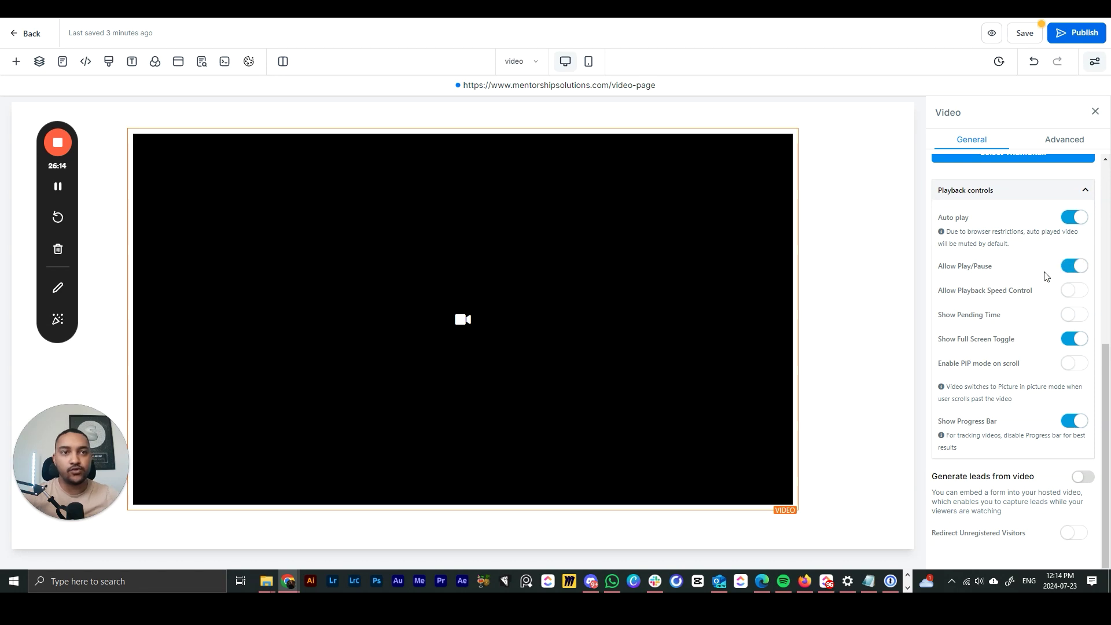
{"action": "left_click", "coordinate": [1070, 292]}
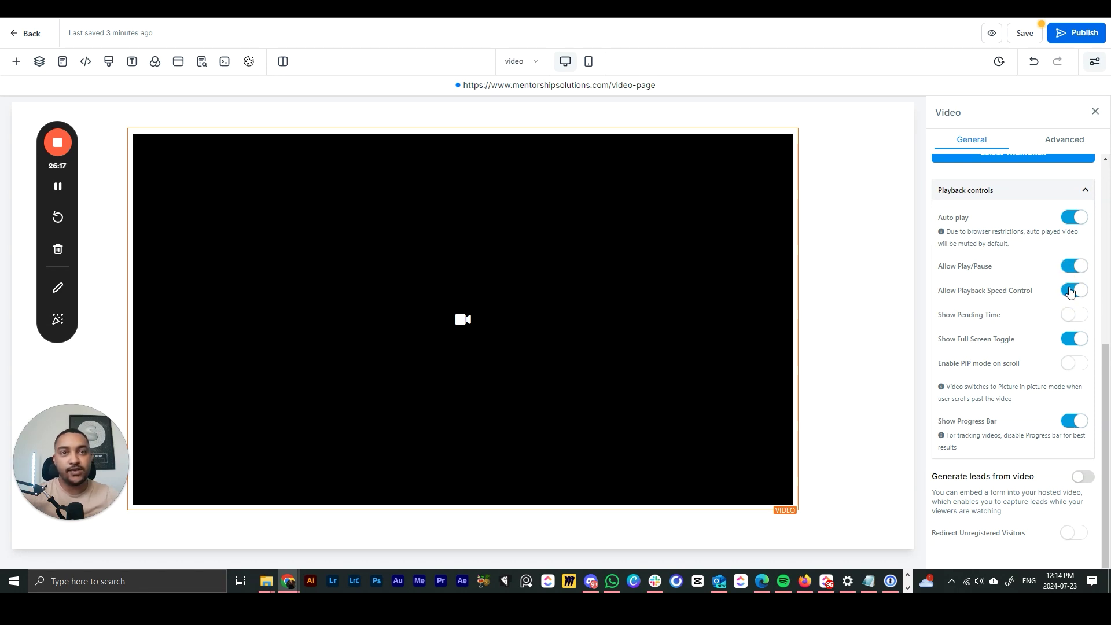
{"action": "left_click", "coordinate": [1069, 291]}
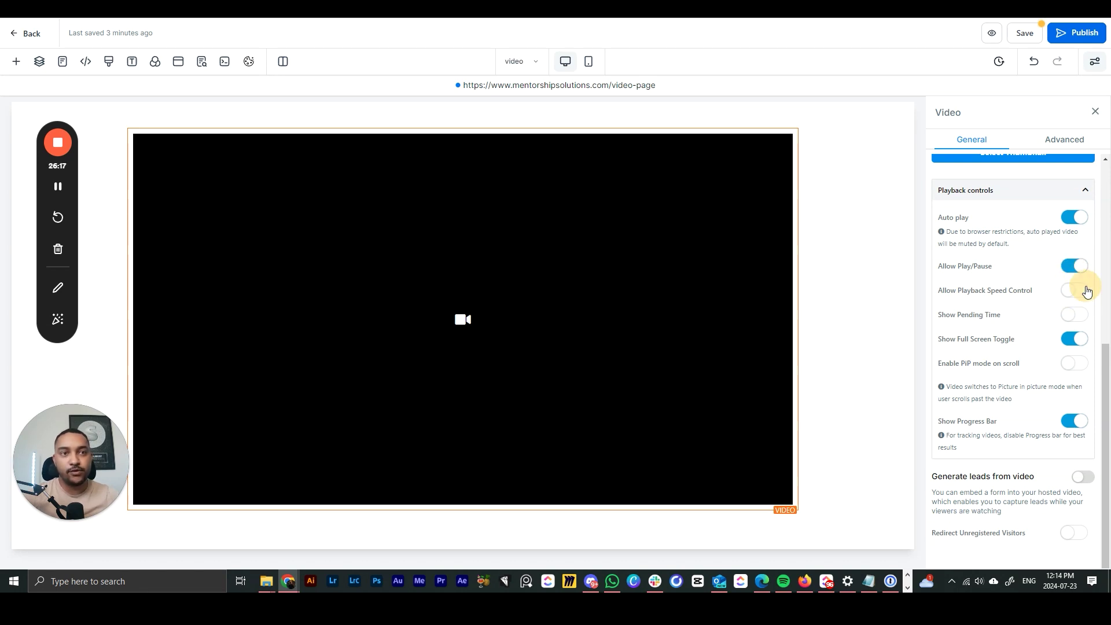
{"action": "left_click", "coordinate": [1069, 317]}
{"action": "left_click", "coordinate": [1072, 318]}
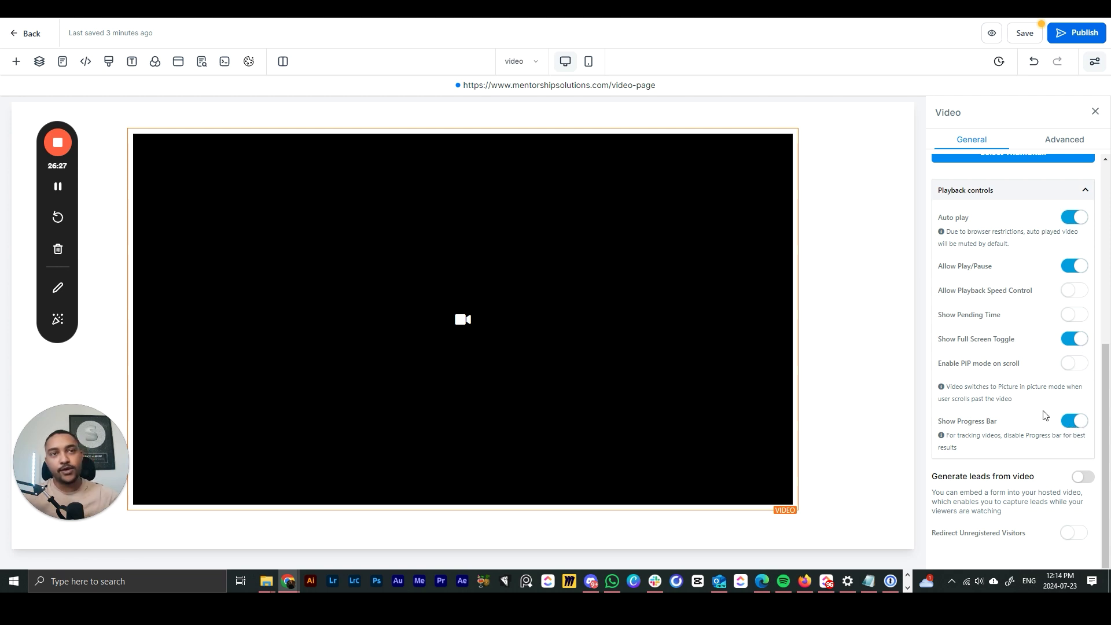
Check the available video types, keep Hosted Video and select the section around the video.
{"action": "scroll", "coordinate": [1045, 387], "scroll_direction": "up", "scroll_amount": 2}
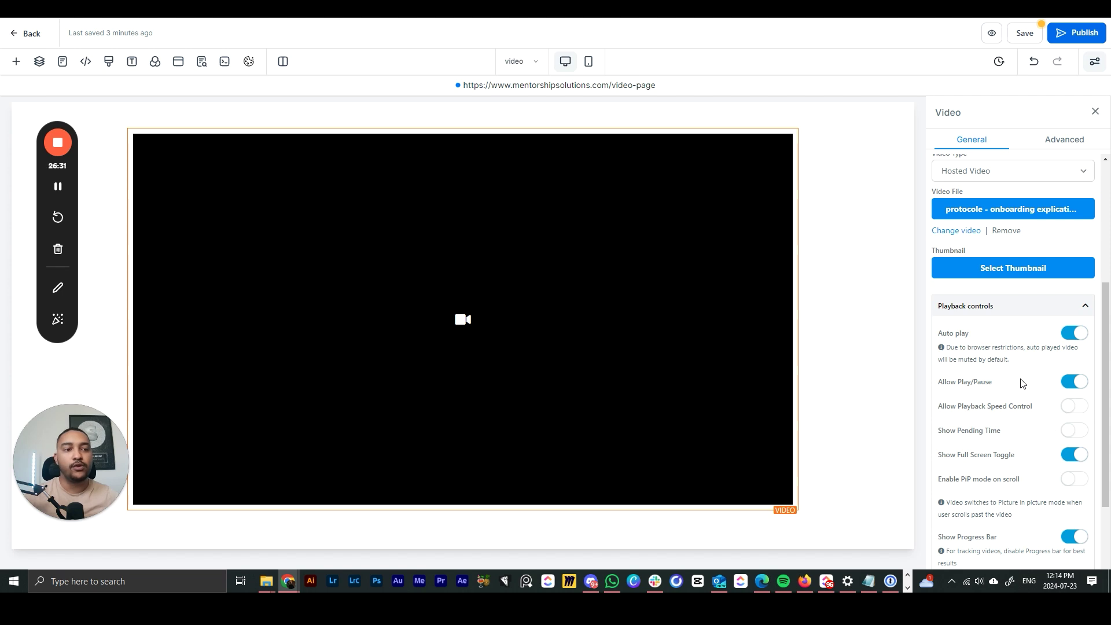
{"action": "scroll", "coordinate": [1004, 361], "scroll_direction": "up", "scroll_amount": 2}
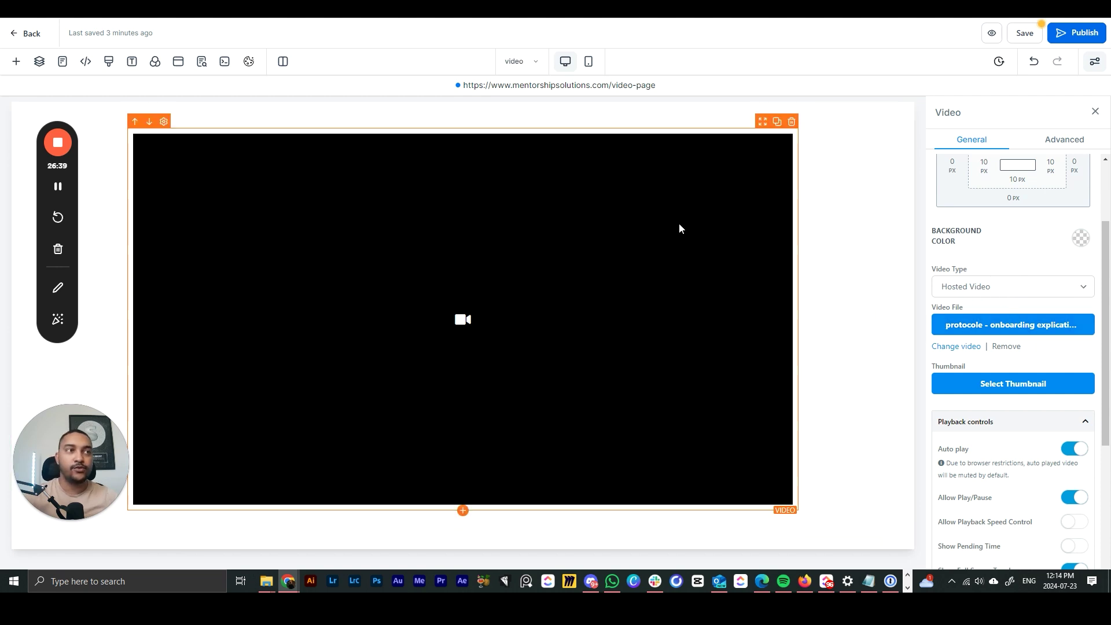
{"action": "left_click", "coordinate": [943, 288]}
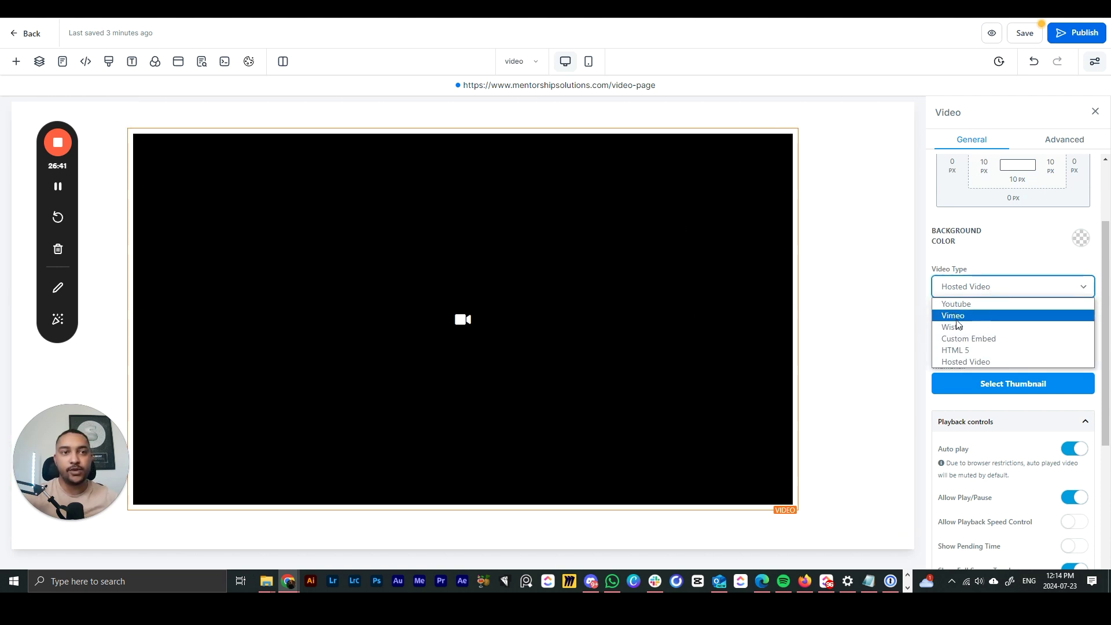
{"action": "left_click", "coordinate": [894, 275]}
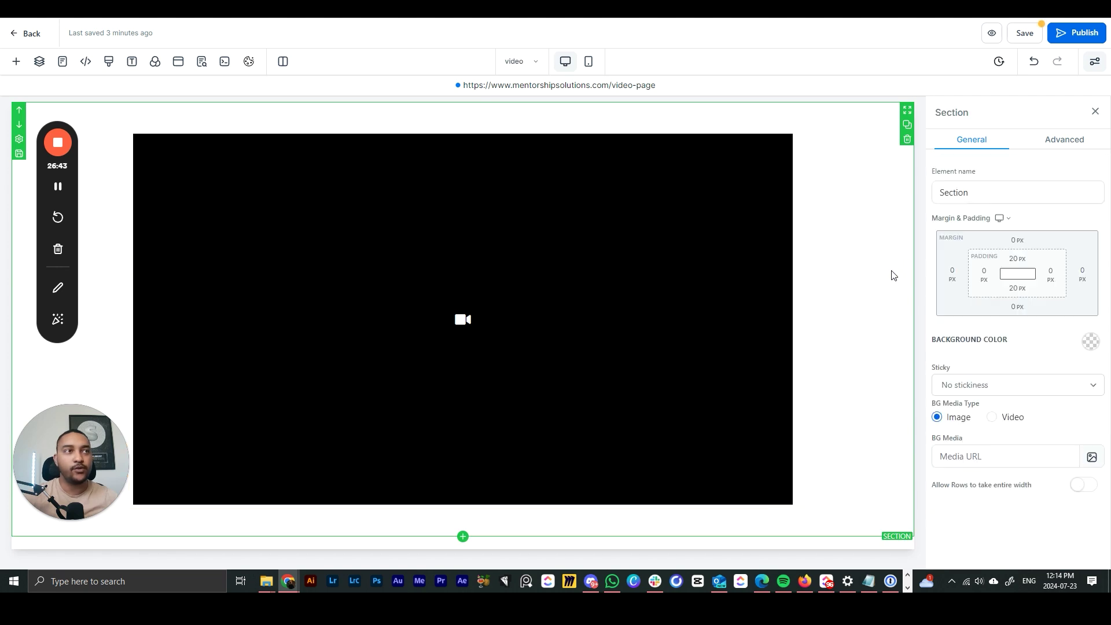
Publish the video page and return to the VSL funnel's steps.
{"action": "left_click", "coordinate": [1079, 33]}
{"action": "left_click", "coordinate": [189, 112]}
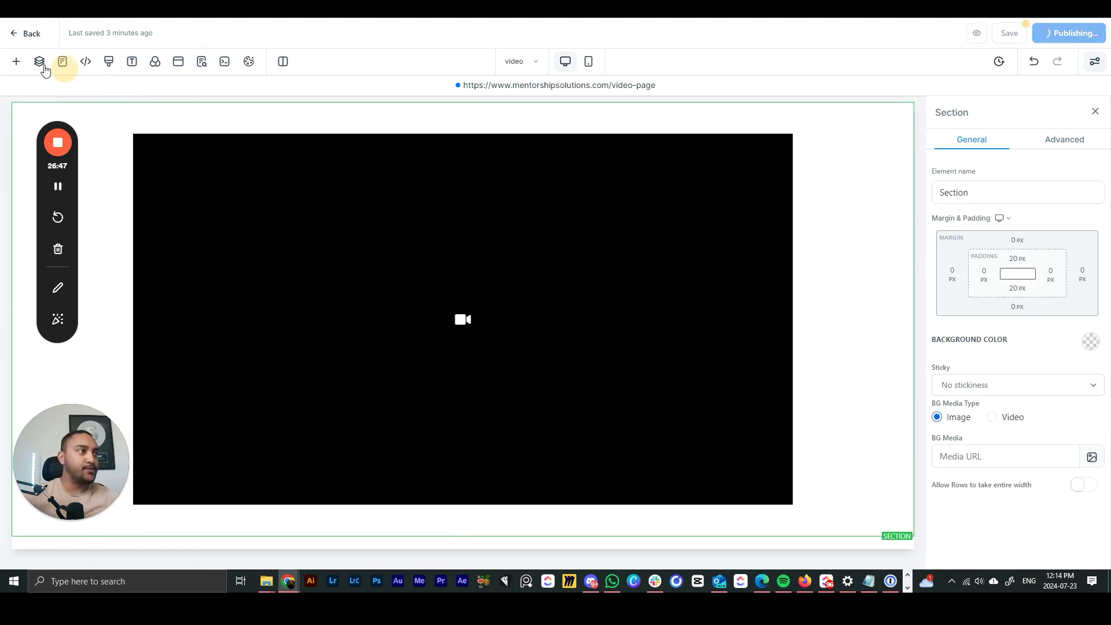
{"action": "left_click", "coordinate": [16, 35]}
{"action": "left_click_drag", "start_coordinate": [77, 188], "coordinate": [824, 291]}
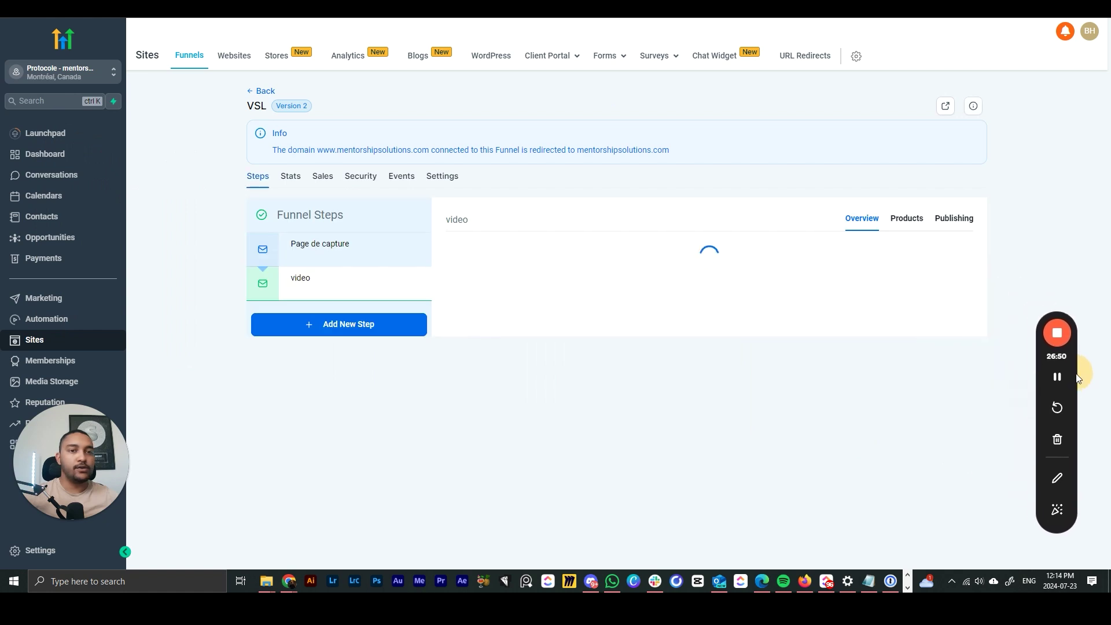
Review the Page de capture and video steps, and add a new funnel step named "prise de rdv".
{"action": "left_click", "coordinate": [341, 259]}
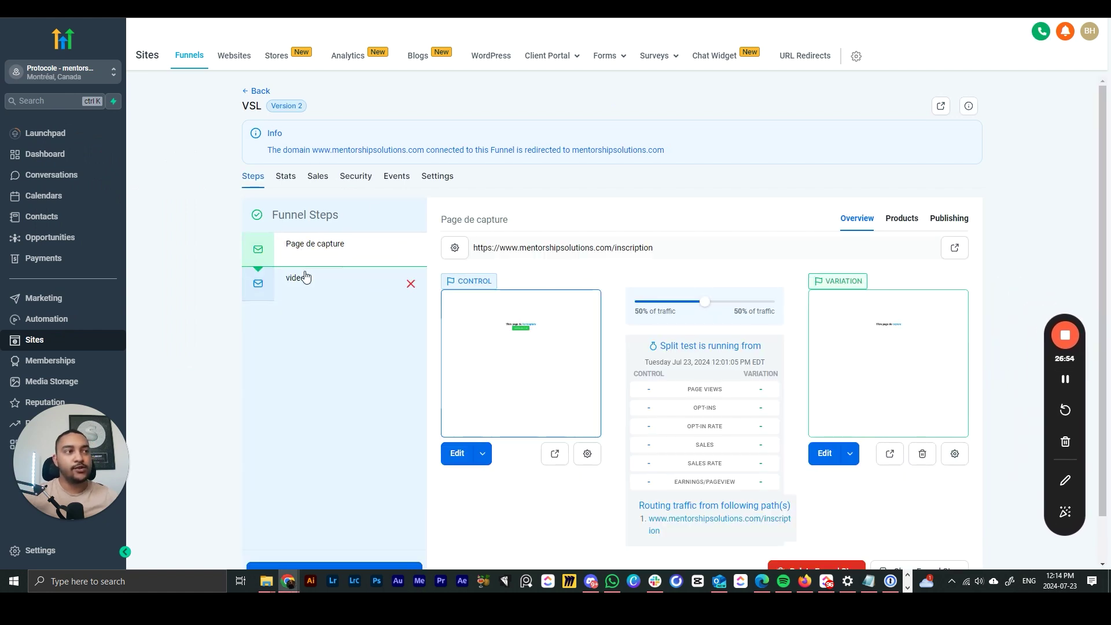
{"action": "mouse_move", "coordinate": [487, 306]}
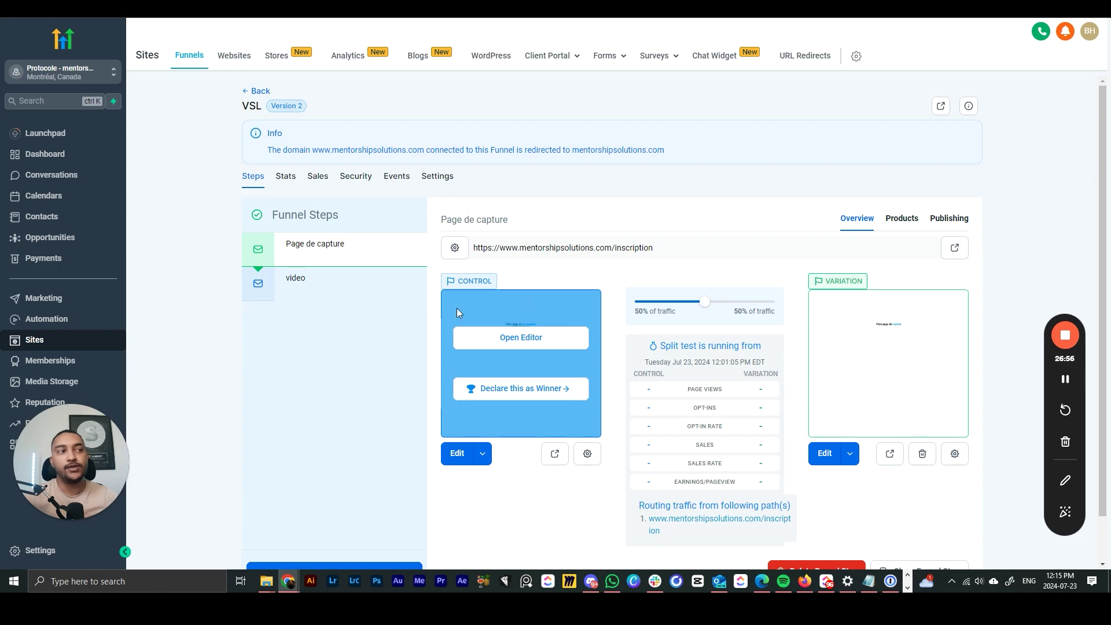
{"action": "left_click", "coordinate": [293, 284]}
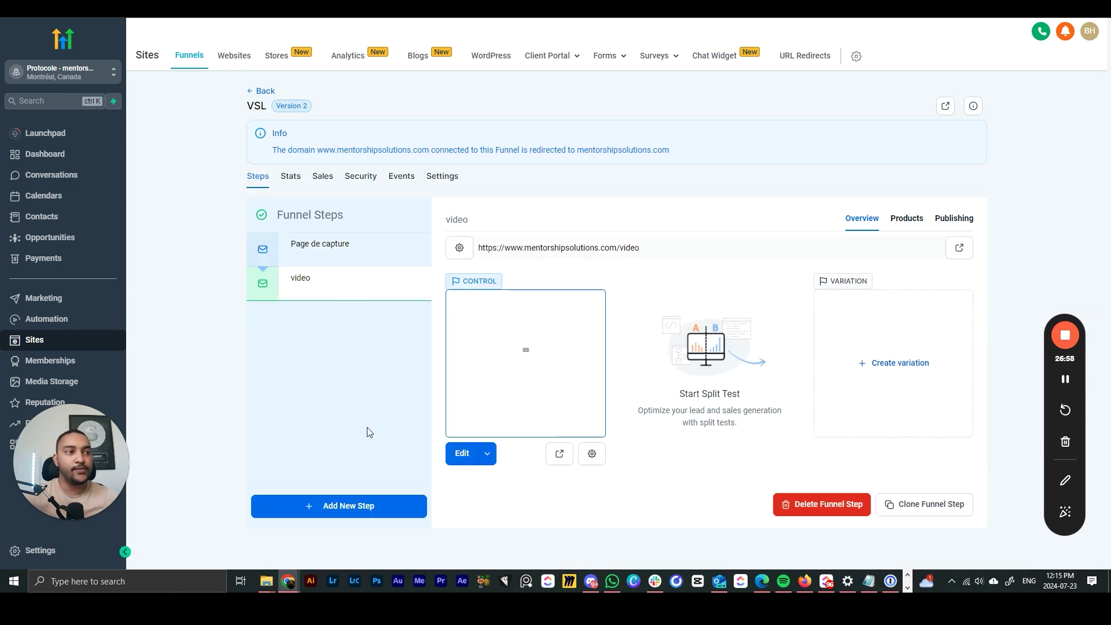
{"action": "left_click", "coordinate": [343, 505]}
{"action": "left_click", "coordinate": [470, 242]}
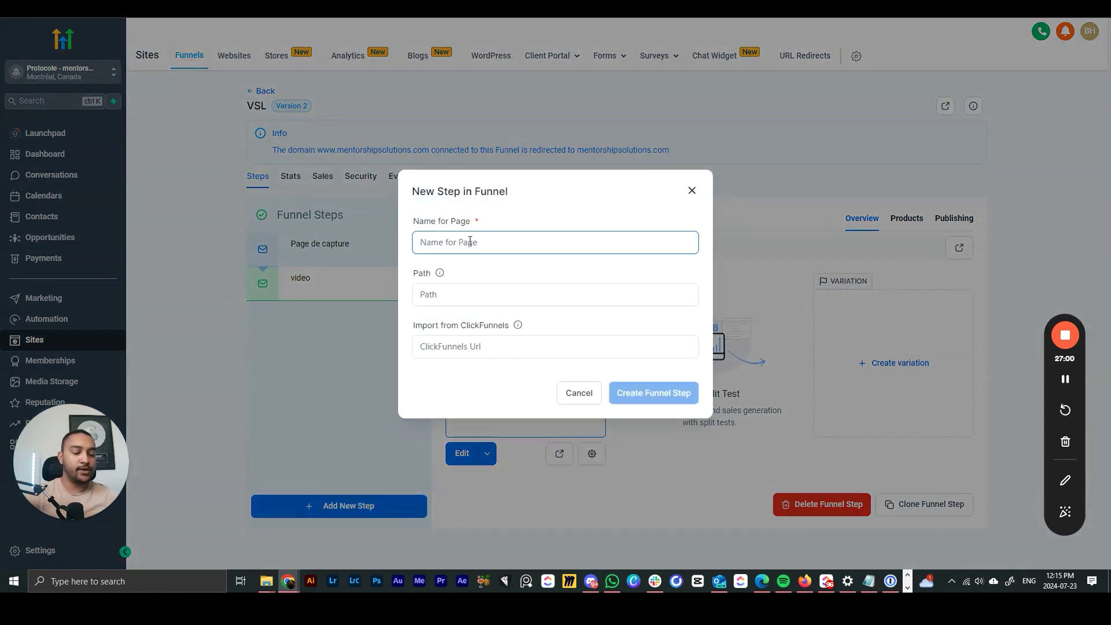
{"action": "type", "text": "prise de rdv"}
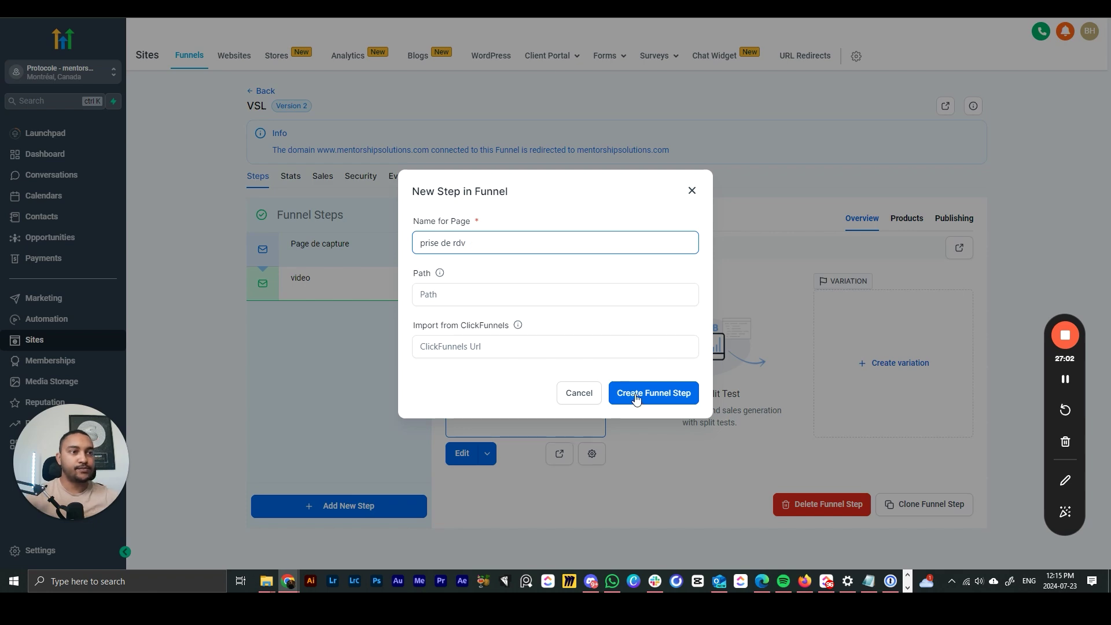
{"action": "left_click", "coordinate": [636, 397]}
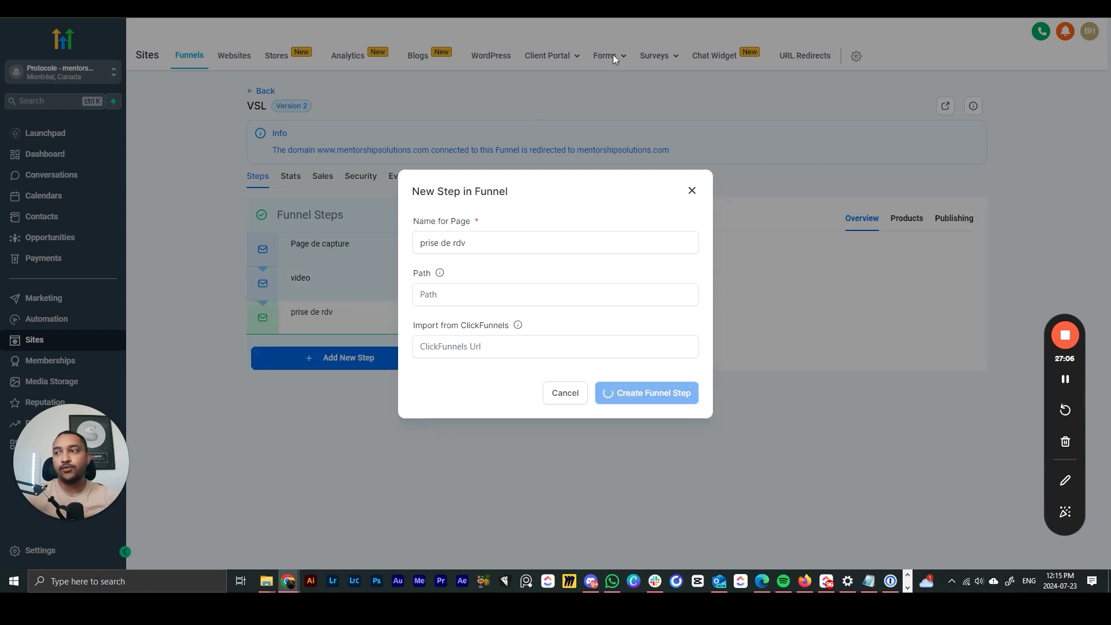
Create the prise de rdv page from blank and insert a one-column row in its section.
{"action": "mouse_move", "coordinate": [614, 58]}
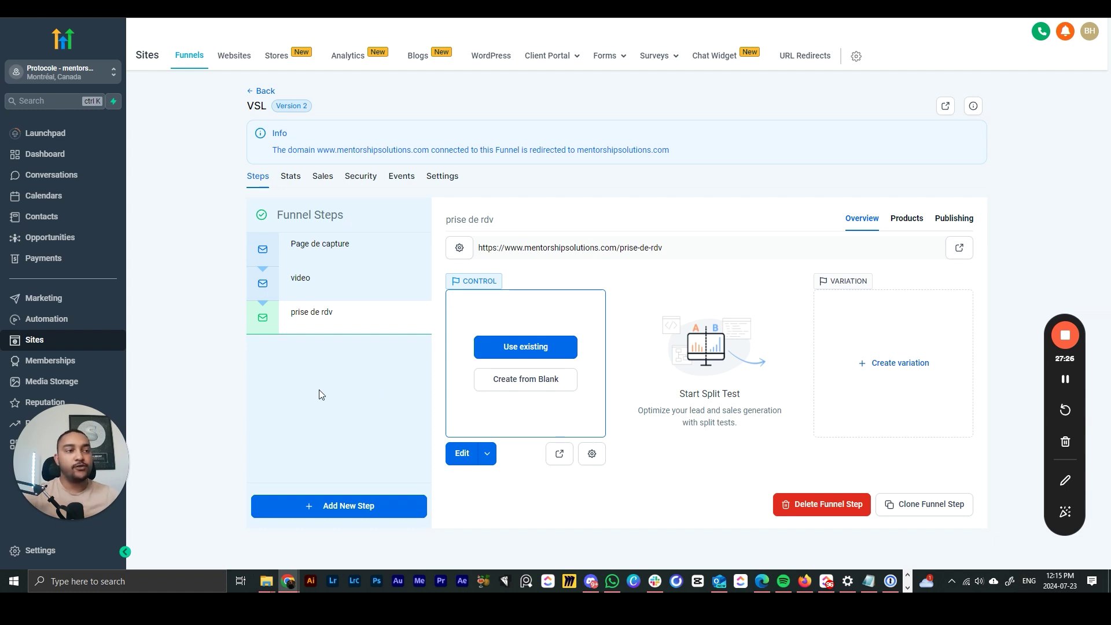
{"action": "left_click", "coordinate": [503, 382]}
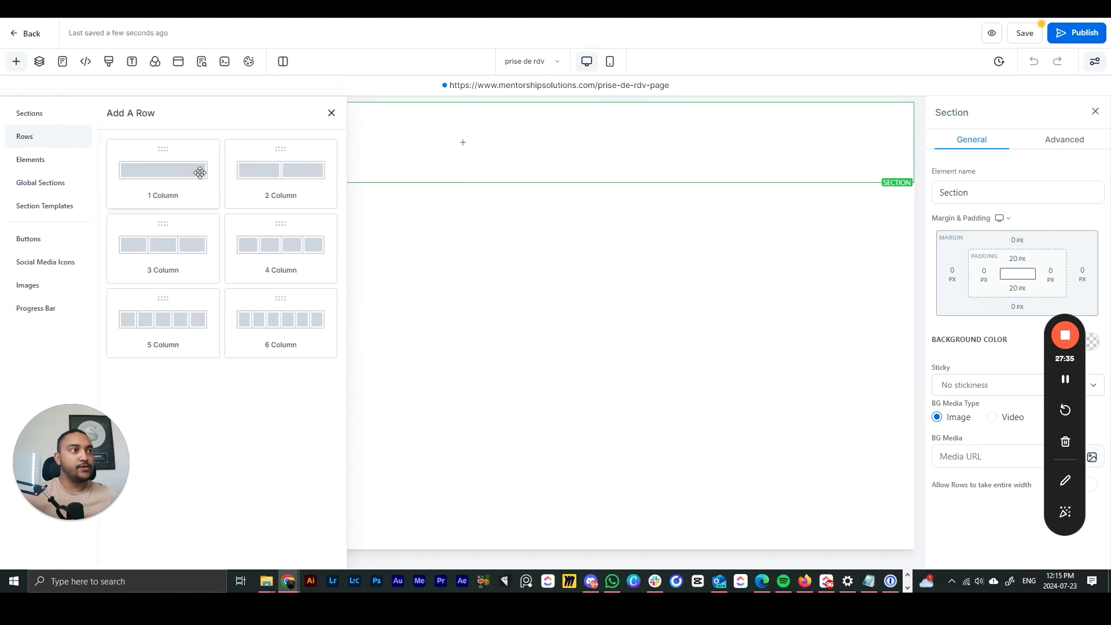
{"action": "left_click", "coordinate": [162, 173]}
{"action": "left_click", "coordinate": [444, 161]}
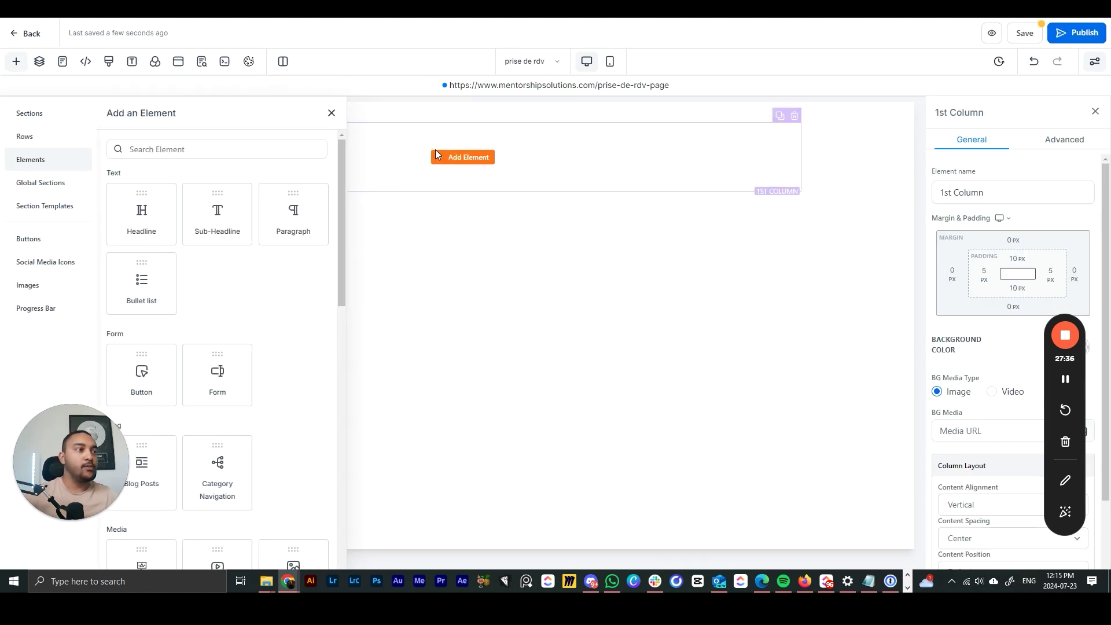
Add a Calendar element to the empty column, and publish the page before returning to the funnel steps.
{"action": "left_click_drag", "start_coordinate": [339, 200], "coordinate": [330, 328]}
{"action": "scroll", "coordinate": [329, 329], "scroll_direction": "down", "scroll_amount": 3}
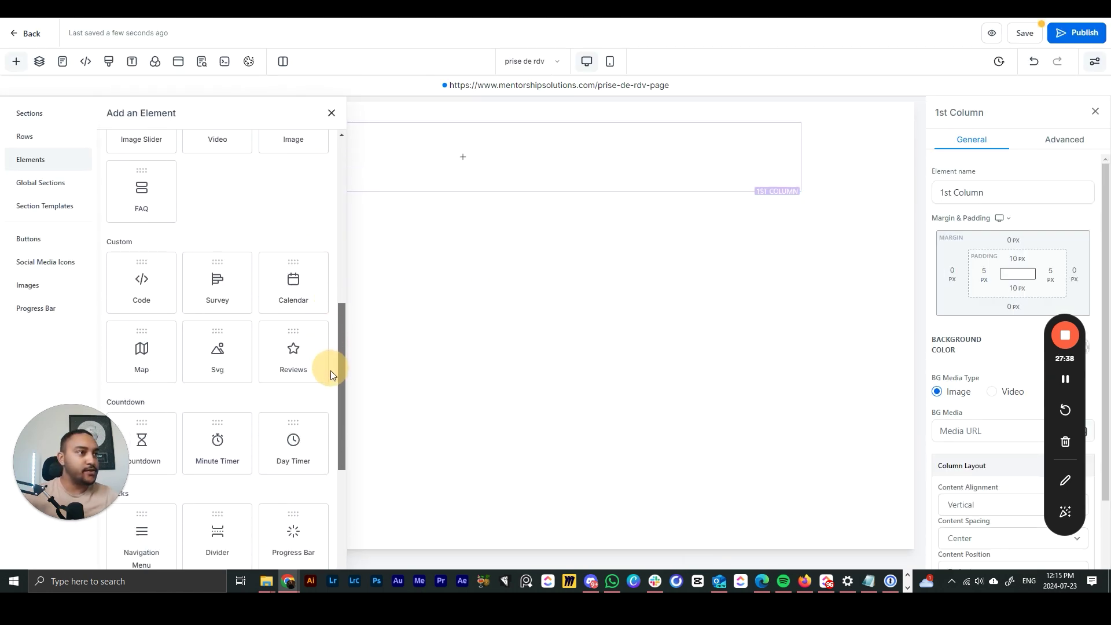
{"action": "left_click_drag", "start_coordinate": [307, 232], "coordinate": [493, 168]}
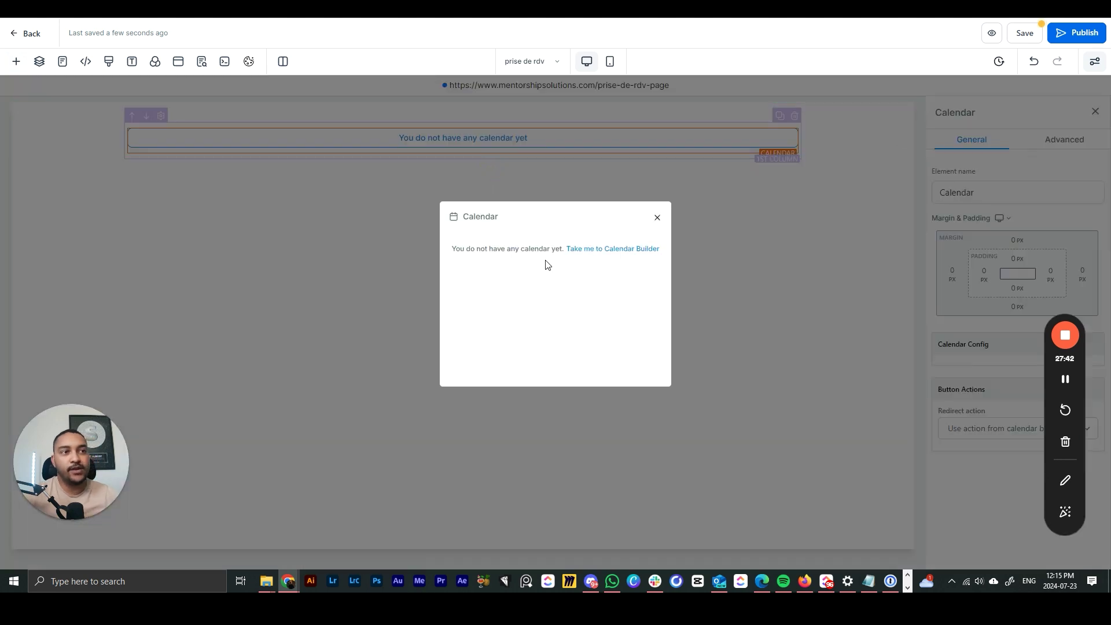
{"action": "left_click", "coordinate": [657, 219]}
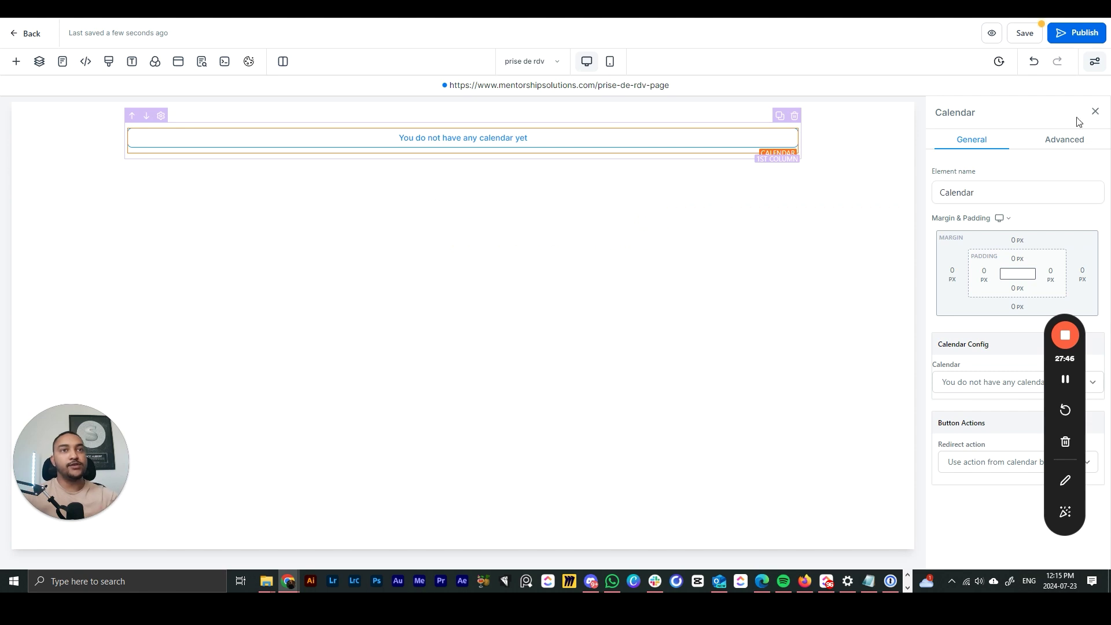
{"action": "left_click", "coordinate": [1081, 34]}
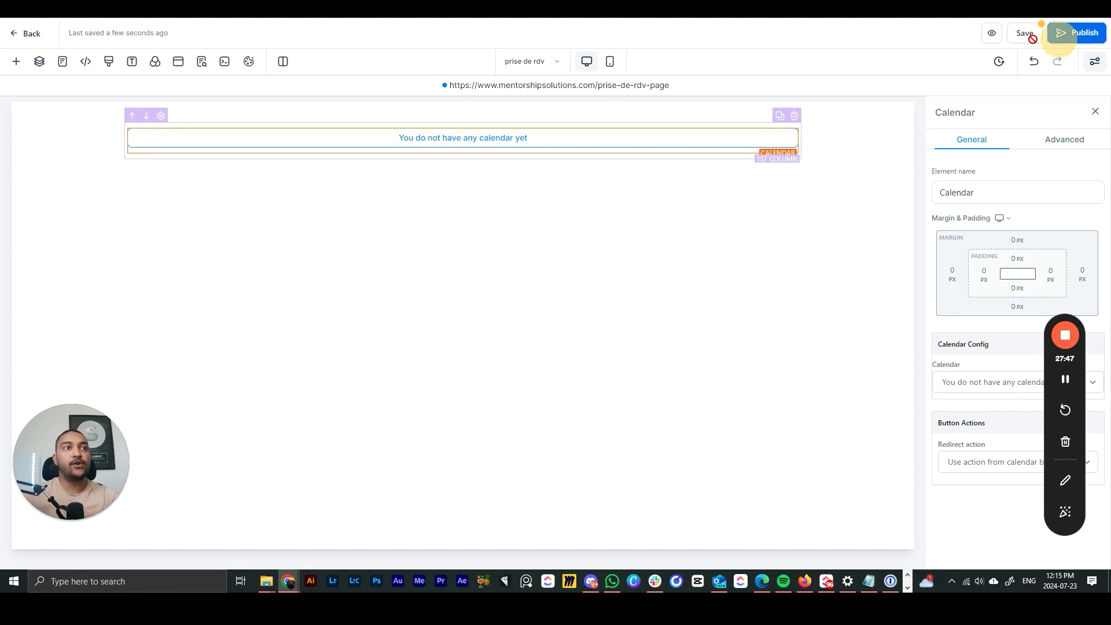
{"action": "left_click", "coordinate": [27, 35]}
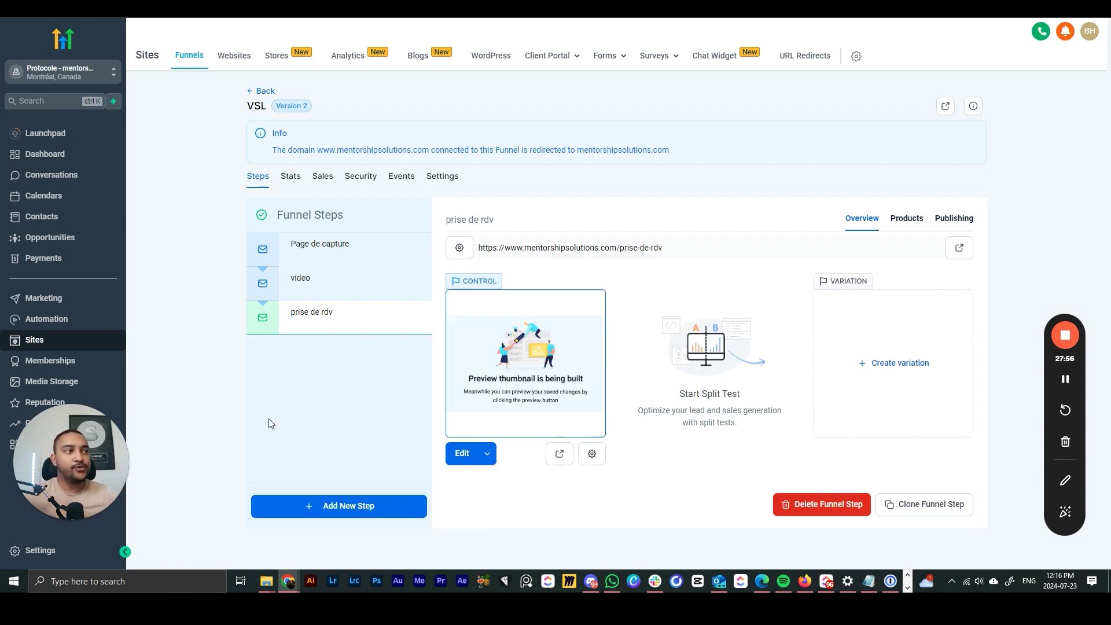
{"action": "left_click_drag", "start_coordinate": [69, 463], "coordinate": [1041, 145]}
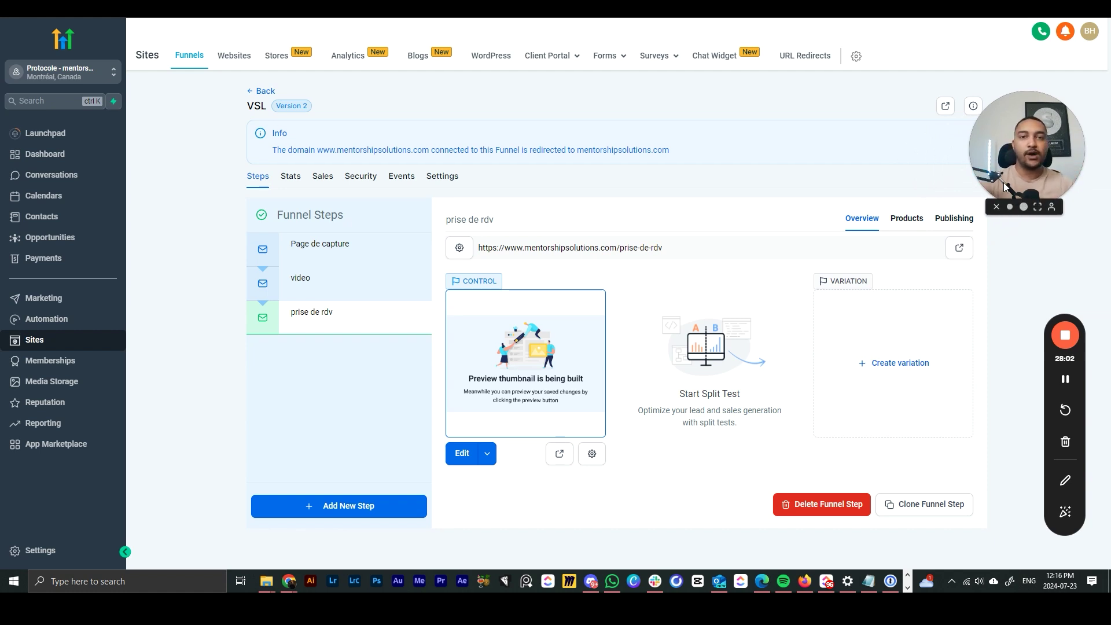
{"action": "left_click", "coordinate": [1023, 207]}
{"action": "left_click_drag", "start_coordinate": [1025, 129], "coordinate": [790, 297]}
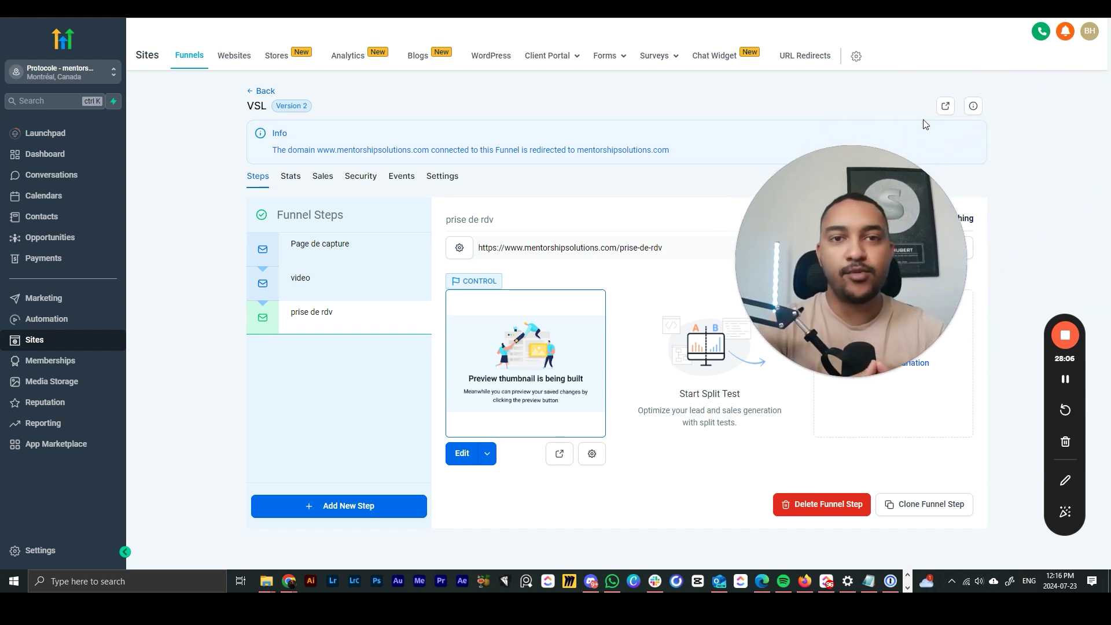